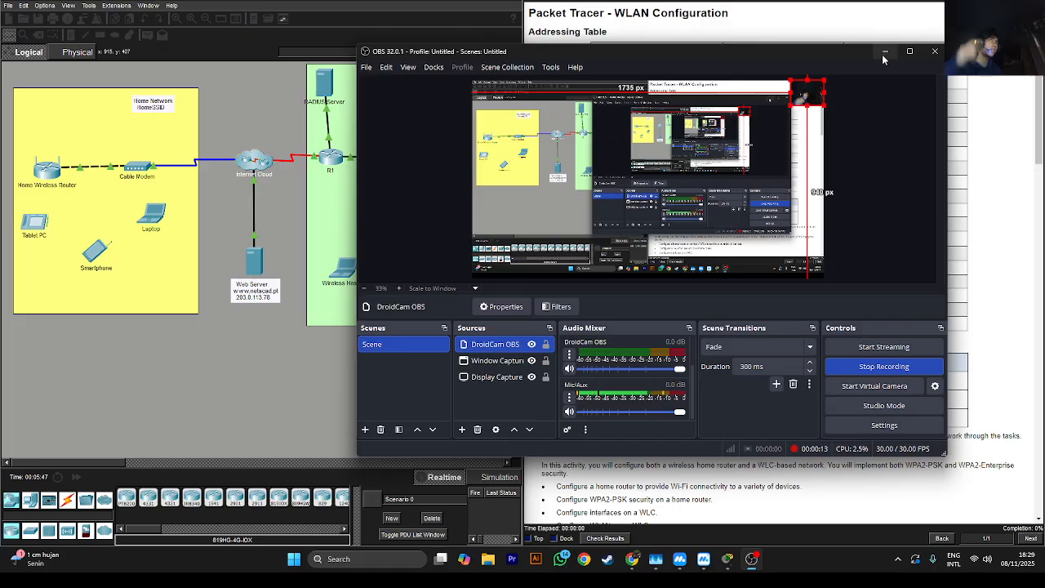
Minimise OBS to reveal the WLAN lab, then scroll the instructions past the Addressing Table to the Objectives
left_click(883, 55)
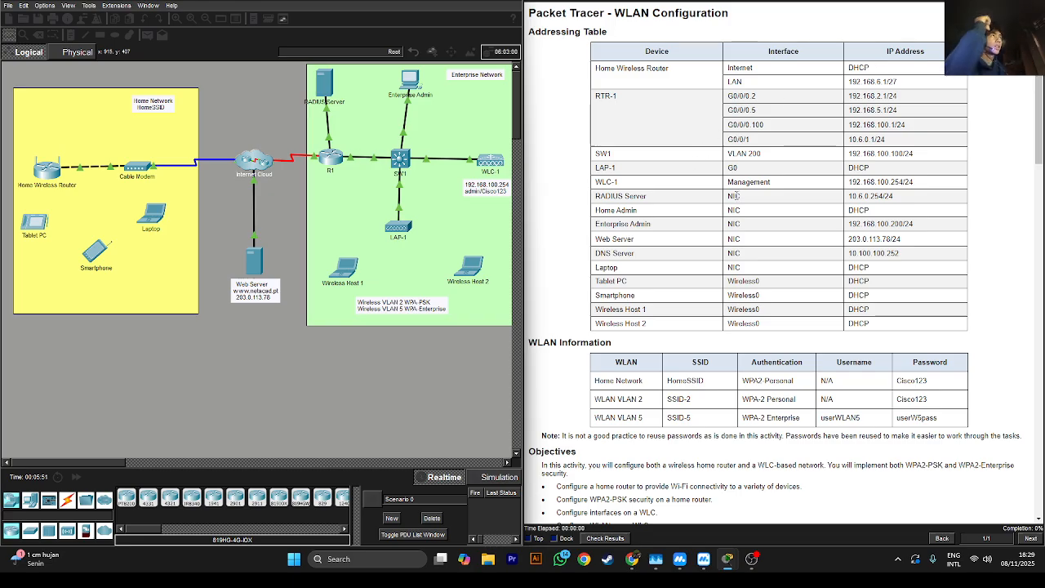
scroll(739, 163, "down", 5)
scroll(743, 201, "up", 4)
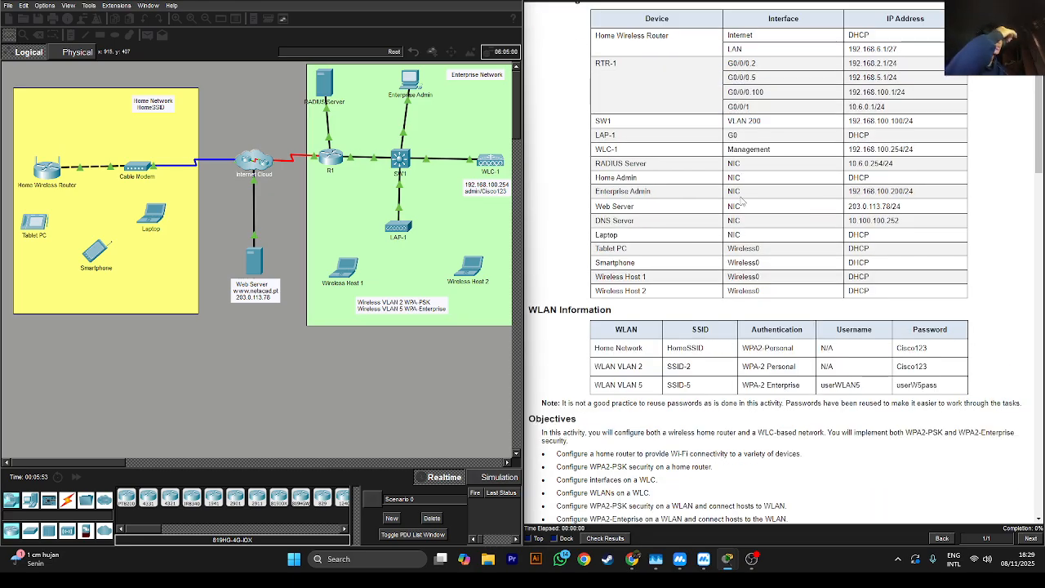
scroll(742, 200, "down", 3)
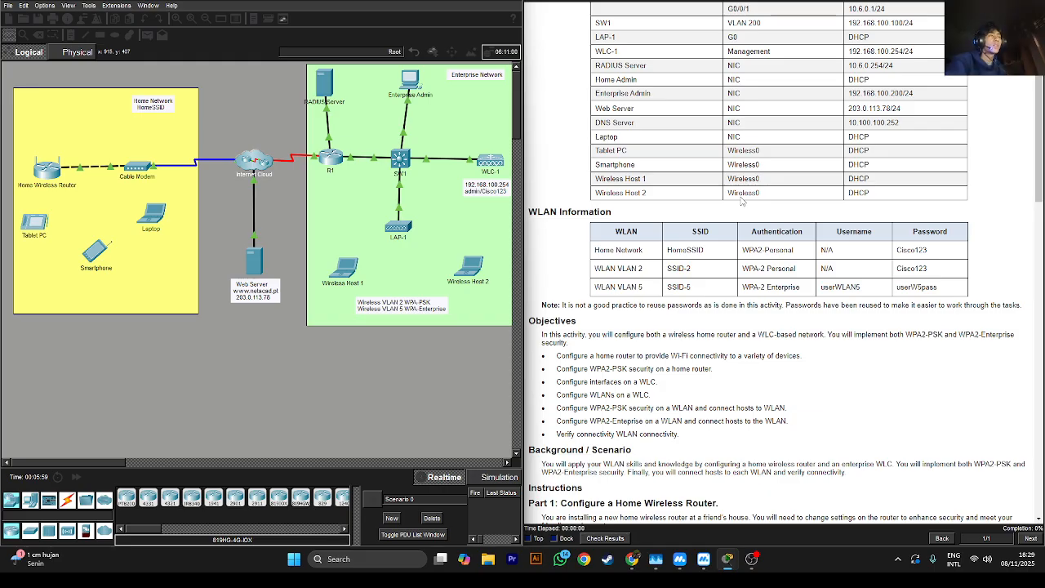
scroll(742, 200, "down", 4)
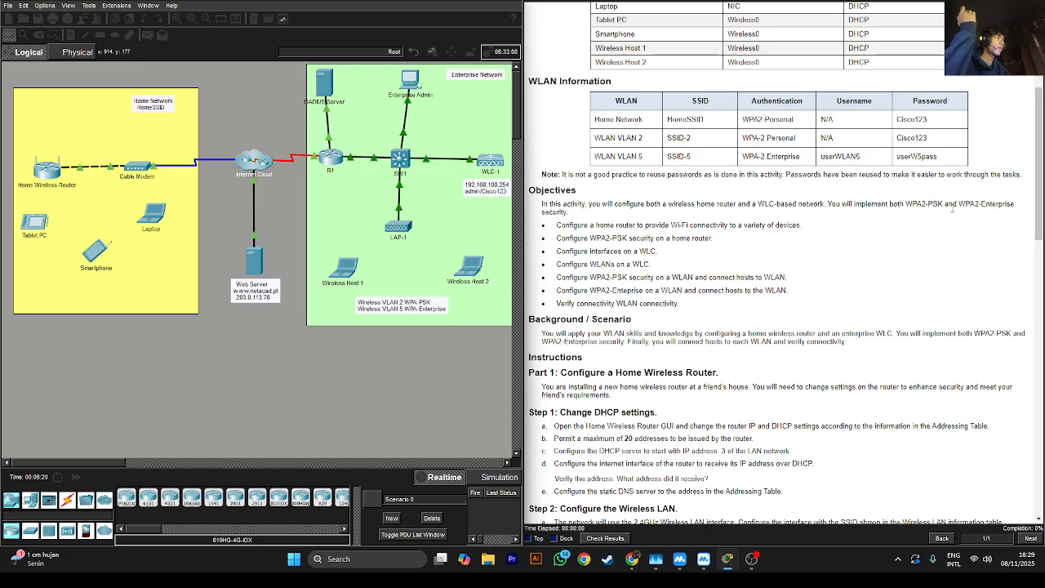
Highlight the security, home router WPA2-PSK and WLAN objectives while reading them
left_click_drag(911, 208, 1006, 217)
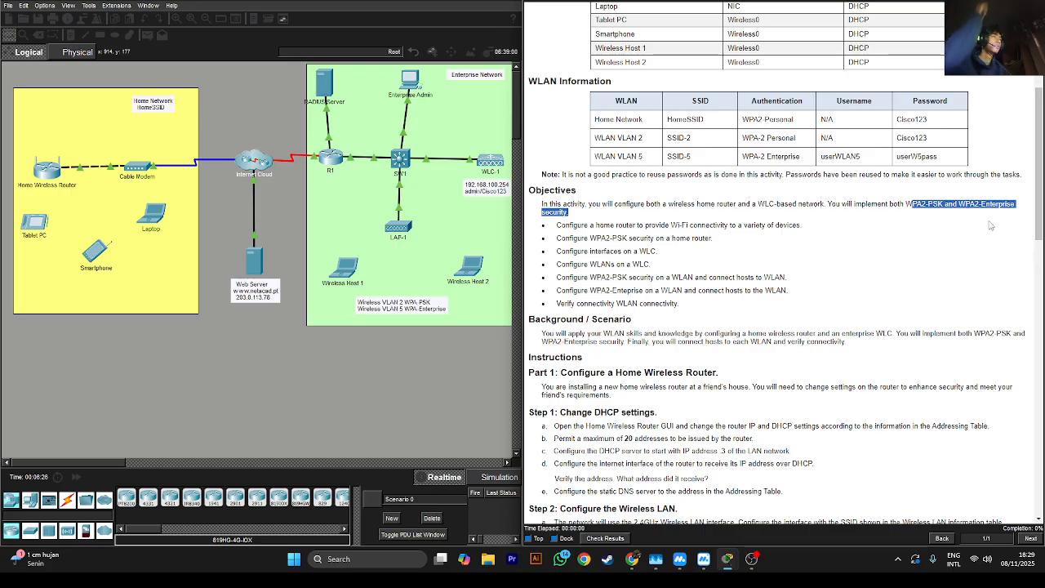
left_click(585, 225)
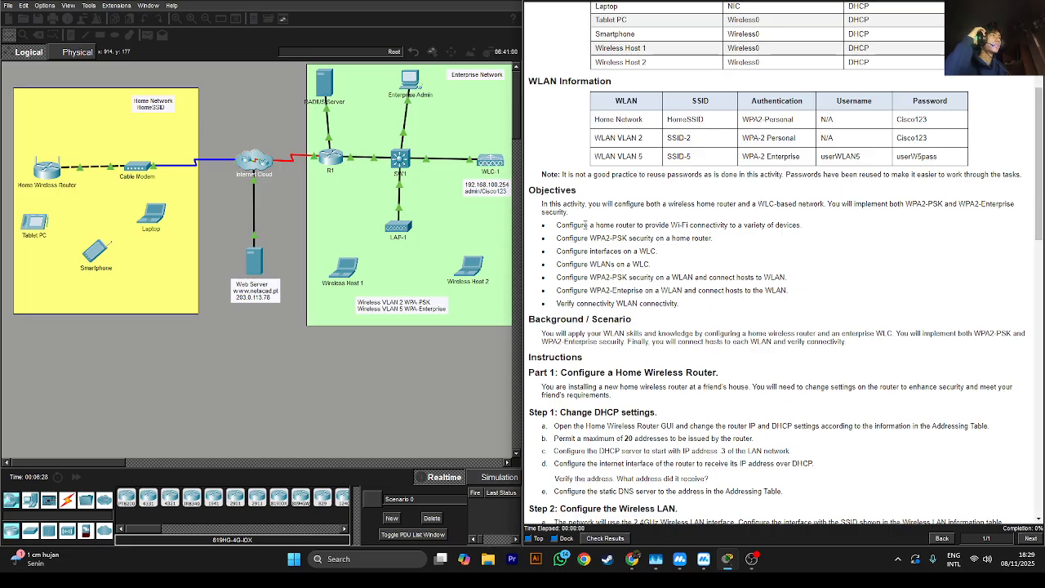
left_click_drag(563, 226, 656, 238)
left_click(653, 238)
left_click_drag(688, 307, 579, 246)
left_click(580, 247)
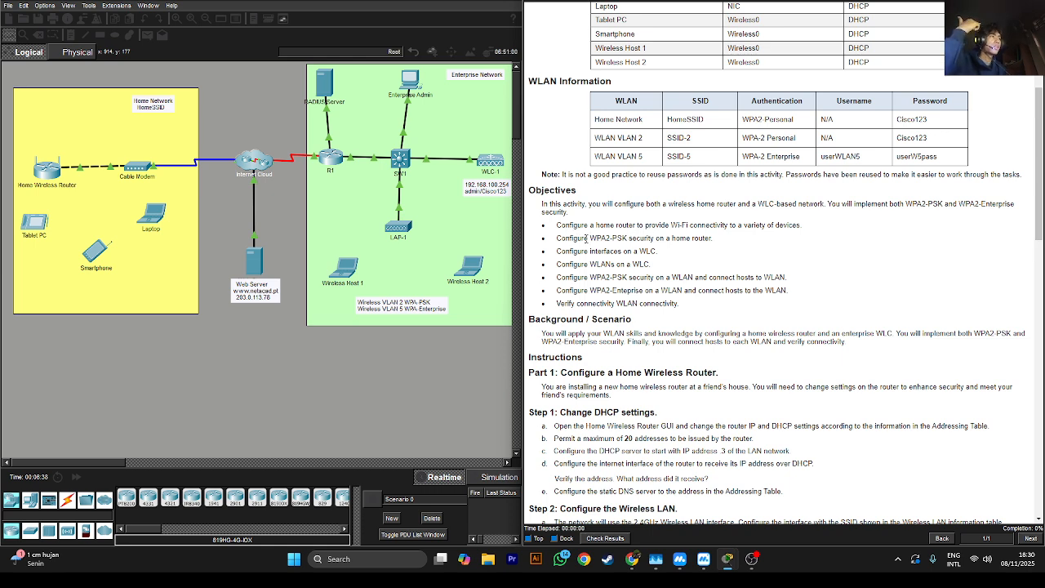
mouse_move(588, 238)
left_mouse_down()
mouse_move(654, 251)
mouse_move(585, 239)
left_mouse_up()
left_click(663, 236)
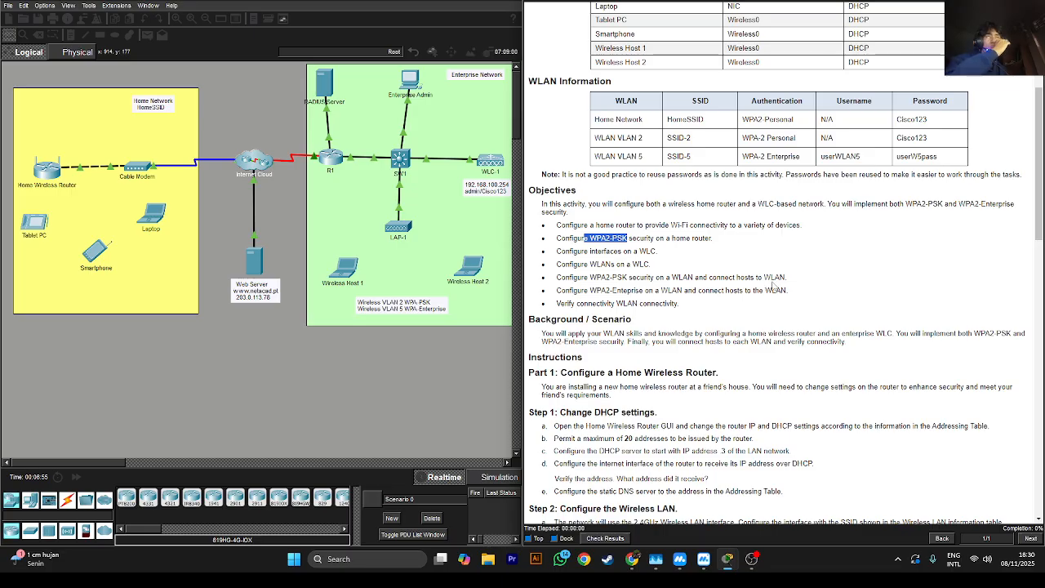
left_click_drag(601, 290, 683, 291)
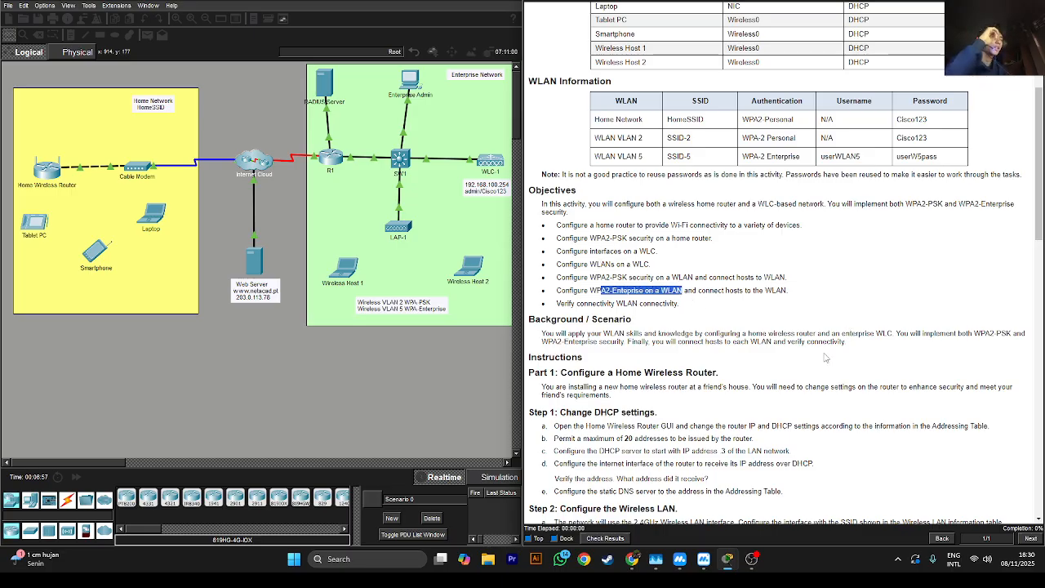
scroll(801, 358, "down", 3)
scroll(801, 358, "down", 2)
scroll(801, 363, "down", 2)
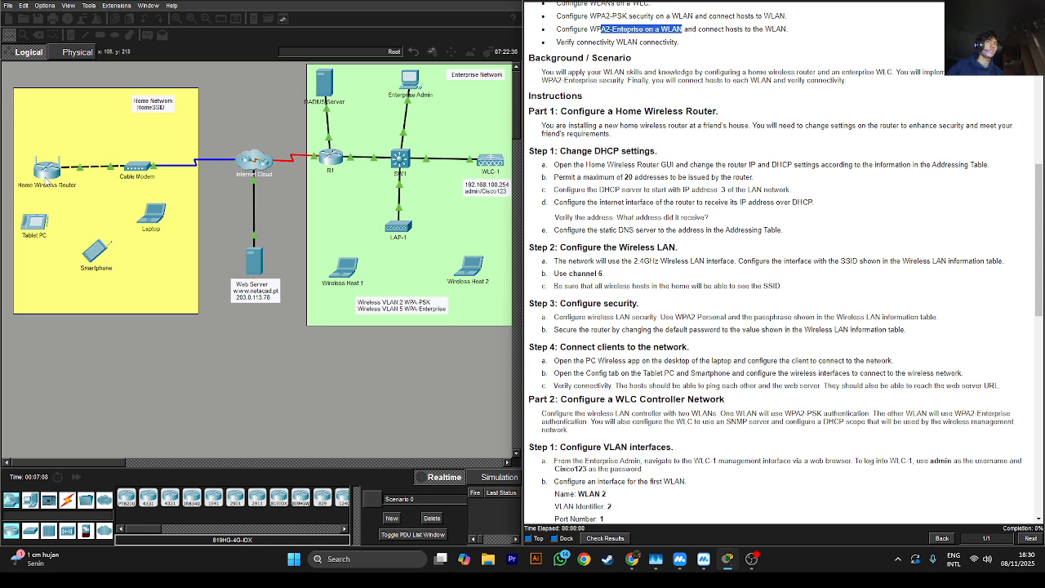
left_click(45, 177)
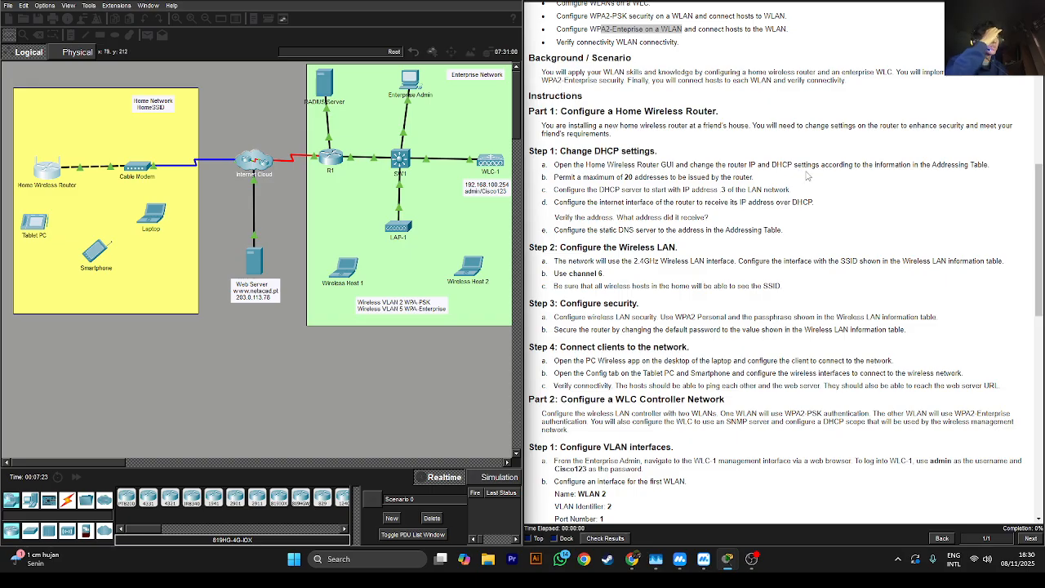
left_click(46, 168)
On the router's GUI page, set Internet Connection Type to Automatic Configuration - DHCP and Maximum Users to 20
left_click(365, 130)
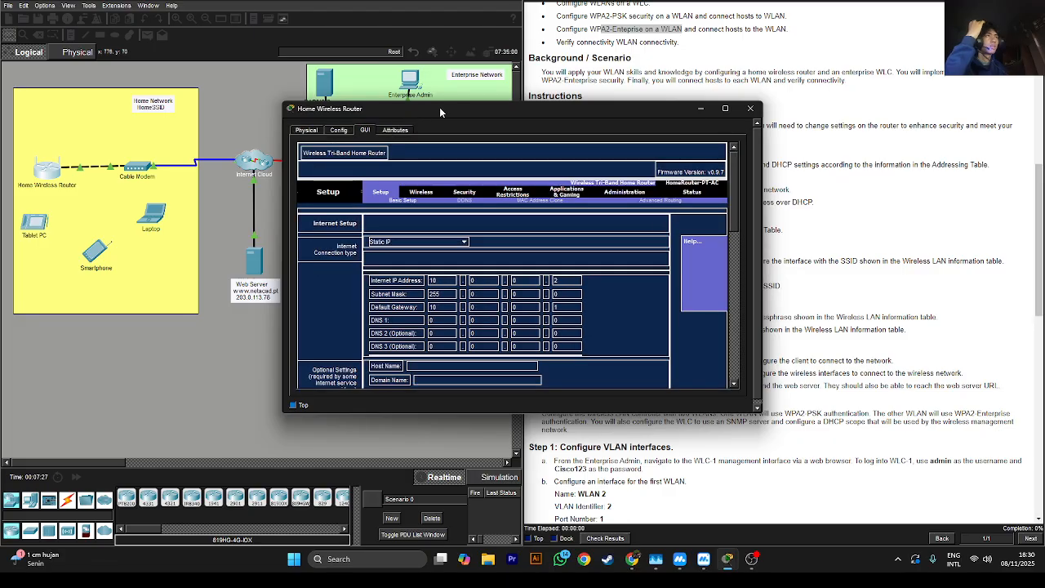
left_click_drag(440, 107, 189, 72)
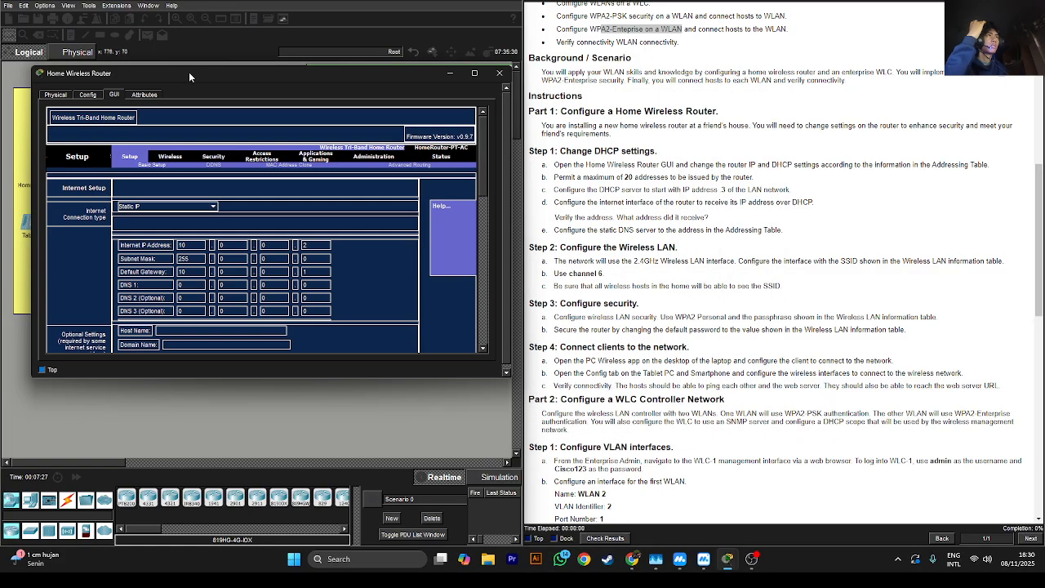
left_click(154, 209)
left_click(162, 214)
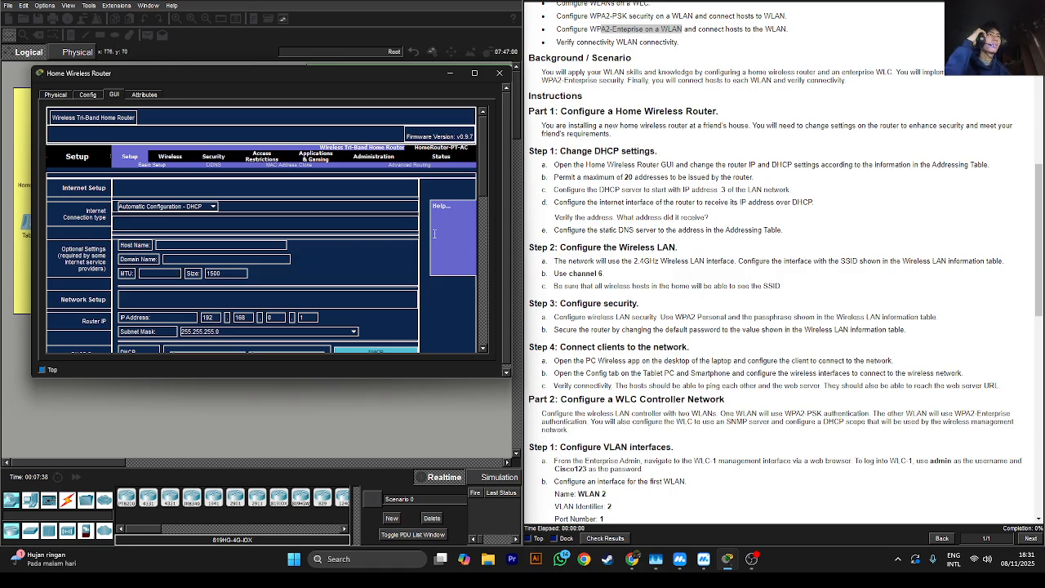
left_click_drag(485, 190, 486, 212)
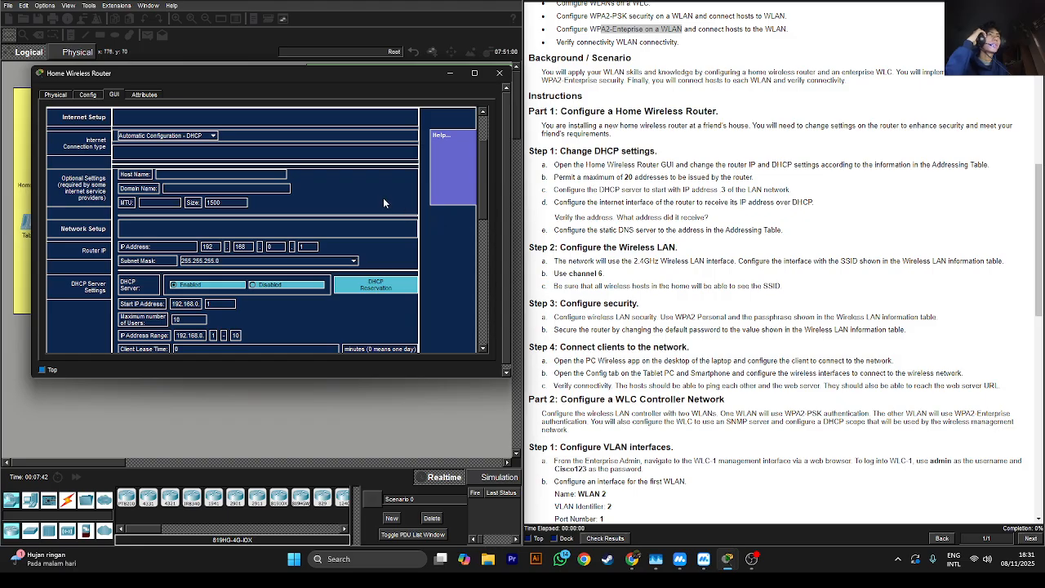
scroll(200, 317, "down", 1)
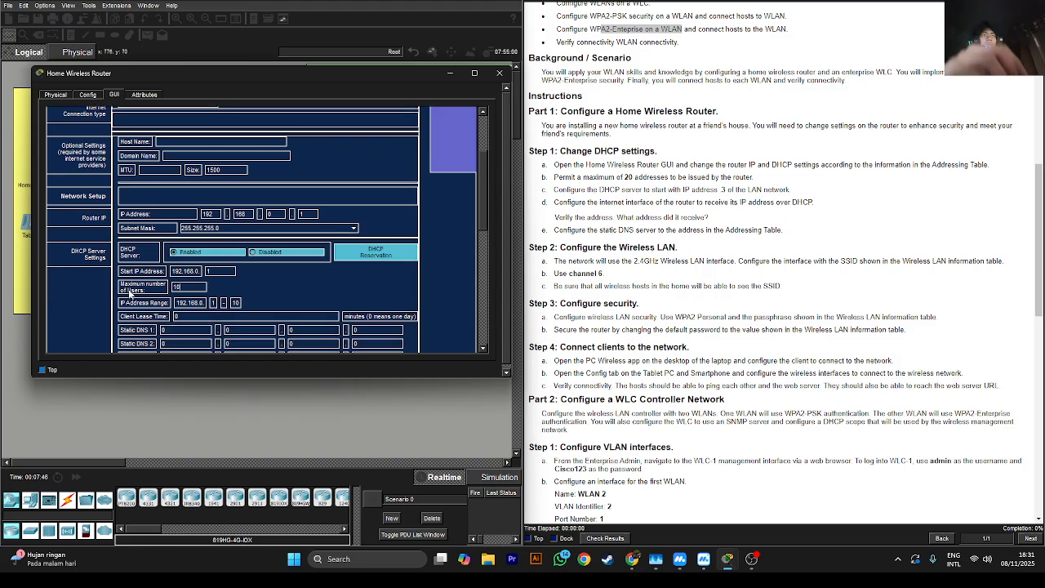
type("20")
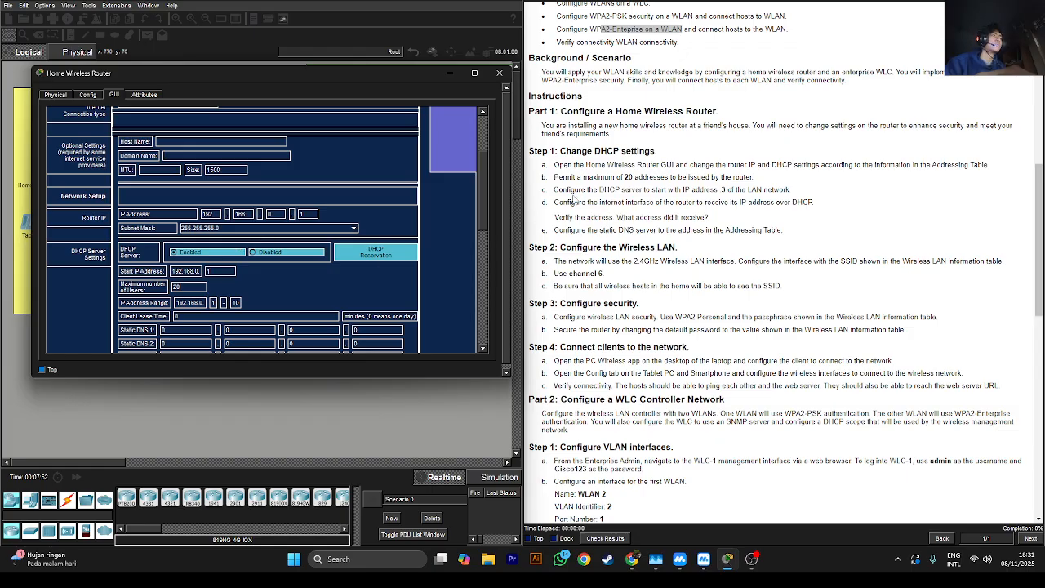
Check step c in the instructions and set the DHCP Start IP Address to 192.168.0.3
left_click(665, 195)
left_click_drag(567, 190, 589, 191)
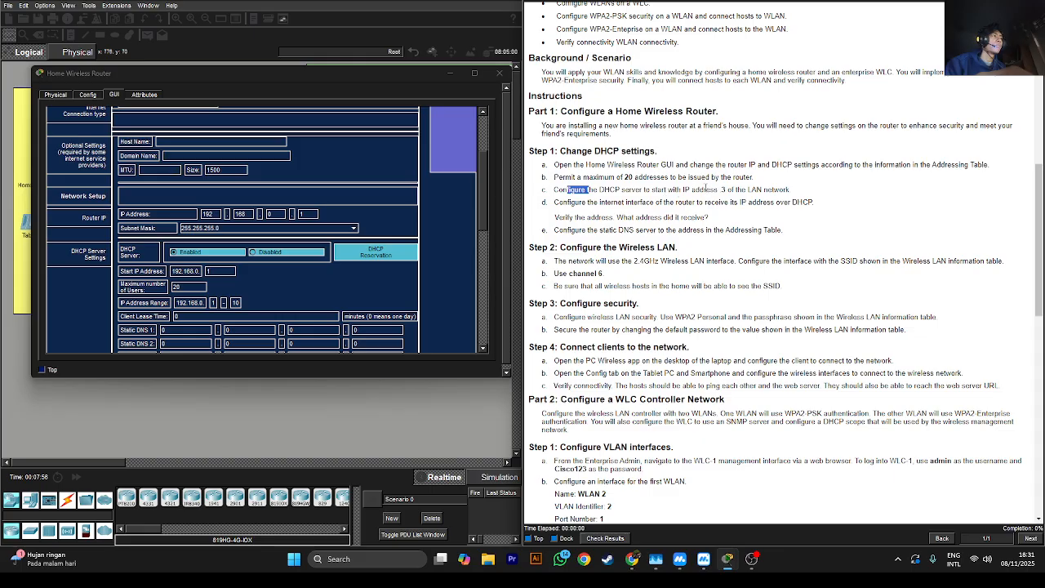
left_click(722, 190)
double_click(722, 190)
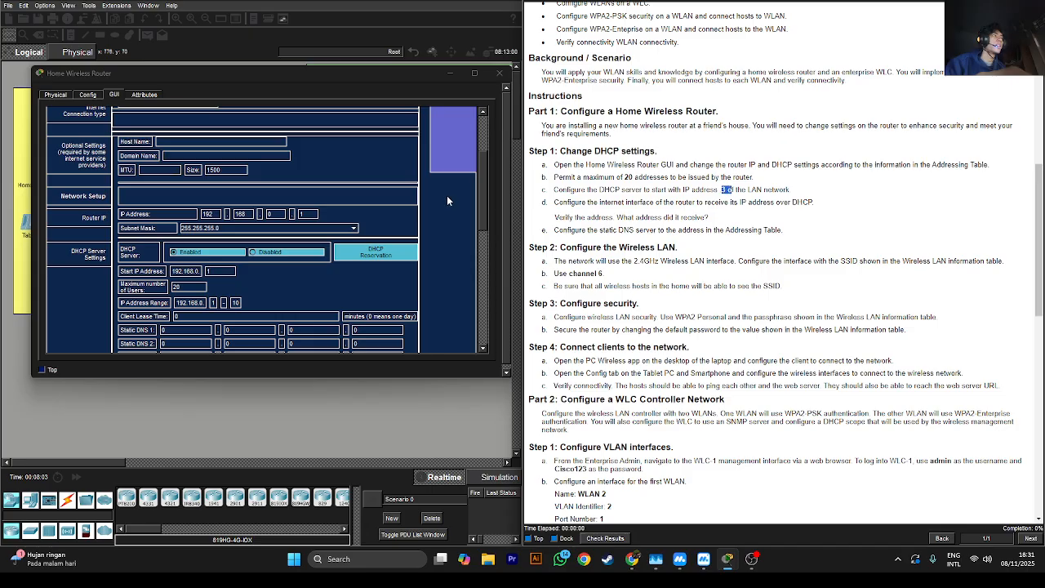
left_click(221, 271)
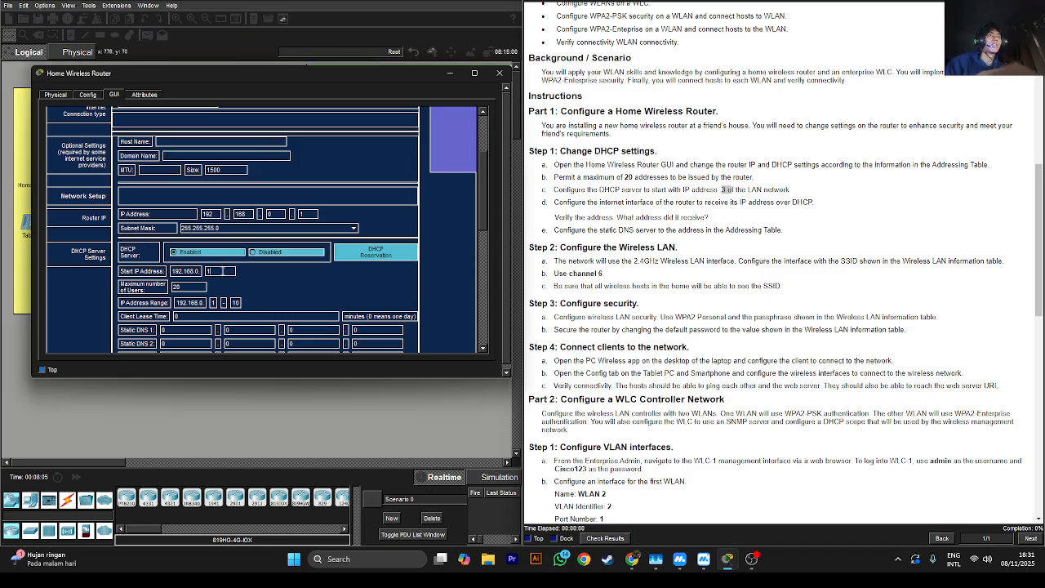
type("3")
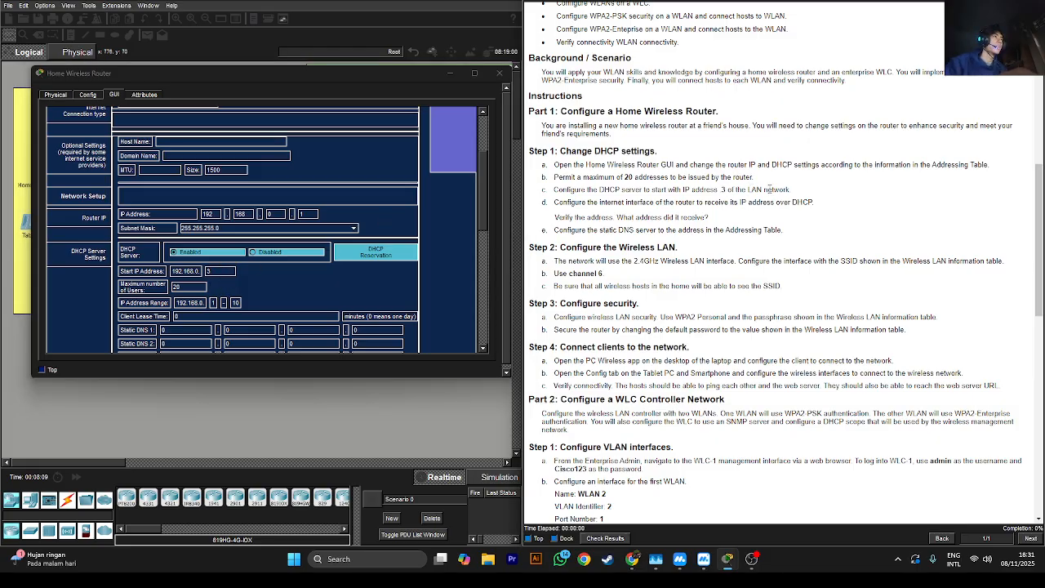
left_click(1035, 88)
Look up 192.168.6.1/27 in the Addressing Table and change the router IP's third octet to 6
left_click(1036, 88)
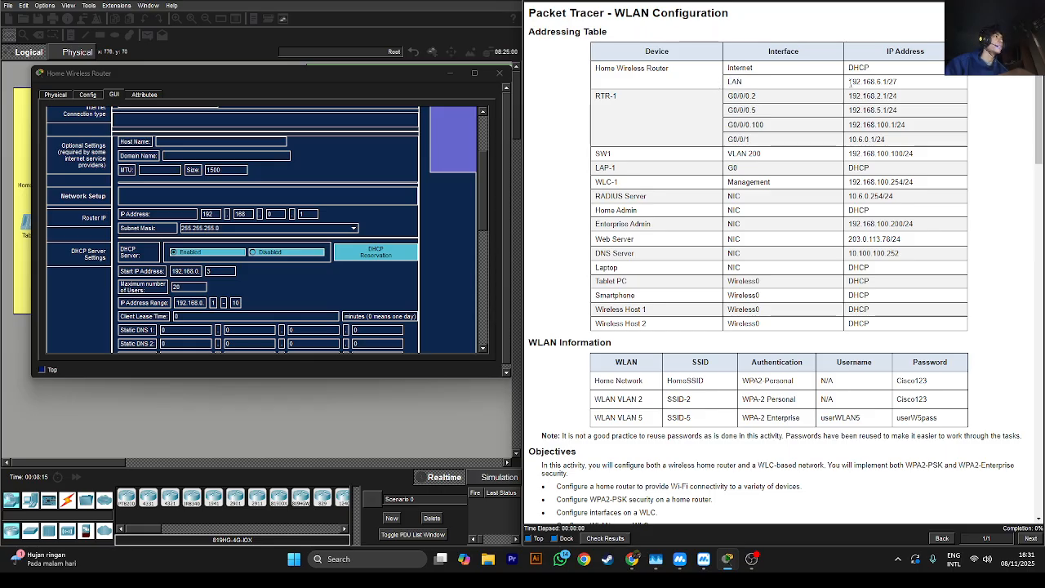
left_click_drag(850, 82, 865, 82)
left_click(867, 82)
left_click(185, 204)
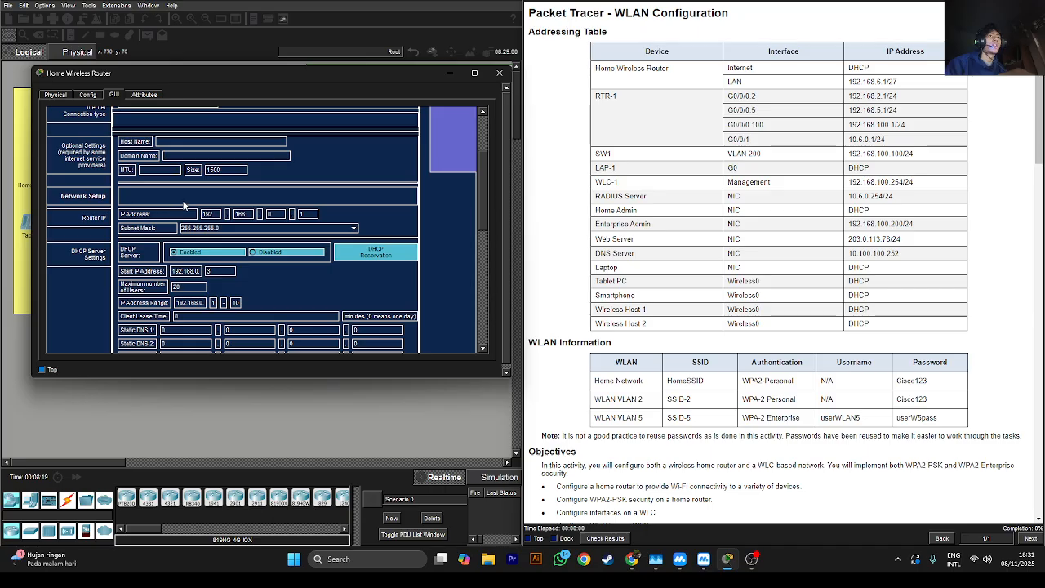
left_click(276, 216)
key("BackSpace")
type("6")
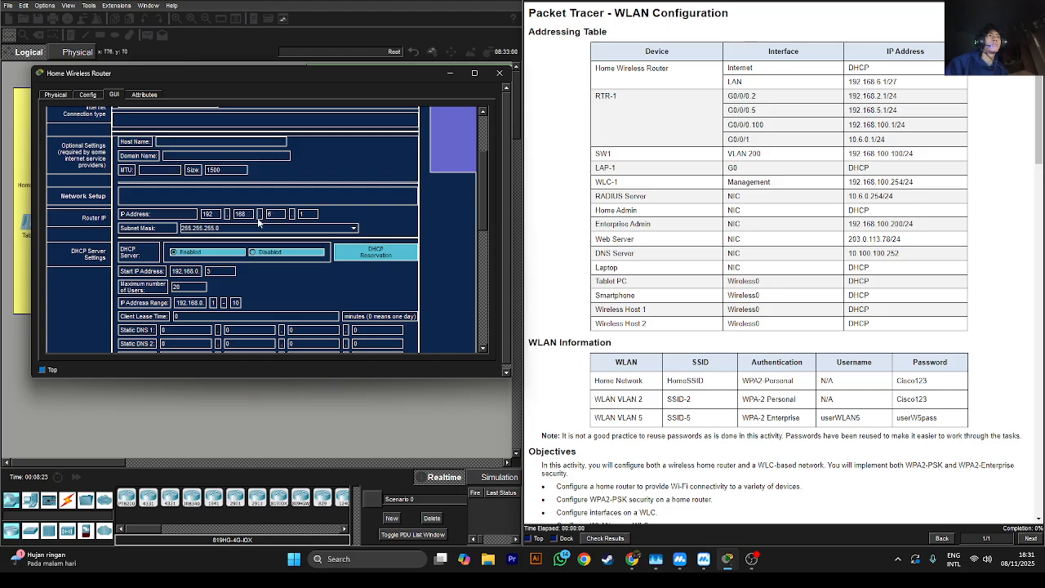
Set the router's subnet mask to 255.255.255.224 and read step d about DHCP
left_click(900, 88)
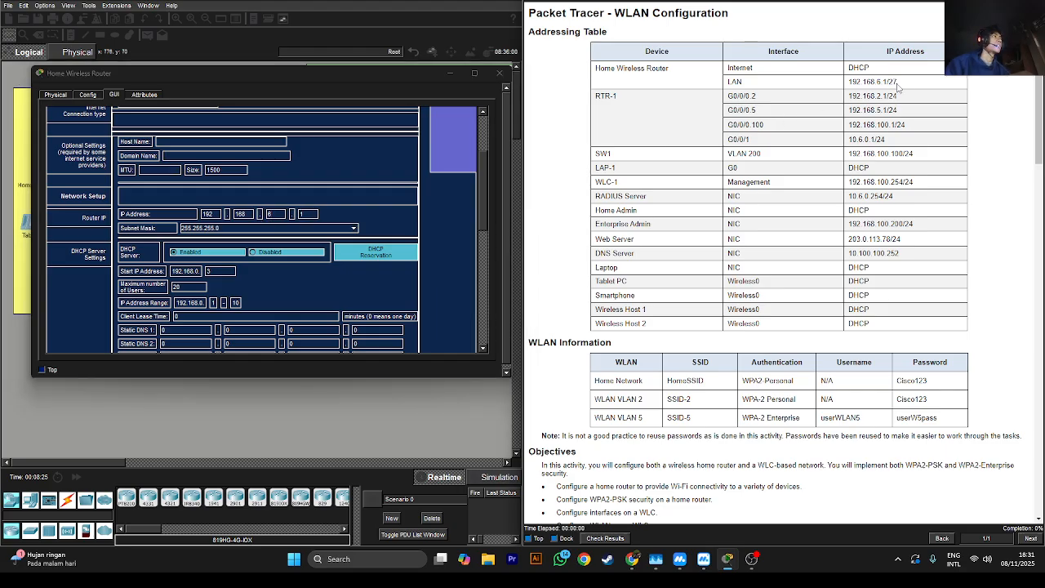
left_click(204, 231)
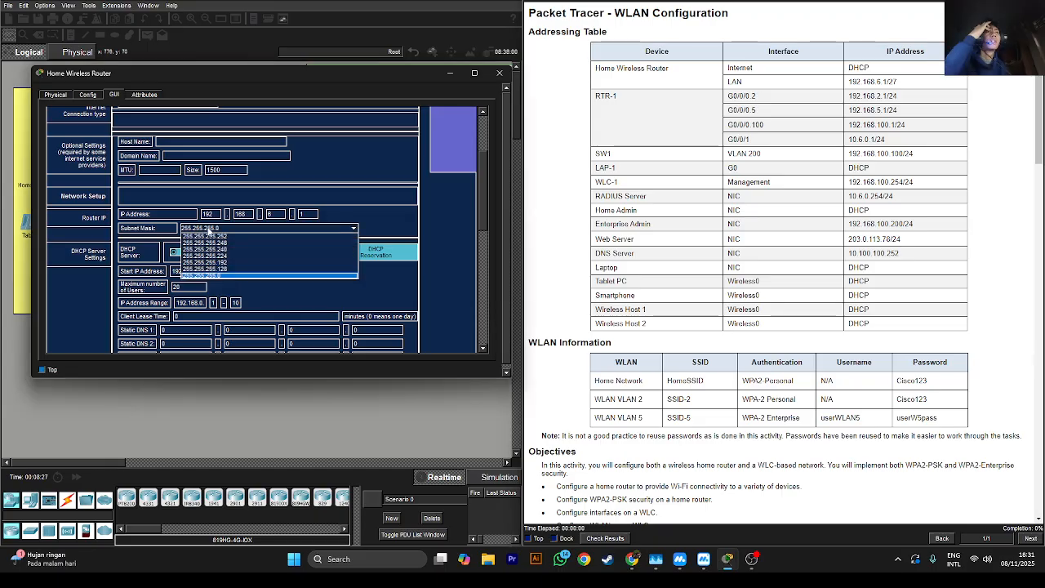
left_click(227, 258)
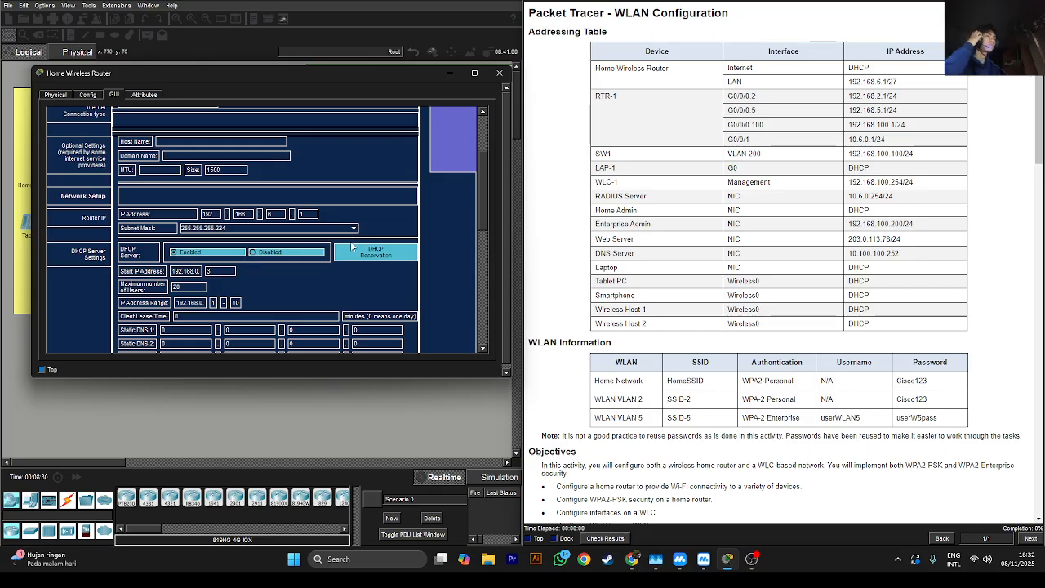
scroll(582, 264, "down", 10)
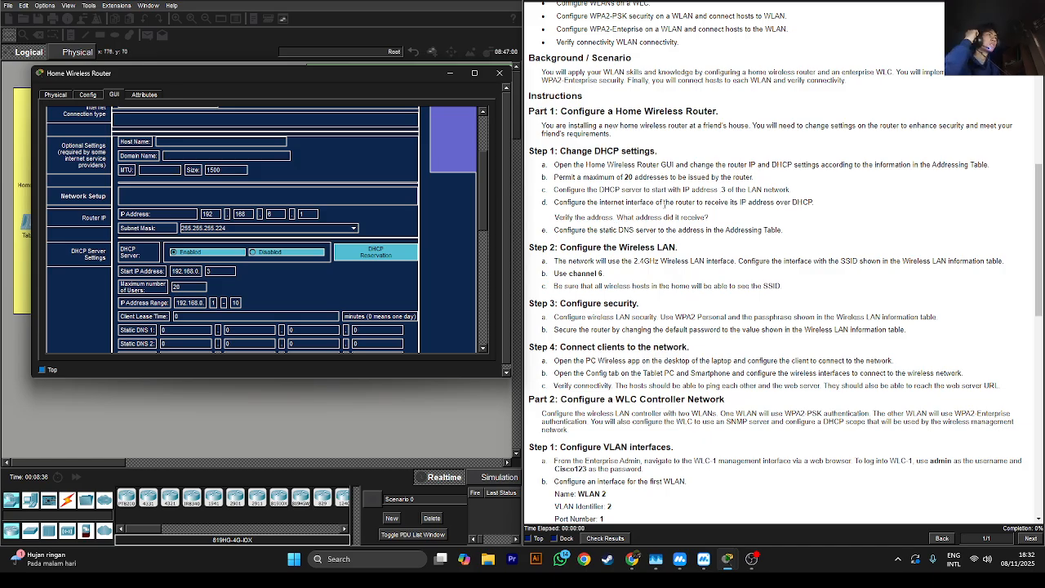
left_click_drag(654, 202, 776, 211)
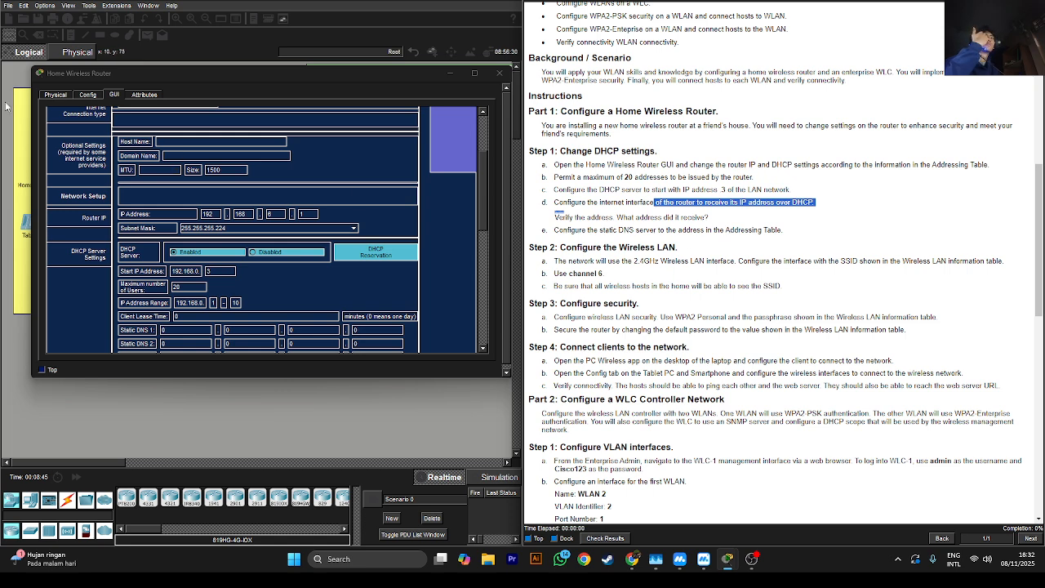
Set the router's Internet interface IP Configuration to DHCP in the Config tab
left_click(82, 96)
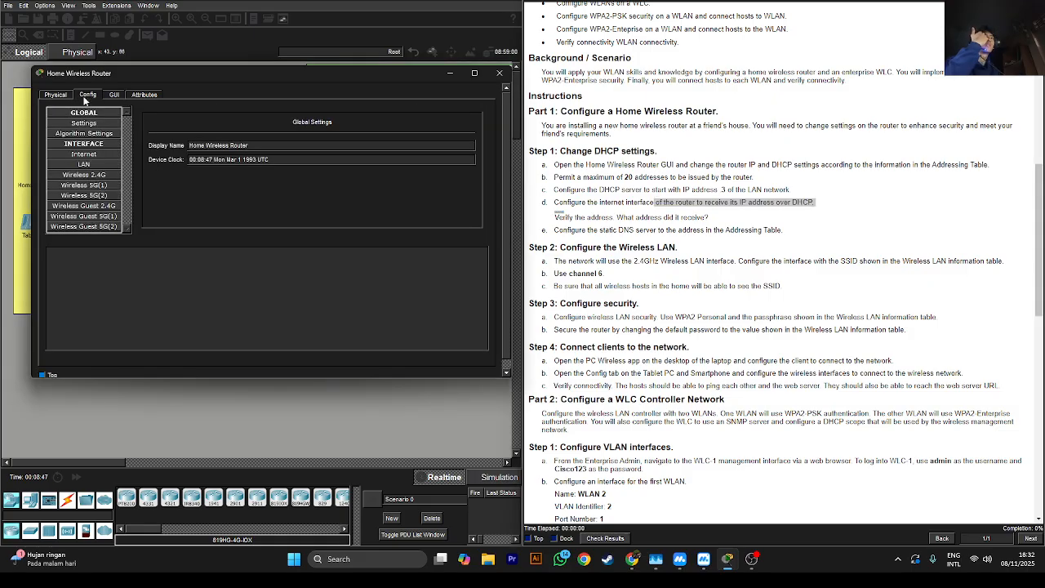
left_click(85, 155)
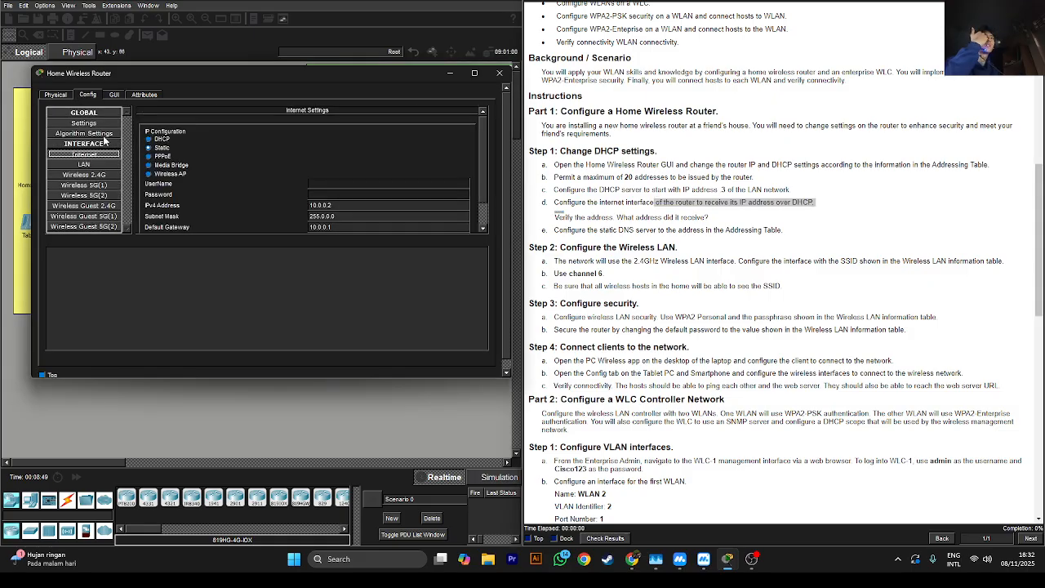
left_click(164, 140)
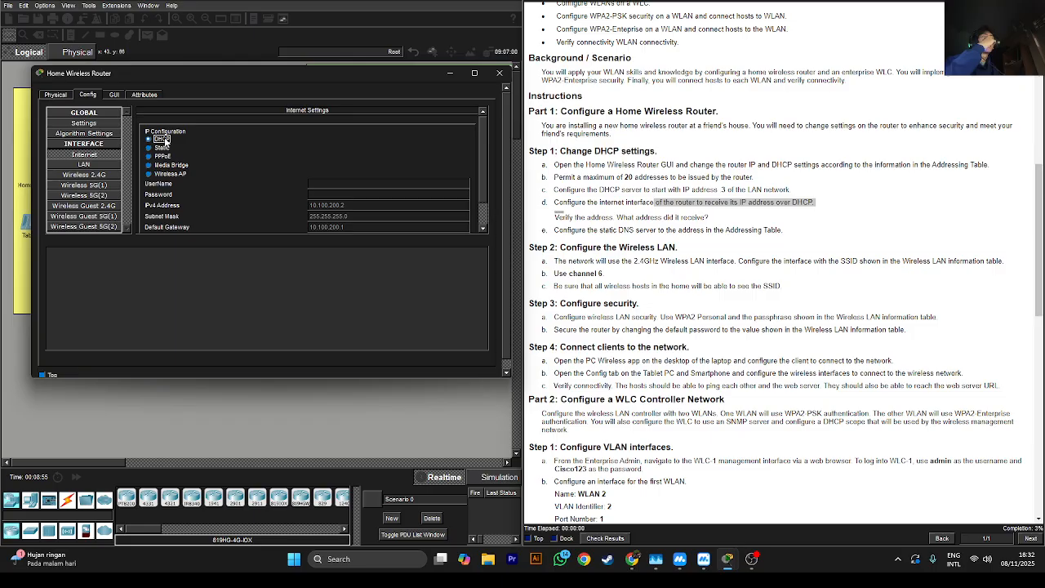
Close and reopen the Home Wireless Router, returning to its GUI setup page
left_click(74, 480)
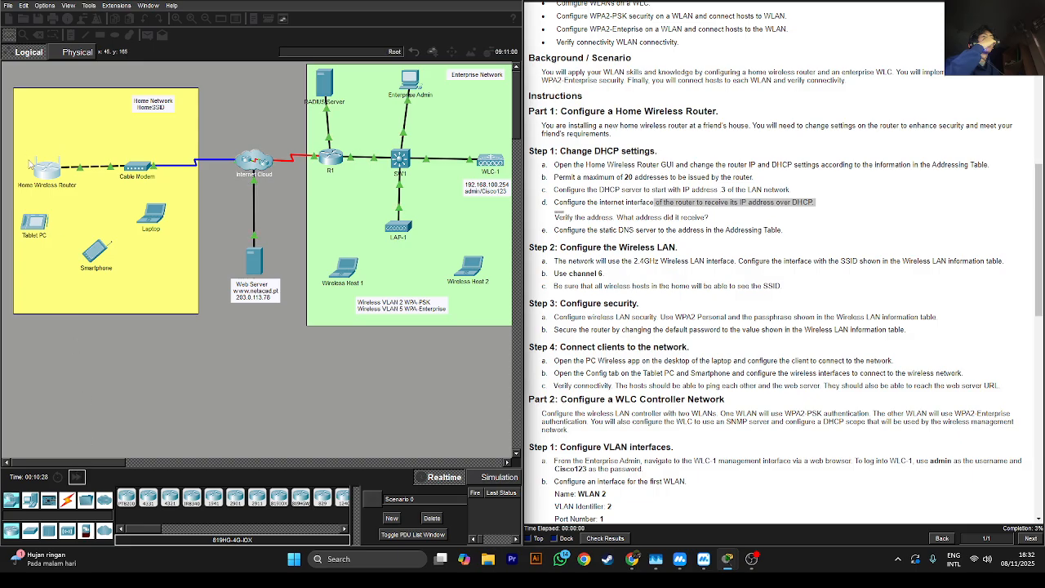
left_click(39, 176)
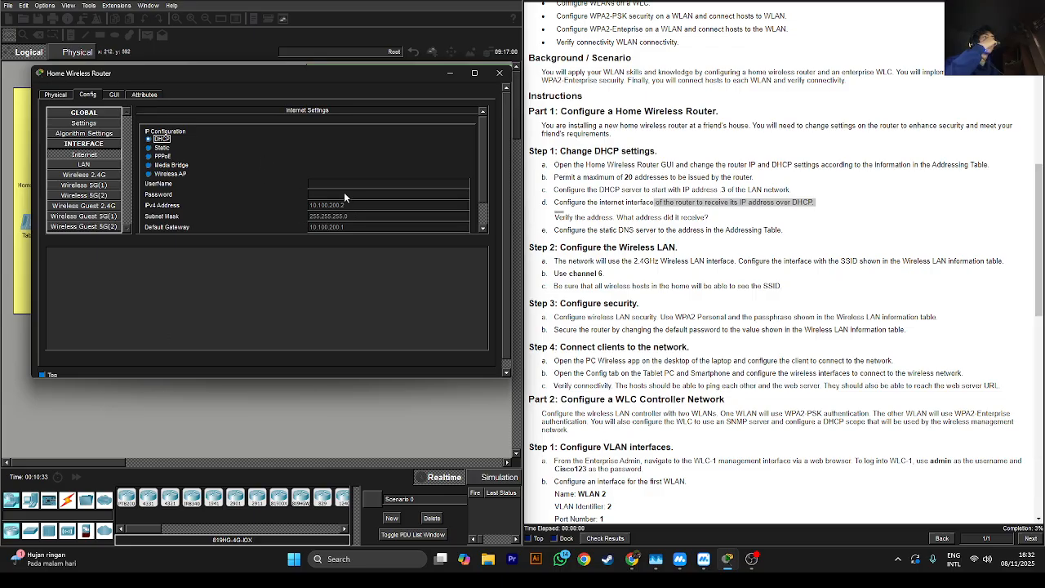
left_click(114, 95)
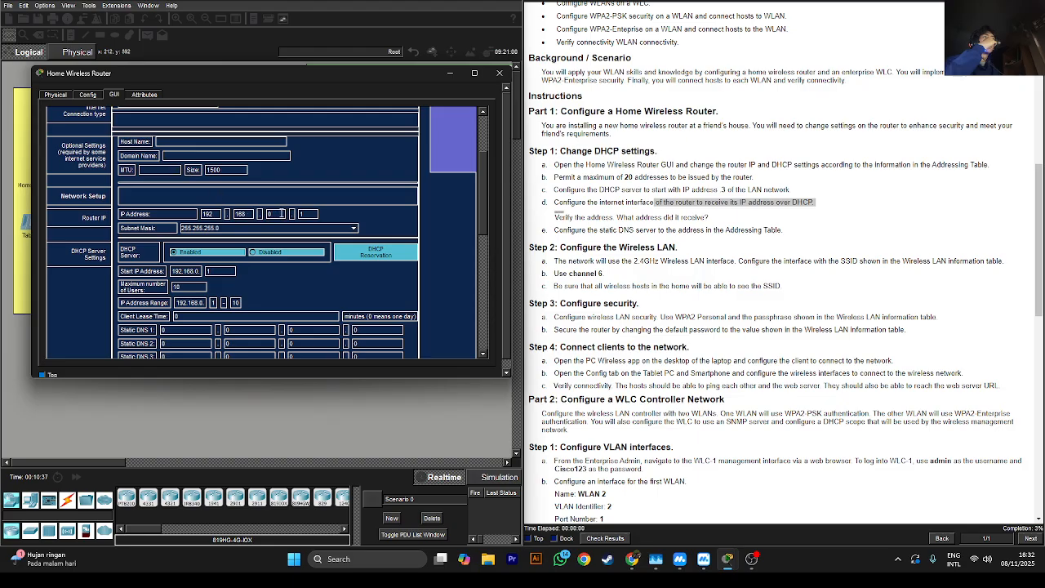
Set Router IP 192.168.6.1, mask 255.255.255.224, DHCP connection type, and Maximum Users 20
left_click(281, 214)
key("BackSpace")
type("6")
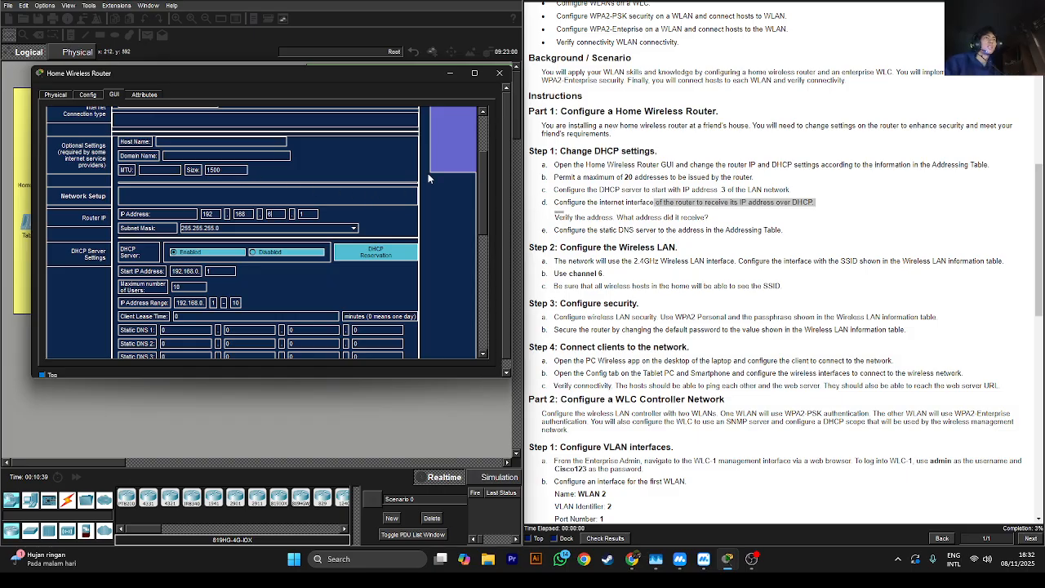
scroll(480, 201, "up", 1)
left_click(298, 236)
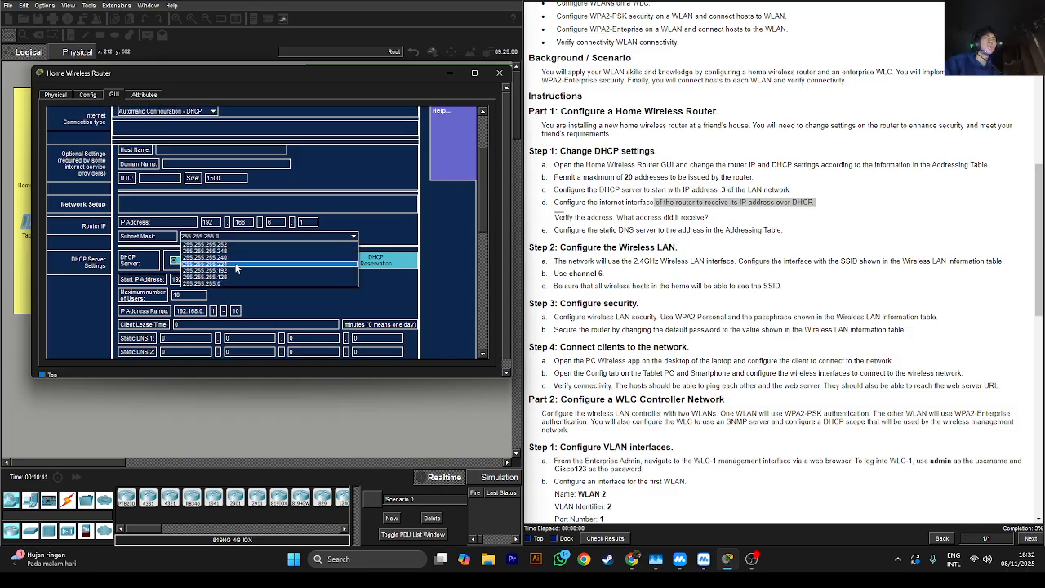
left_click(261, 242)
scroll(316, 172, "up", 1)
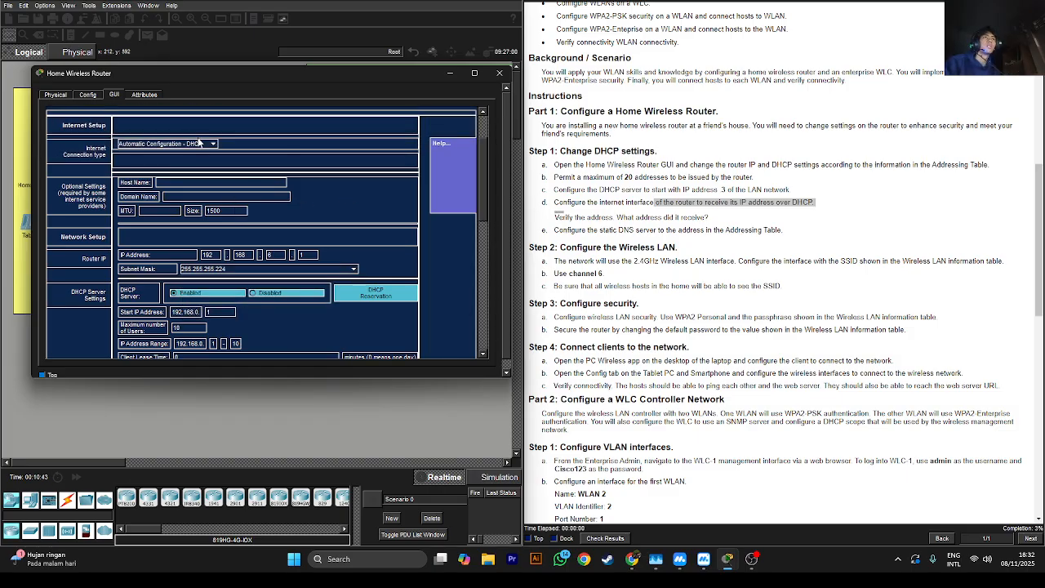
left_click(199, 142)
left_click(199, 153)
scroll(482, 215, "down", 2)
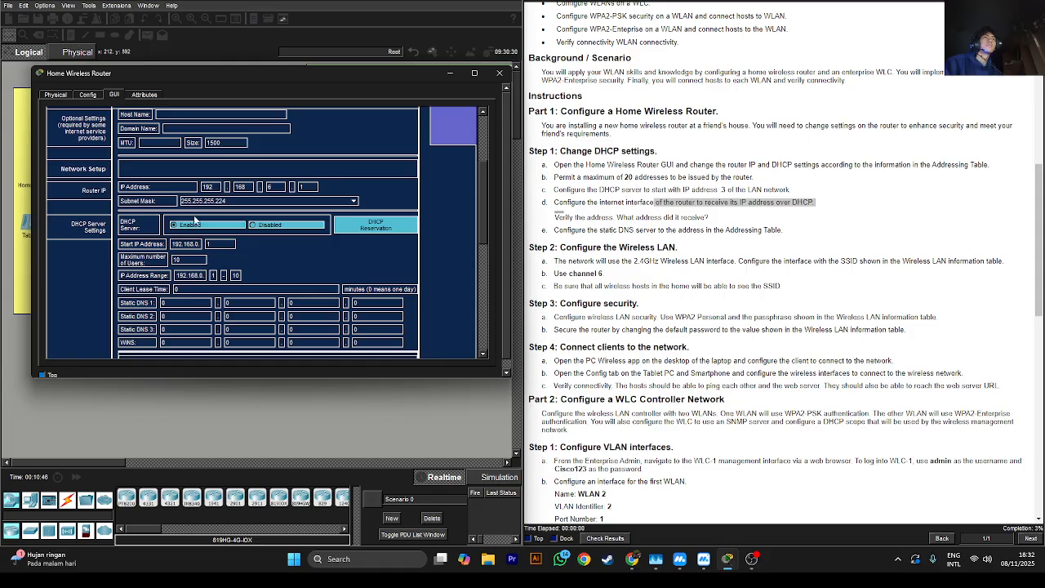
double_click(187, 260)
type("20")
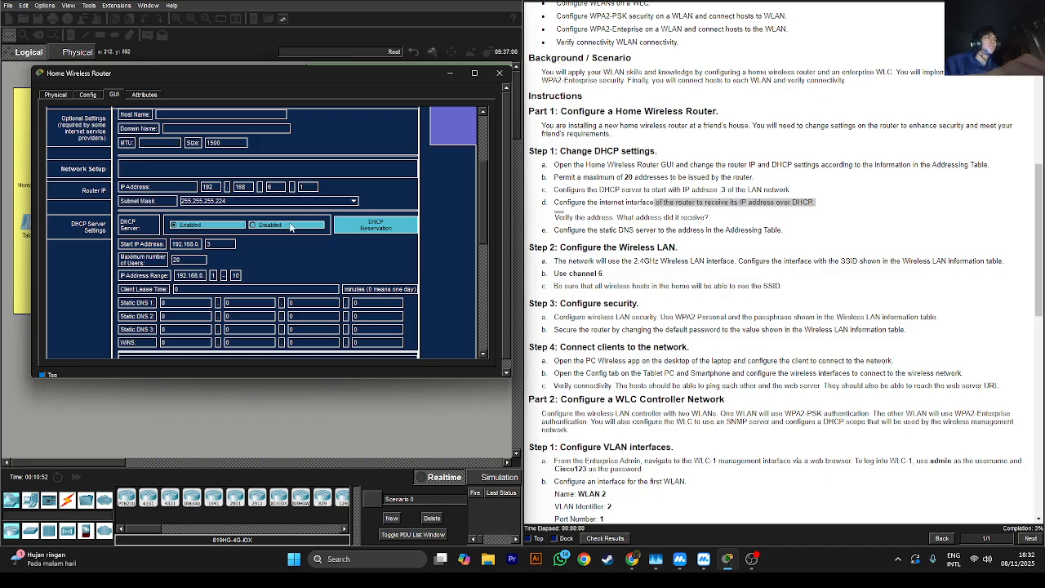
Enter Static DNS 1 as 10.100.100.252, taken from the Addressing Table's DNS Server row
left_click_drag(645, 231, 713, 231)
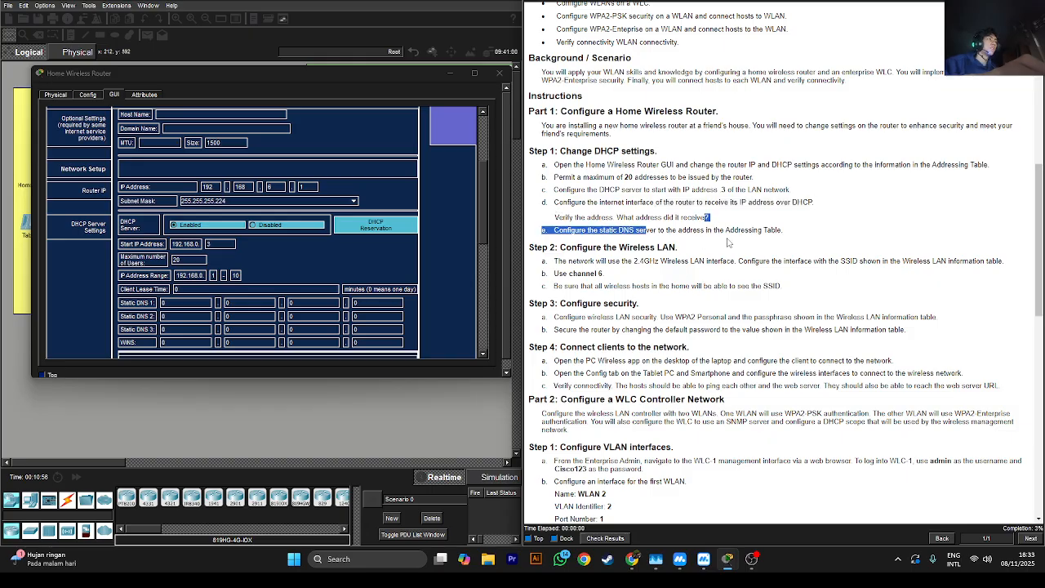
scroll(932, 117, "up", 5)
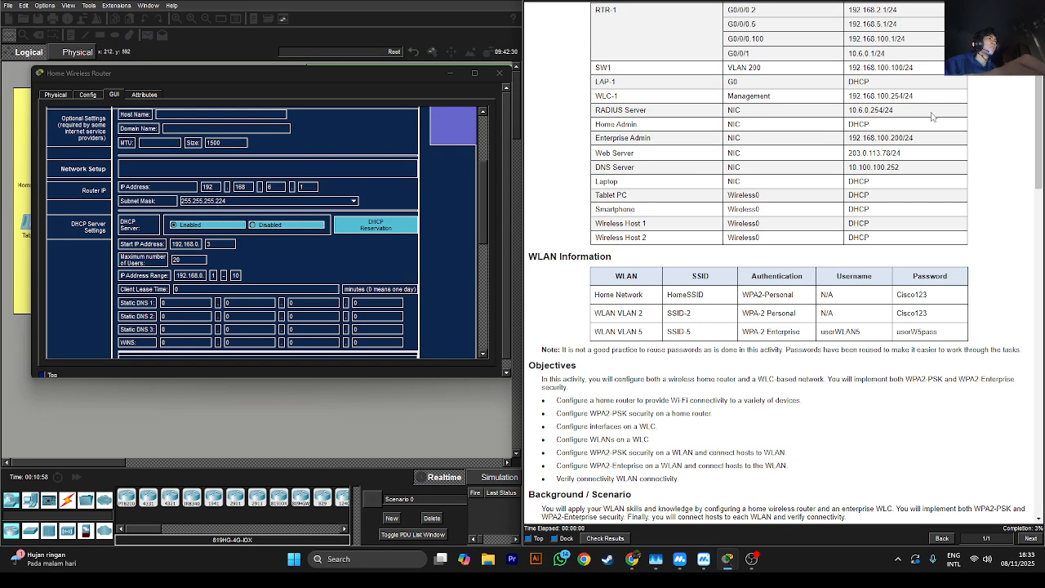
double_click(614, 165)
left_click(854, 167)
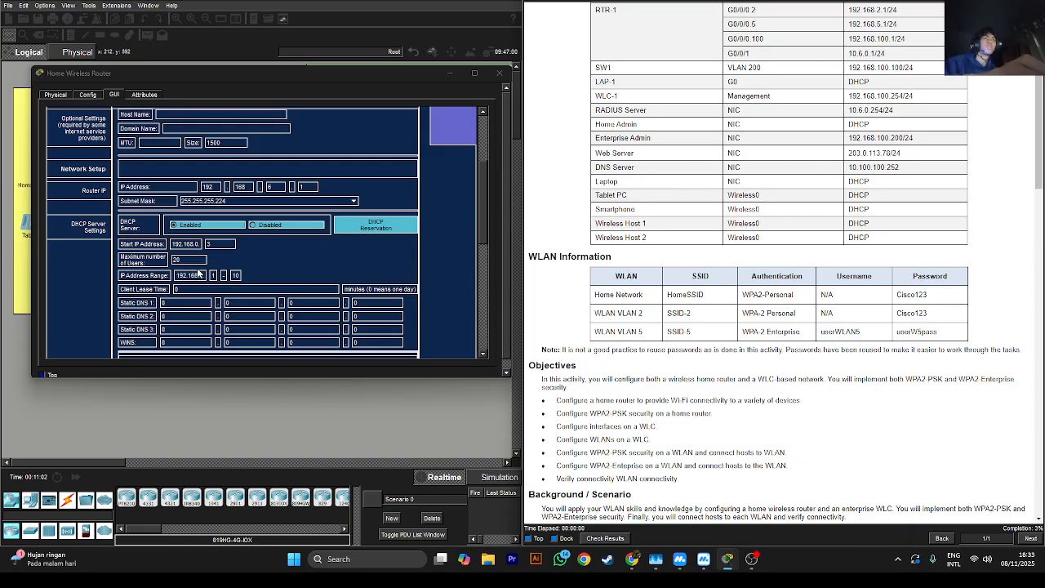
left_click(192, 301)
type("10")
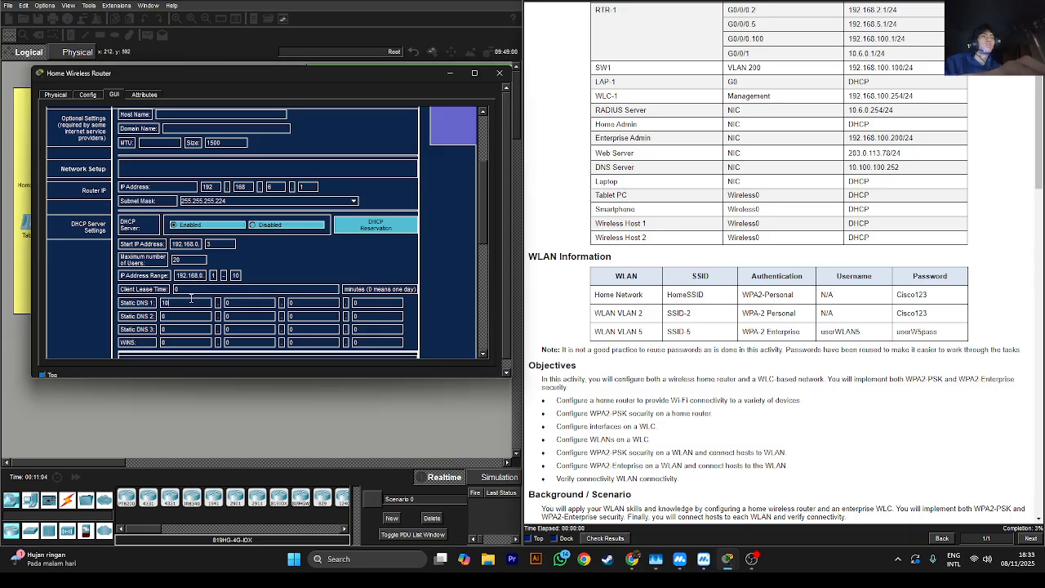
type("100")
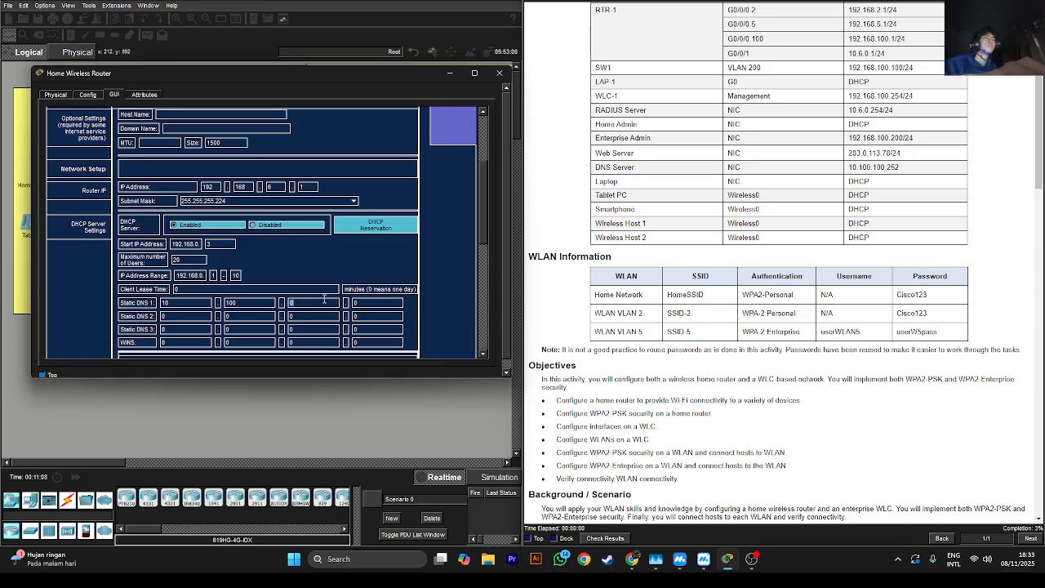
type("100")
left_click(359, 302)
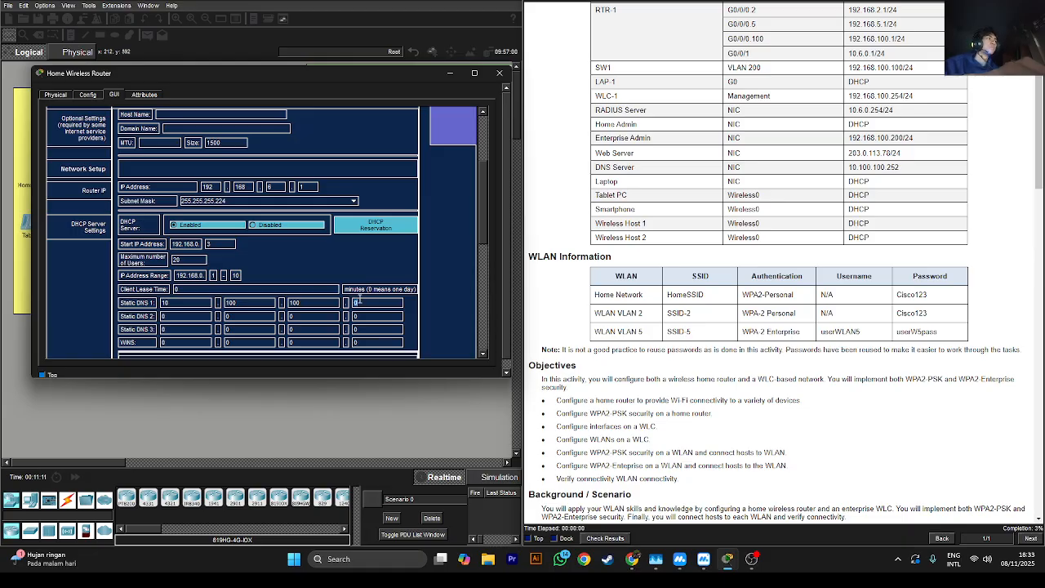
type("252")
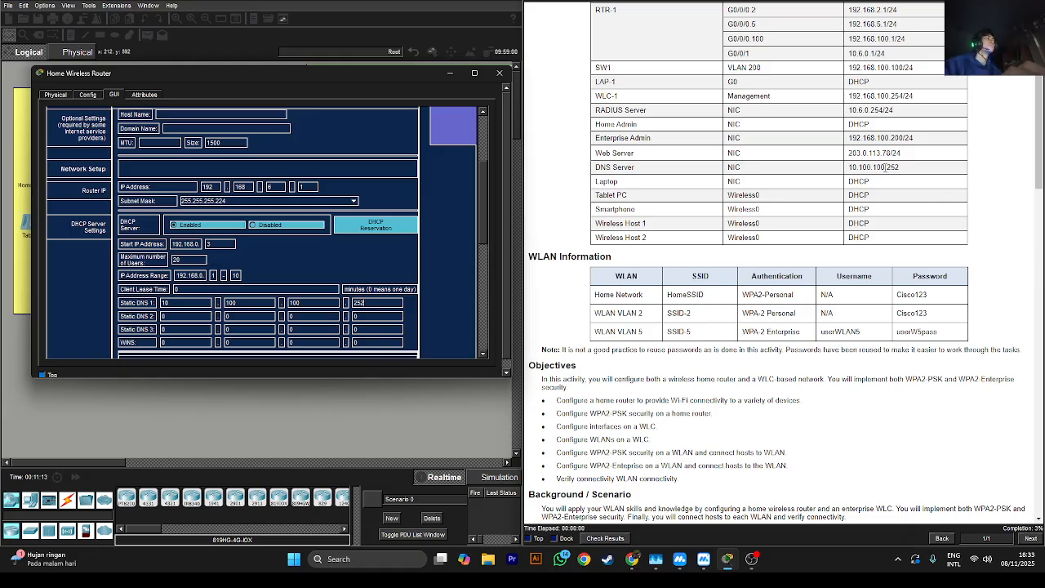
left_click(886, 167)
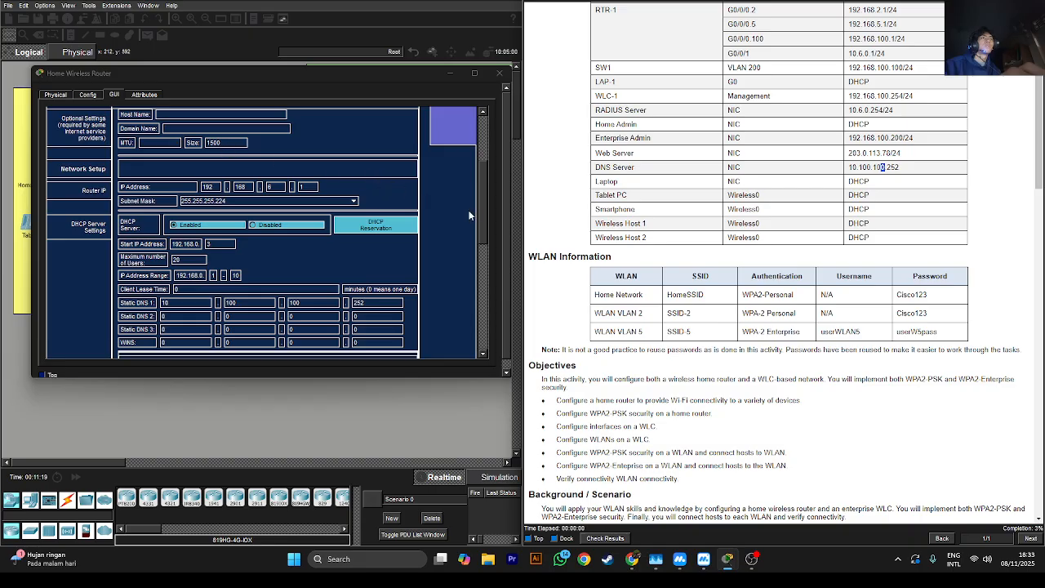
Save the router's new LAN and DHCP settings
left_click_drag(481, 213, 486, 308)
left_click(307, 344)
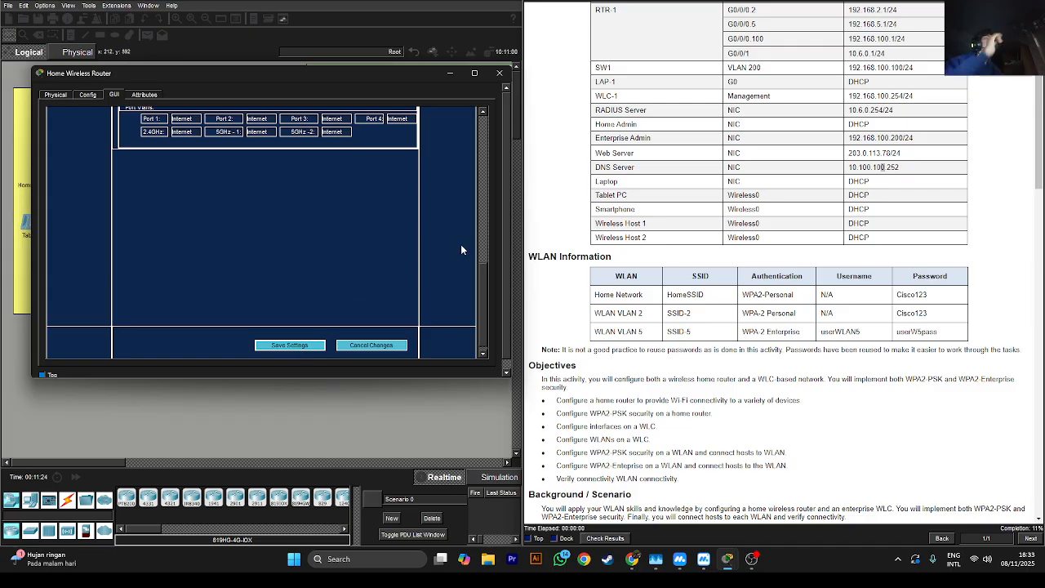
left_click_drag(481, 278, 490, 230)
key("super+d")
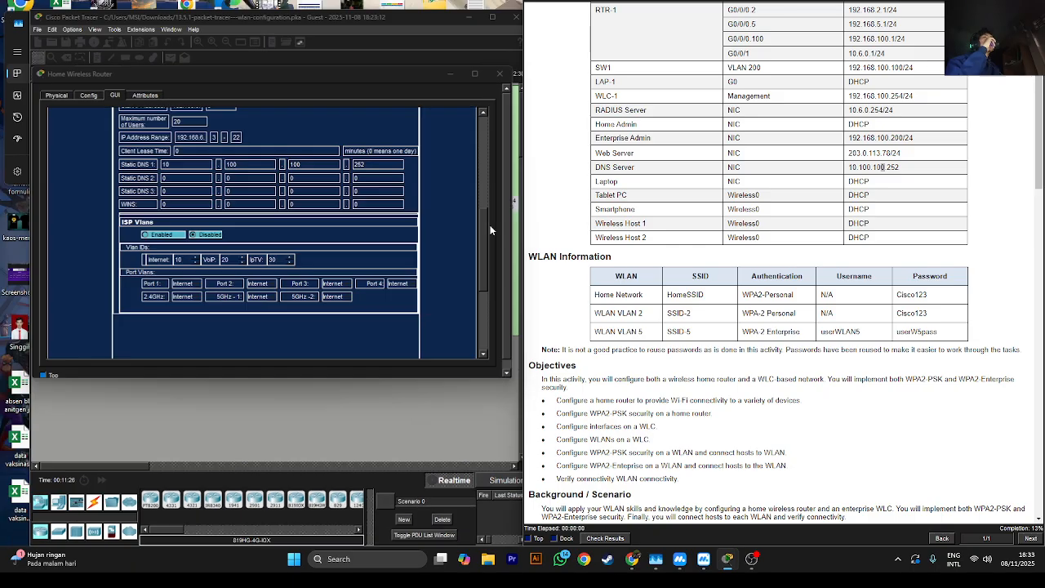
Minimise OBS, close the Edge prompt and window, and restore the instructions, router and main Packet Tracer windows
left_click(729, 559)
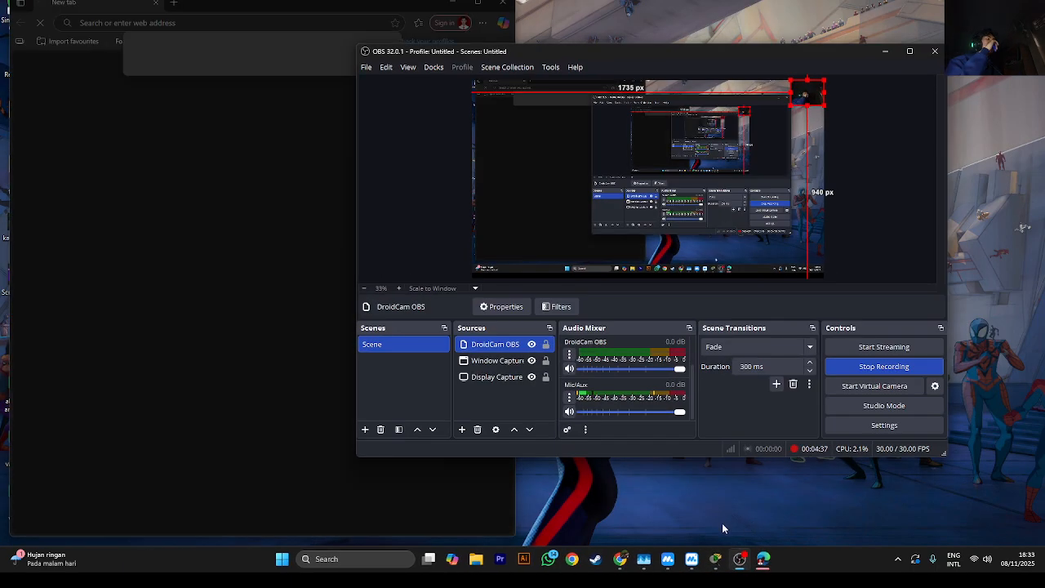
left_click(882, 54)
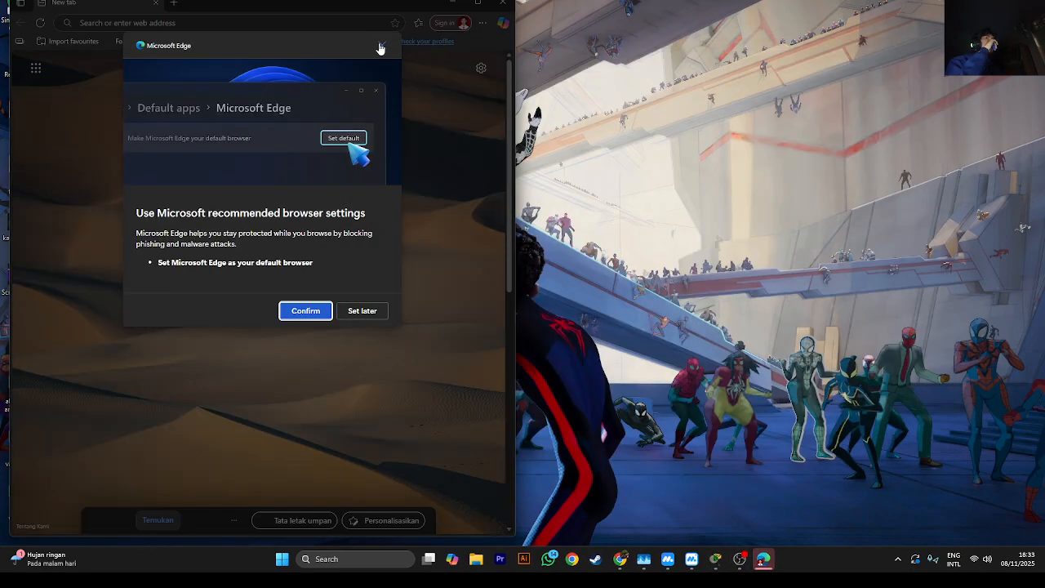
left_click(382, 45)
left_click(502, 3)
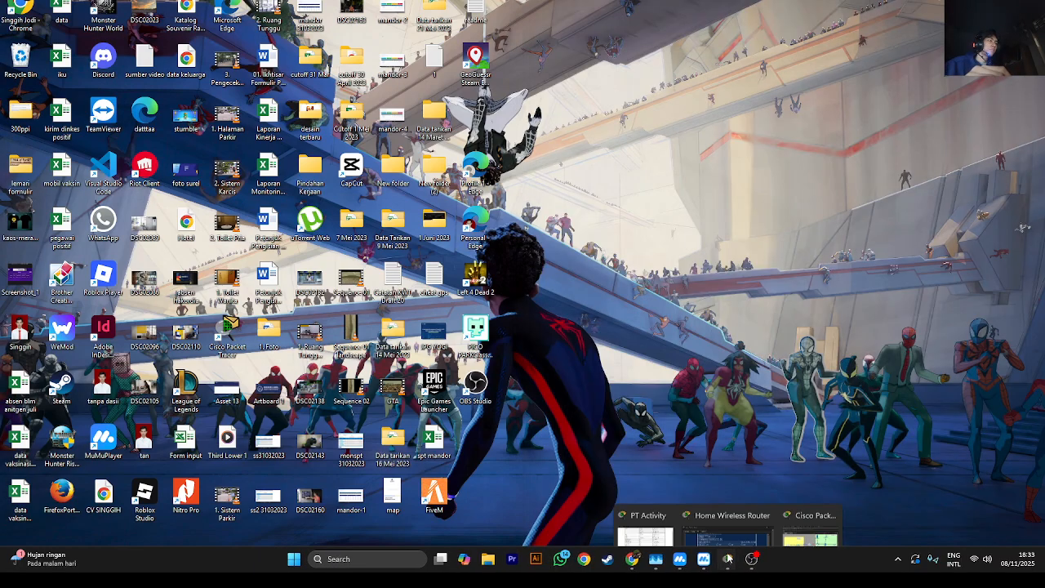
left_click(727, 560)
mouse_move(728, 559)
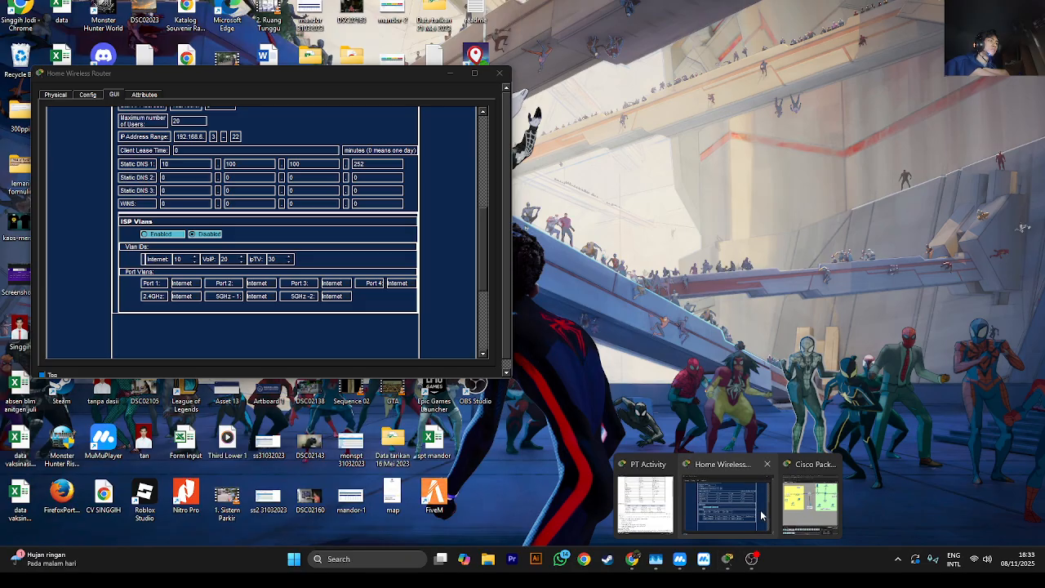
left_click(727, 518)
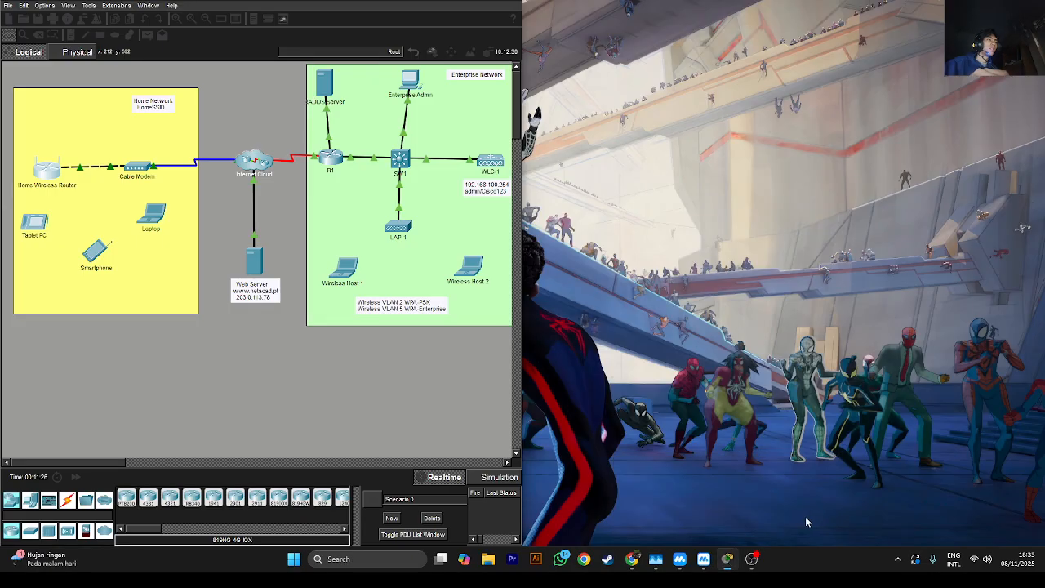
left_click(803, 525)
scroll(579, 285, "down", 4)
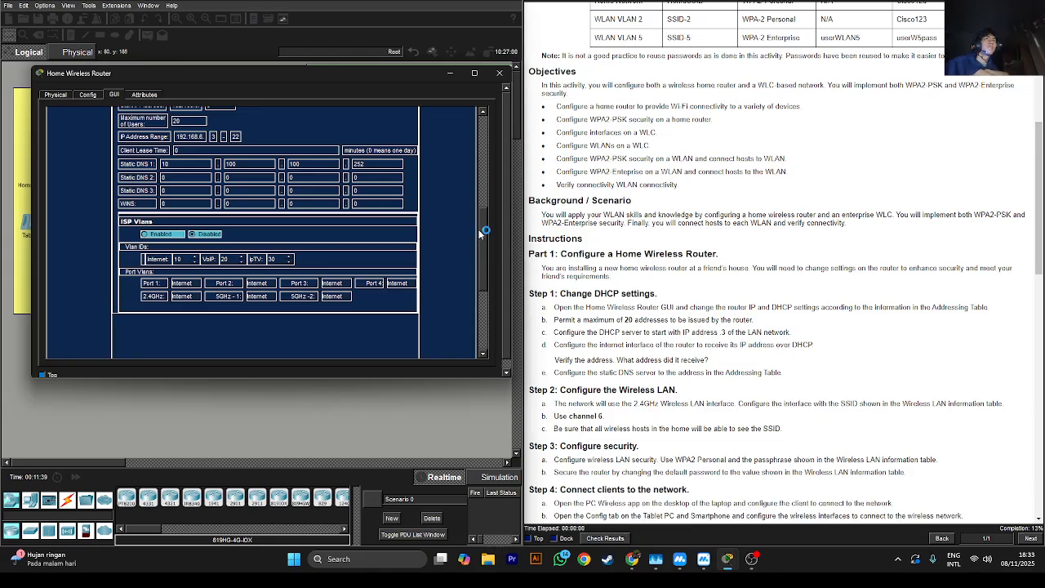
scroll(482, 212, "up", 2)
scroll(579, 242, "down", 2)
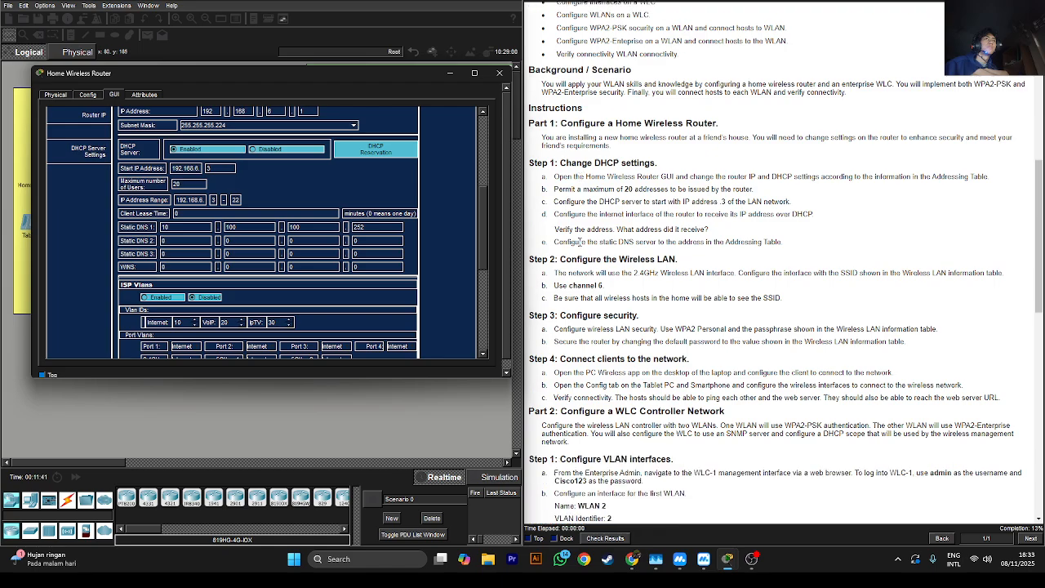
scroll(579, 241, "down", 3)
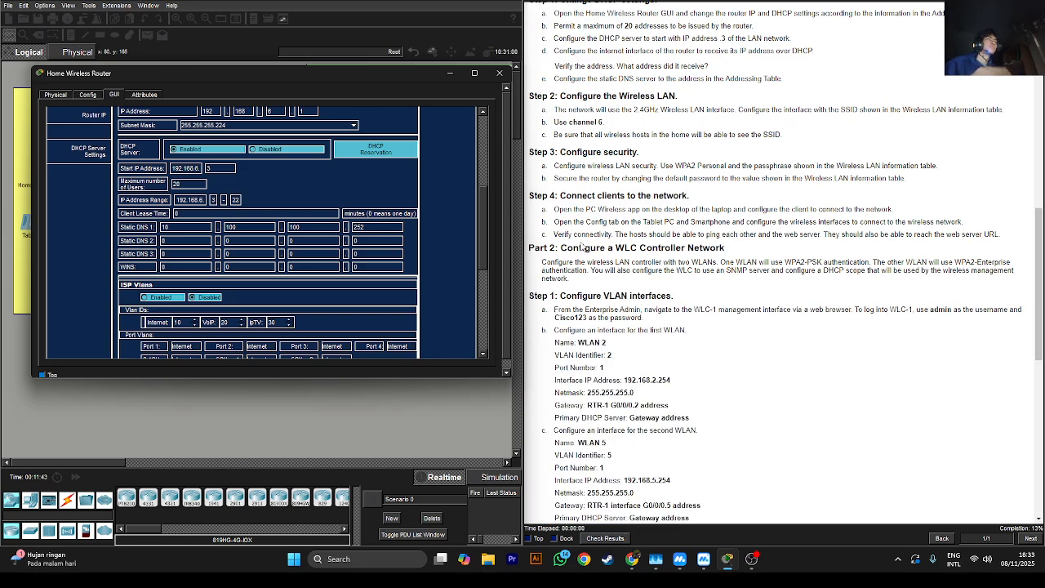
scroll(581, 246, "down", 1)
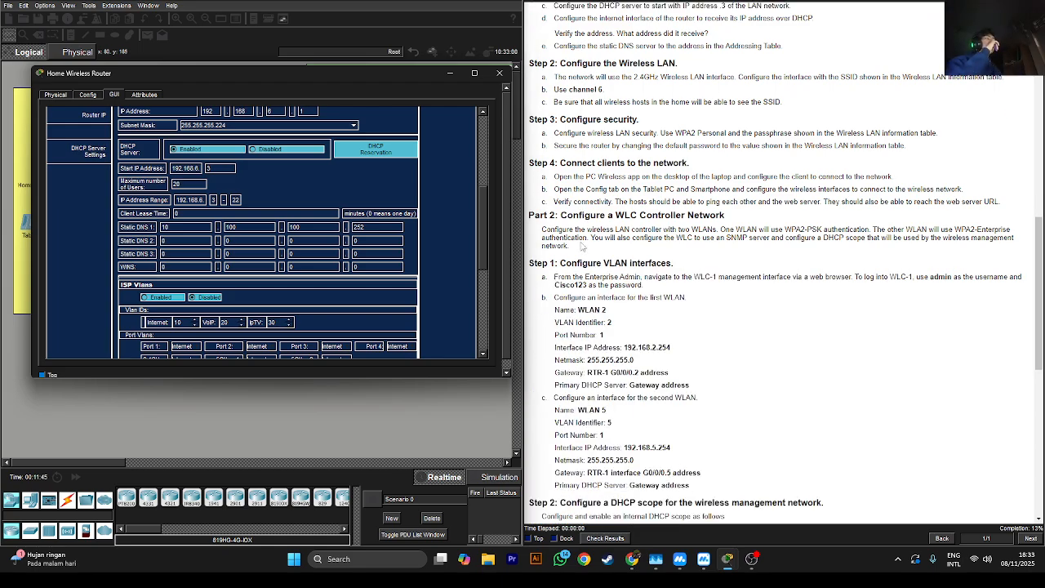
scroll(581, 246, "down", 2)
scroll(581, 246, "up", 2)
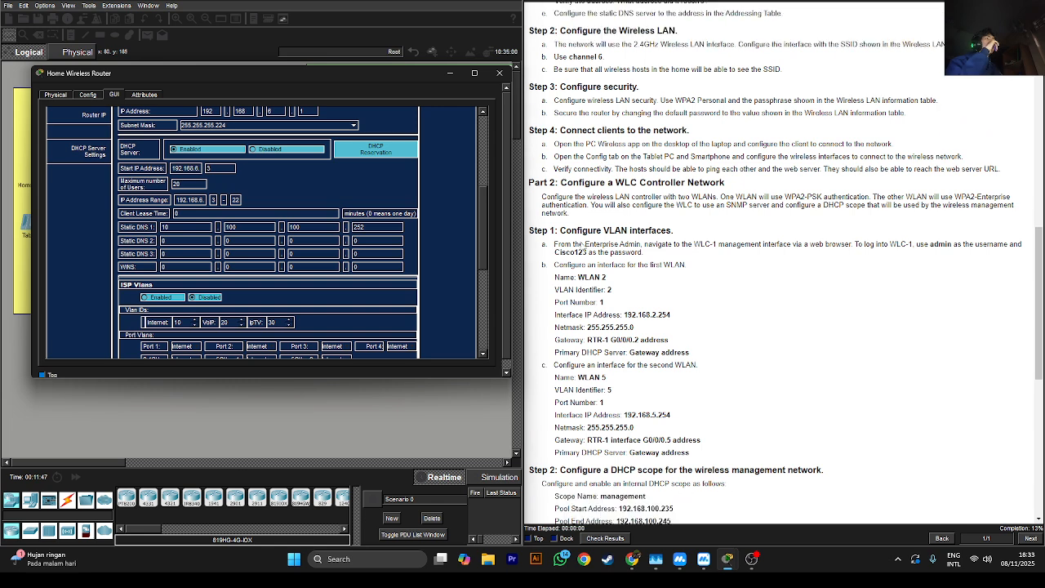
scroll(581, 246, "up", 4)
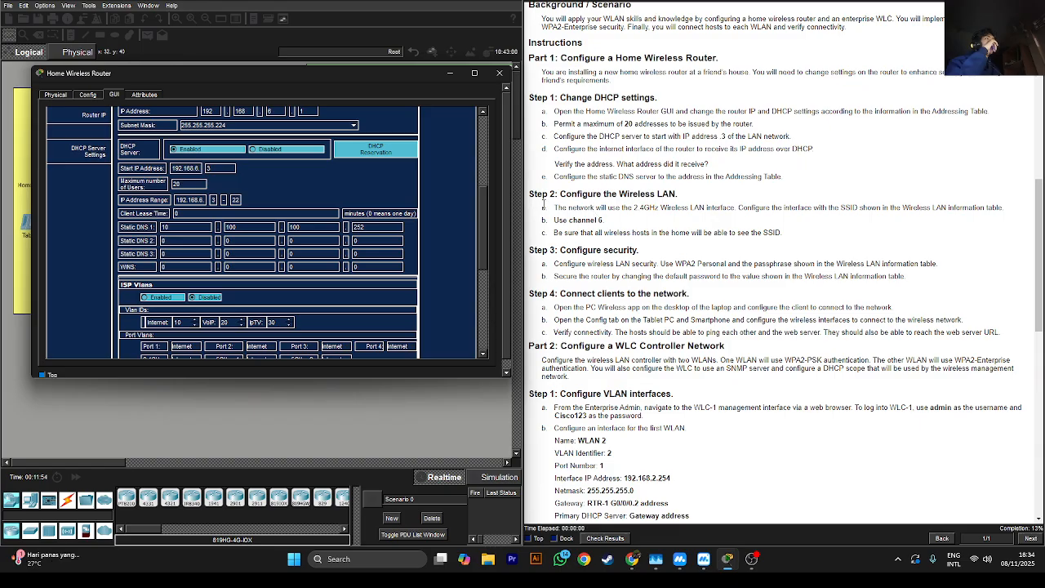
scroll(343, 203, "up", 6)
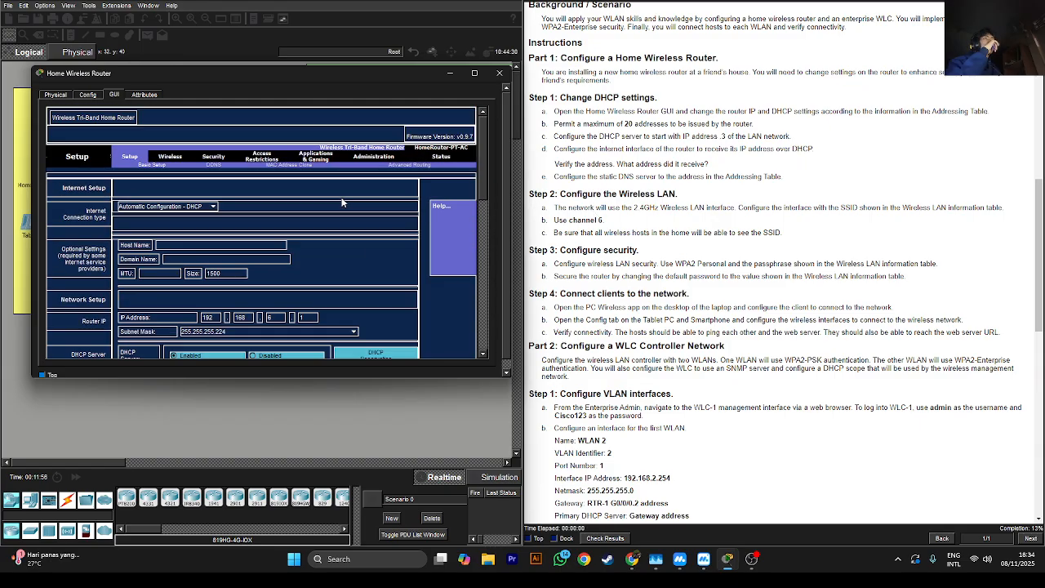
Go to the router's Wireless page and review the 2.4 GHz interface requirement
left_click(171, 158)
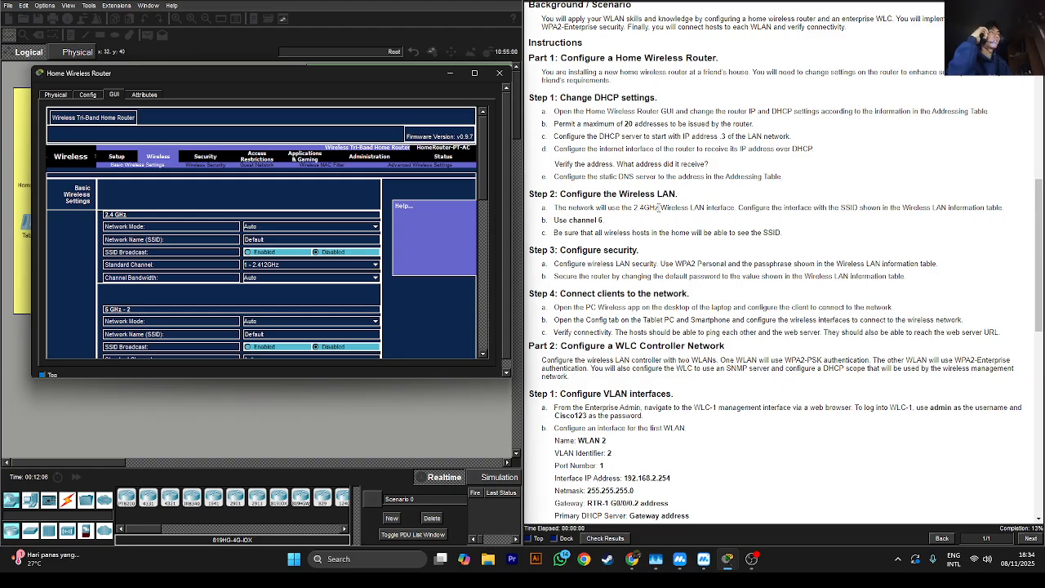
left_click_drag(644, 208, 733, 206)
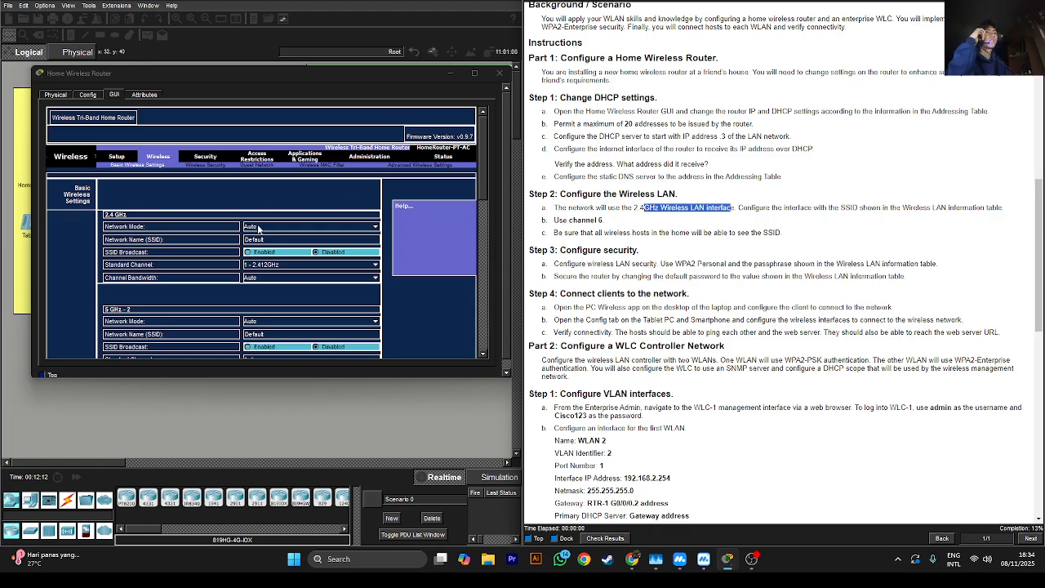
left_click(848, 219)
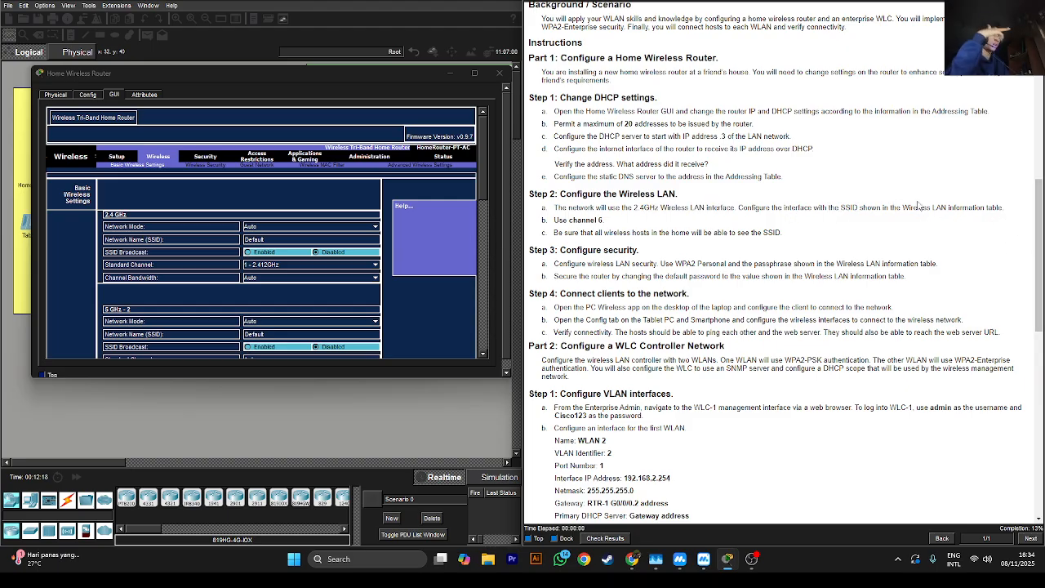
left_click_drag(918, 206, 964, 207)
scroll(1029, 170, "up", 3)
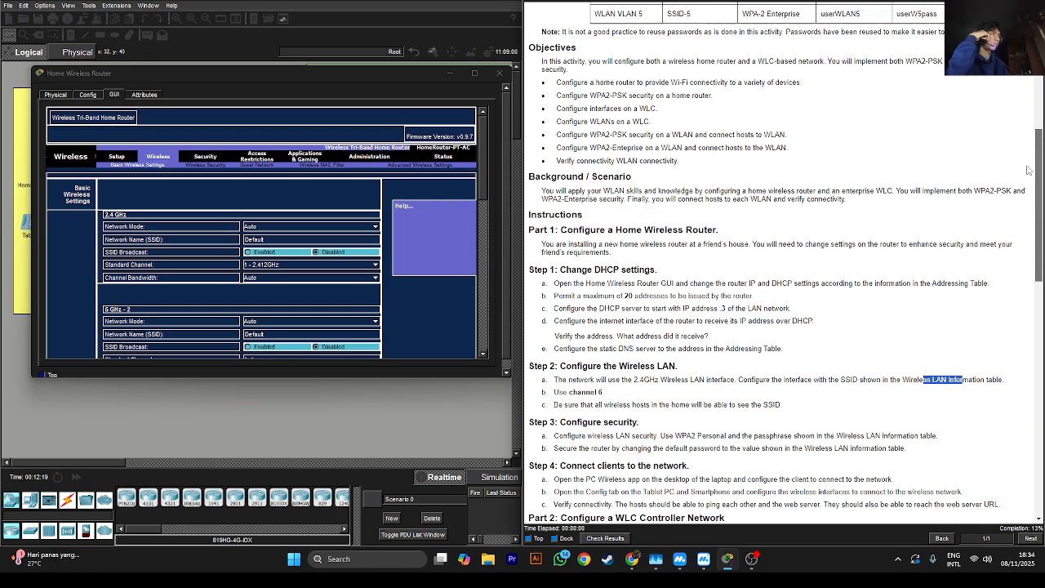
scroll(1029, 170, "up", 3)
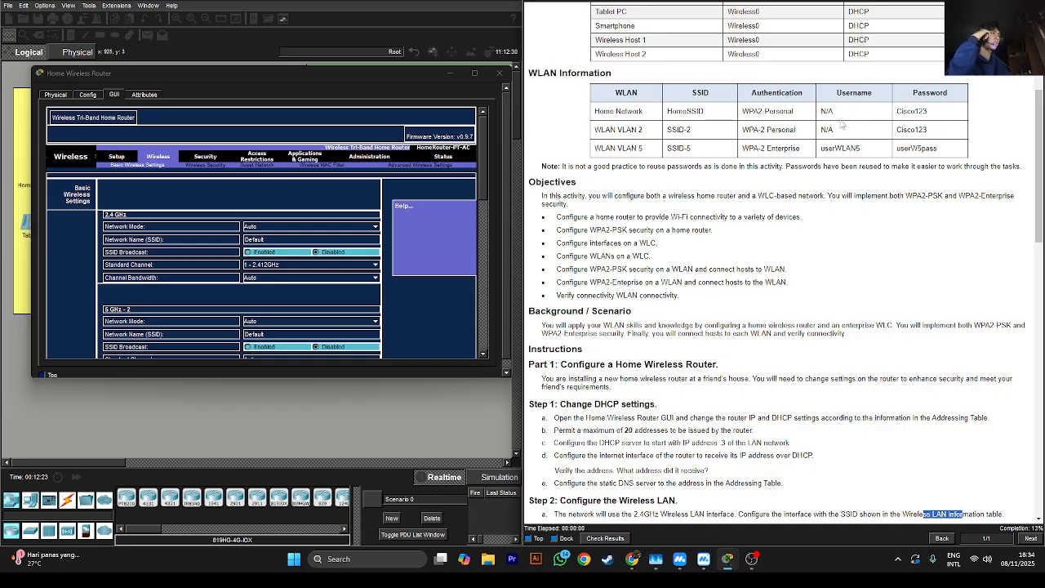
Copy HomeSSID from the WLAN table into the 2.4 GHz Network Name
double_click(675, 111)
right_click(678, 109)
left_click(705, 114)
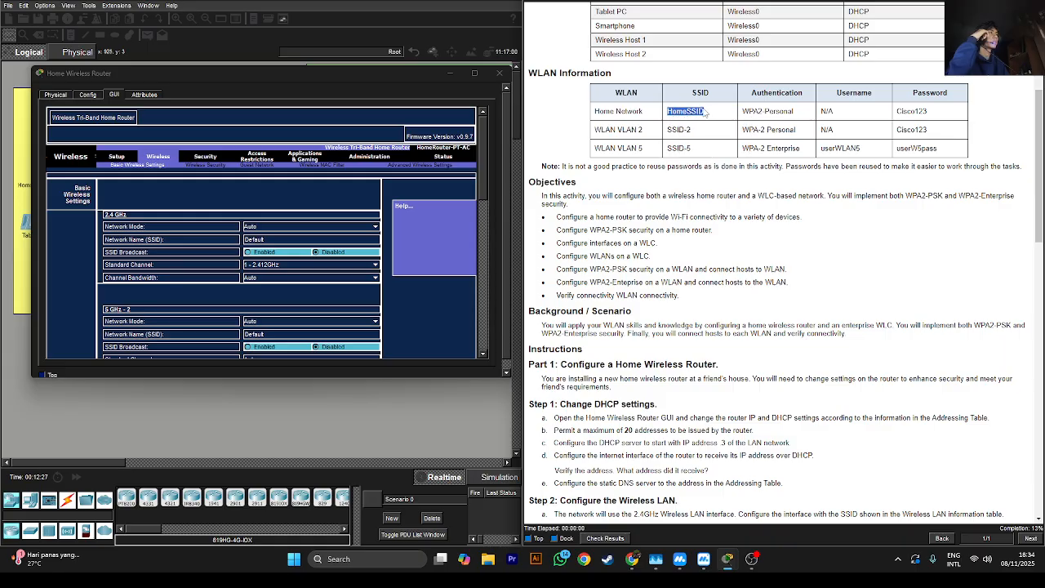
double_click(250, 239)
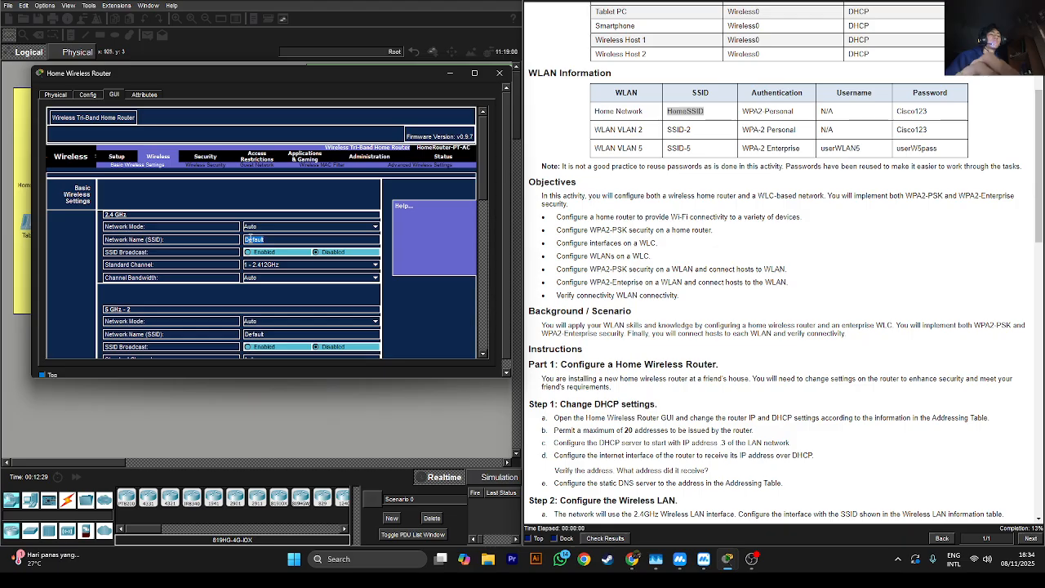
key("ctrl+v")
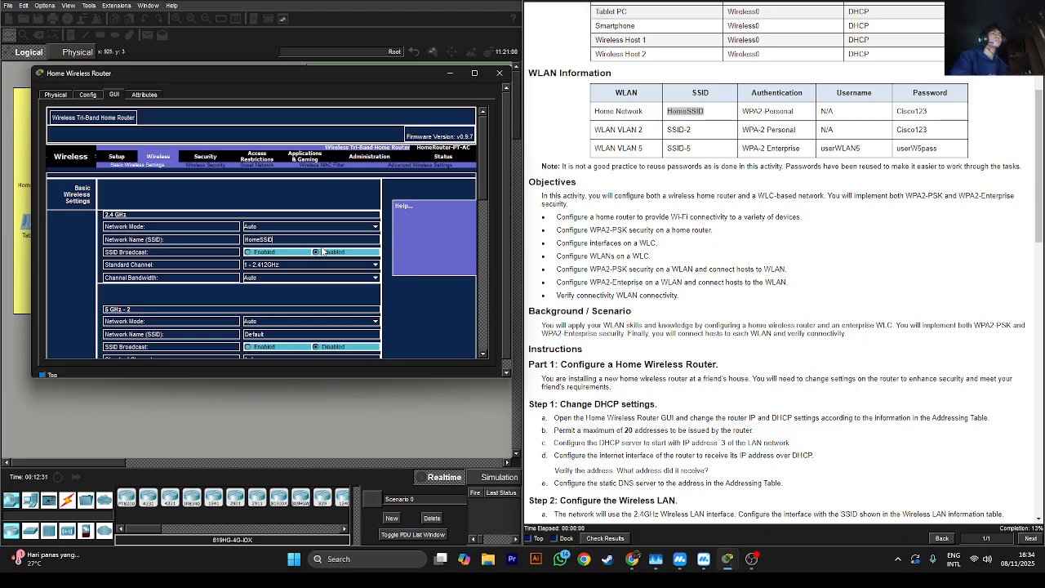
Enable 2.4 GHz SSID Broadcast and set the Standard Channel to 6 - 2.437GHz
left_click(248, 253)
left_click(255, 265)
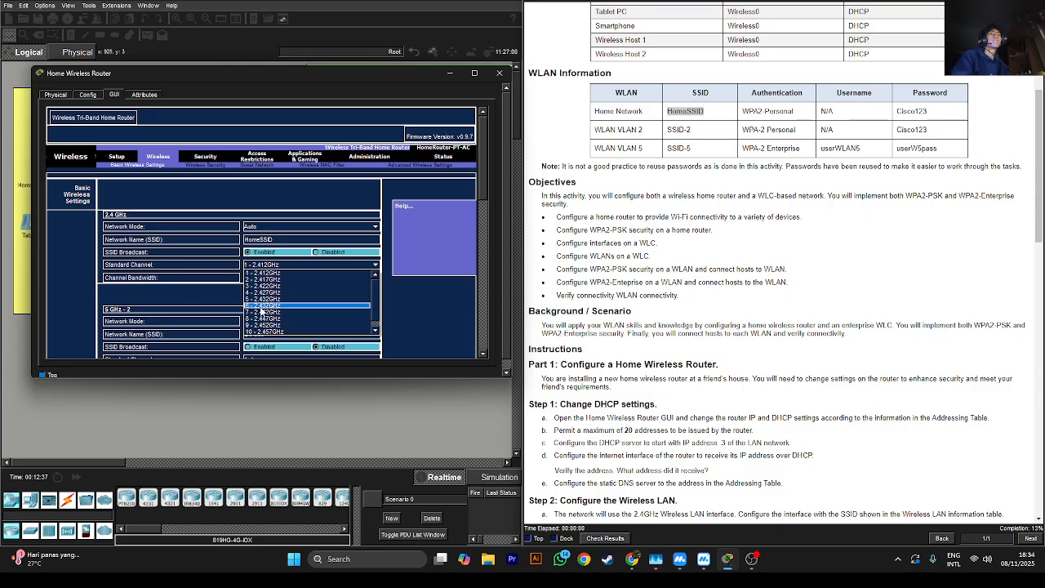
left_click(260, 305)
scroll(662, 251, "down", 6)
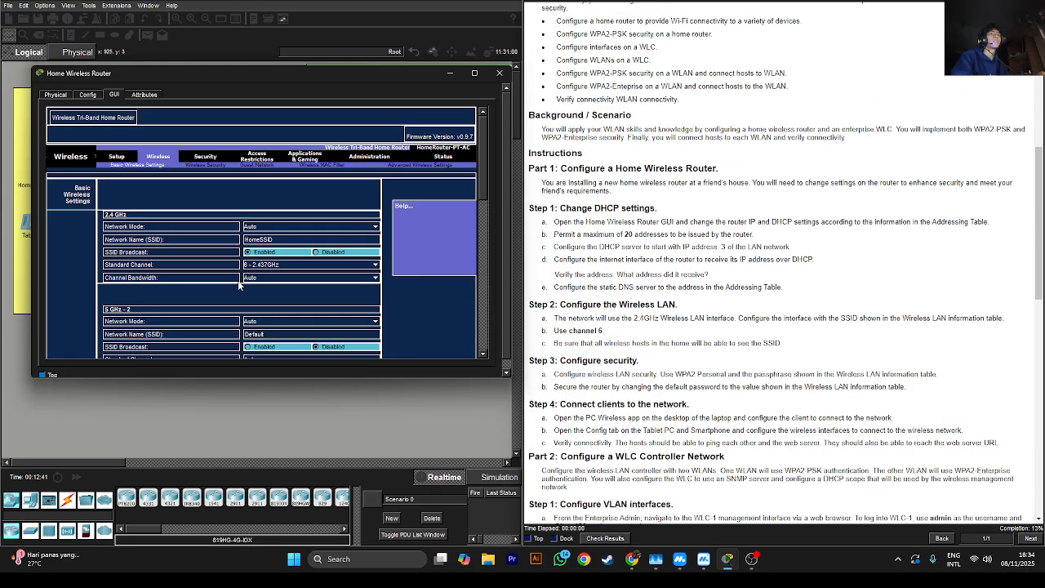
left_click(249, 252)
Read the WPA2 requirement in Step 3, then show the router's Wireless Security page
left_click_drag(485, 194, 473, 324)
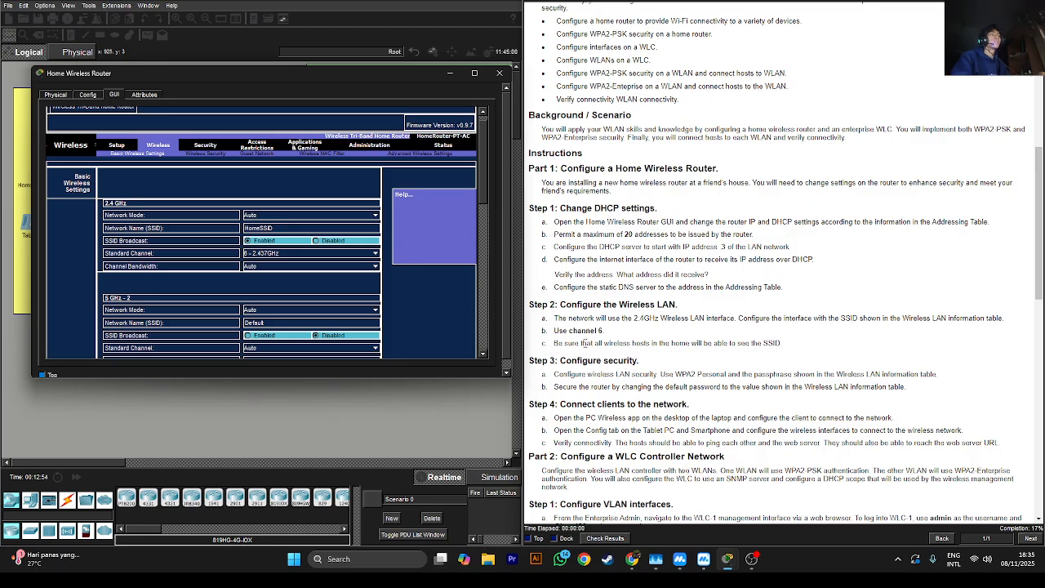
scroll(585, 343, "down", 3)
left_click_drag(619, 210, 592, 214)
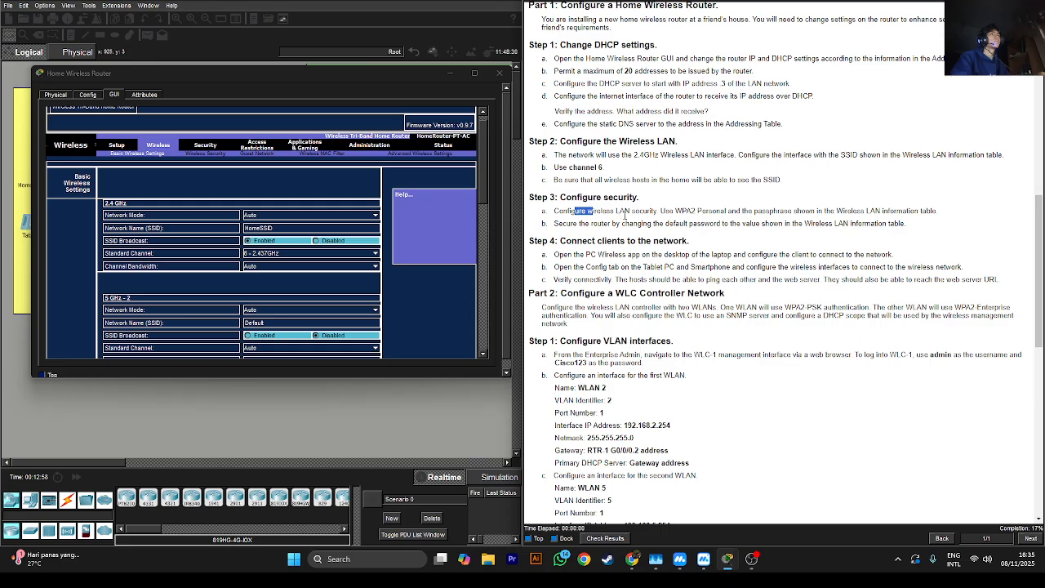
left_click_drag(668, 210, 742, 213)
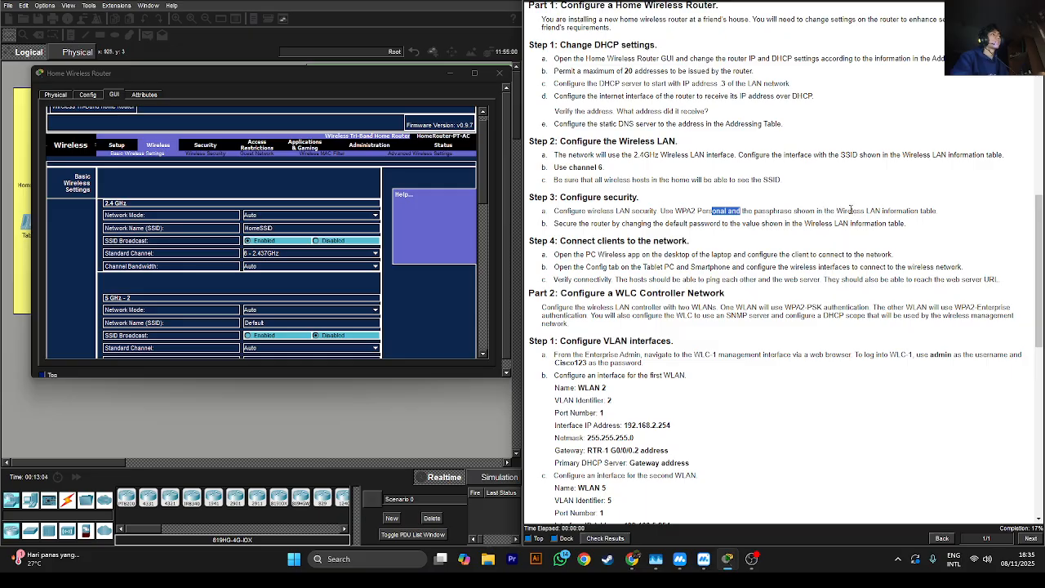
left_click_drag(1035, 251, 1035, 147)
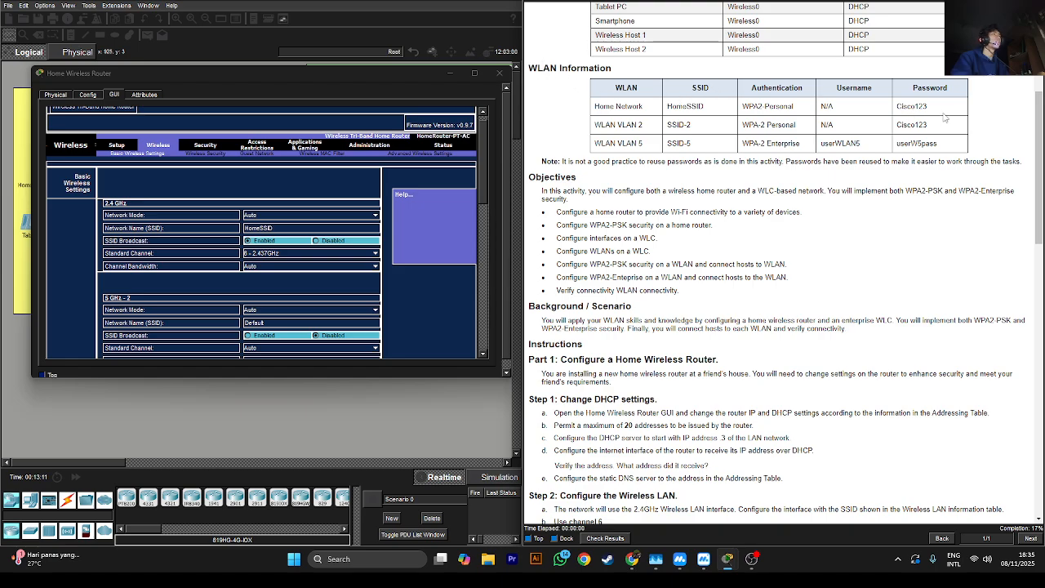
left_click(189, 155)
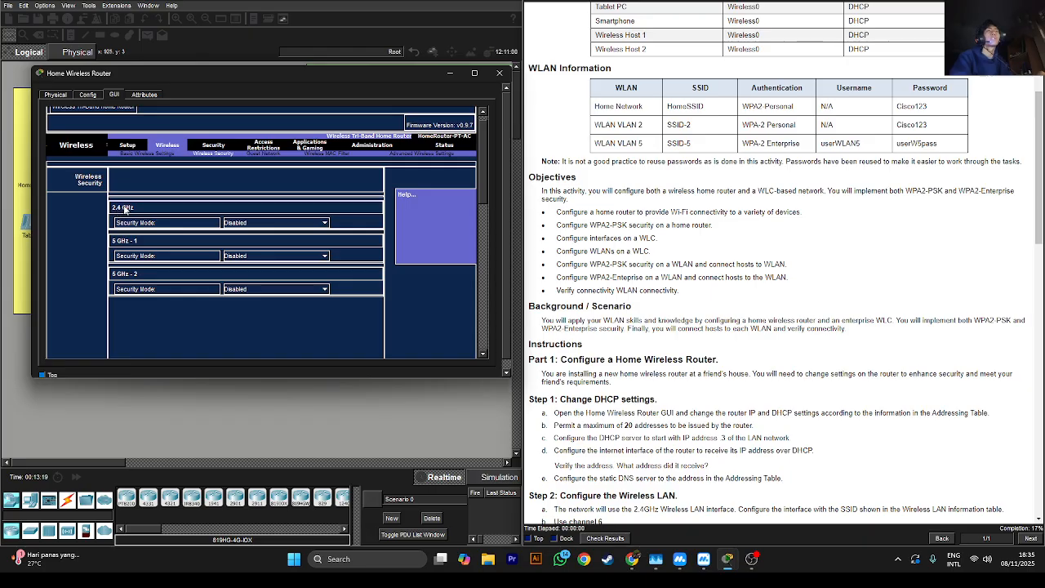
Set 2.4 GHz Security Mode to WPA2 Personal and paste the Home Network password as Passphrase
left_click(249, 223)
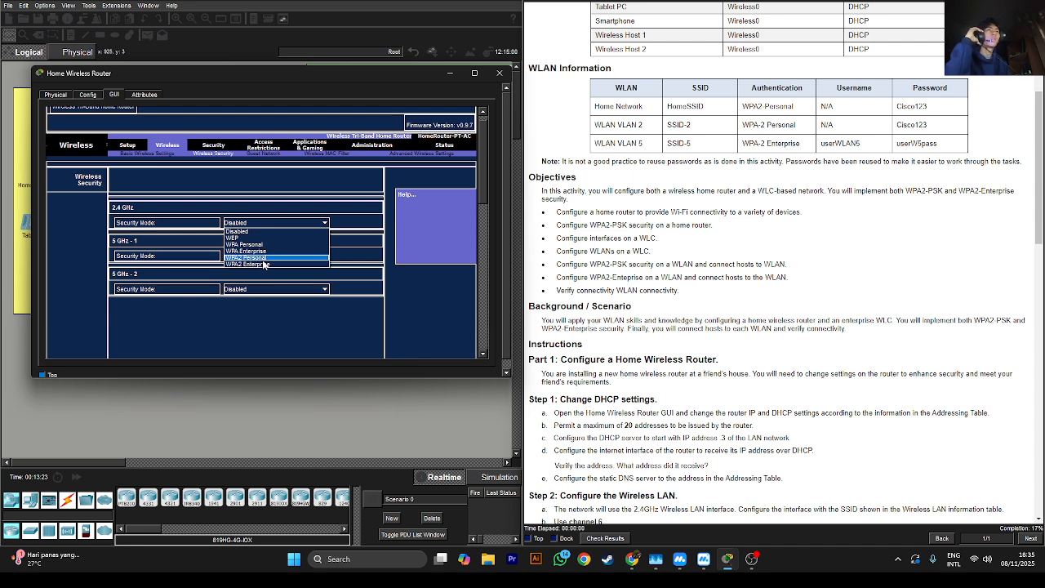
left_click(263, 258)
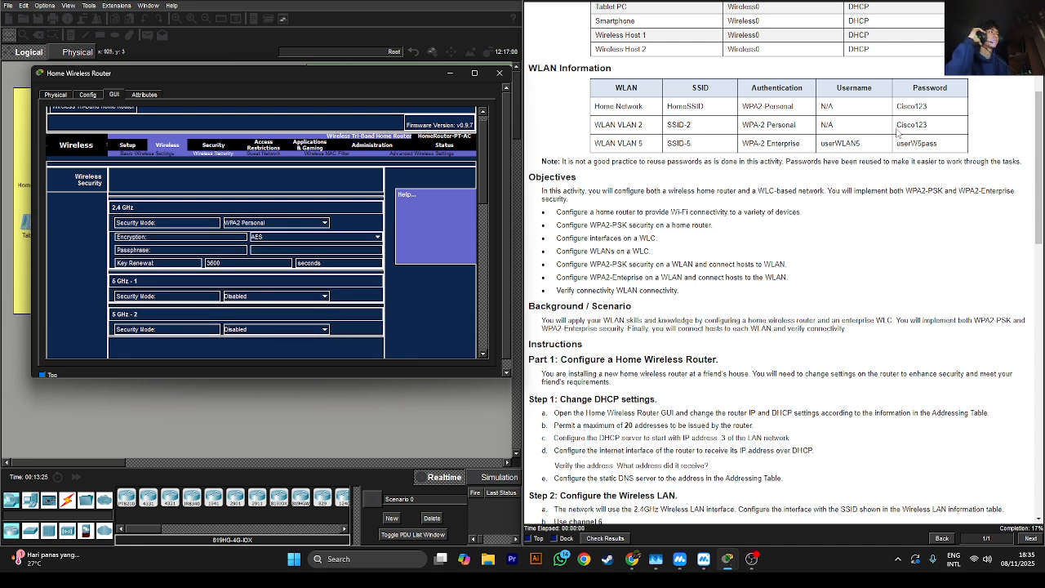
double_click(913, 106)
right_click(914, 107)
left_click(928, 113)
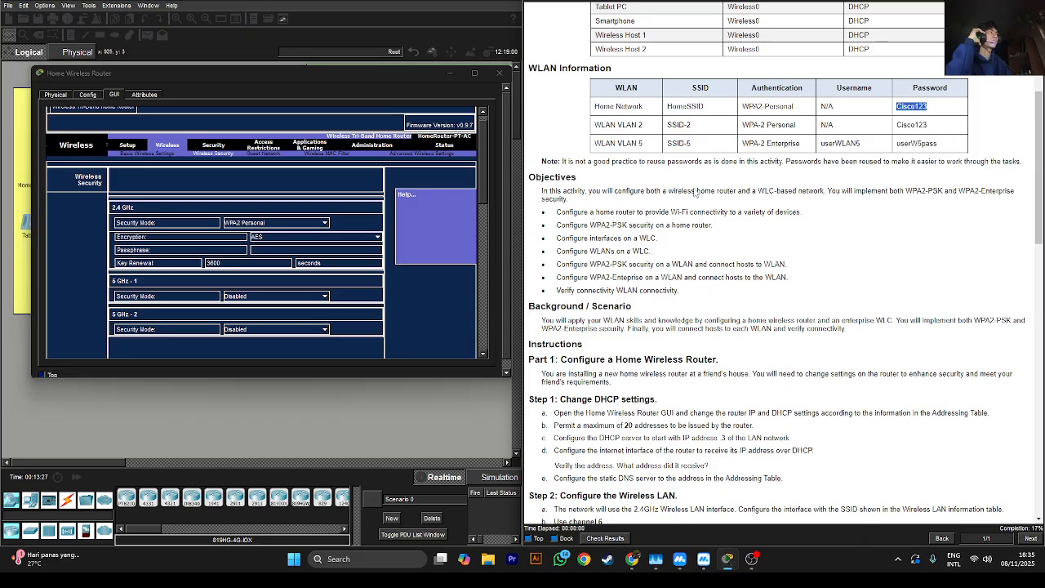
left_click(281, 249)
key("ctrl+v")
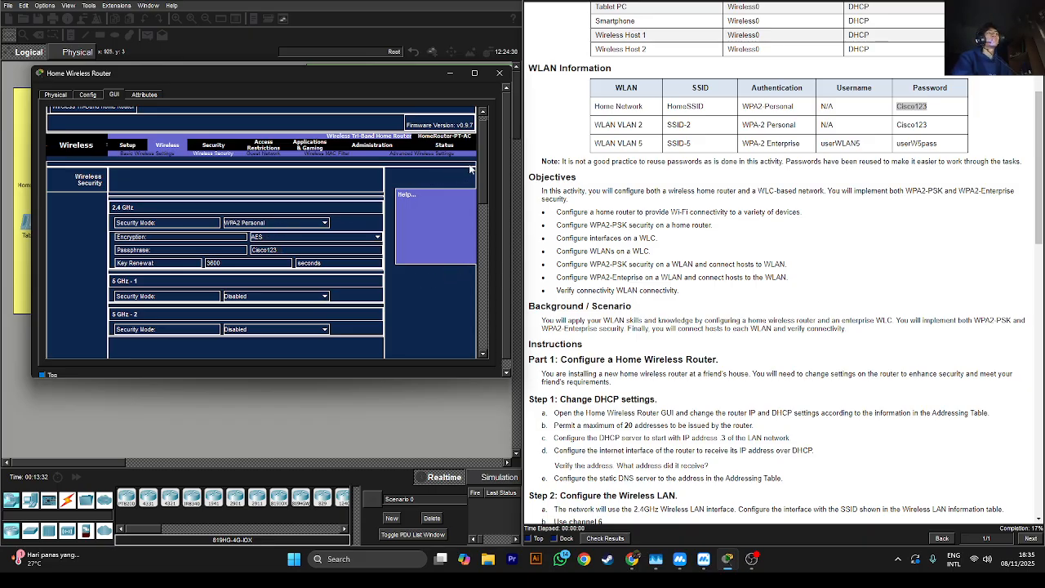
left_click_drag(482, 178, 476, 327)
Review instruction step 3b and the Home Network entry in the WLAN table
scroll(687, 365, "down", 5)
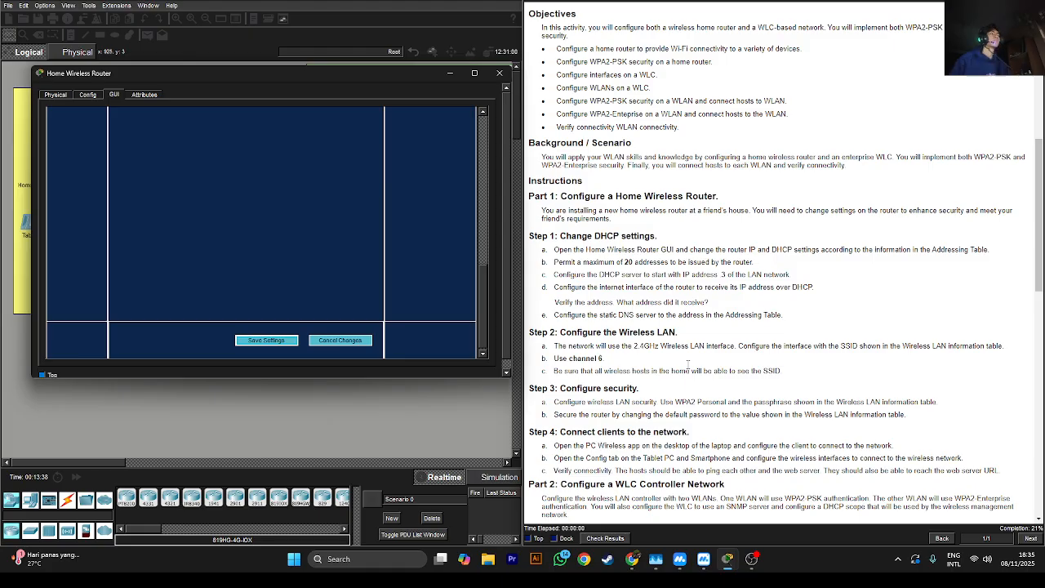
scroll(688, 363, "down", 1)
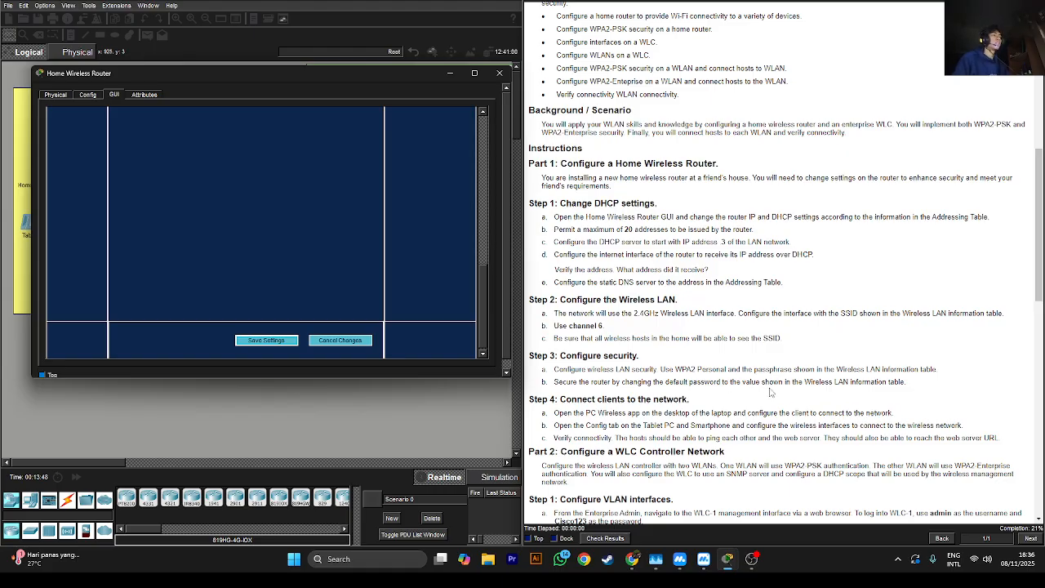
left_click_drag(756, 382, 807, 381)
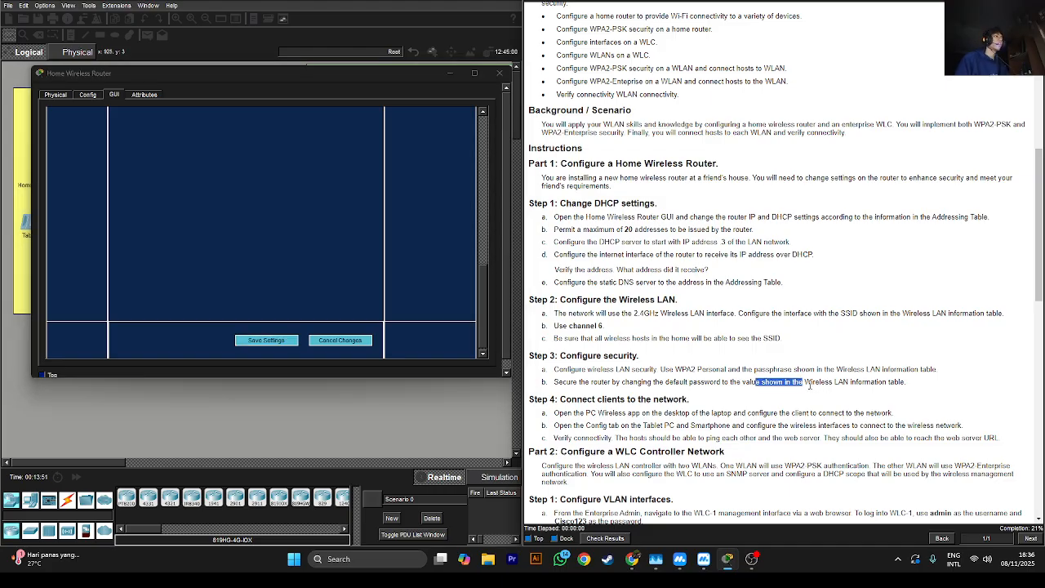
double_click(842, 382)
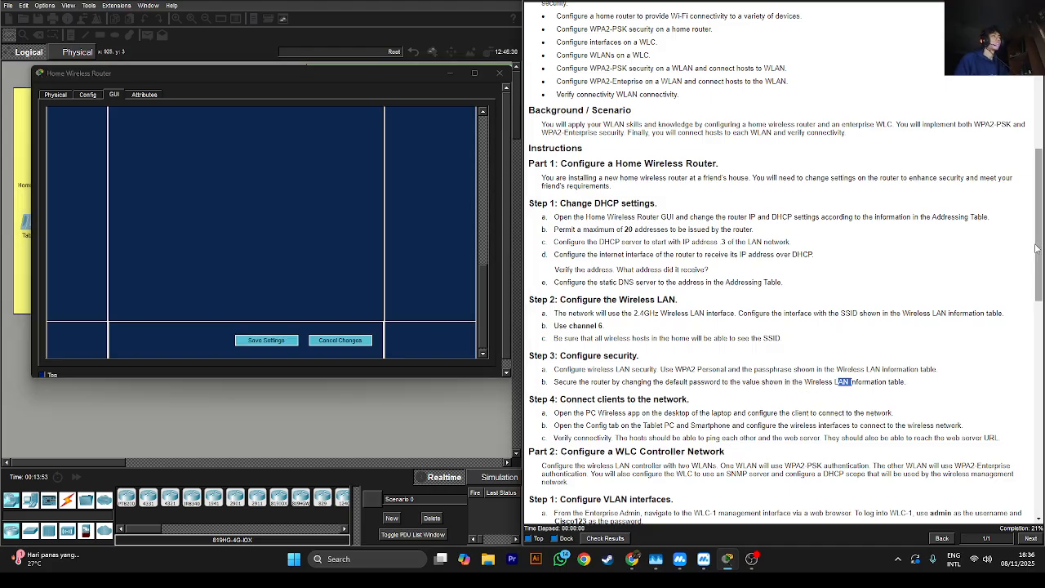
scroll(534, 253, "up", 3)
left_click_drag(483, 253, 489, 139)
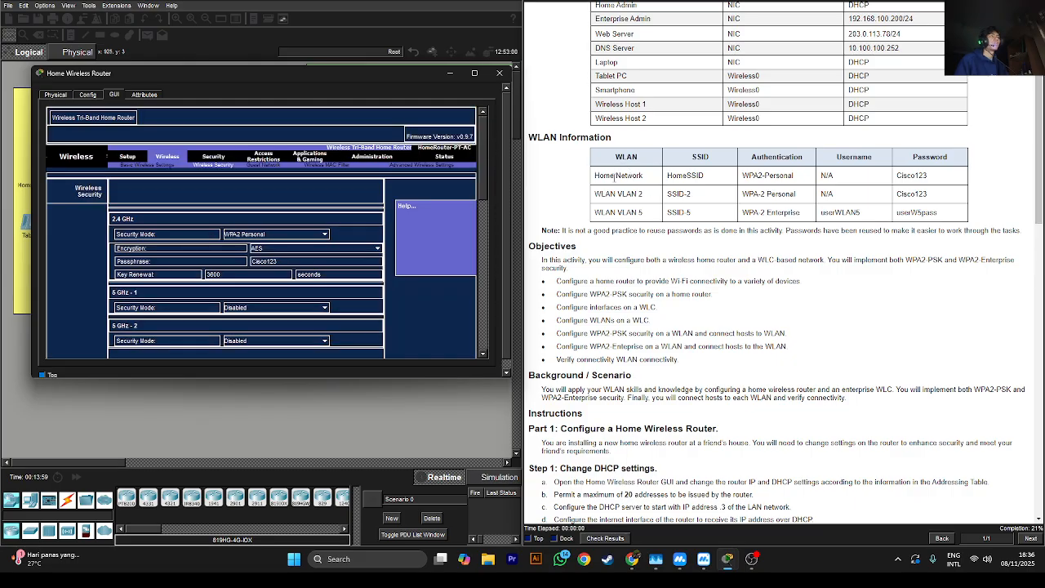
left_click_drag(614, 176, 634, 210)
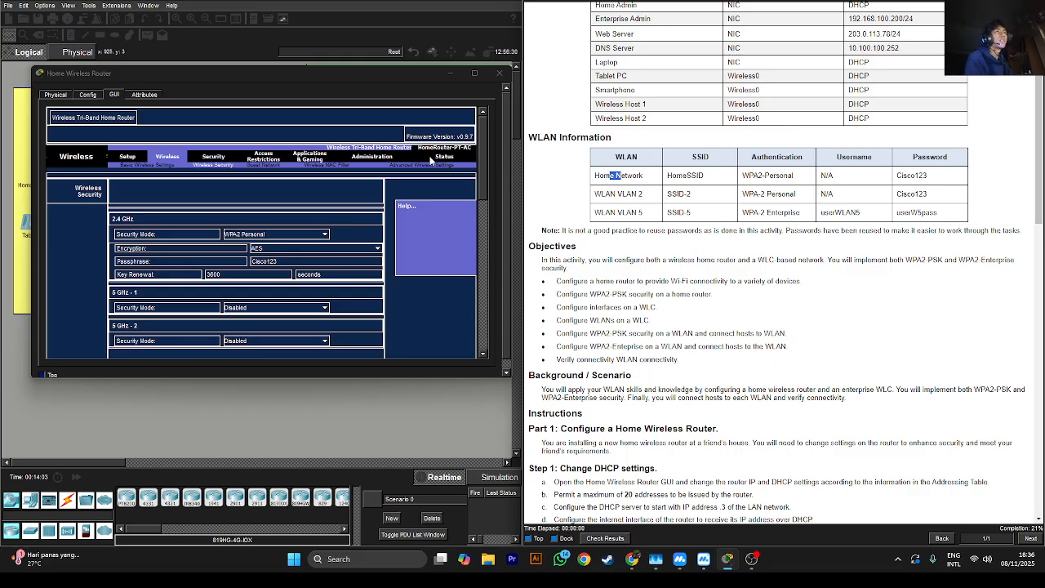
Open the router's Administration > Management page and paste a new Router Password
left_click(384, 166)
left_click(384, 160)
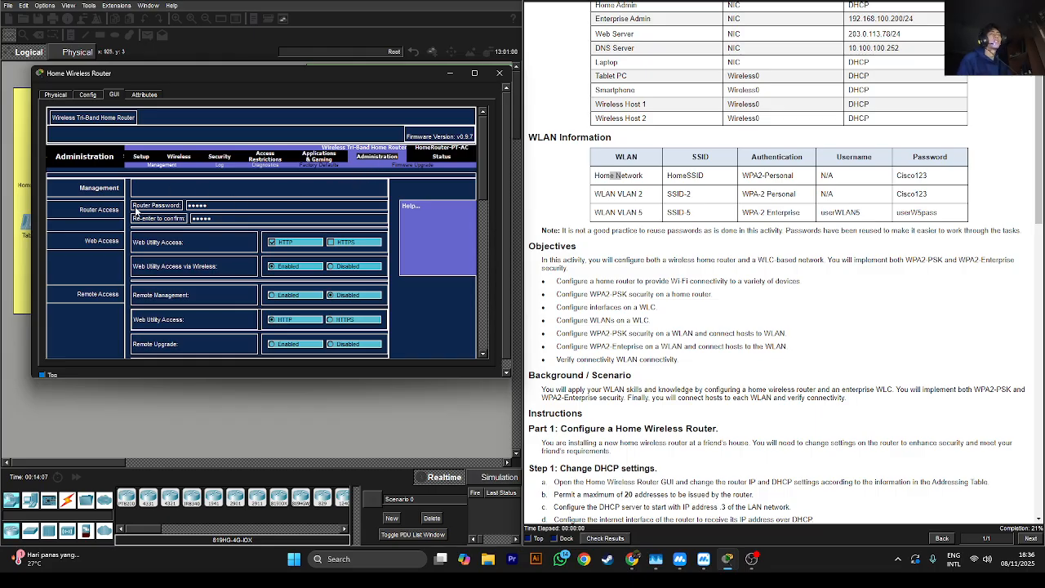
double_click(205, 205)
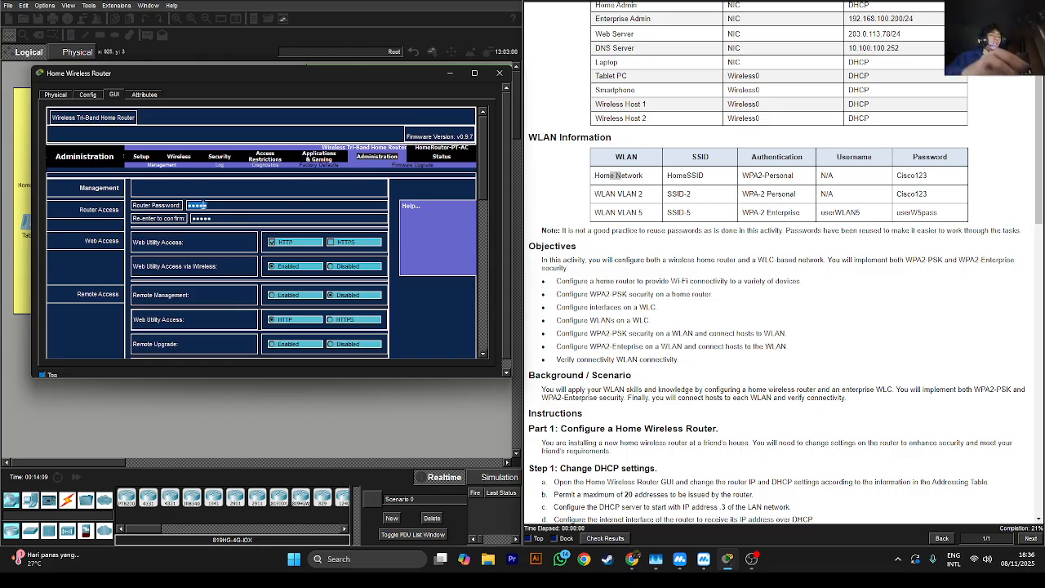
key("ctrl+v")
double_click(213, 209)
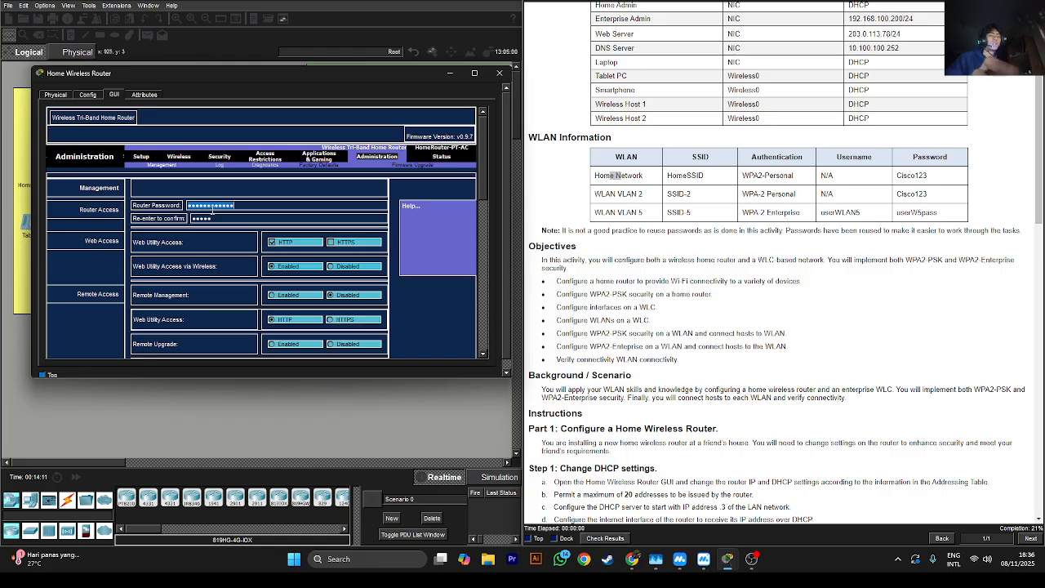
left_click(212, 209)
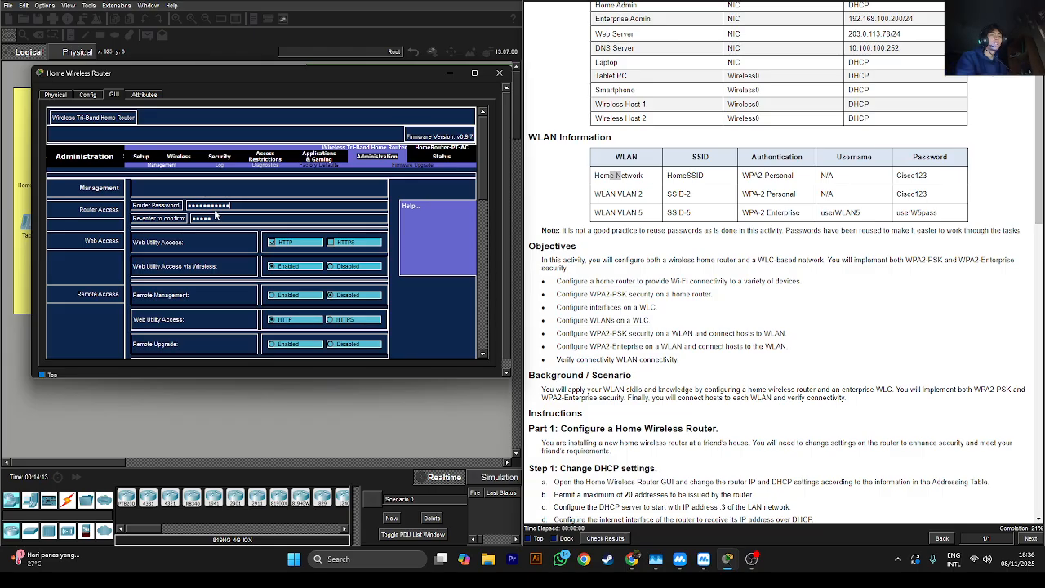
key("BackSpace")
key("BackSpace")
key("BackSpace")
key("BackSpace")
key("BackSpace")
key("BackSpace")
key("BackSpace")
key("BackSpace")
key("BackSpace")
key("BackSpace")
key("BackSpace")
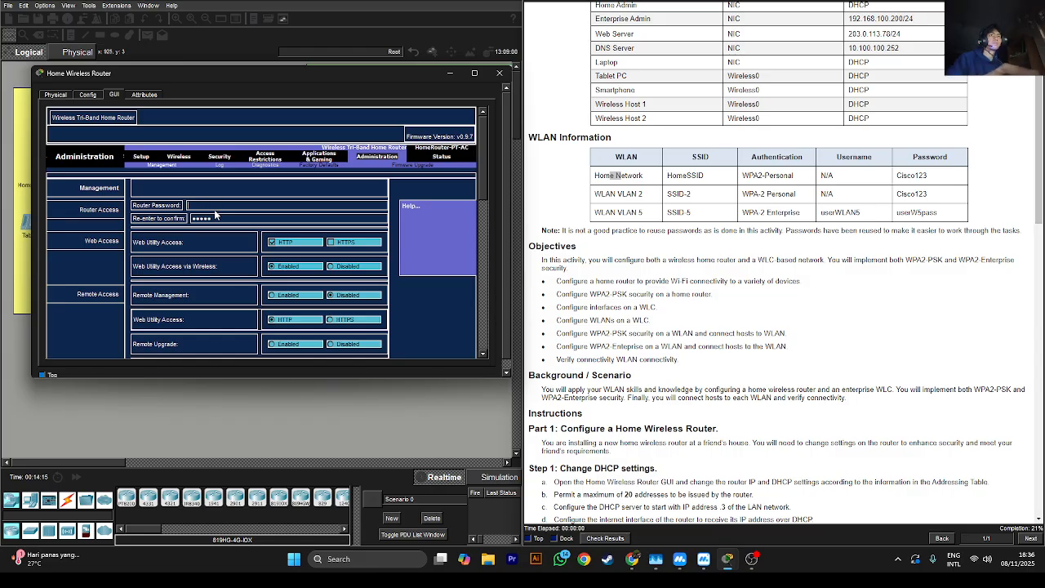
key("ctrl+v")
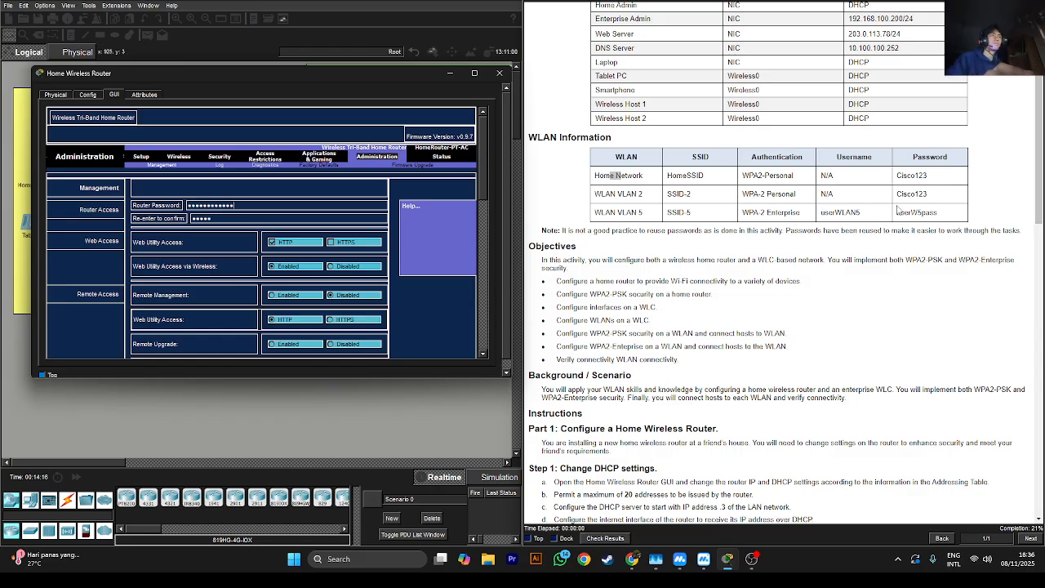
Copy the Home Network password from the WLAN table and retype it in the confirmation entry
double_click(911, 175)
right_click(911, 178)
left_click(931, 196)
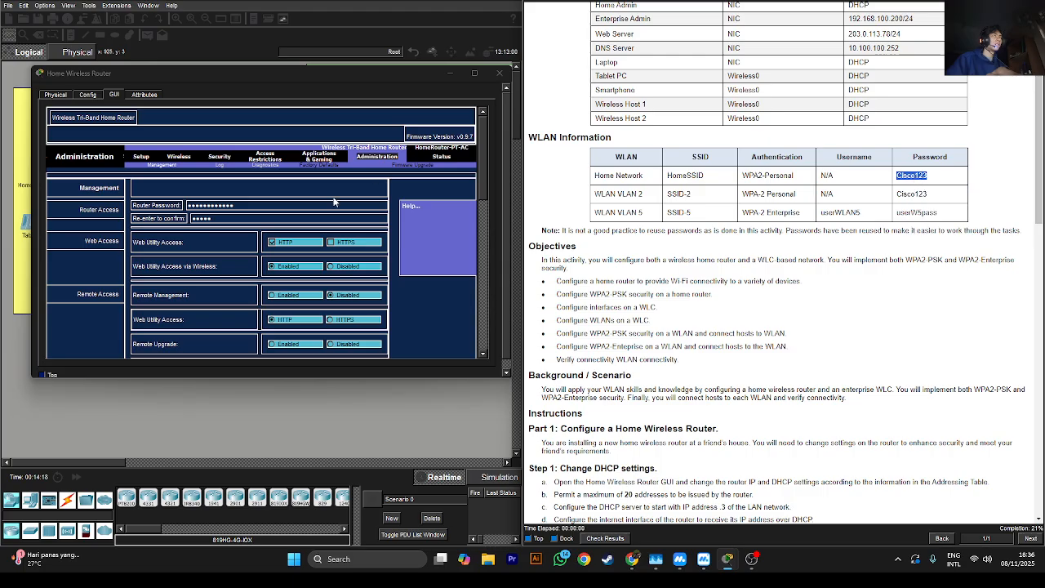
left_click(283, 201)
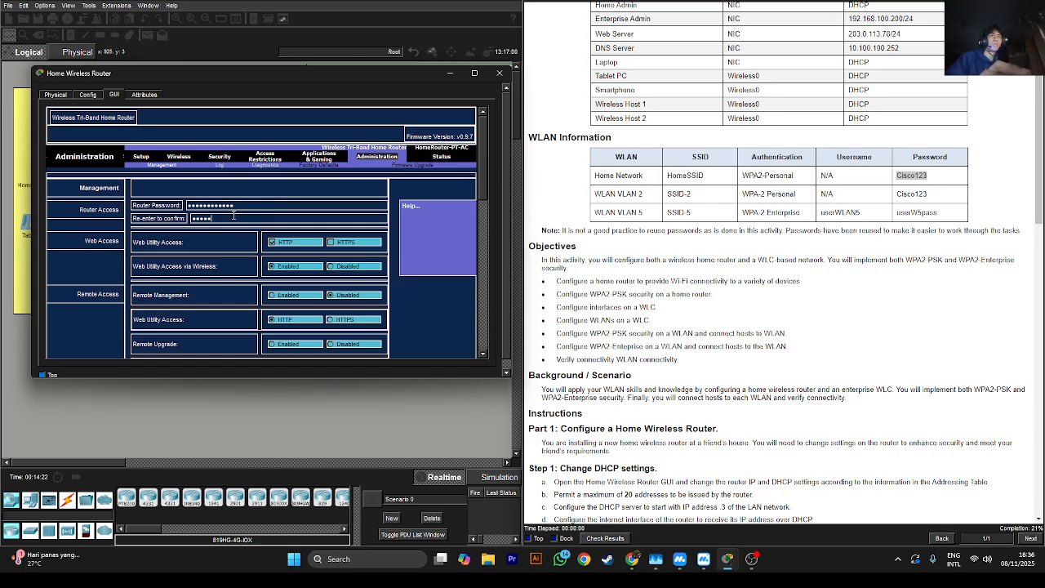
key("ctrl+a")
key("ctrl+v")
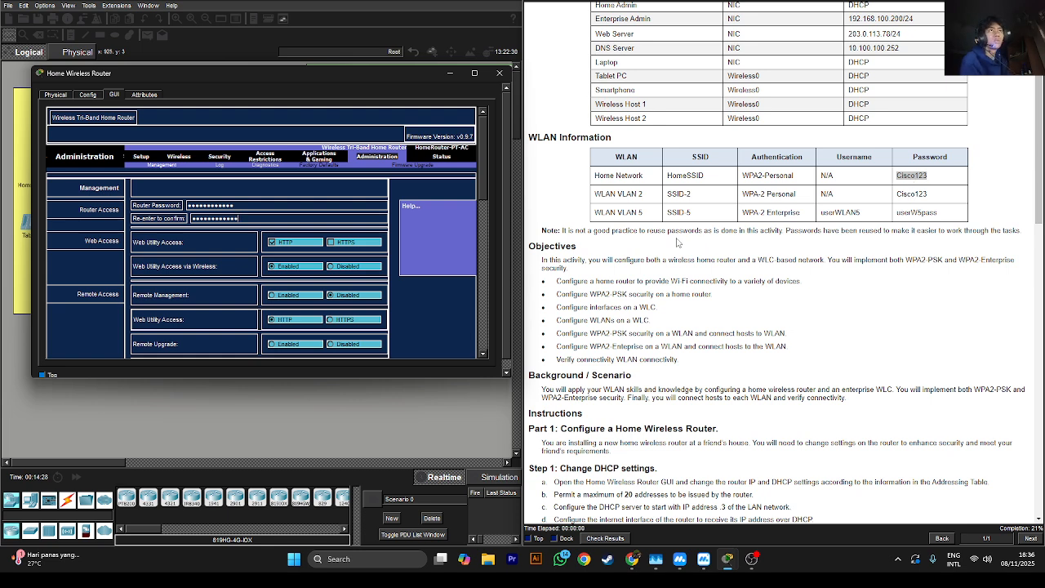
key("BackSpace")
key("BackSpace")
key("BackSpace")
key("BackSpace")
key("BackSpace")
key("BackSpace")
key("BackSpace")
key("BackSpace")
key("BackSpace")
key("BackSpace")
key("BackSpace")
key("BackSpace")
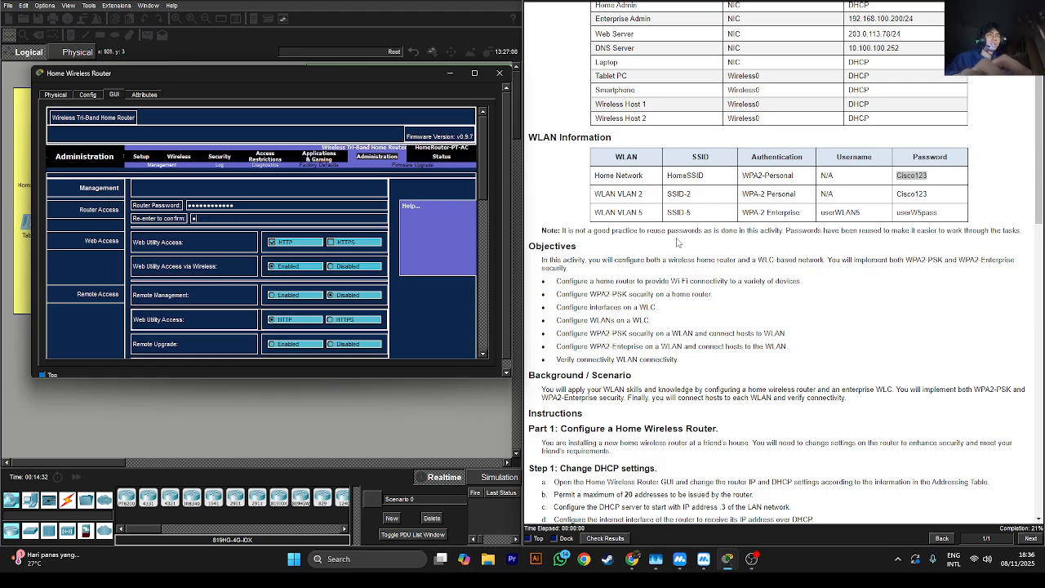
type("Cisco12")
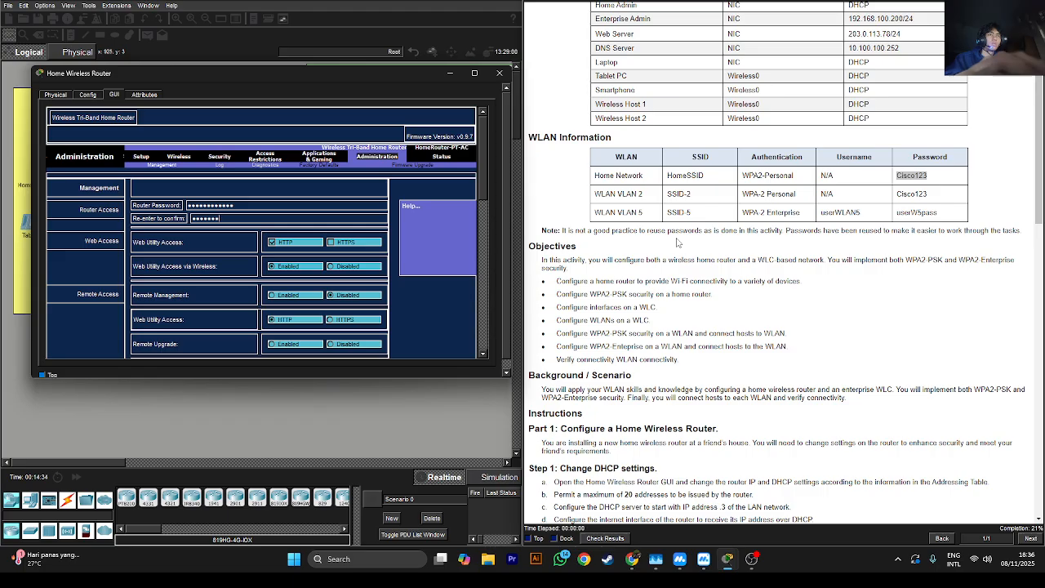
type("3")
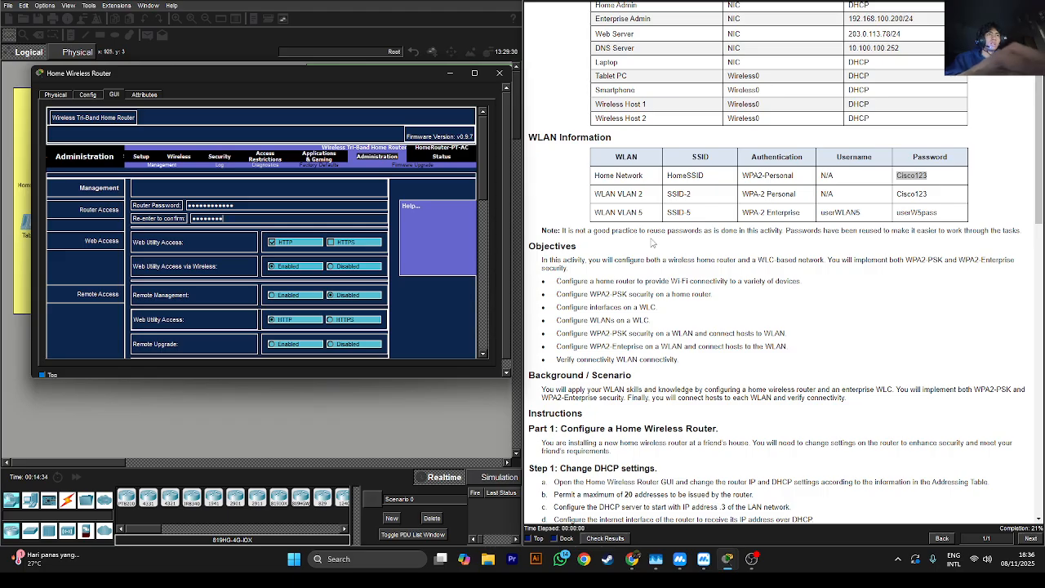
Attempt to apply, dismiss the password confirmation warning, and clear the Router Password entry
left_click(233, 206)
left_click(520, 288)
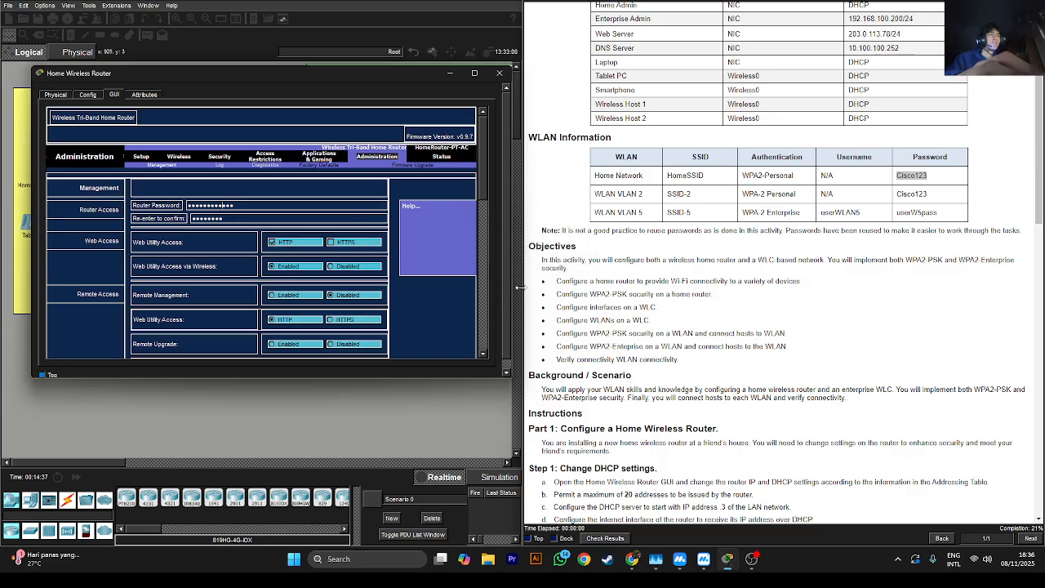
double_click(294, 205)
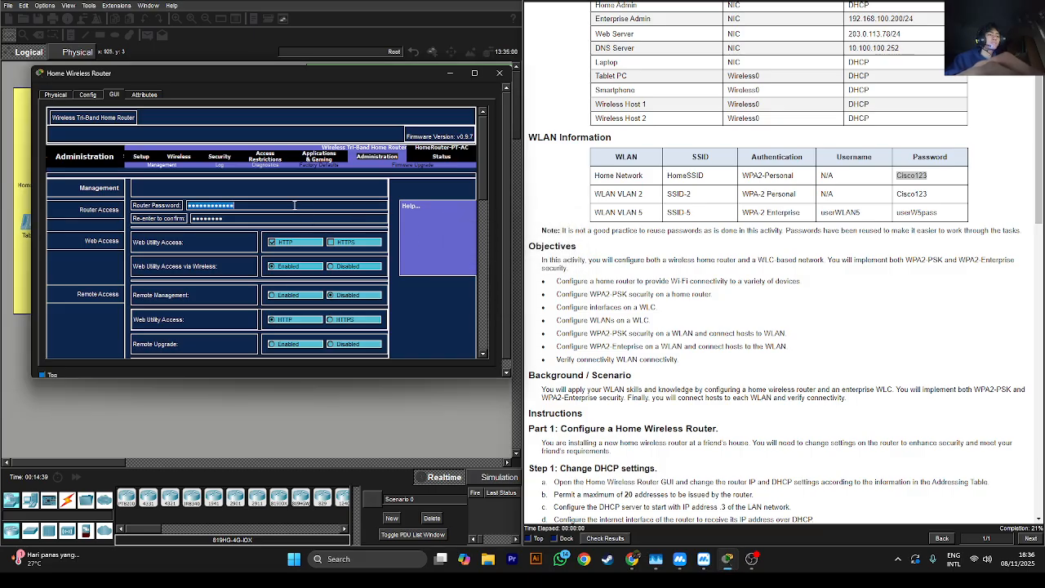
key("BackSpace")
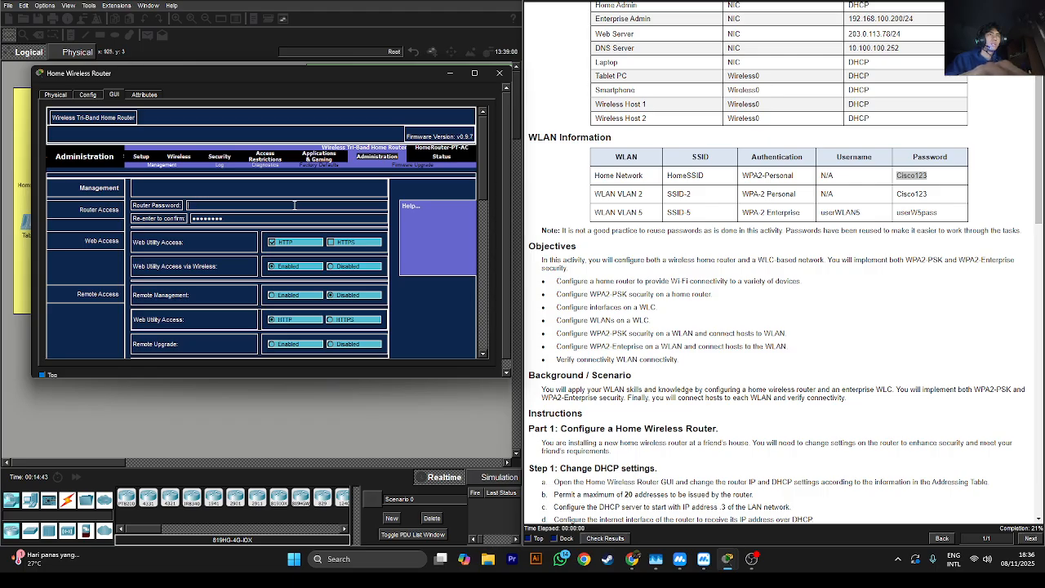
Switch briefly to the web browser, then bring the router configuration window back
left_click(632, 559)
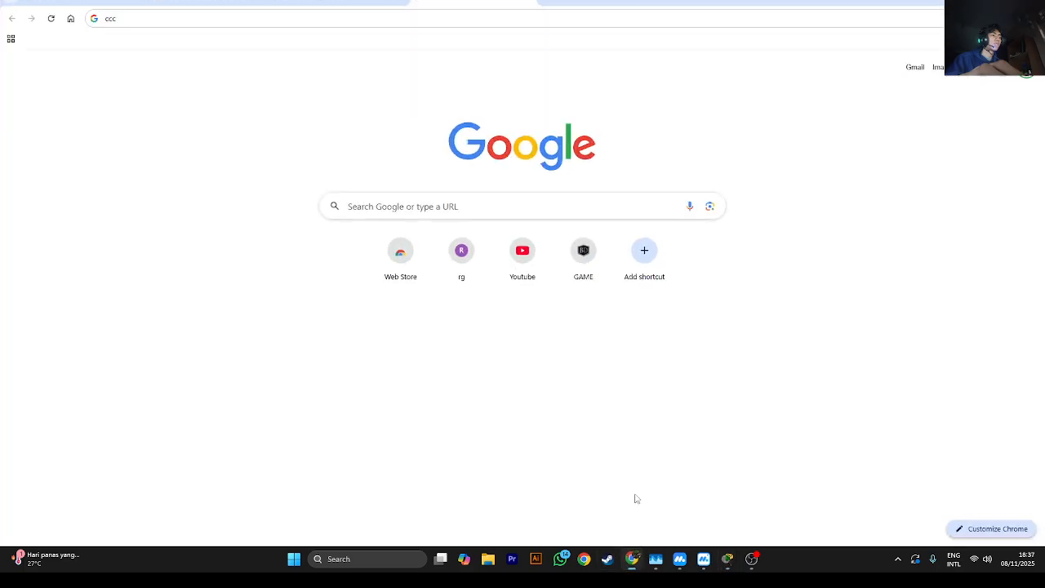
left_click(583, 21)
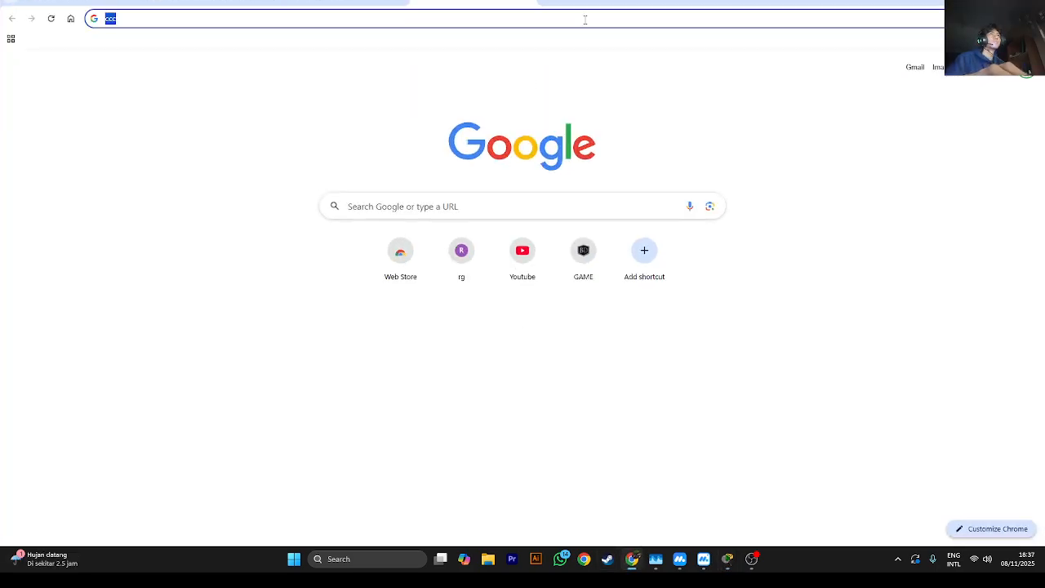
type("ffffff")
left_click(751, 558)
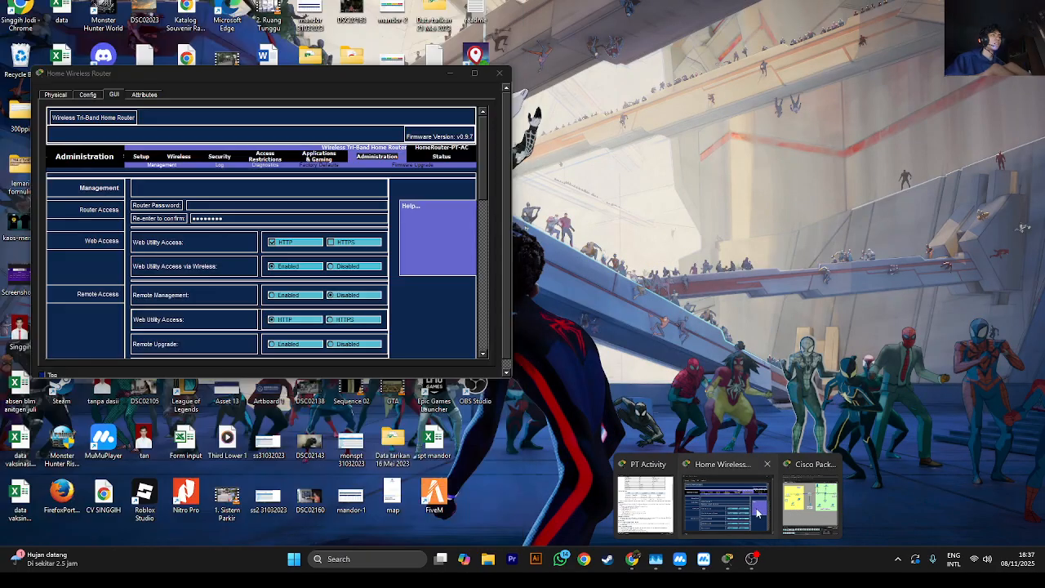
left_click(758, 513)
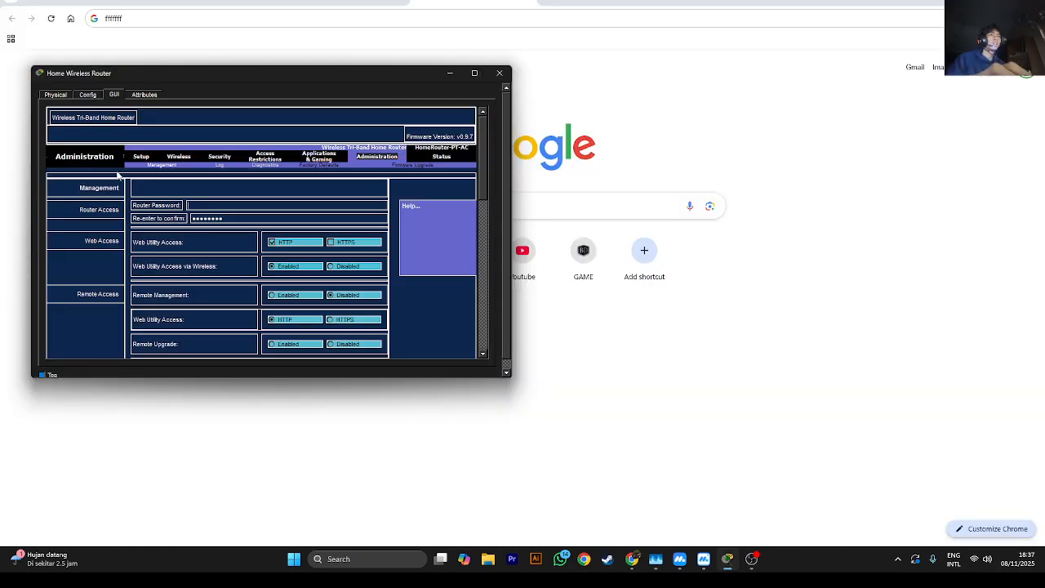
Enter the admin password in Router Password, save settings, and bring up the activity instructions
left_click(216, 203)
type("•••")
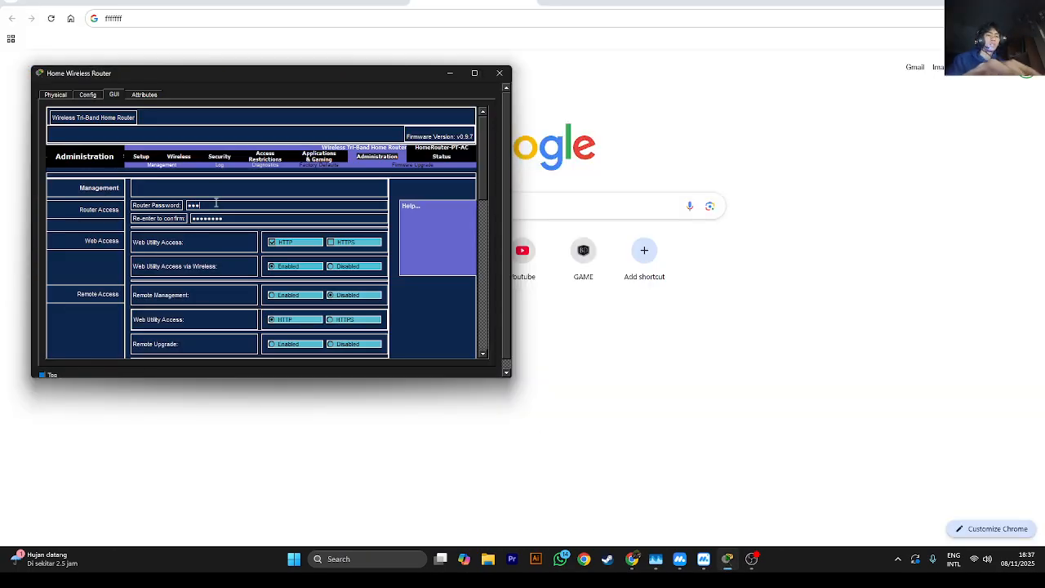
type("•••••")
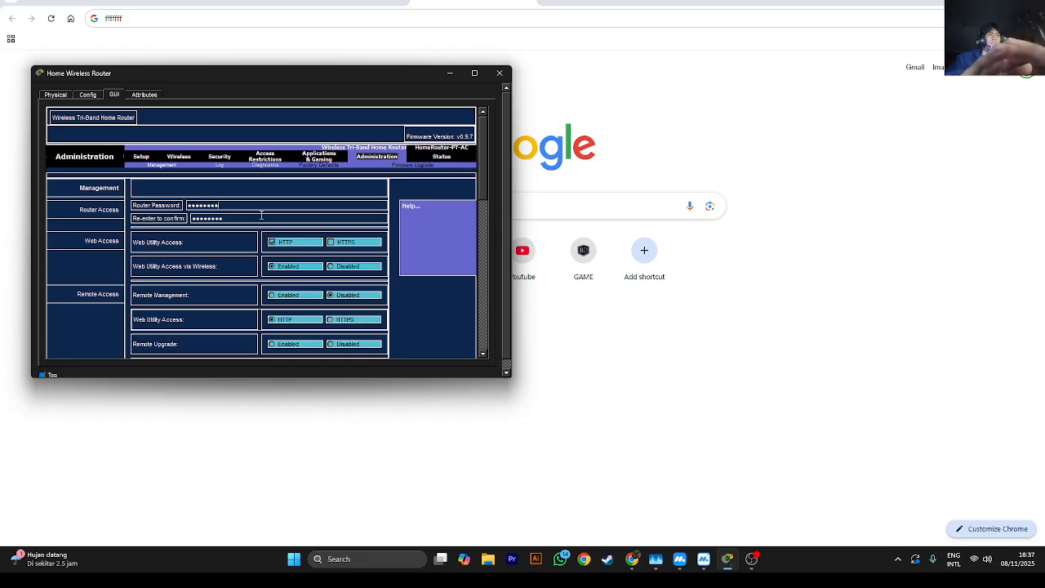
left_click_drag(484, 169, 482, 325)
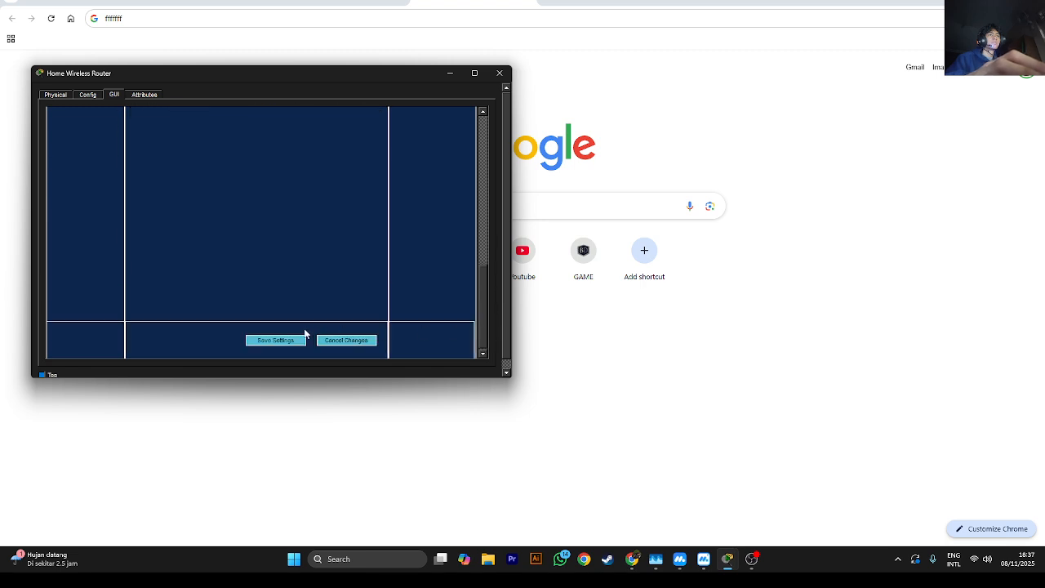
left_click(287, 341)
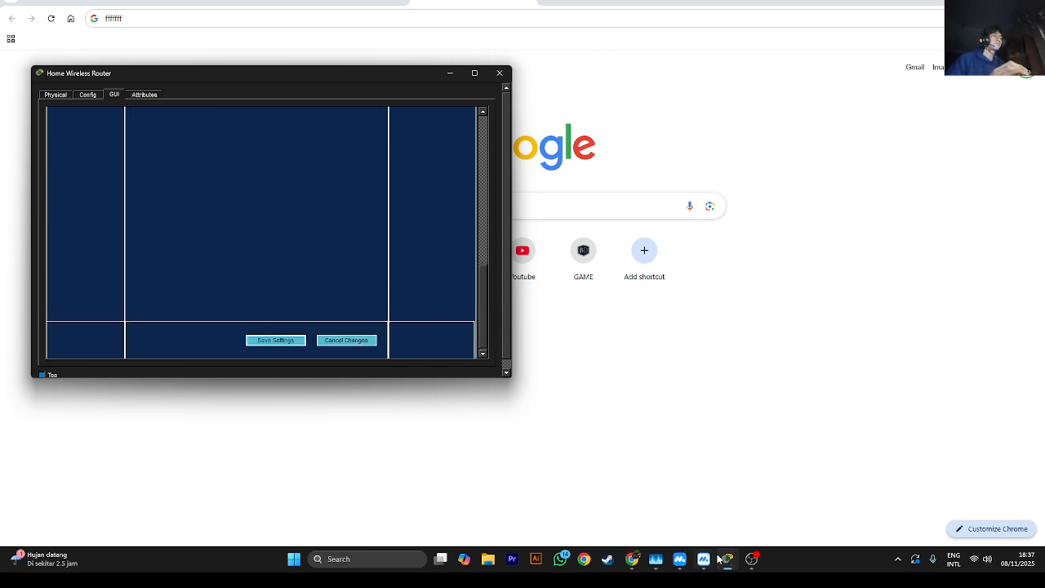
mouse_move(718, 560)
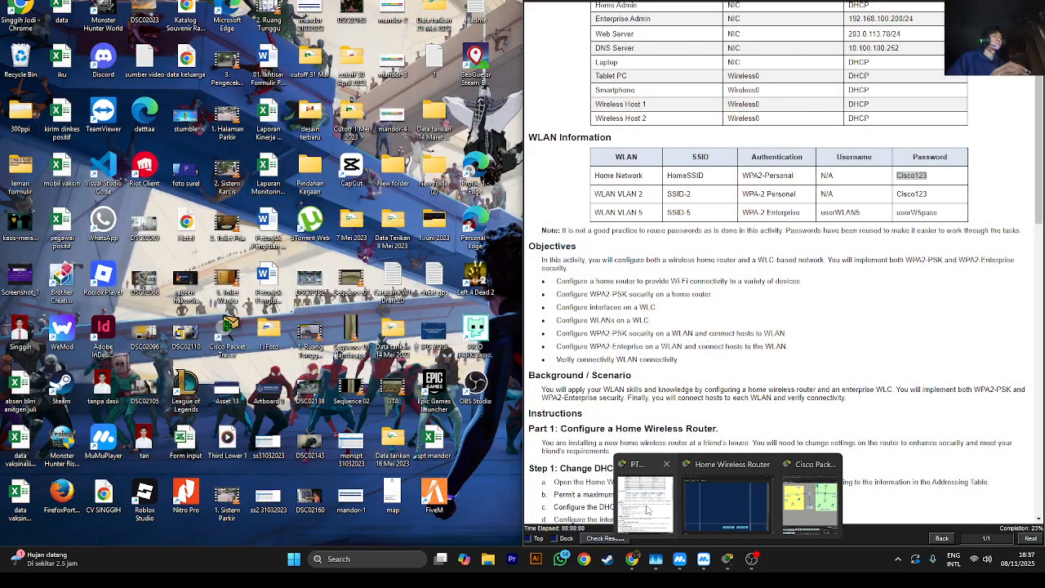
left_click(647, 506)
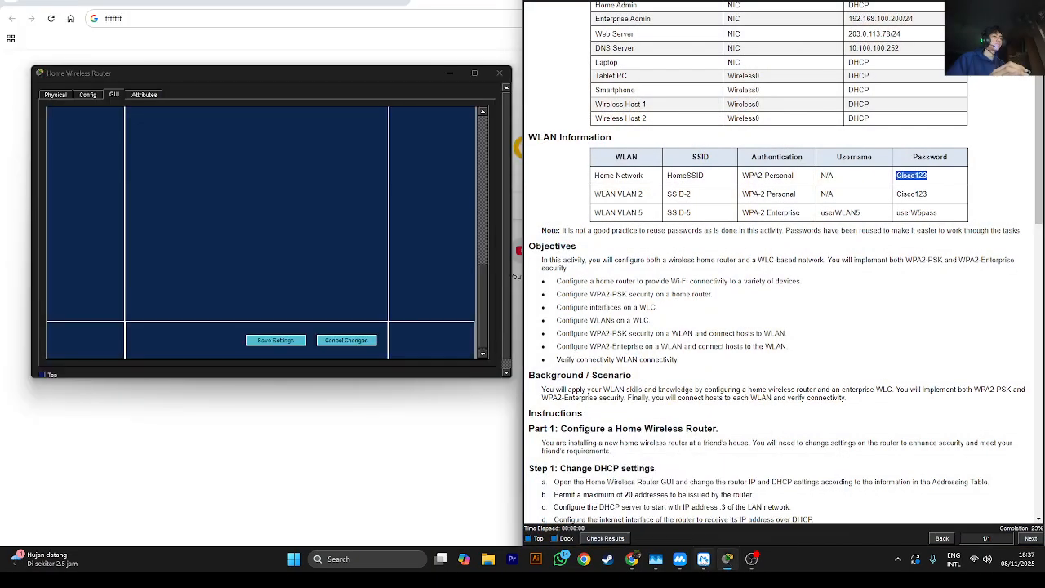
Review the instructions' wireless security and Connect clients to the network steps
left_click(776, 506)
scroll(645, 351, "down", 2)
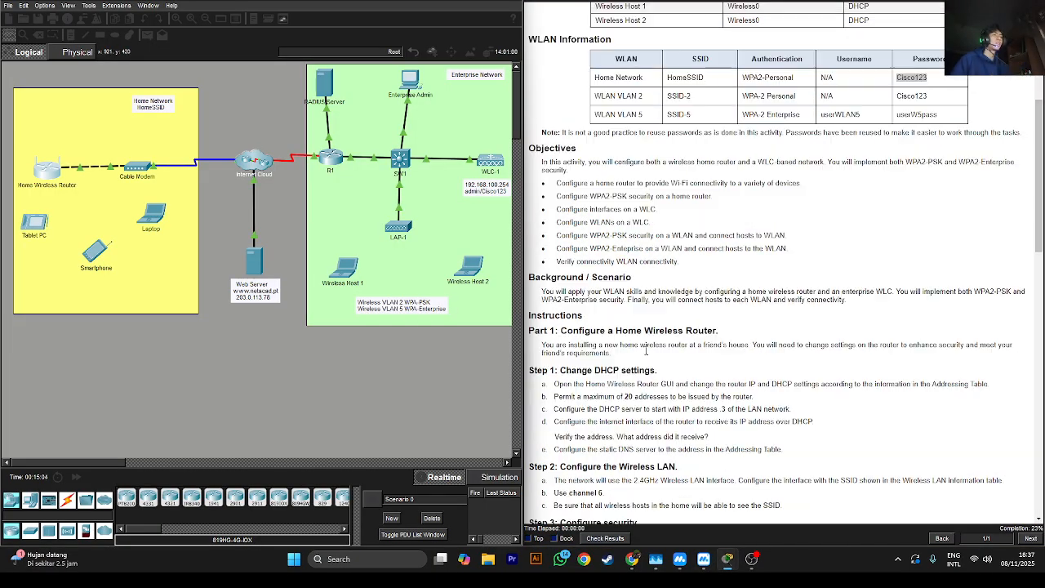
scroll(646, 351, "down", 6)
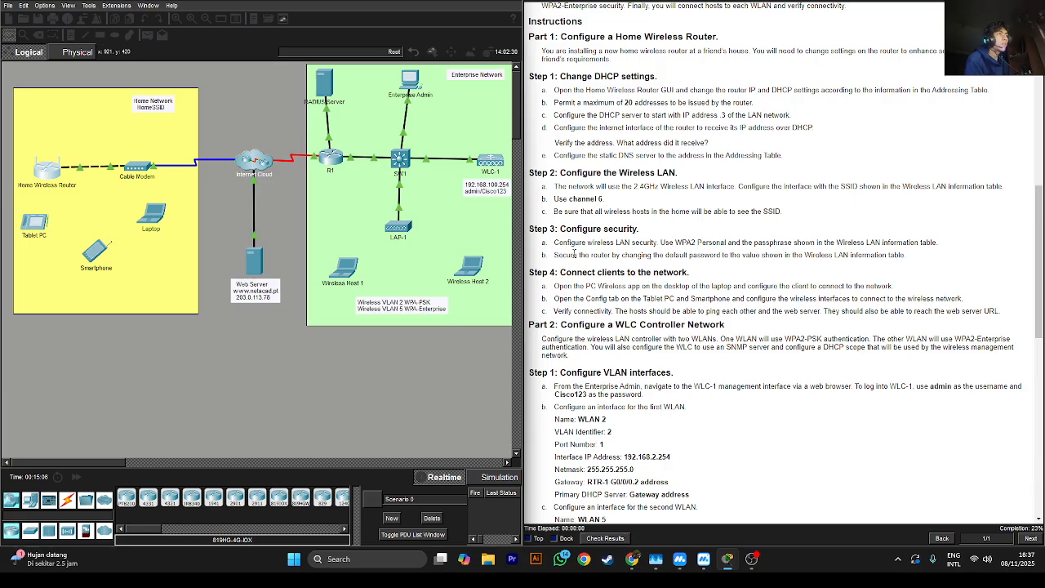
left_click_drag(610, 243, 630, 243)
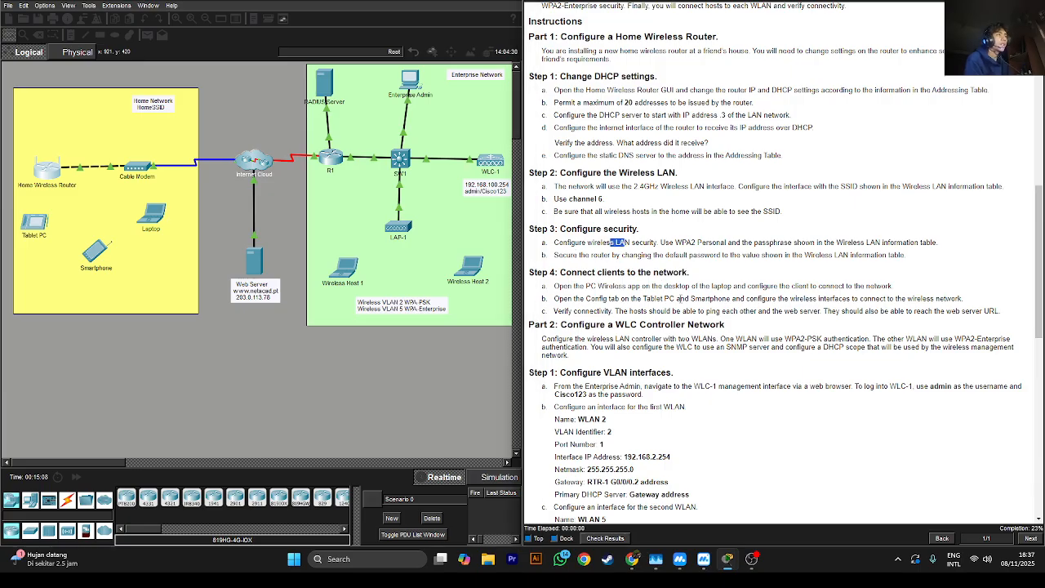
left_click_drag(630, 273, 652, 272)
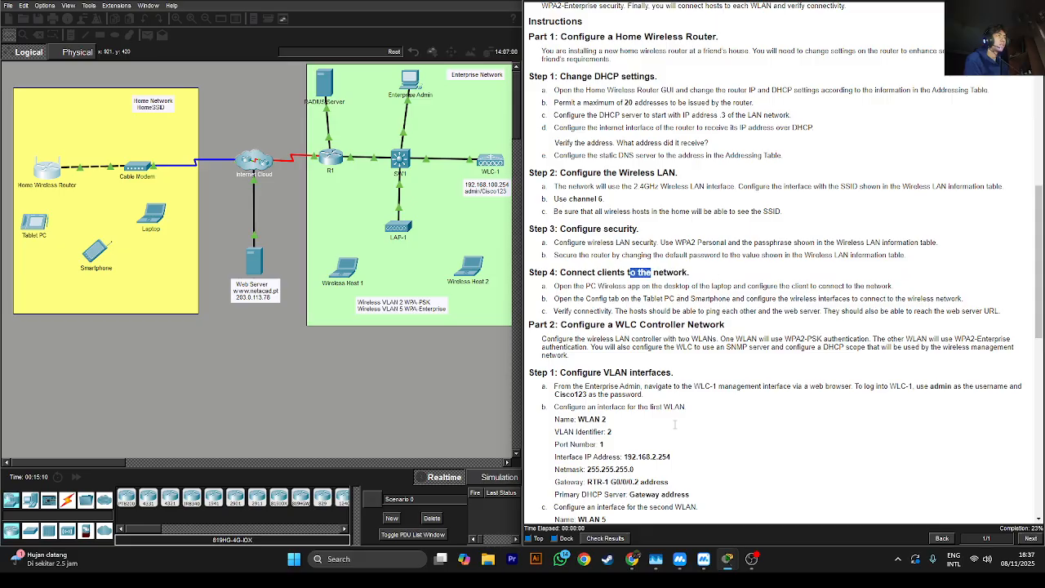
mouse_move(728, 558)
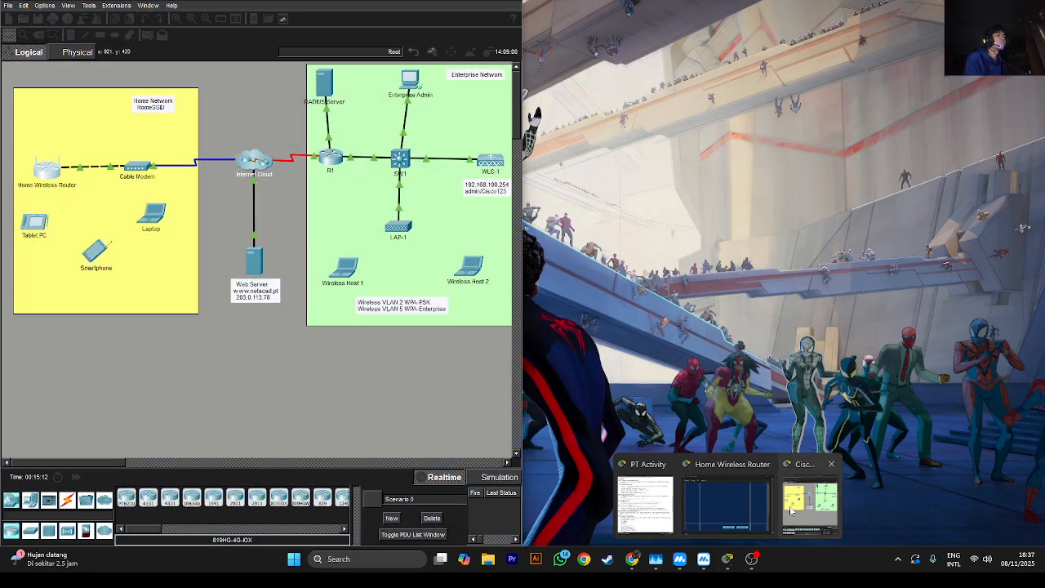
left_click(794, 510)
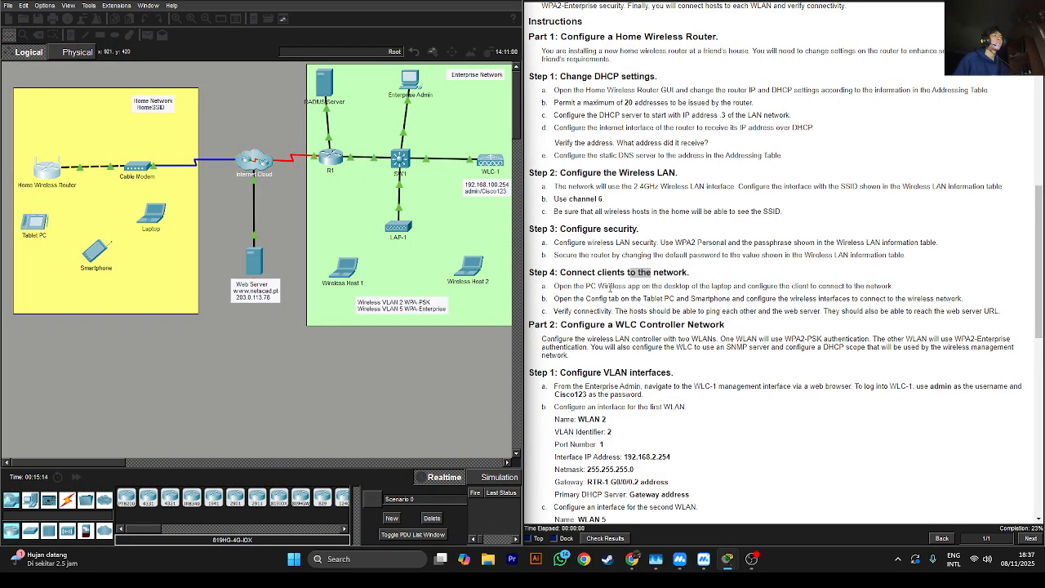
left_click(608, 296)
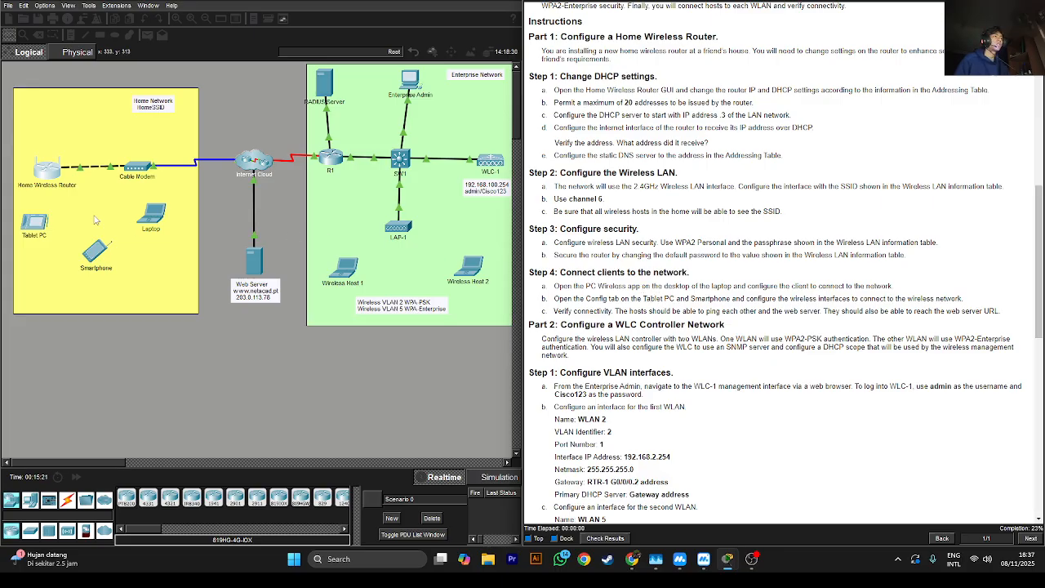
Note step 4a and the SSID note, then open the Laptop's Desktop tab
double_click(589, 286)
left_click_drag(646, 211, 781, 212)
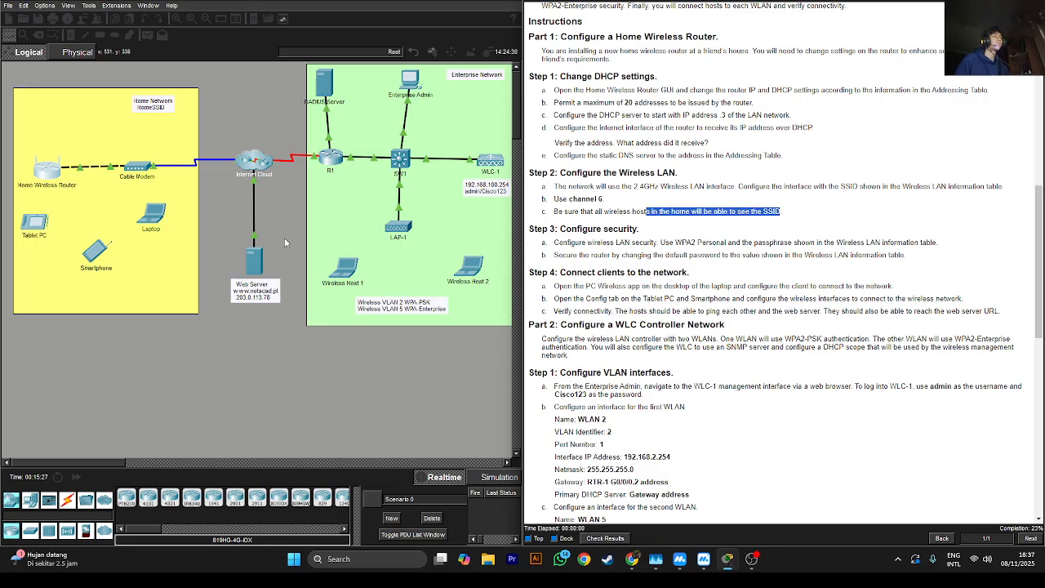
left_click(152, 214)
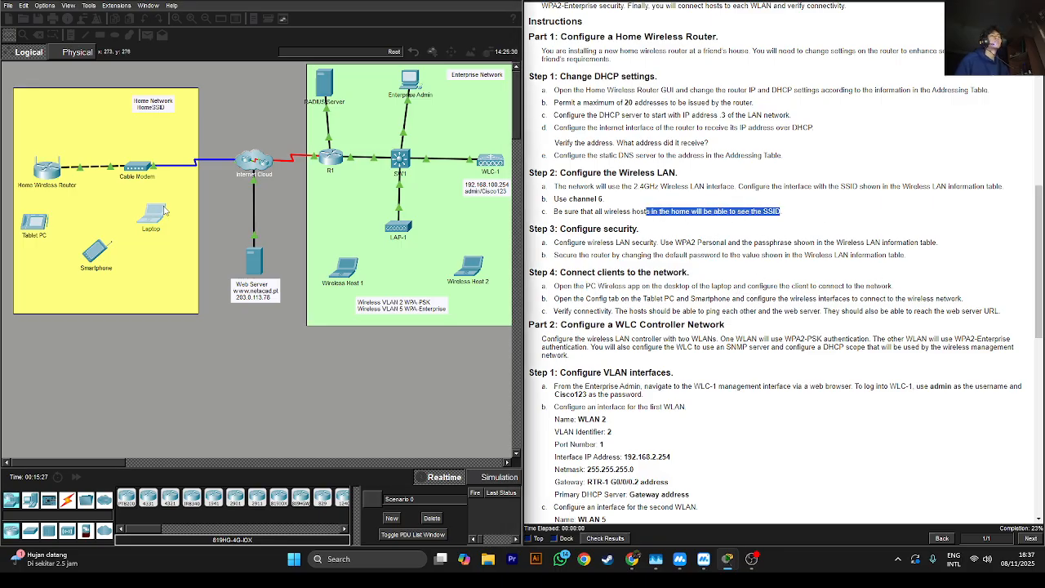
left_click(418, 130)
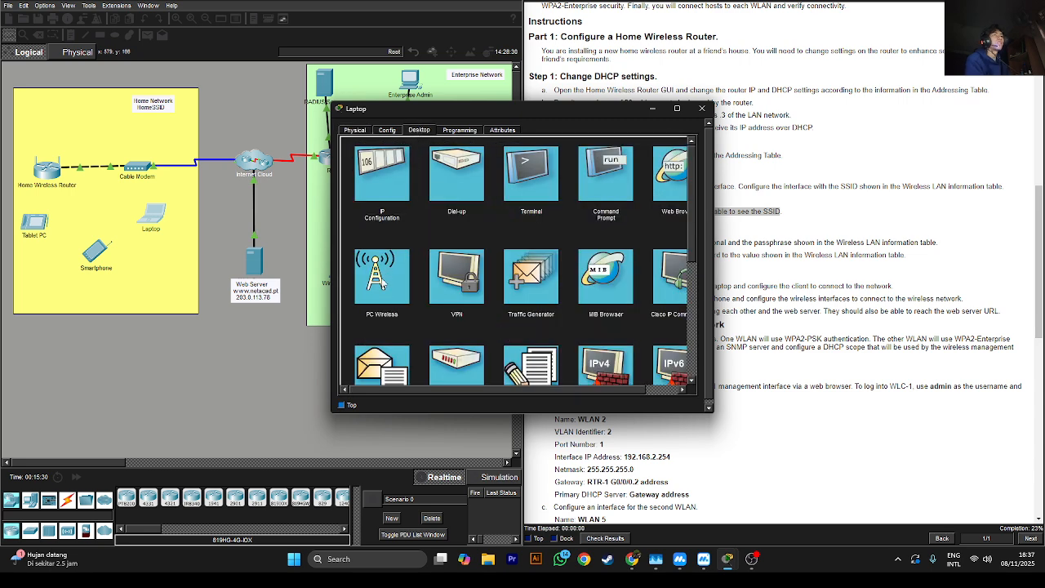
left_click(381, 279)
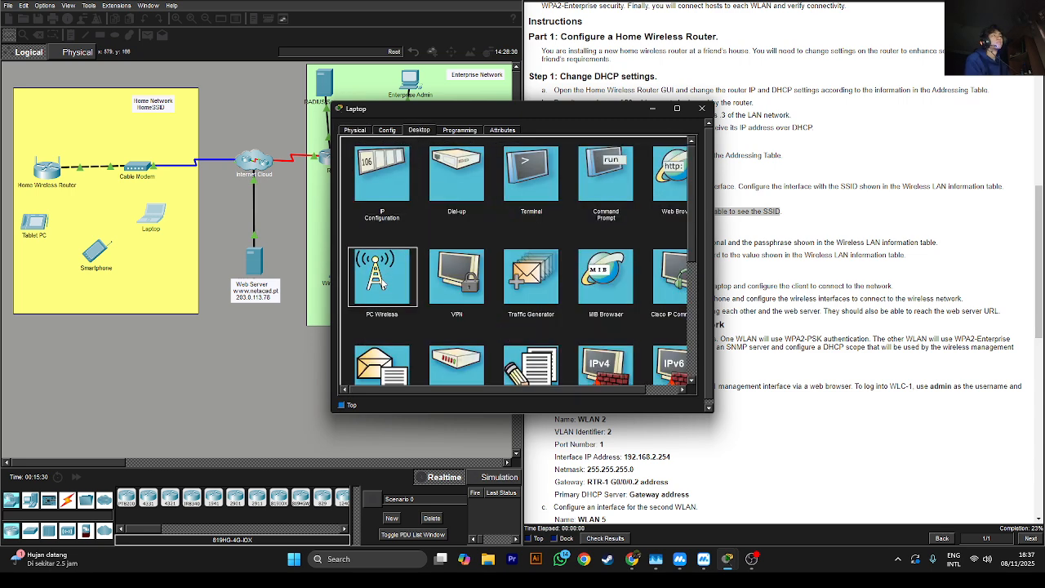
left_click(381, 280)
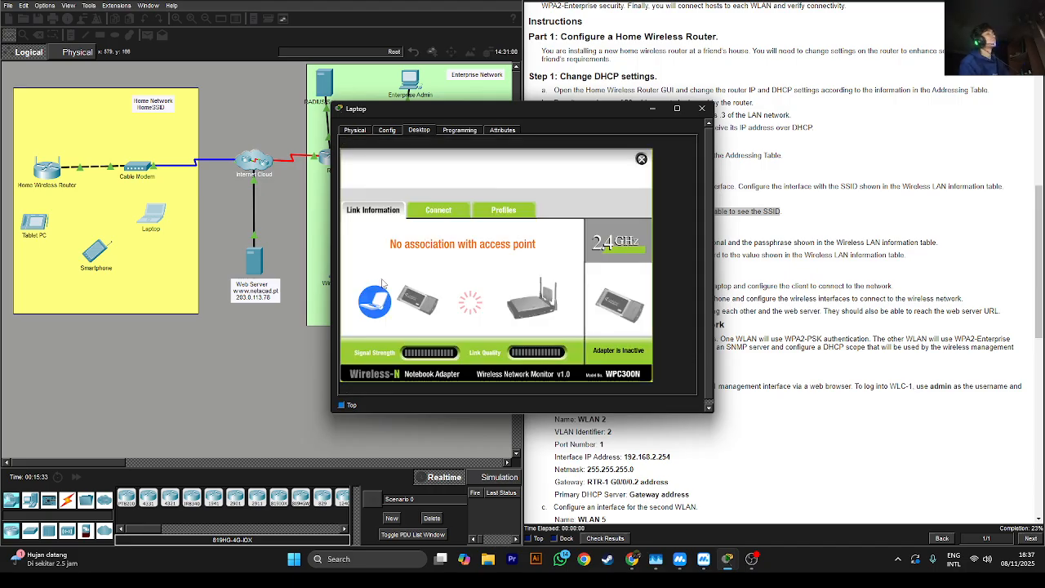
left_click(434, 215)
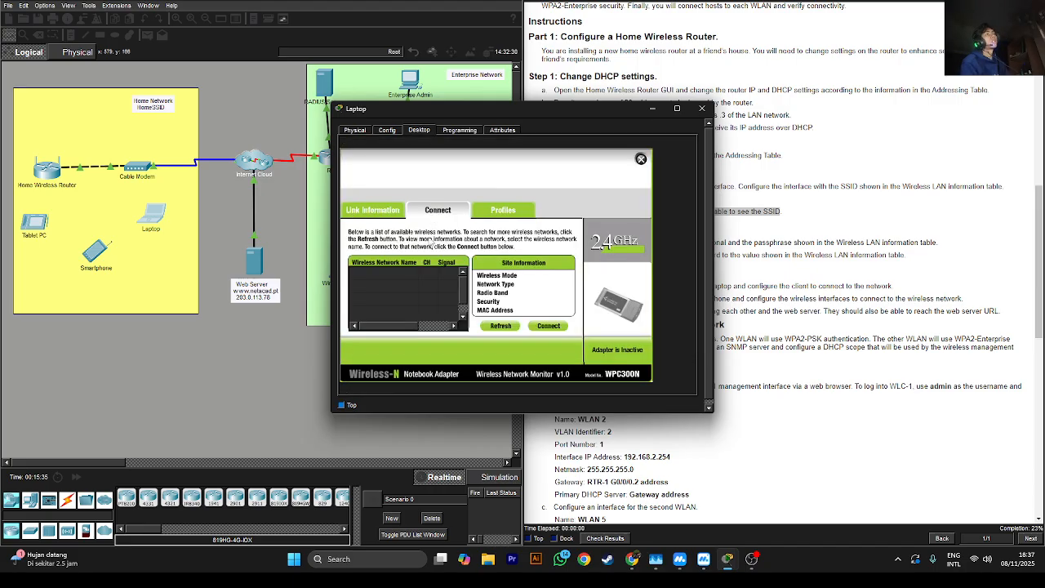
left_click(489, 330)
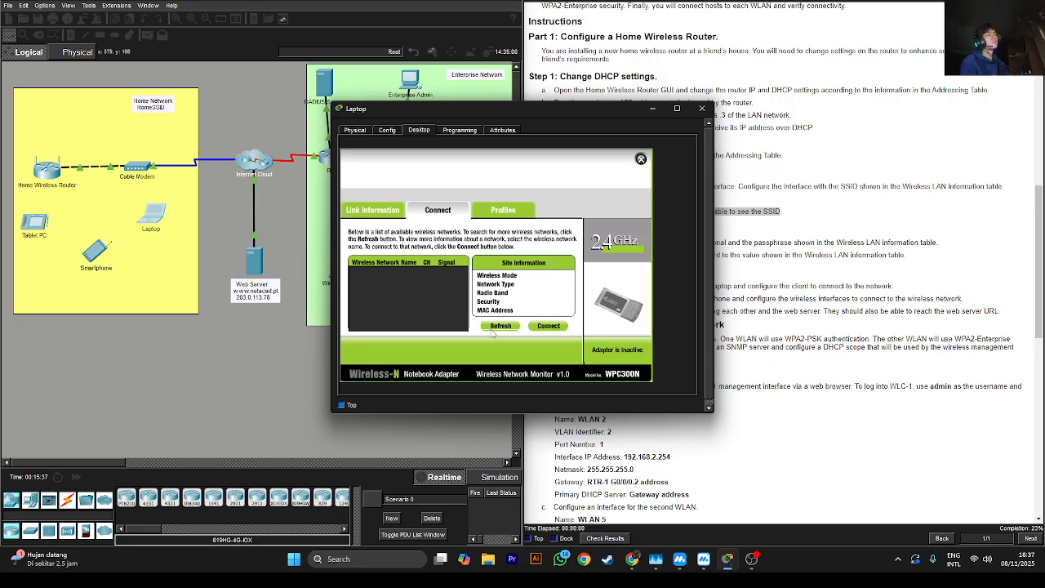
left_click(46, 172)
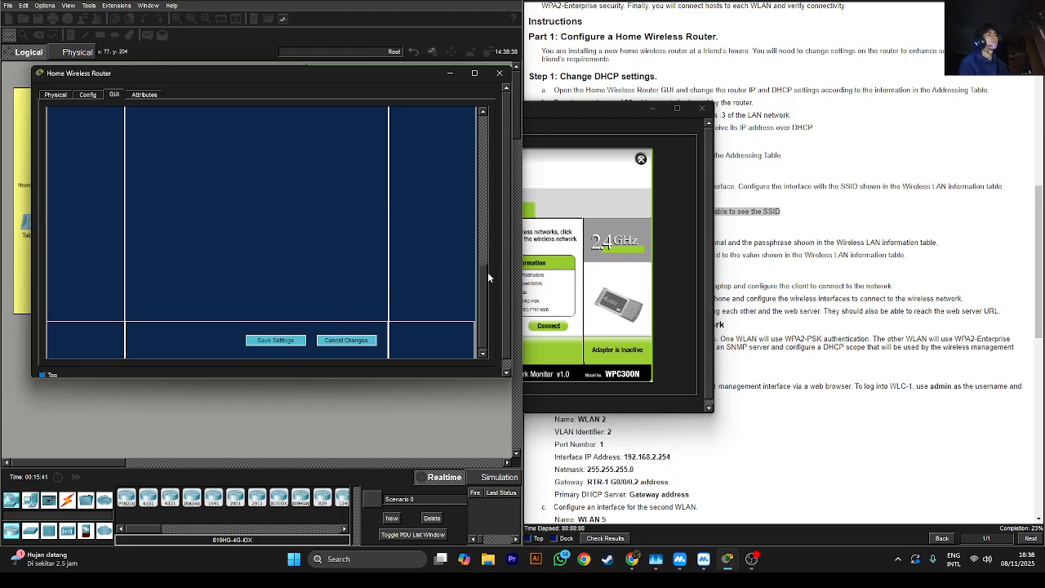
left_click(591, 111)
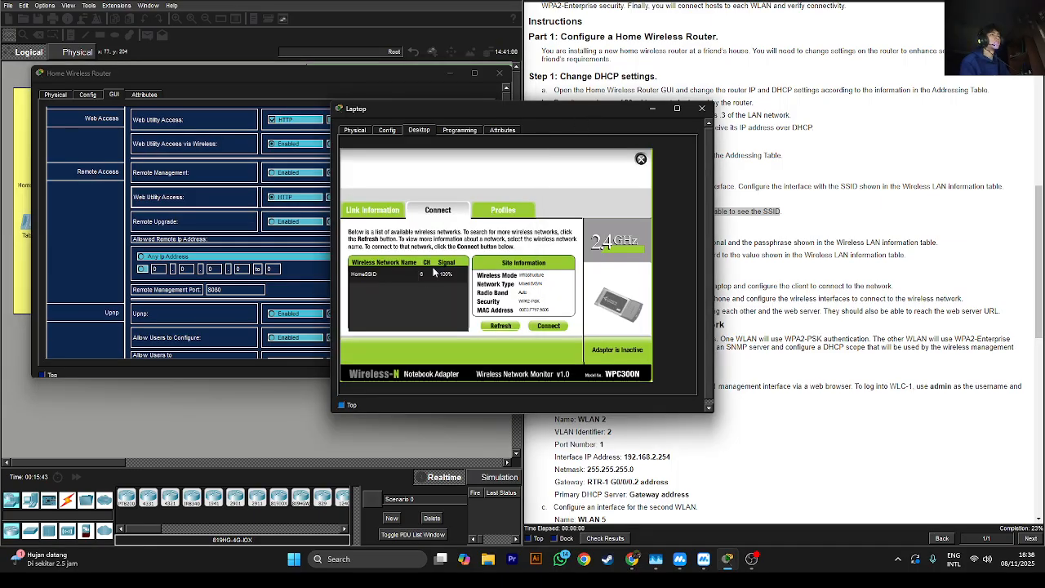
Connect to HomeSSID with the network's pre-shared key, then close the app and router window
left_click(364, 275)
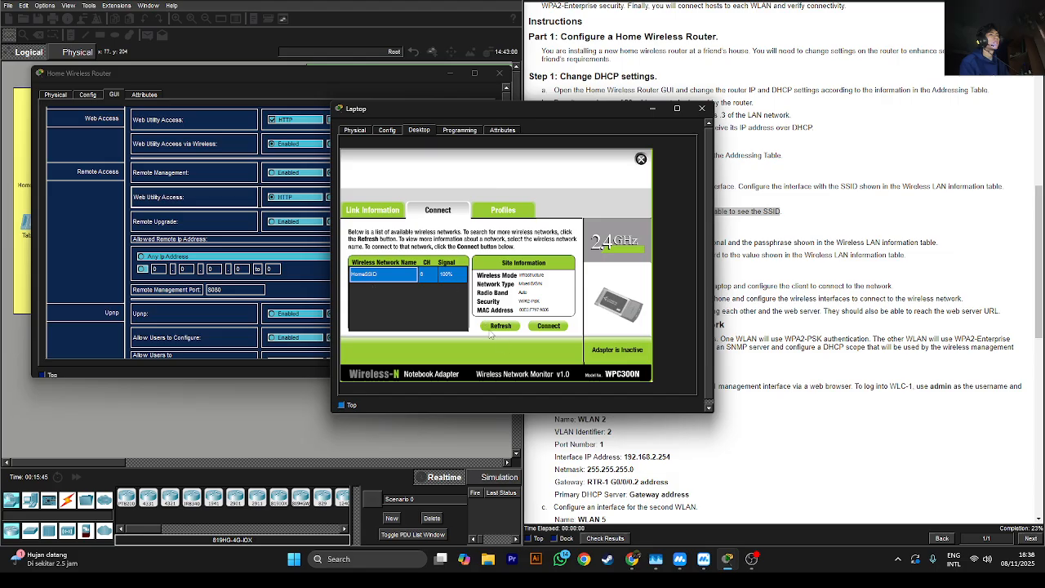
left_click(545, 327)
left_click(417, 280)
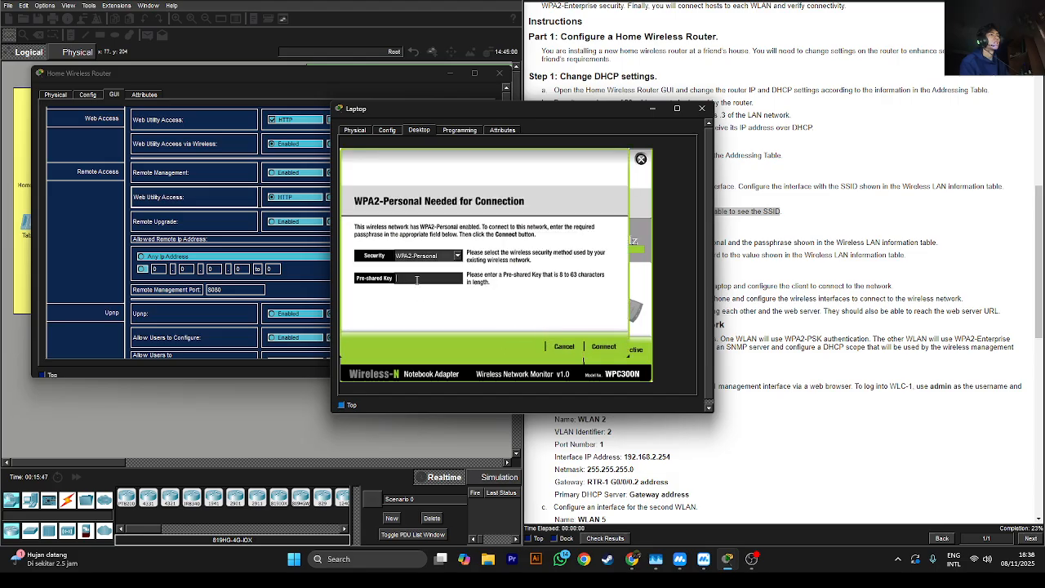
type("Cisco123")
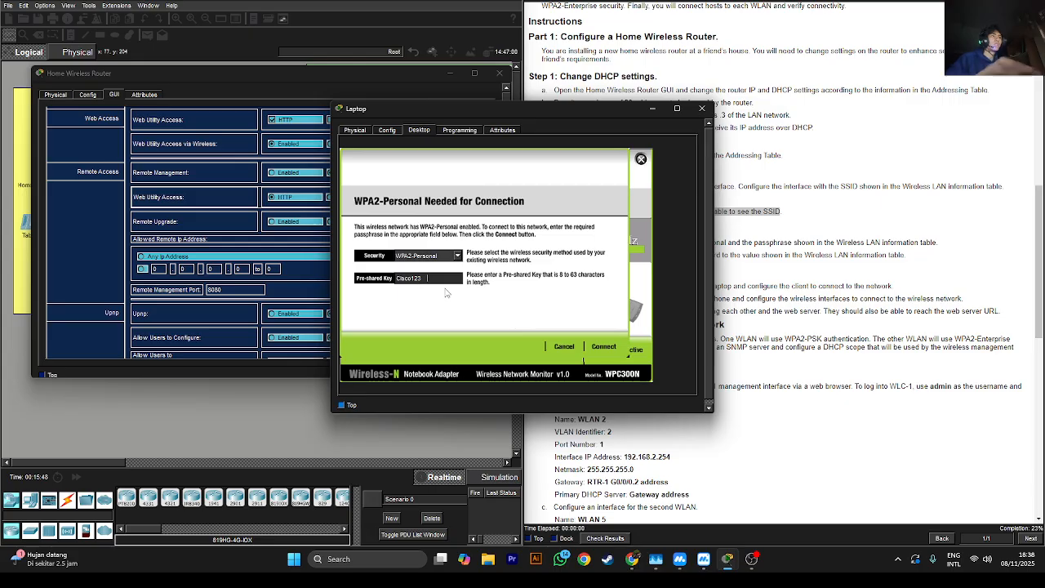
left_click(608, 347)
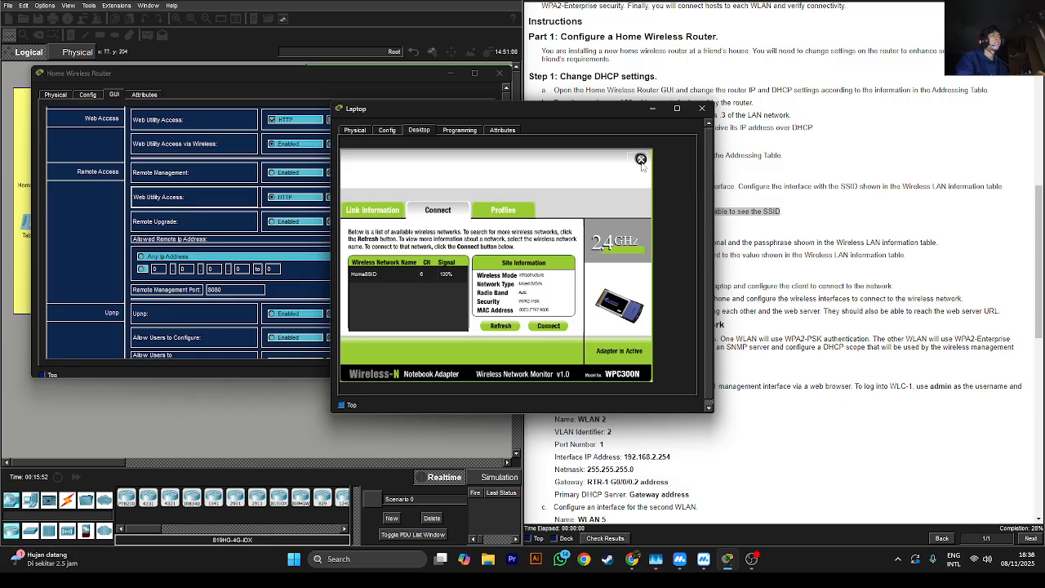
left_click(641, 158)
left_click(450, 74)
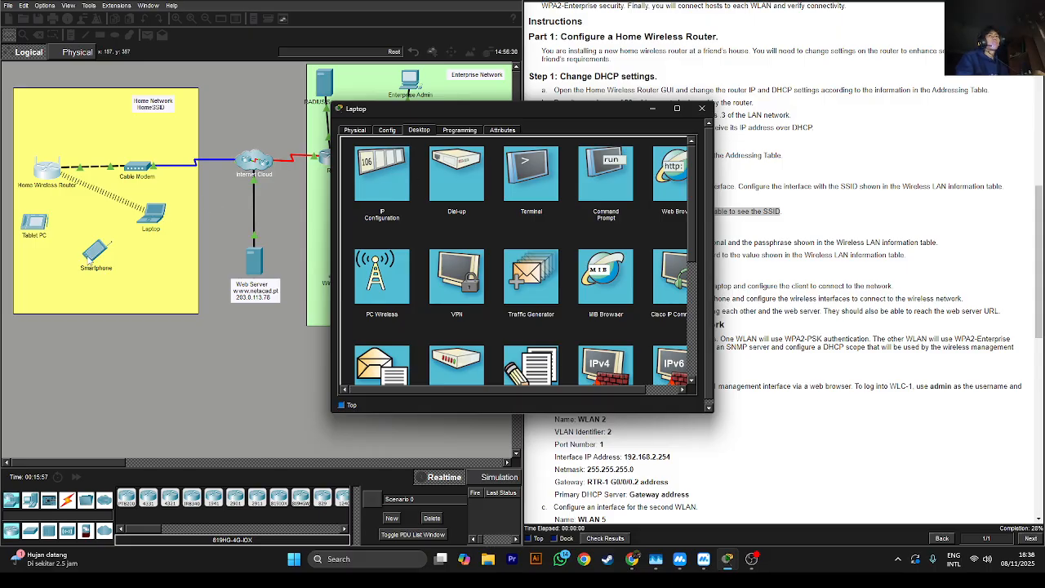
left_click(92, 257)
Set the Smartphone's Wireless0 to WPA2-PSK with the network passphrase and SSID HomeSSID
left_click(653, 111)
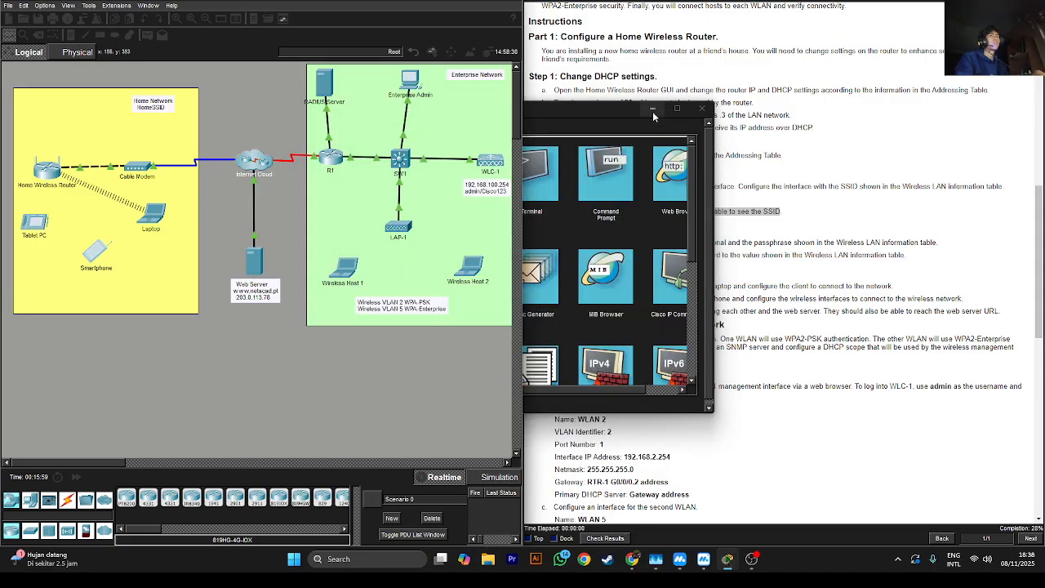
left_click(658, 111)
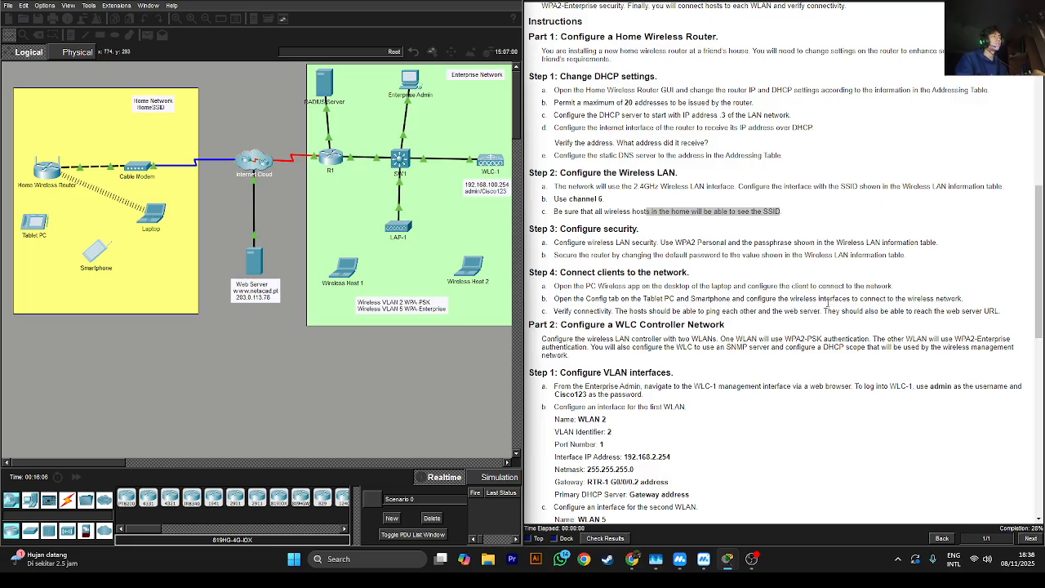
left_click(91, 252)
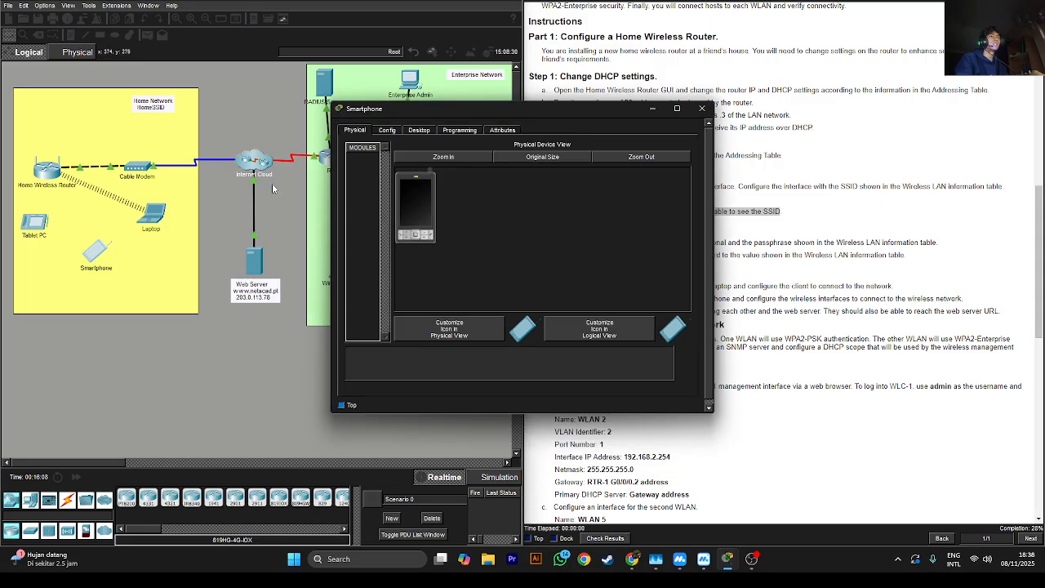
left_click(387, 131)
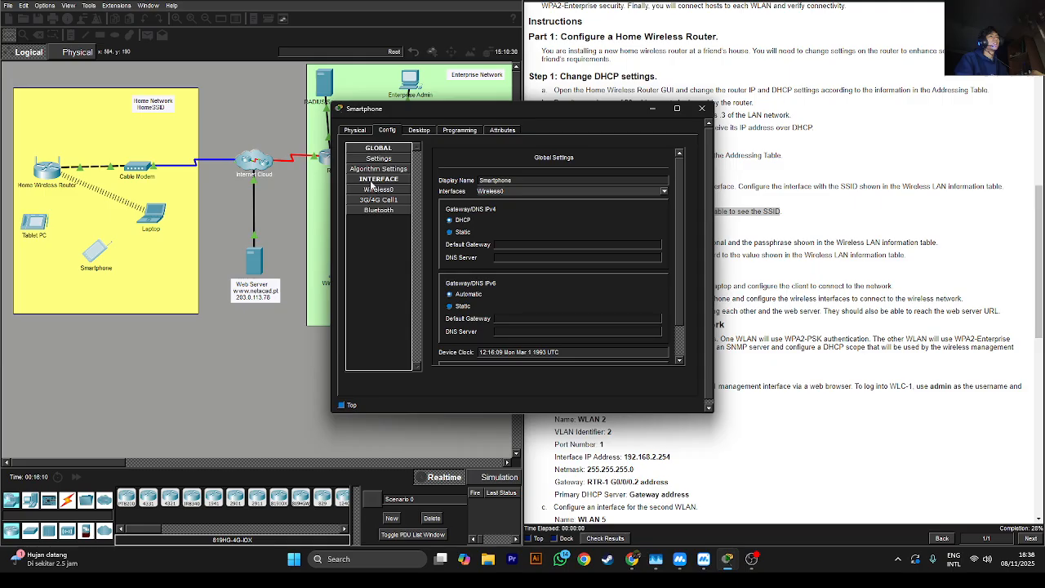
left_click(378, 189)
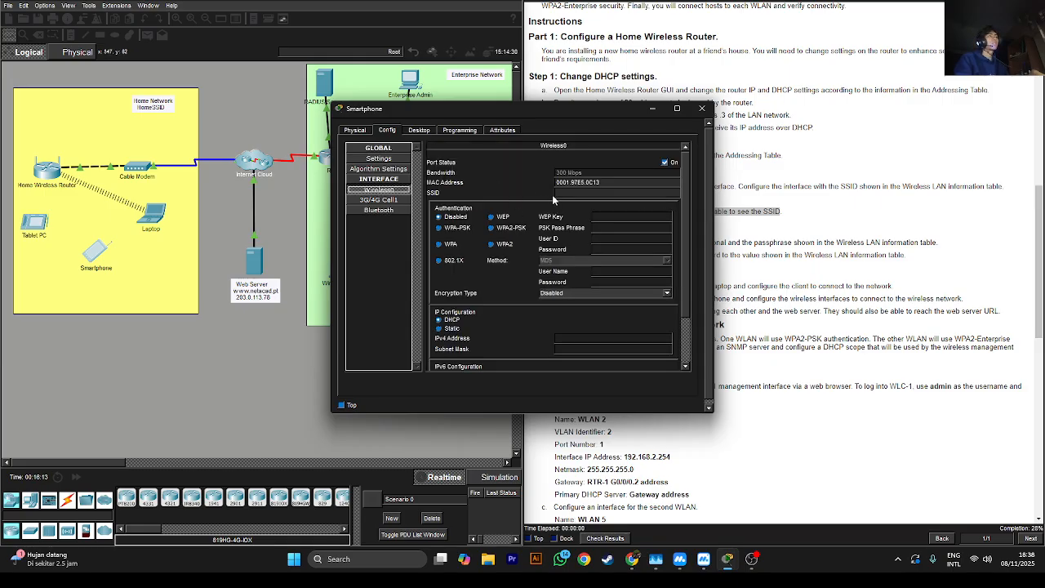
left_click(492, 229)
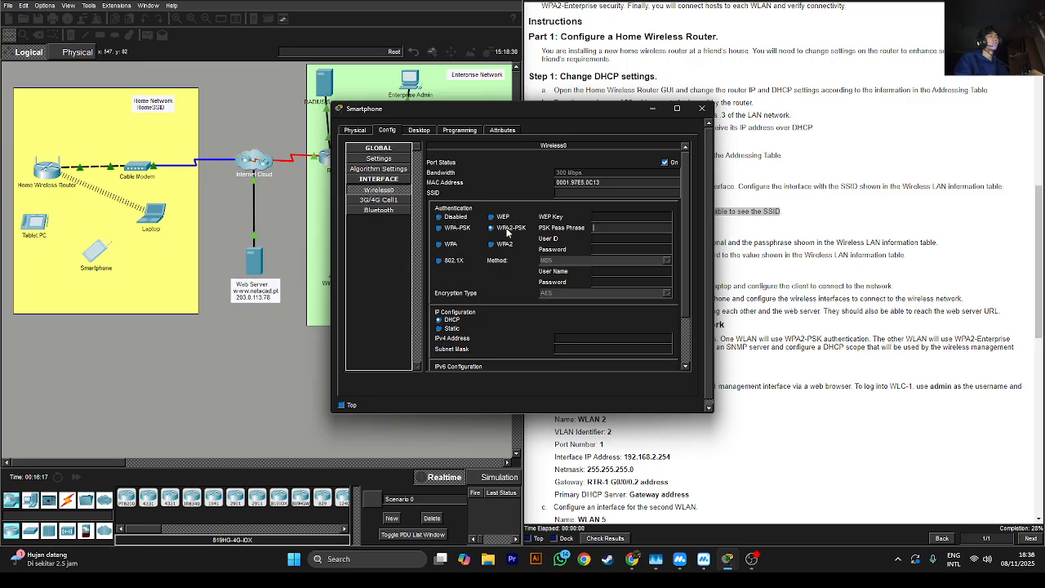
left_click(627, 228)
type("Cisco123")
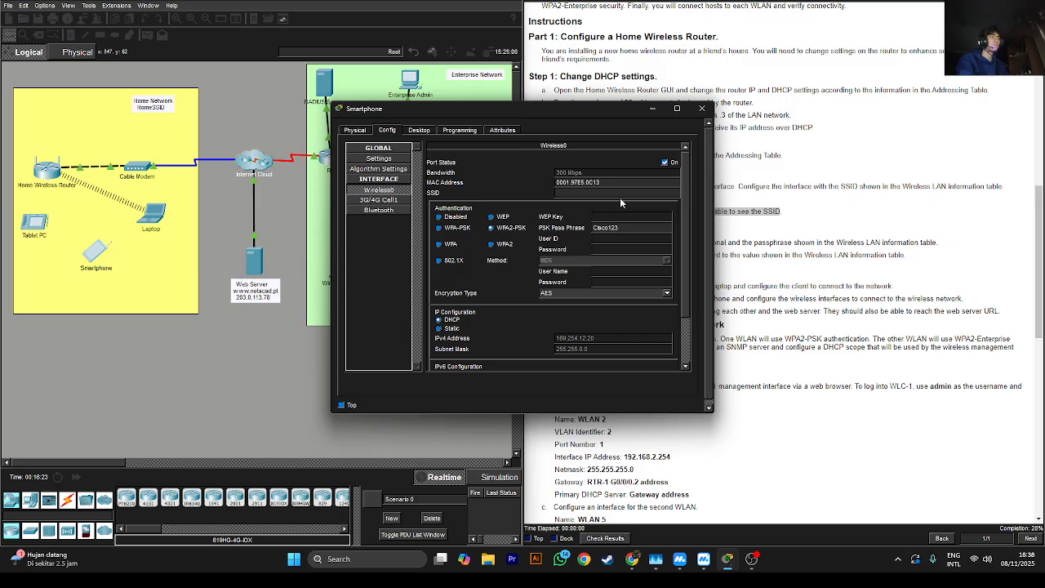
left_click(620, 195)
type("H")
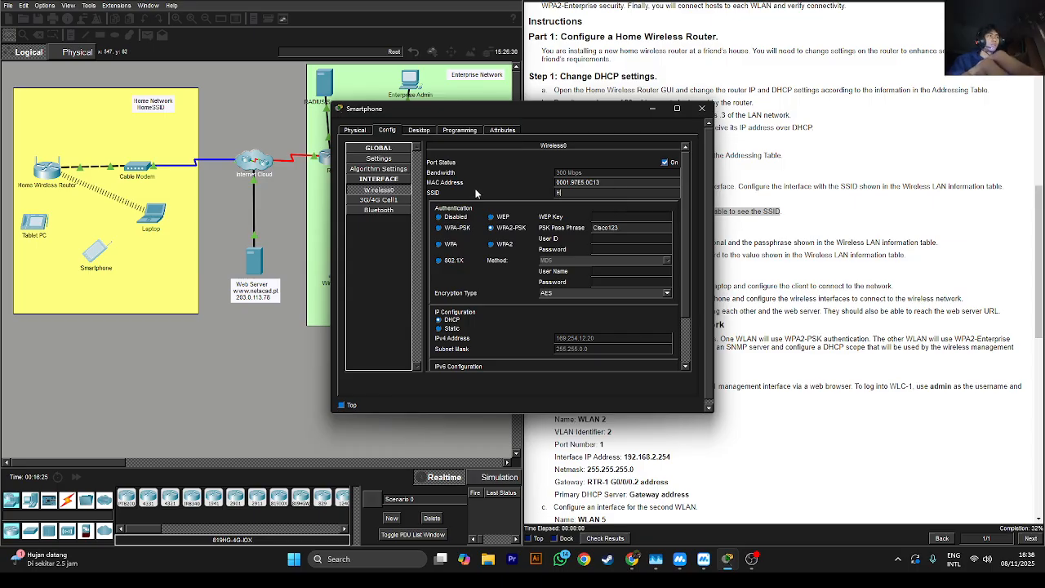
type("omeSSID")
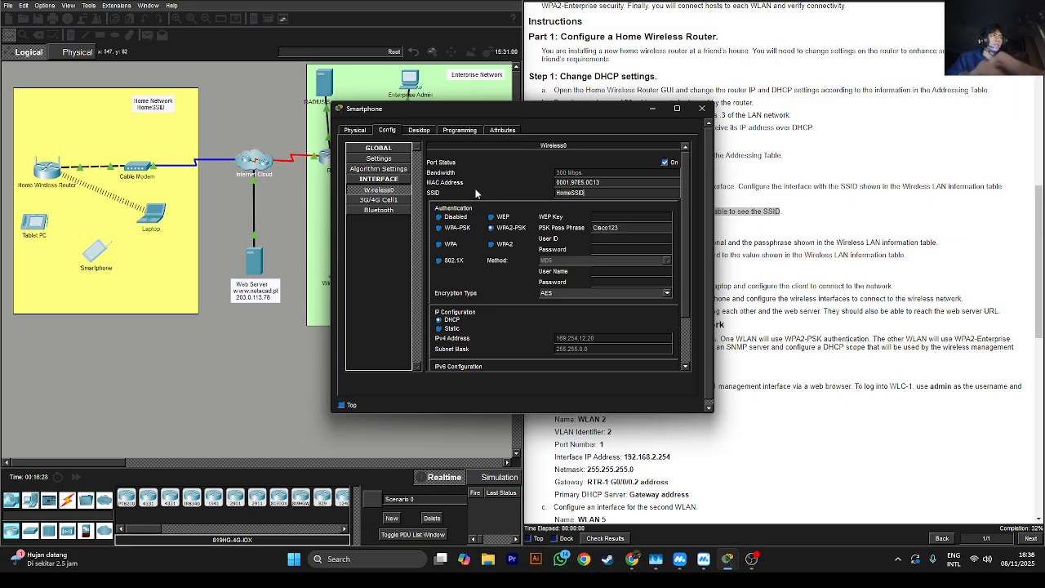
left_click(701, 109)
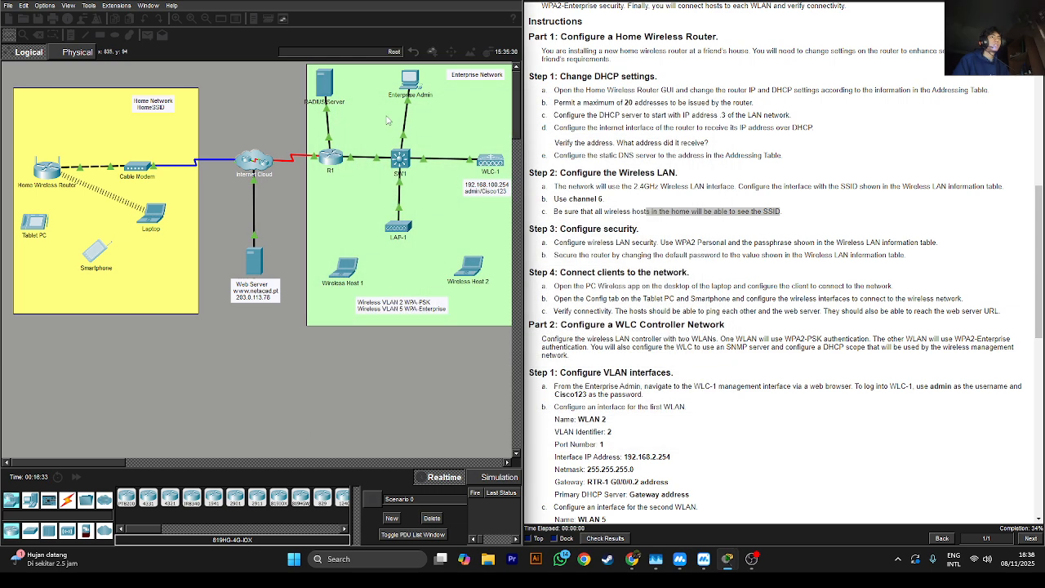
Set the Tablet PC's Wireless0 to WPA2-PSK with the passphrase and SSID HomeSSID, then close it
left_click(37, 220)
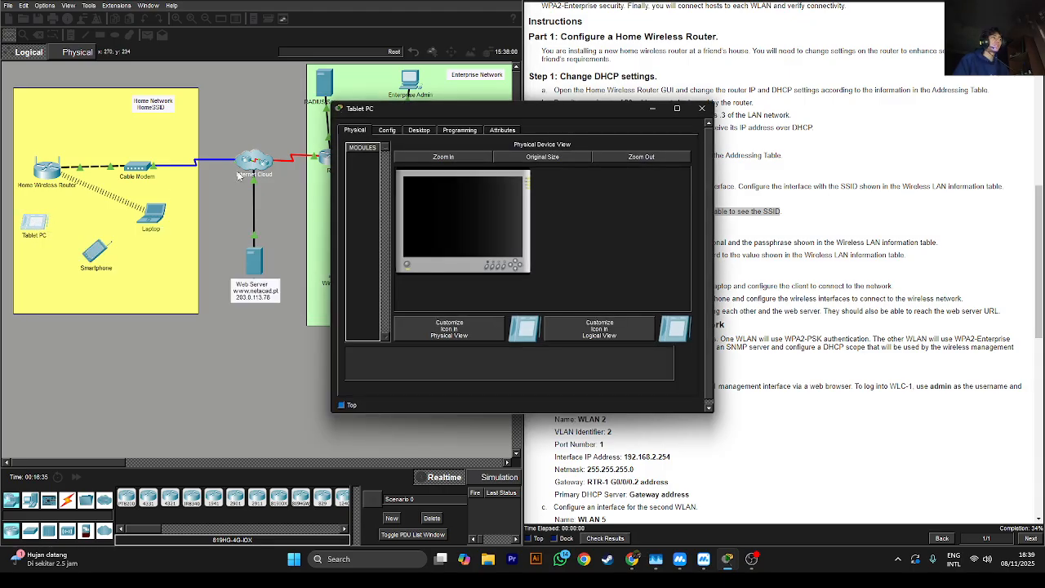
left_click(392, 130)
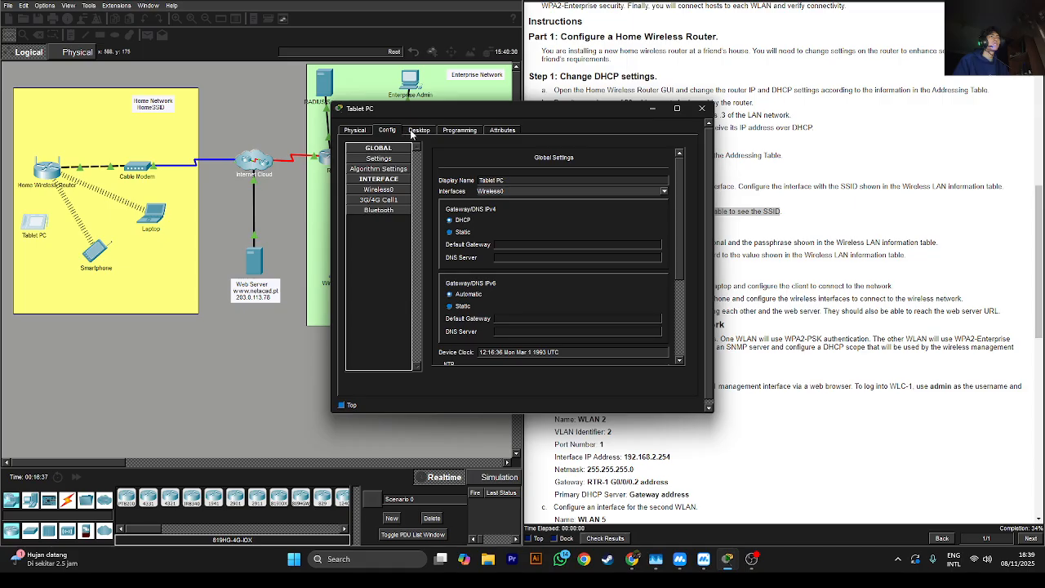
left_click(390, 189)
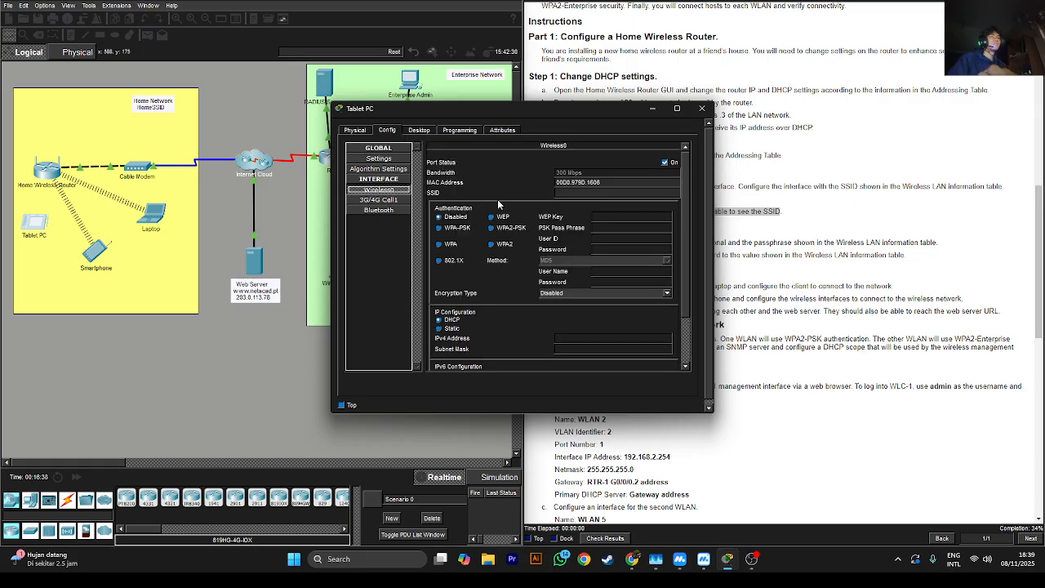
left_click(500, 228)
left_click(610, 229)
type("Cisco123")
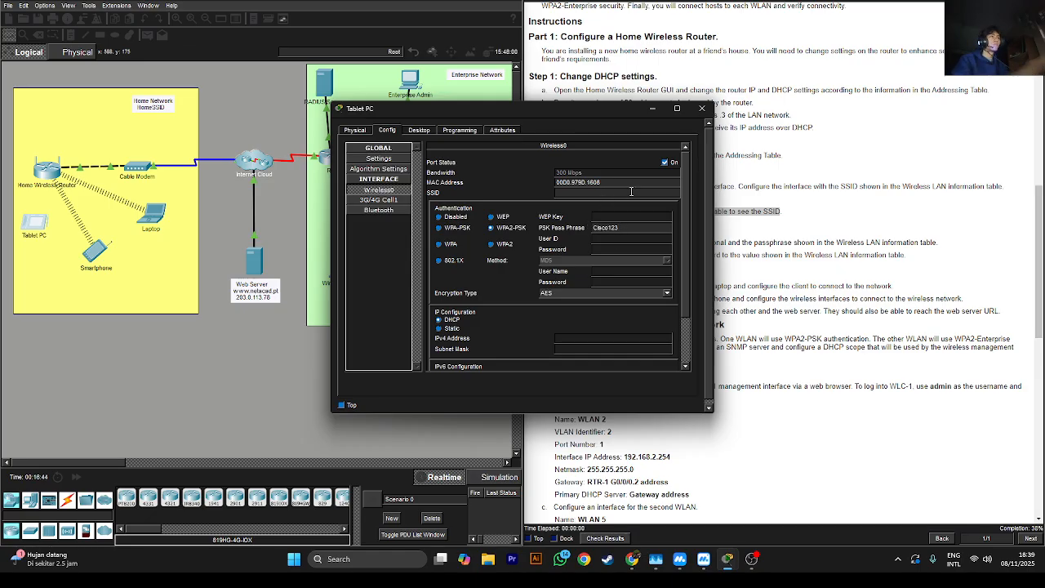
type("Home")
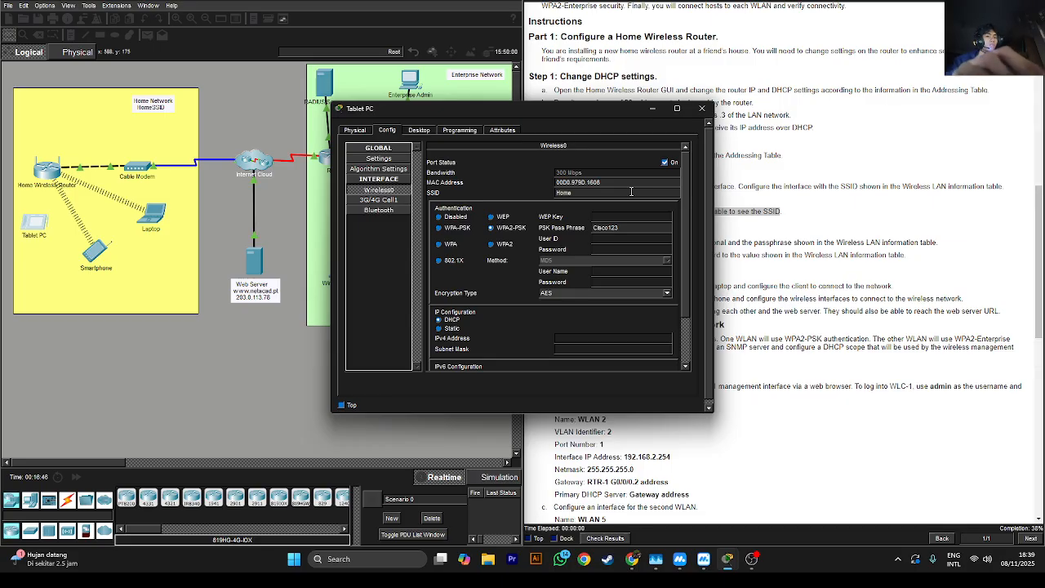
type("SSID")
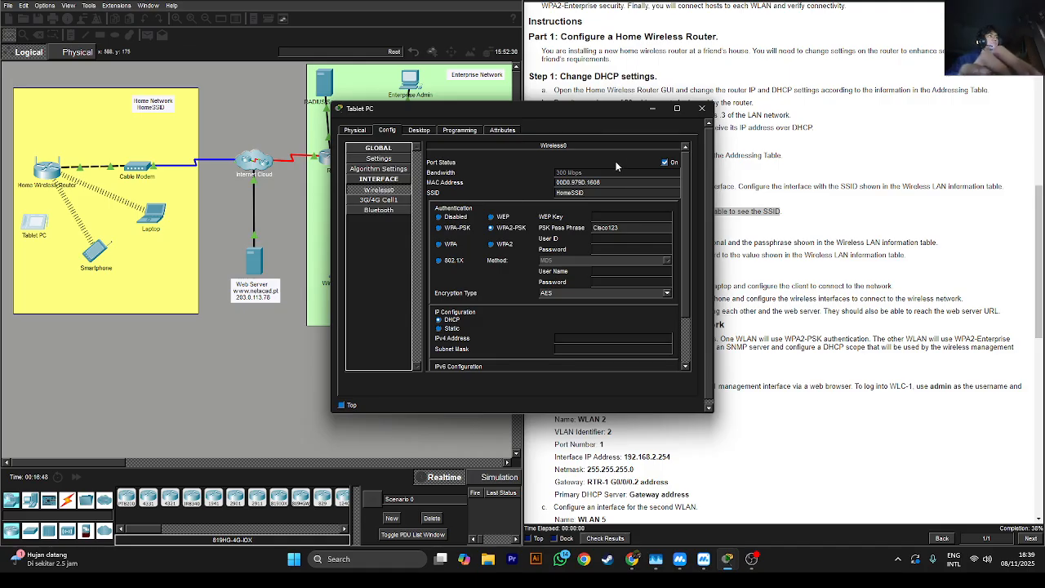
left_click(702, 109)
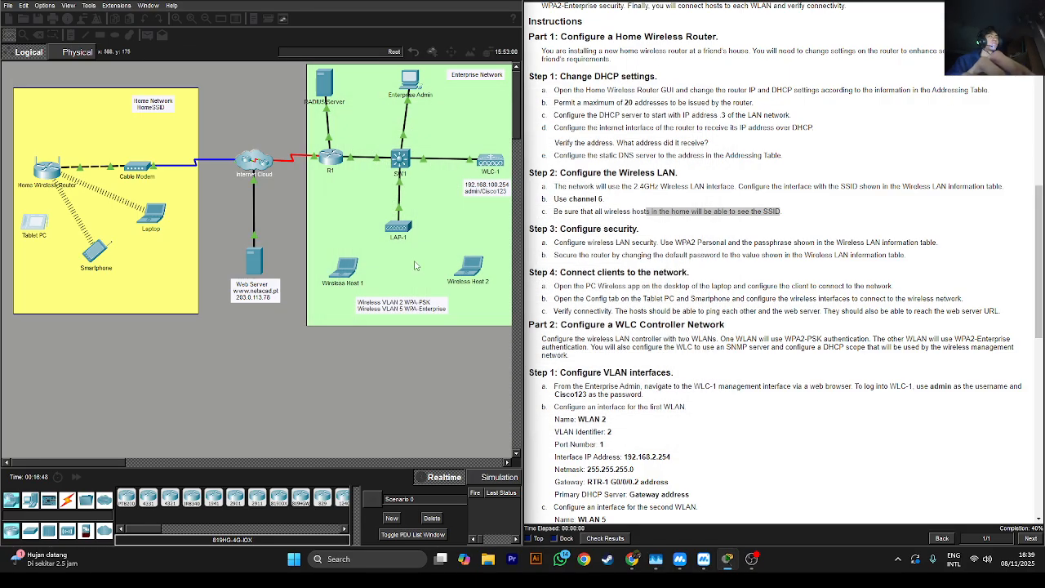
Fast-forward time and check the Laptop's DHCP address 192.168.6.3 in IP Configuration
left_click(76, 478)
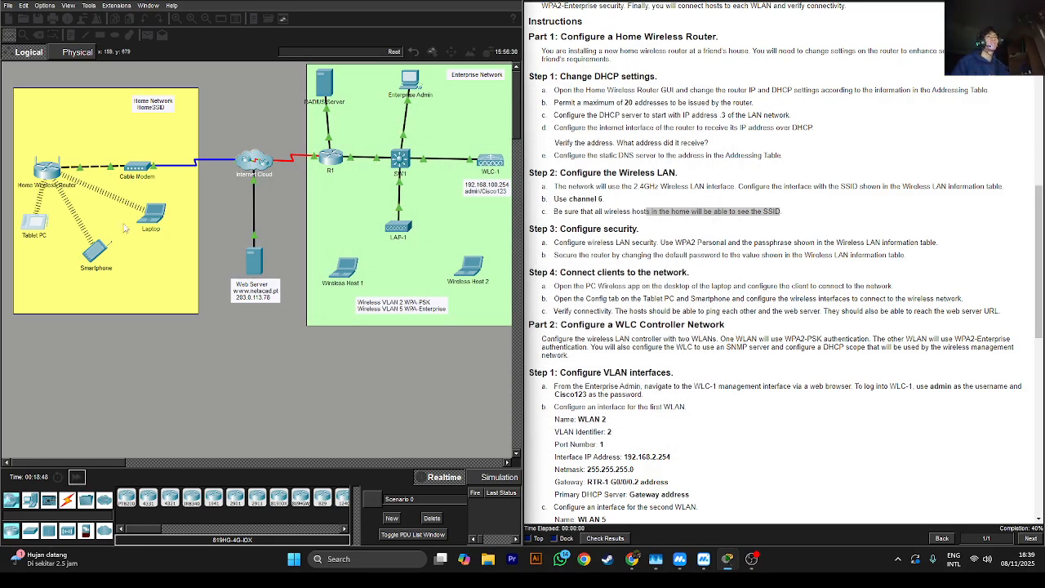
scroll(594, 297, "down", 2)
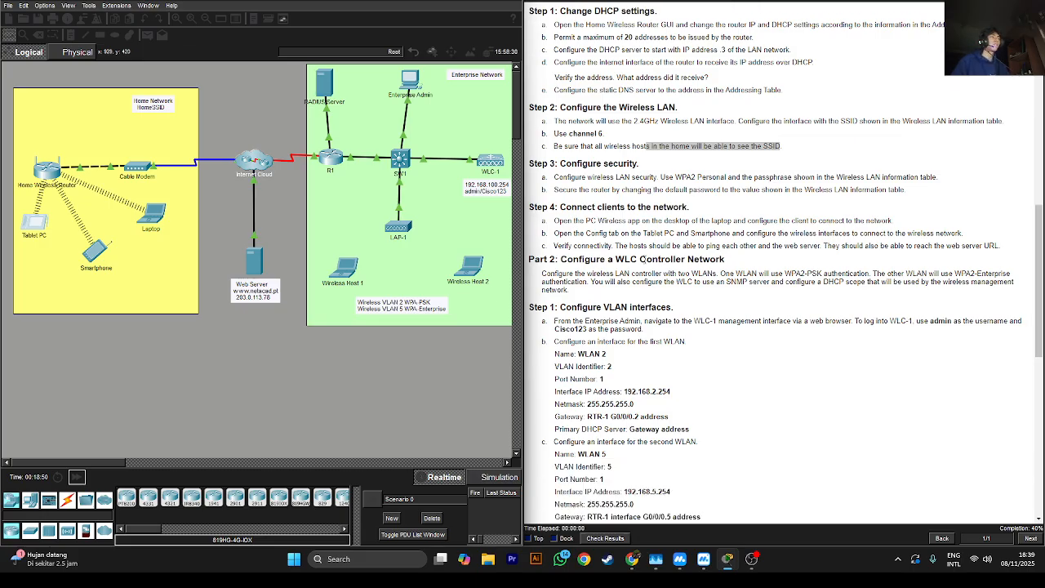
left_click_drag(628, 246, 808, 246)
left_click(136, 263)
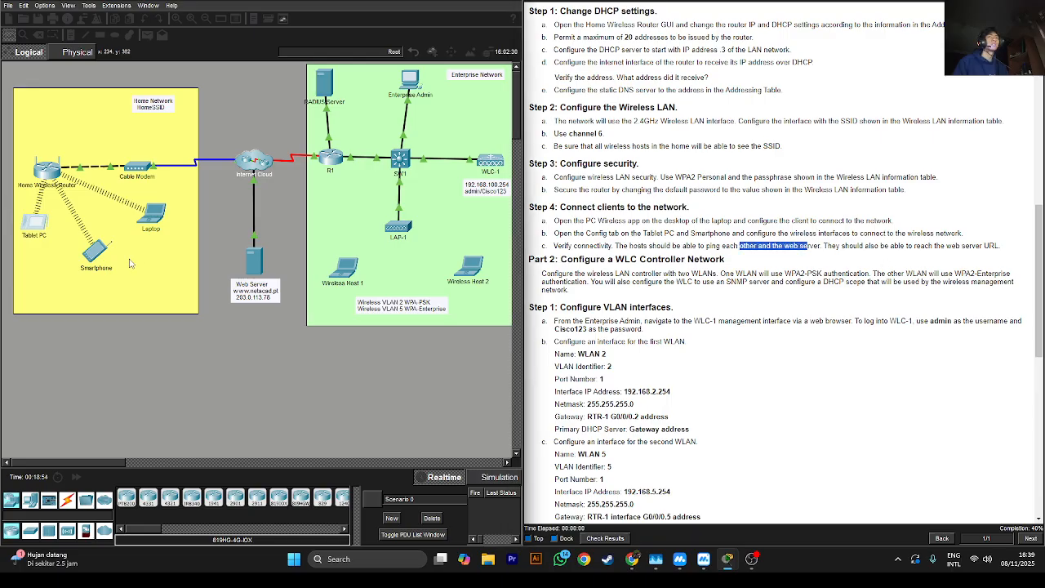
left_click(151, 219)
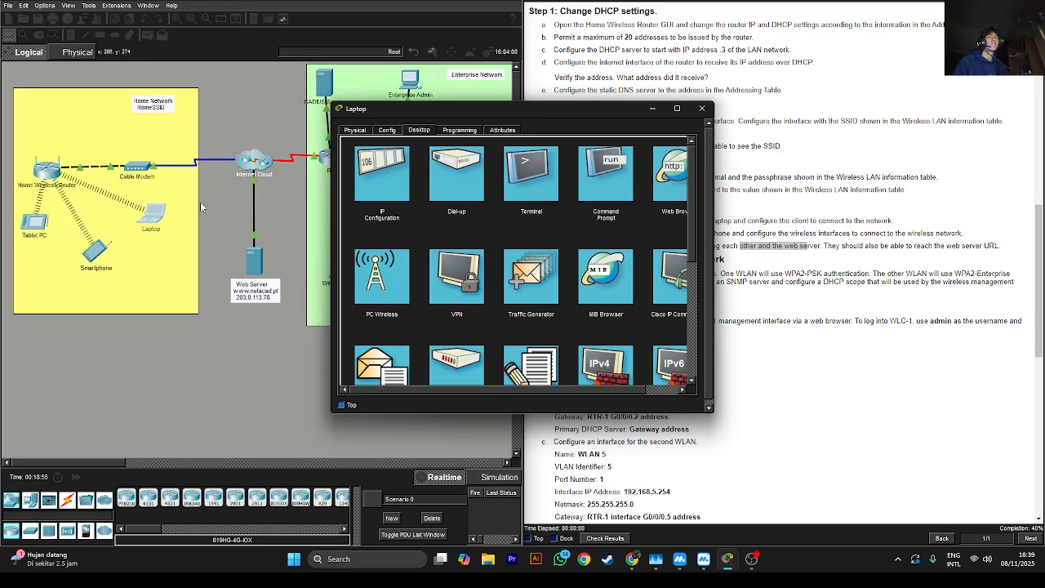
left_click(405, 167)
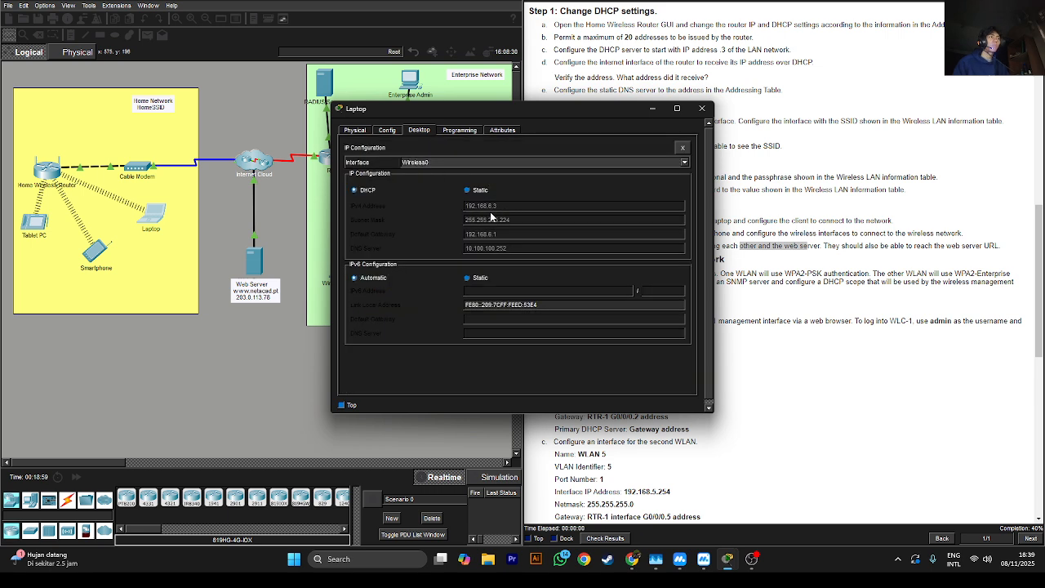
Check the Smartphone's IP Configuration for 192.168.6.4, arrange windows, and open the Tablet PC
left_click(114, 247)
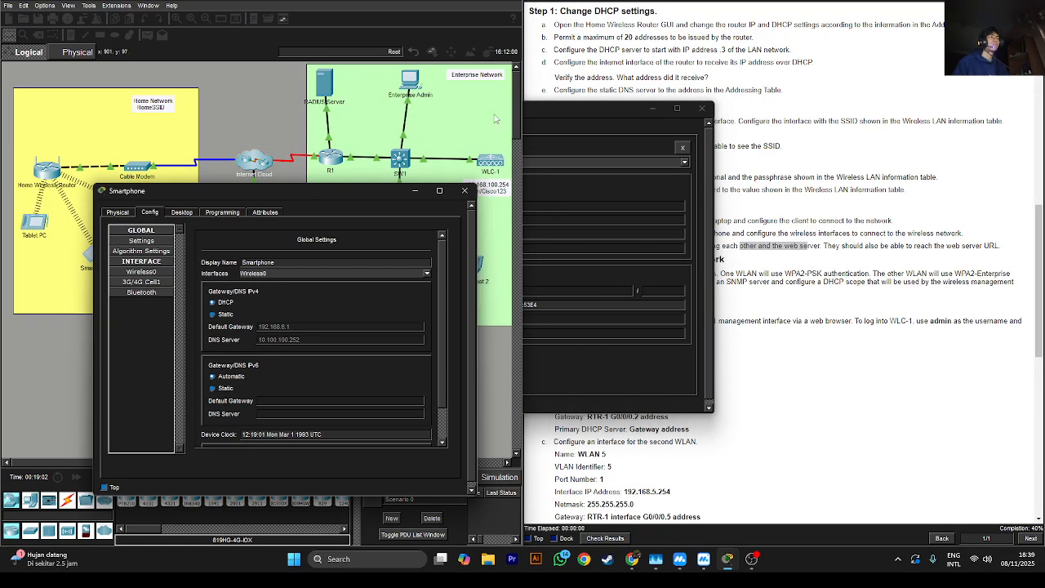
left_click_drag(257, 190, 396, 153)
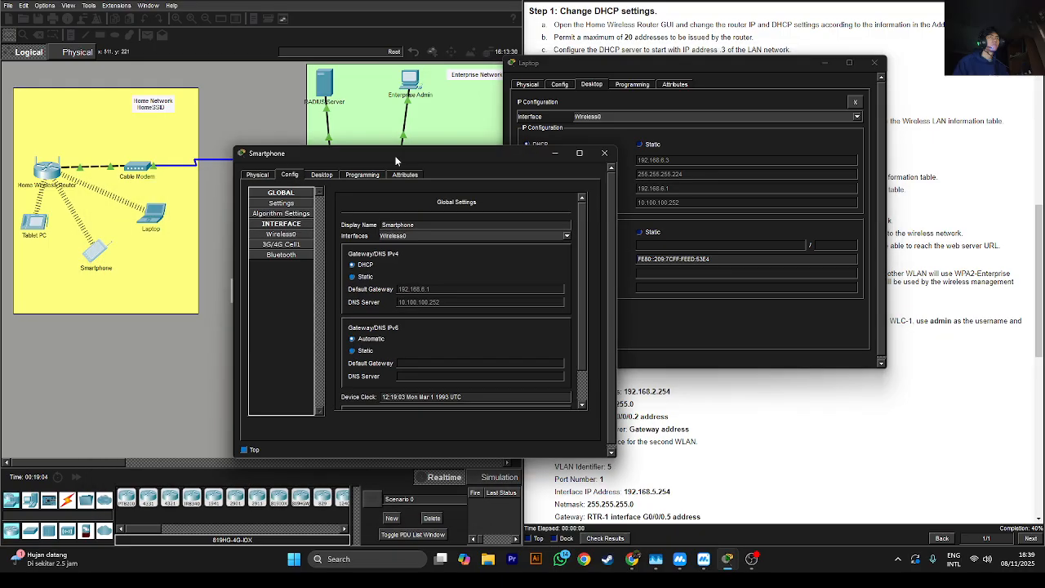
left_click(322, 175)
left_click(293, 216)
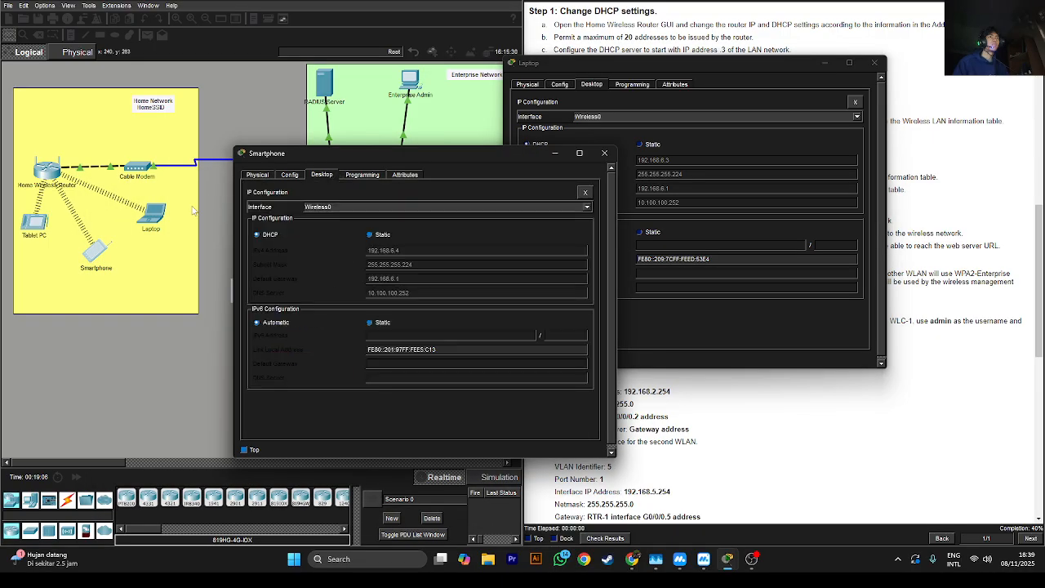
left_click_drag(443, 163, 415, 196)
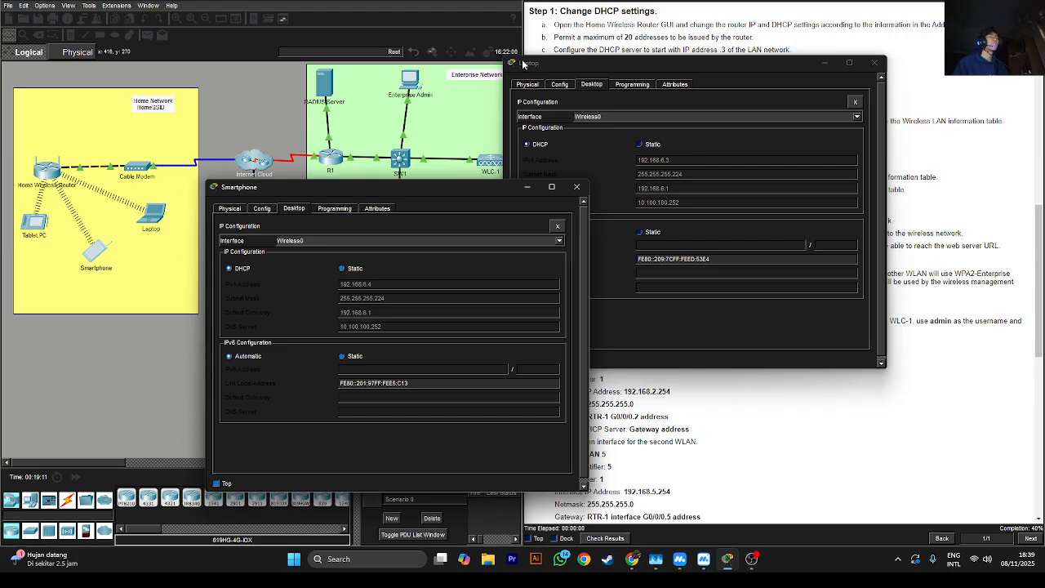
left_click_drag(562, 63, 581, 162)
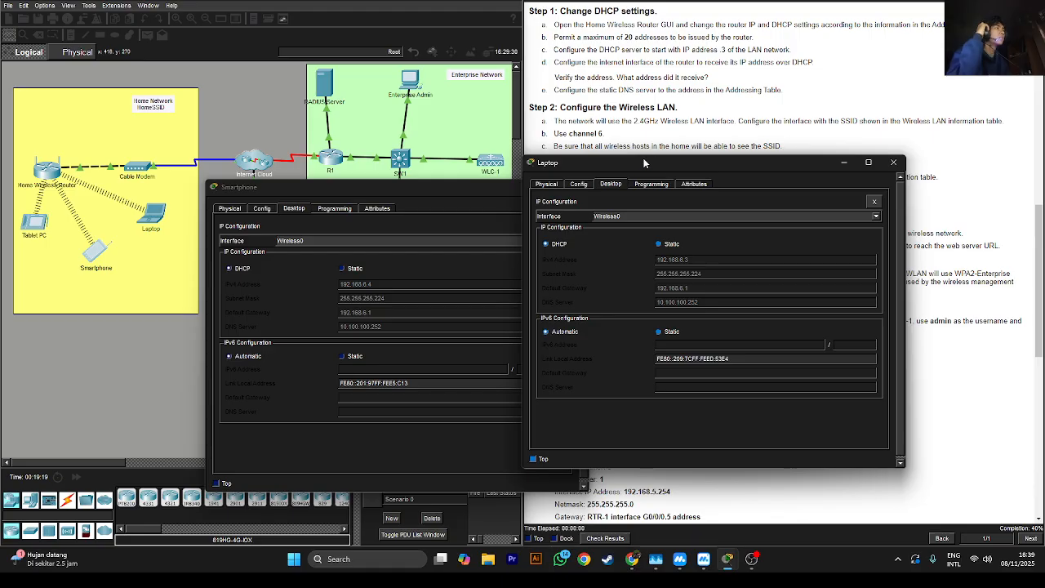
left_click_drag(641, 162, 657, 76)
left_click(38, 223)
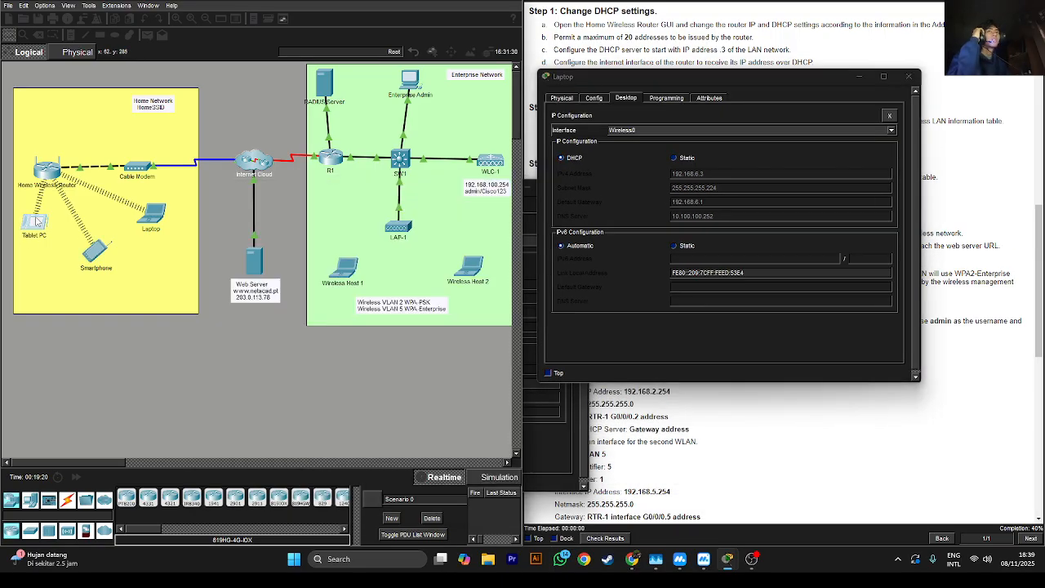
left_click(47, 236)
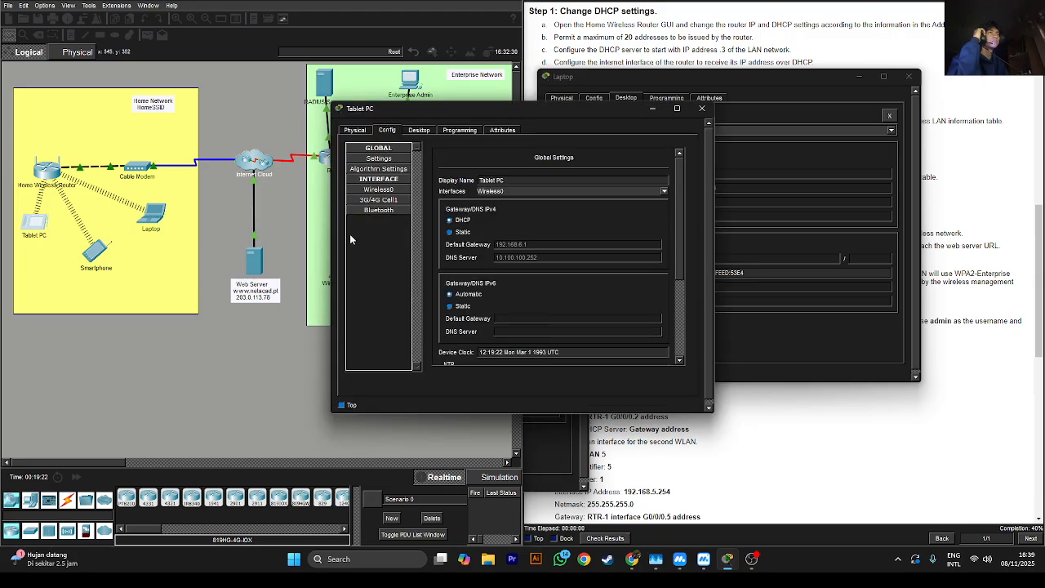
Verify the Tablet PC's DHCP address 192.168.6.5, move its window left, and front the Smartphone
left_click(382, 191)
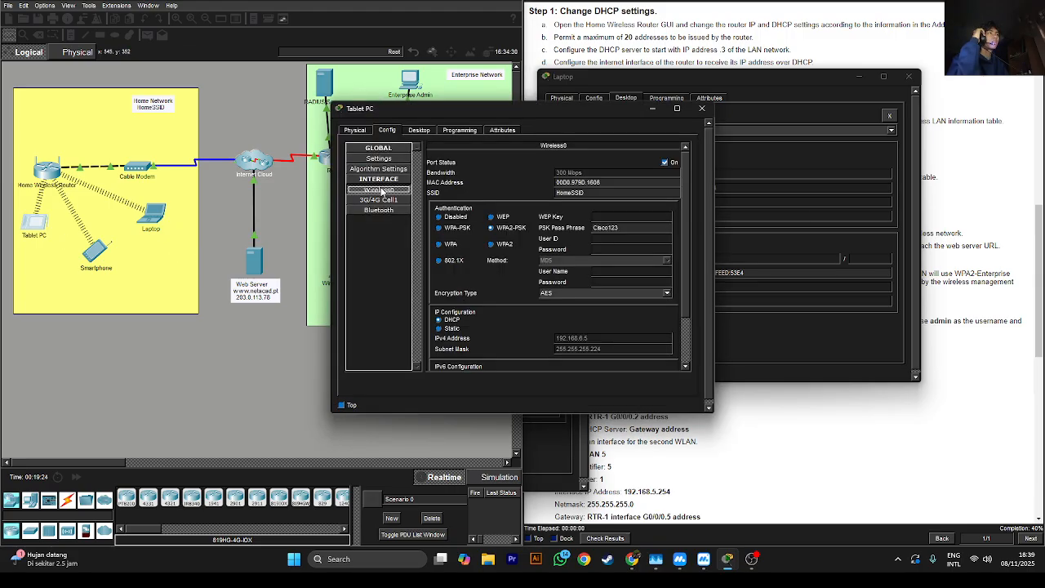
left_click(420, 130)
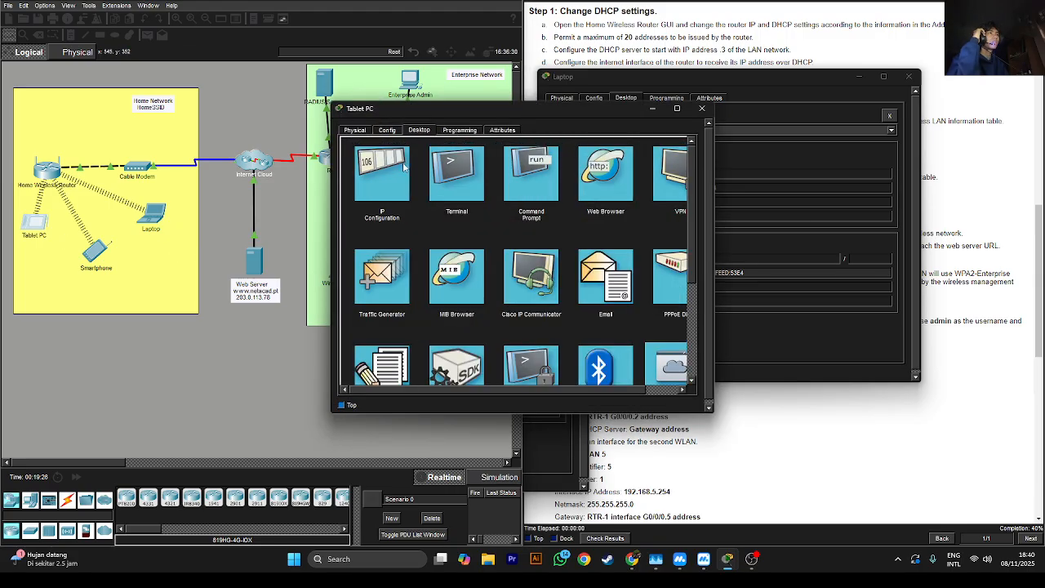
left_click(382, 174)
left_click(391, 97)
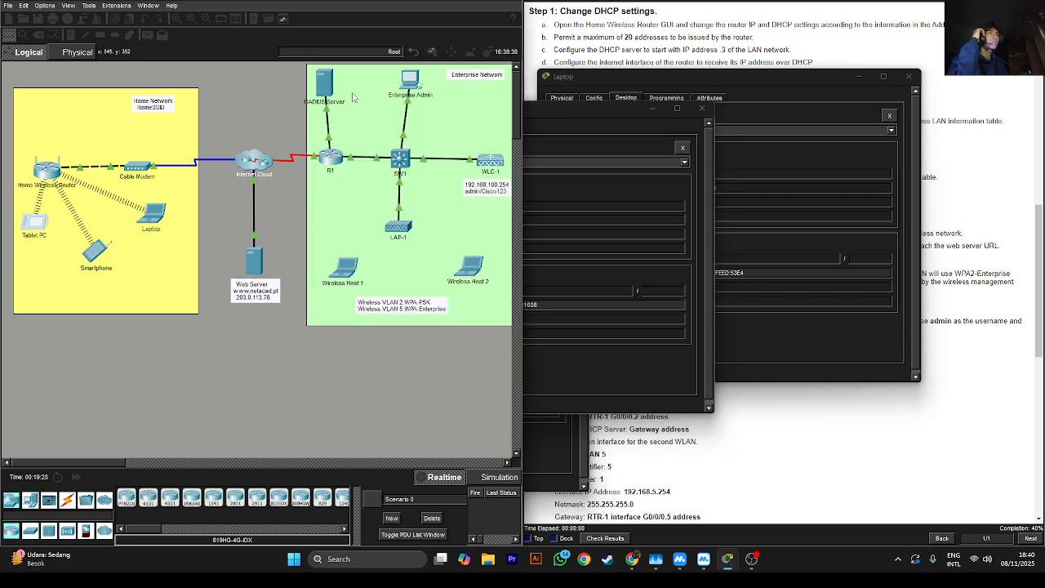
left_click(113, 283)
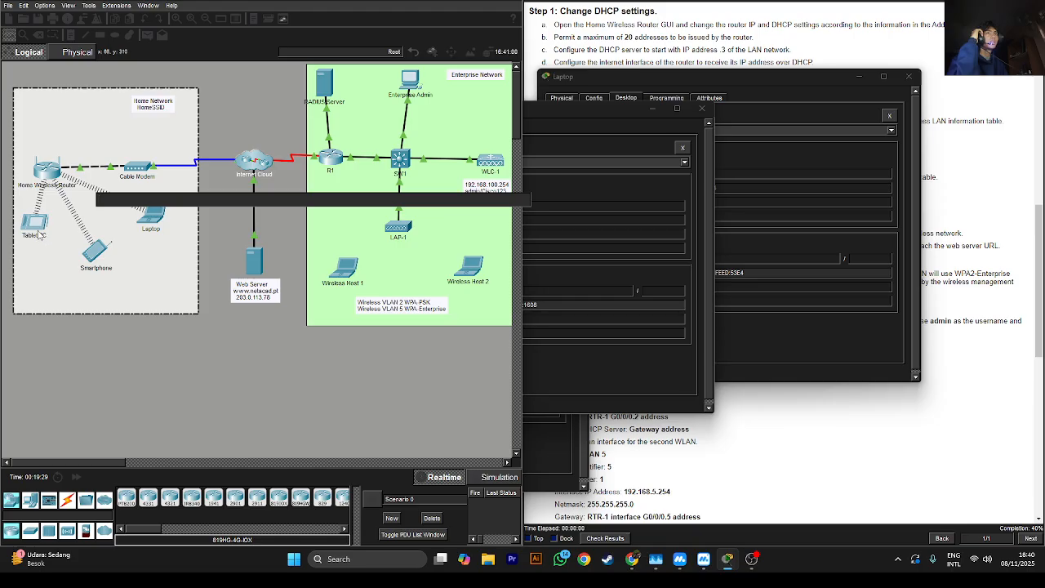
left_click(174, 320)
left_click(30, 223)
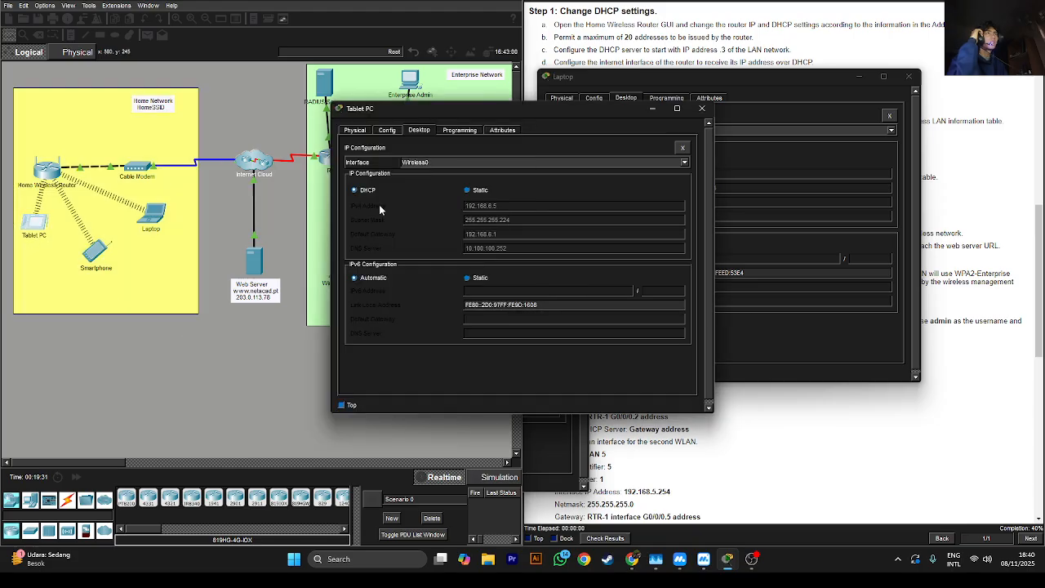
left_click_drag(563, 114, 316, 75)
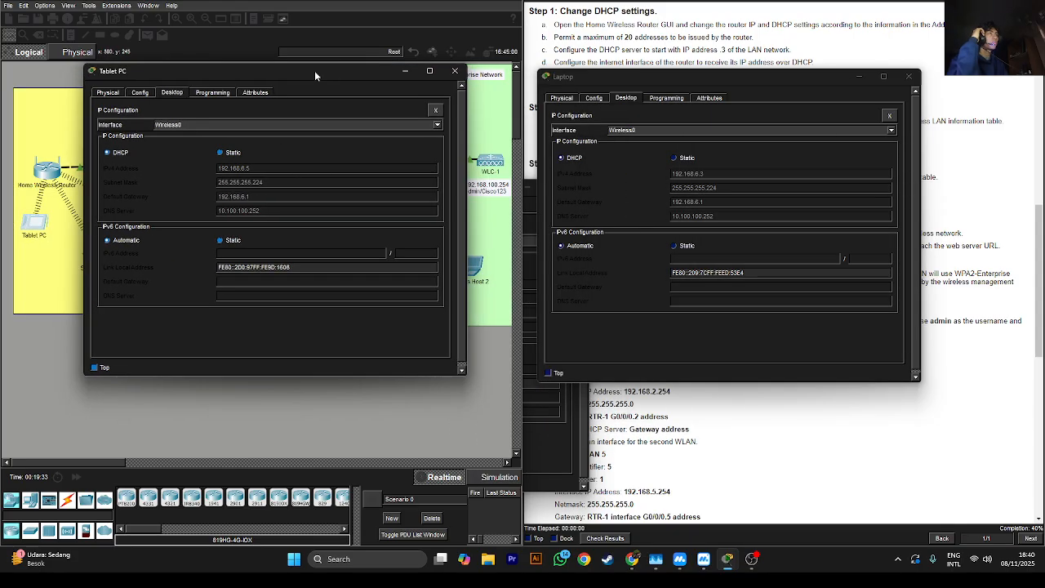
left_click(553, 438)
Ping the Laptop at 192.168.6.3 from the Smartphone's Command Prompt
left_click(342, 209)
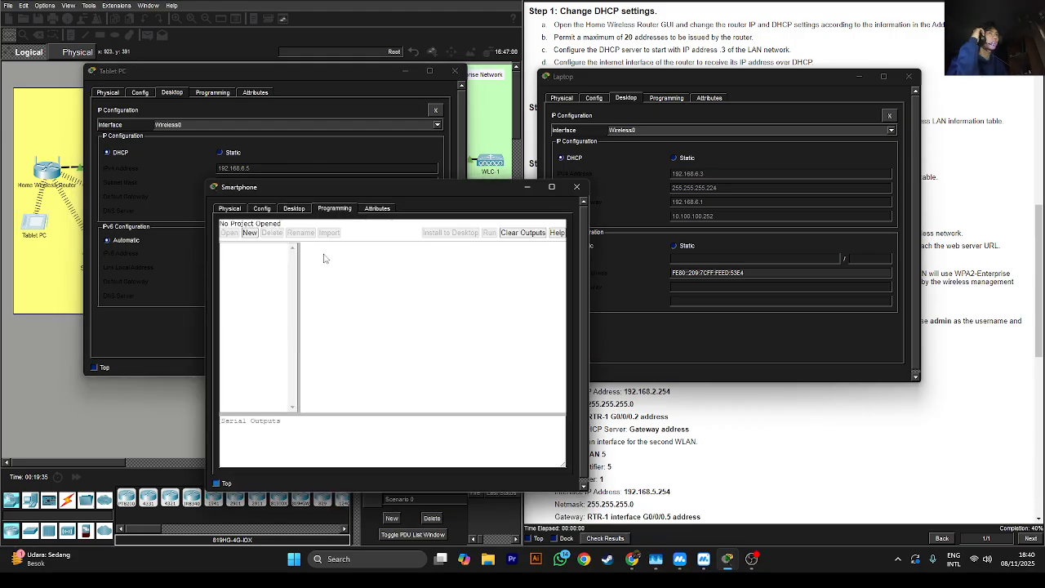
left_click(298, 209)
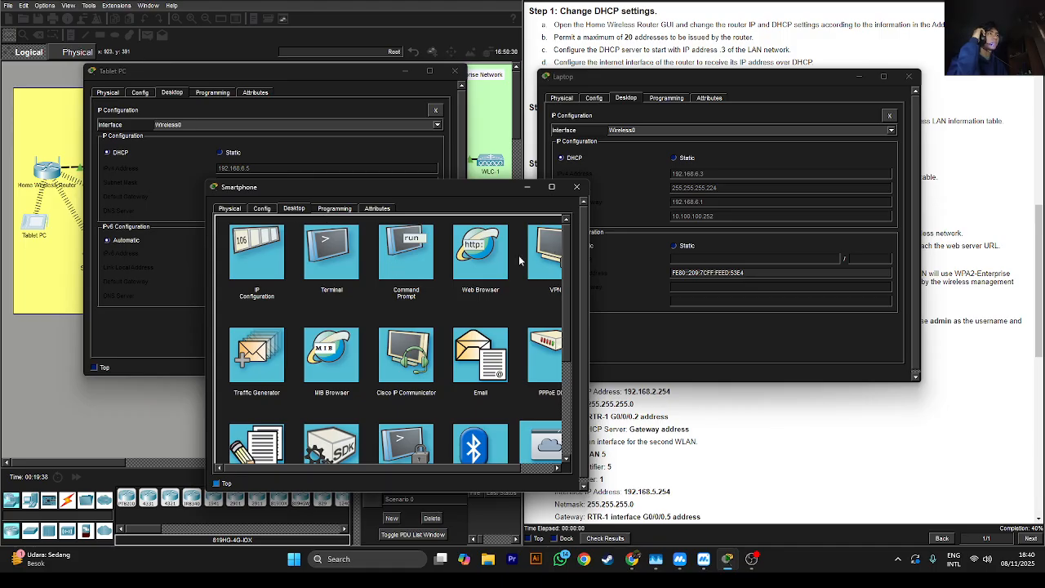
left_click(409, 263)
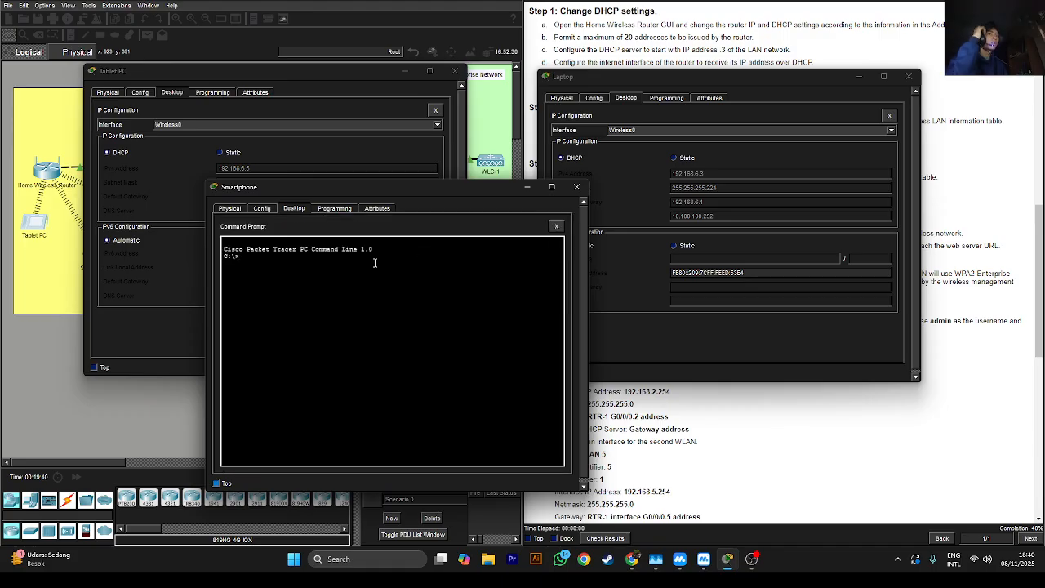
type("ping 192.168.")
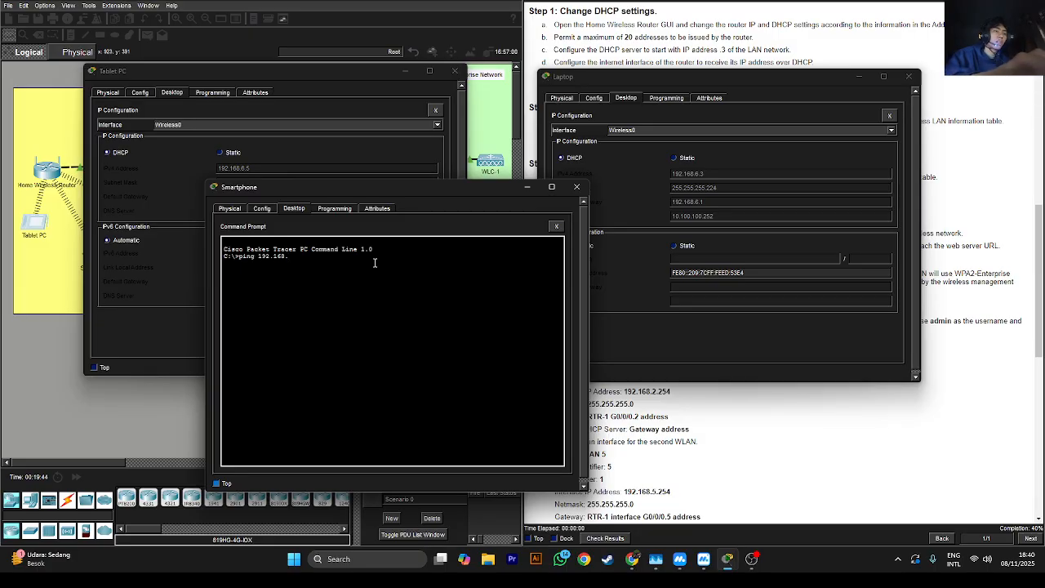
type("6")
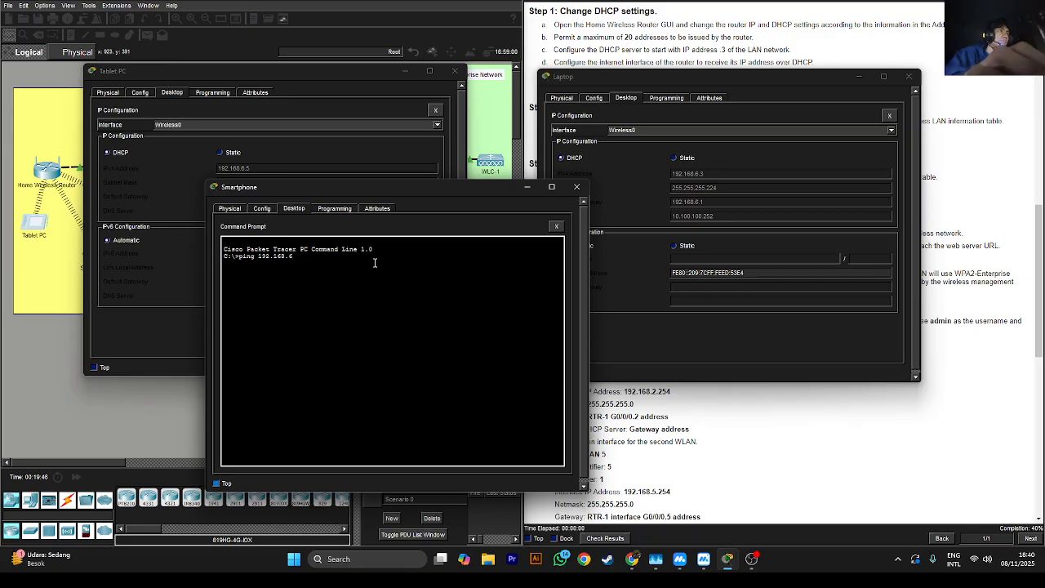
type(".")
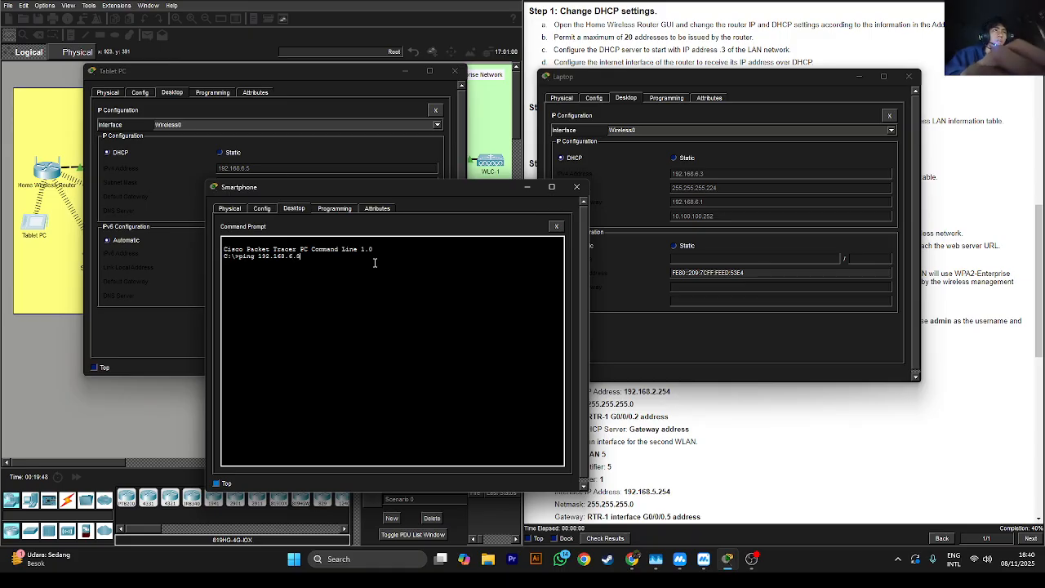
type("3")
key("Return")
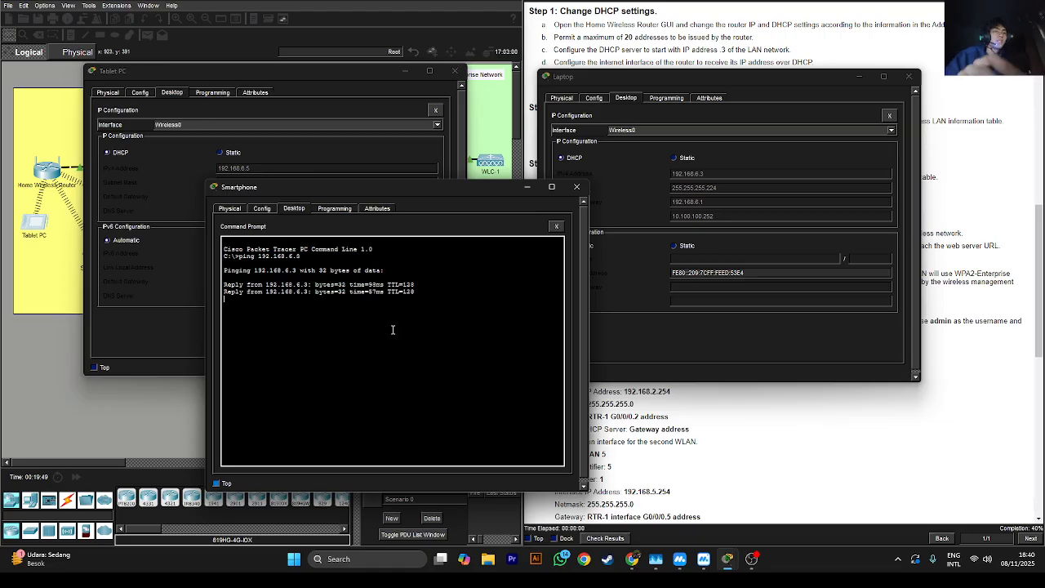
Ping the Tablet PC at 192.168.6.5, then close the Tablet PC and Smartphone windows
key("ctrl+c")
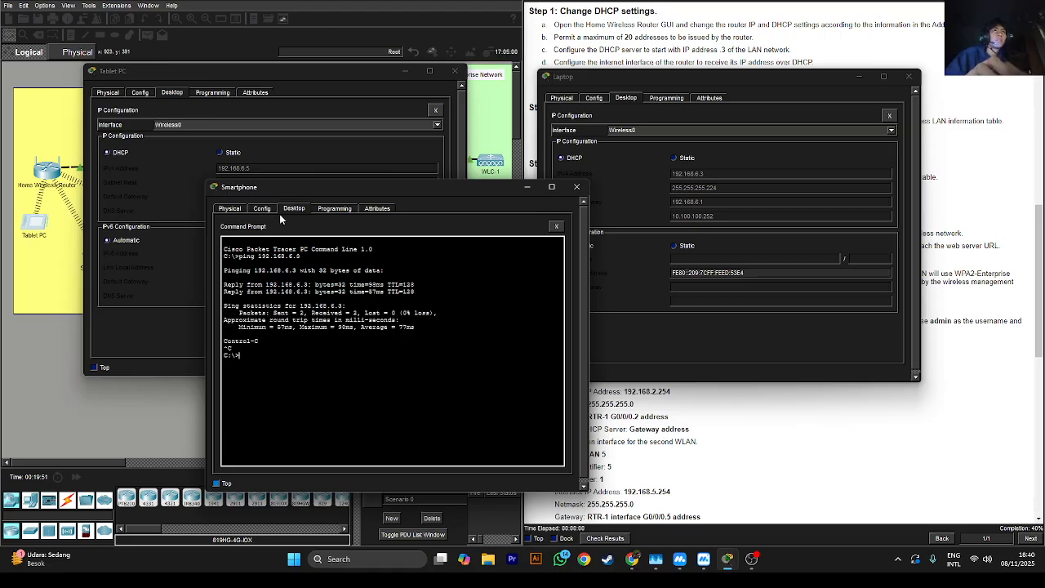
key("Up")
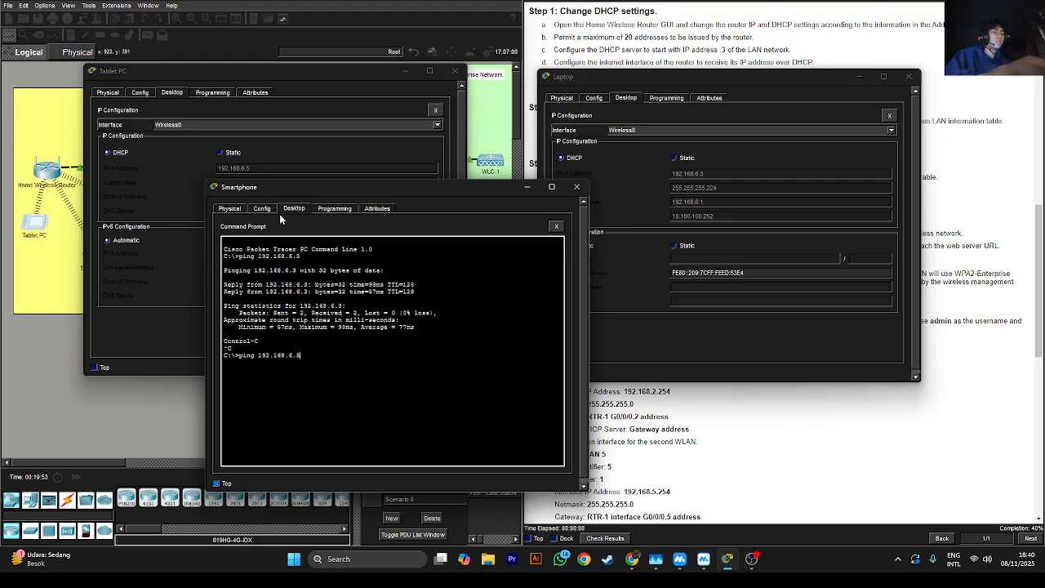
key("Return")
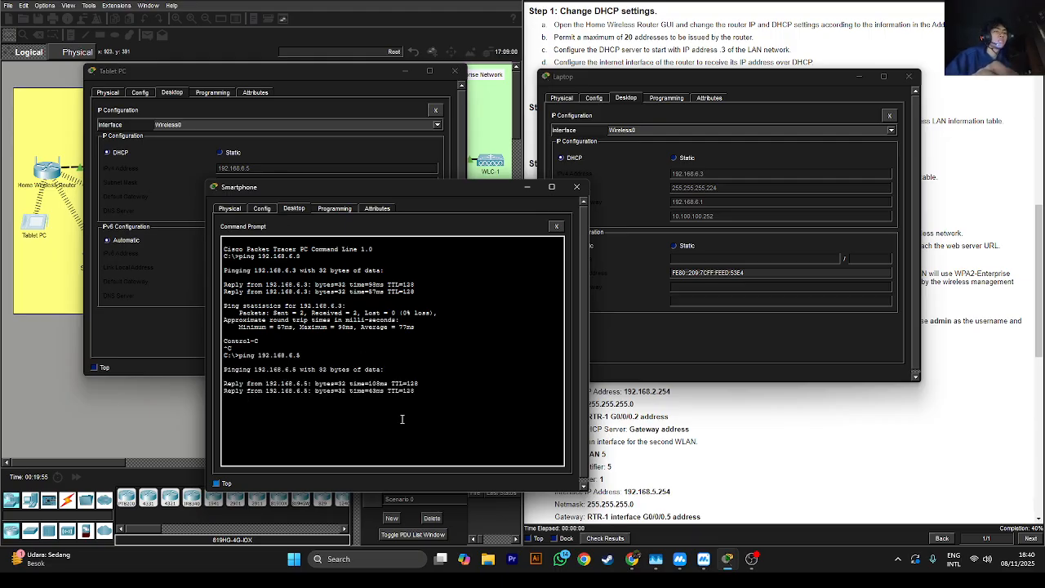
key("ctrl+c")
left_click(455, 70)
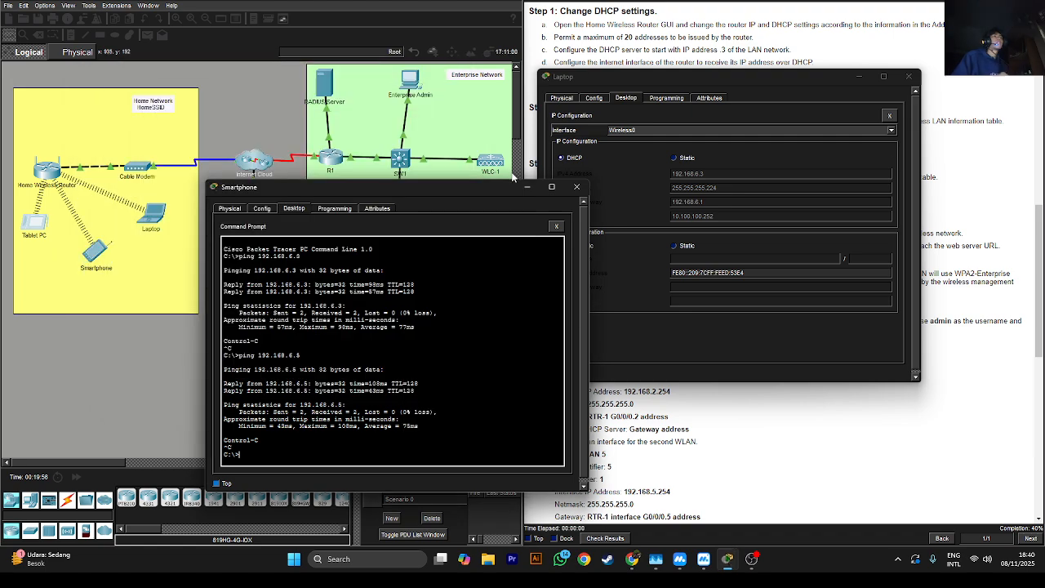
left_click(576, 186)
Close the laptop window, scroll the instructions to Part 2 Step 1a, and open the Enterprise Admin PC
left_click(909, 76)
scroll(715, 204, "down", 2)
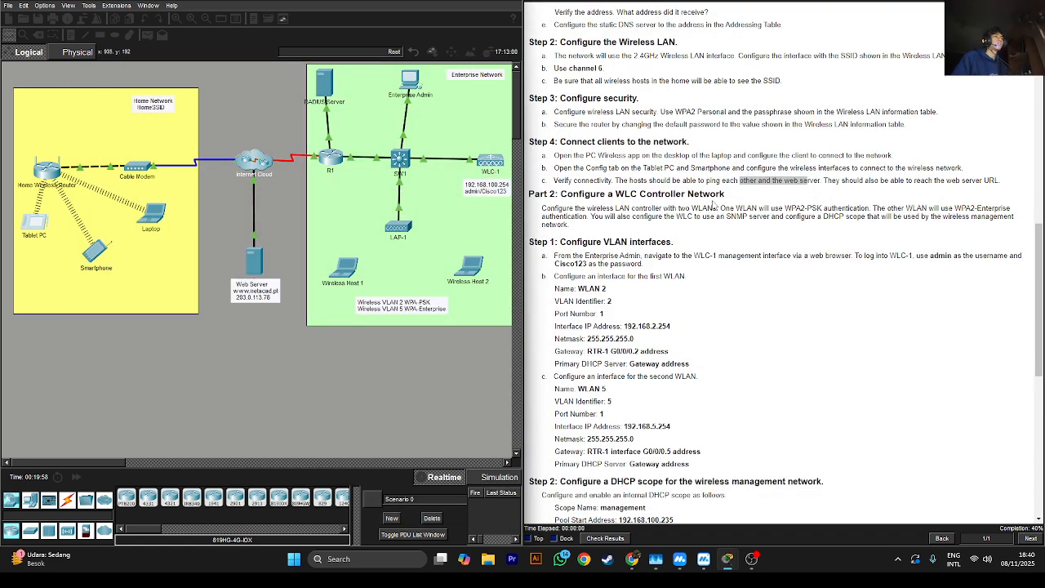
scroll(716, 205, "down", 2)
left_click_drag(591, 129, 597, 129)
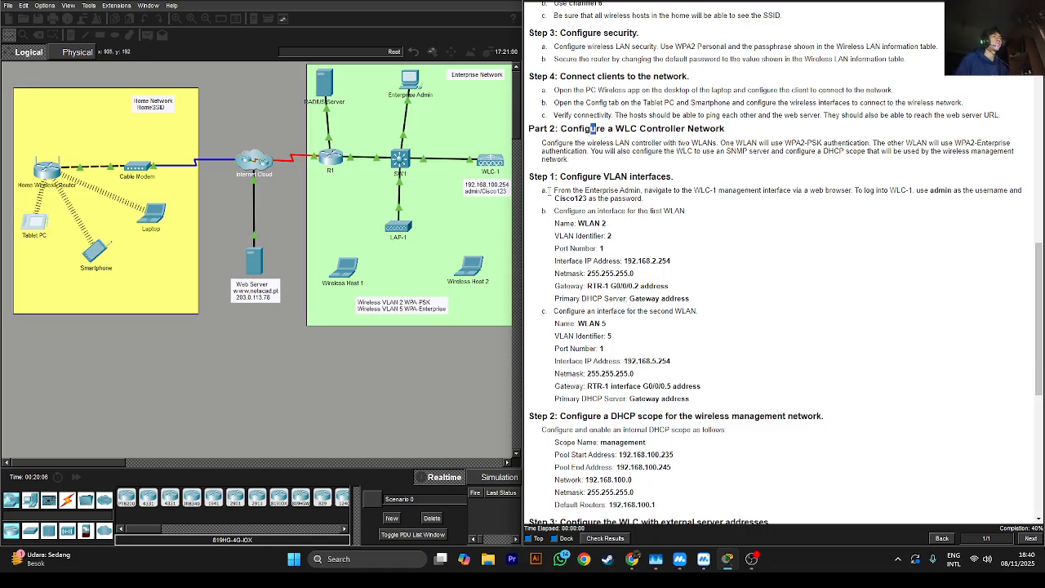
left_click_drag(614, 190, 677, 199)
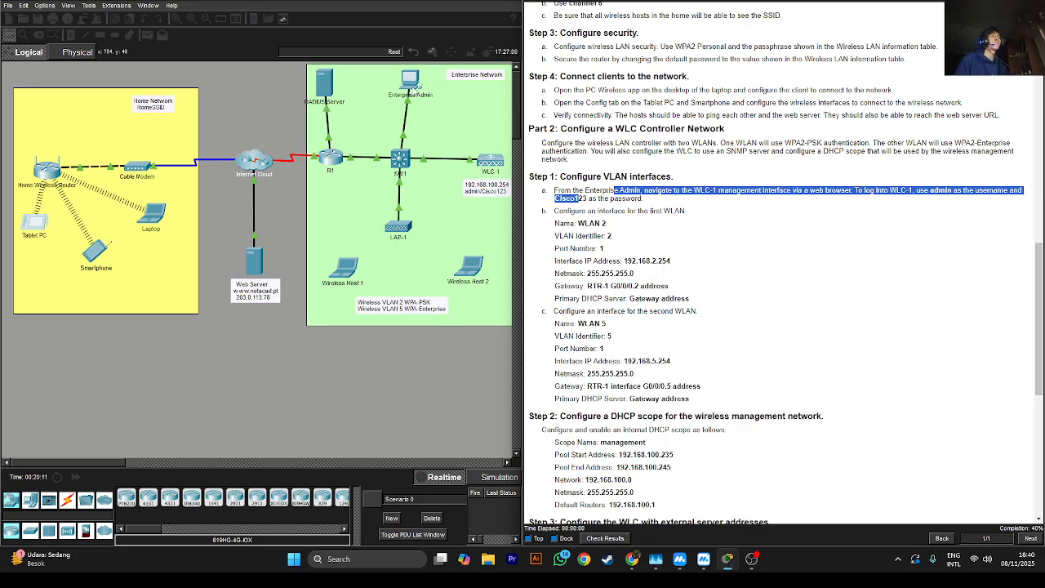
left_click(413, 83)
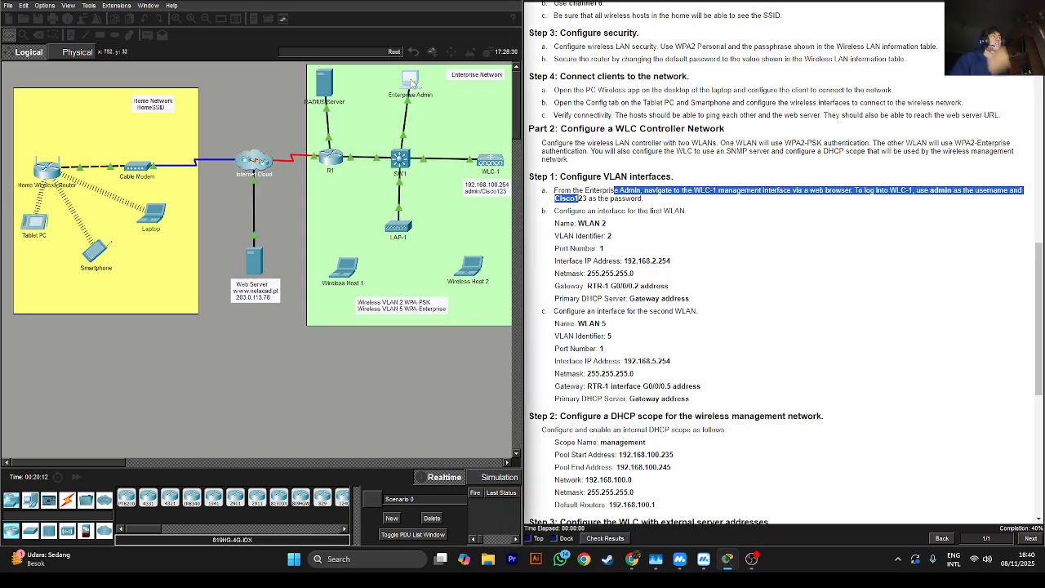
left_click(412, 83)
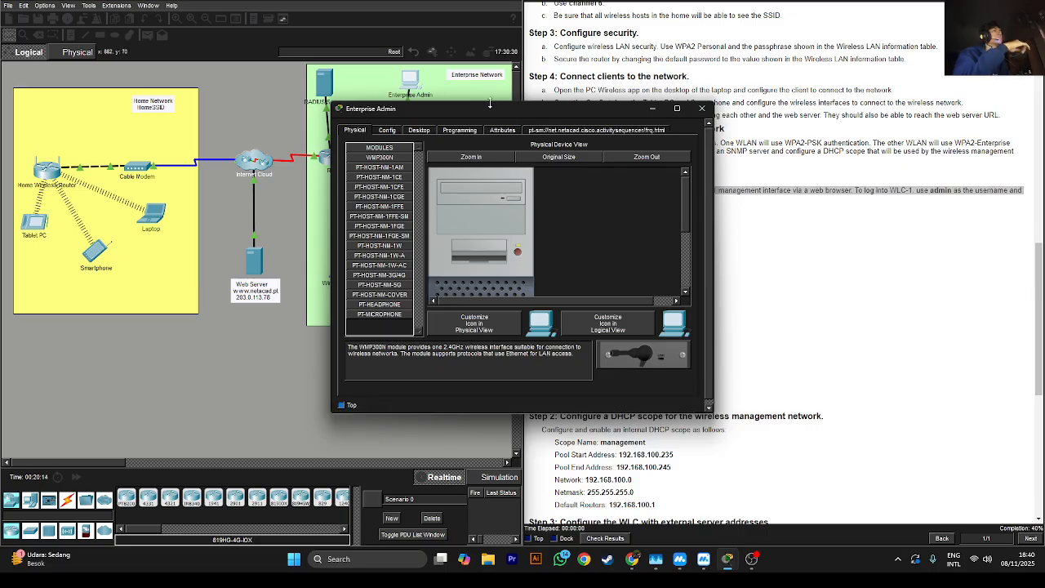
Move the Enterprise Admin window left, show its Desktop applications, and scroll the instructions back up
left_click_drag(460, 108, 290, 110)
left_click(232, 129)
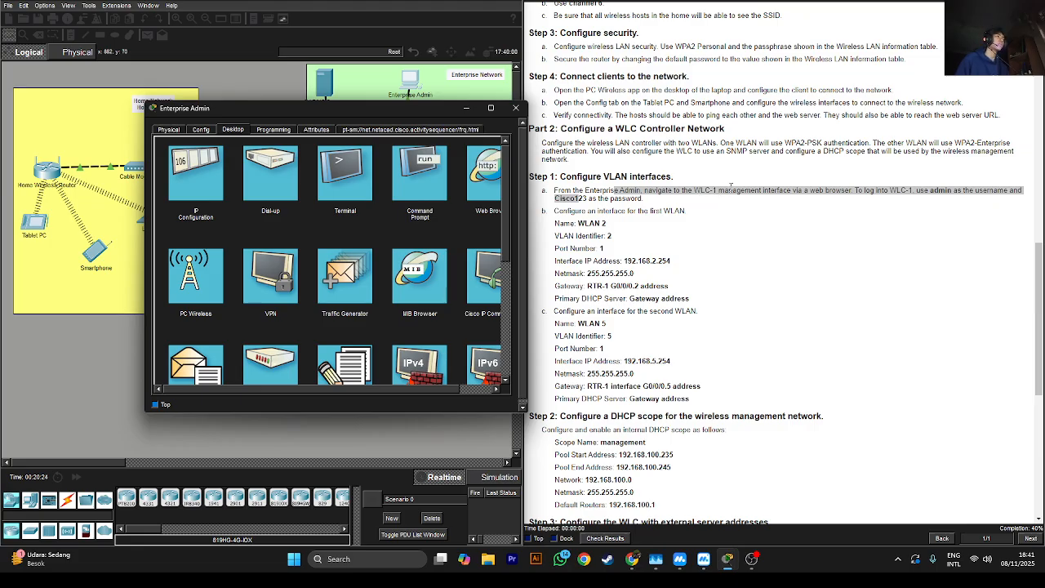
left_click(719, 191)
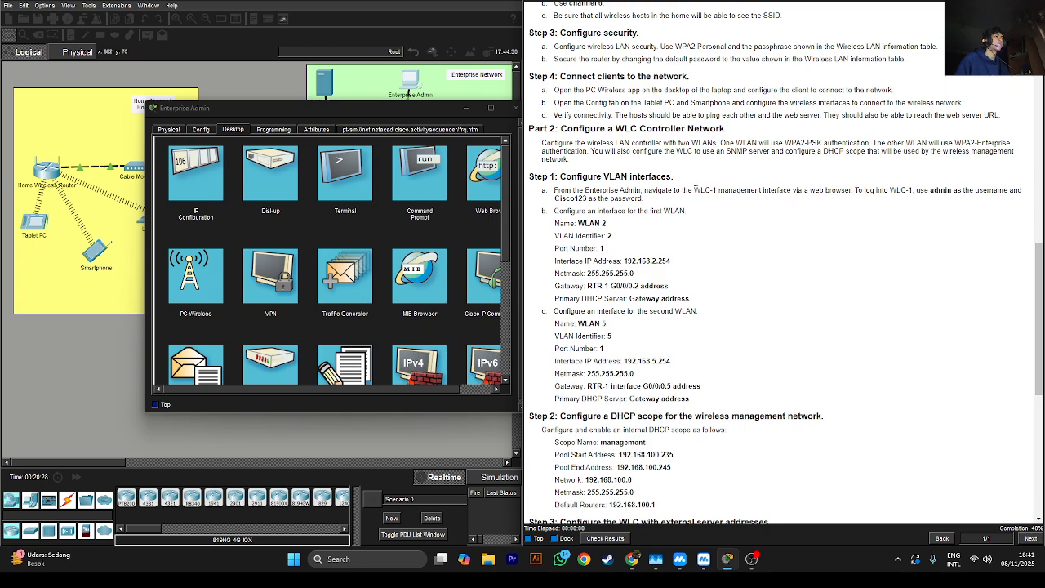
left_click_drag(694, 190, 717, 190)
left_click_drag(1038, 273, 1040, 115)
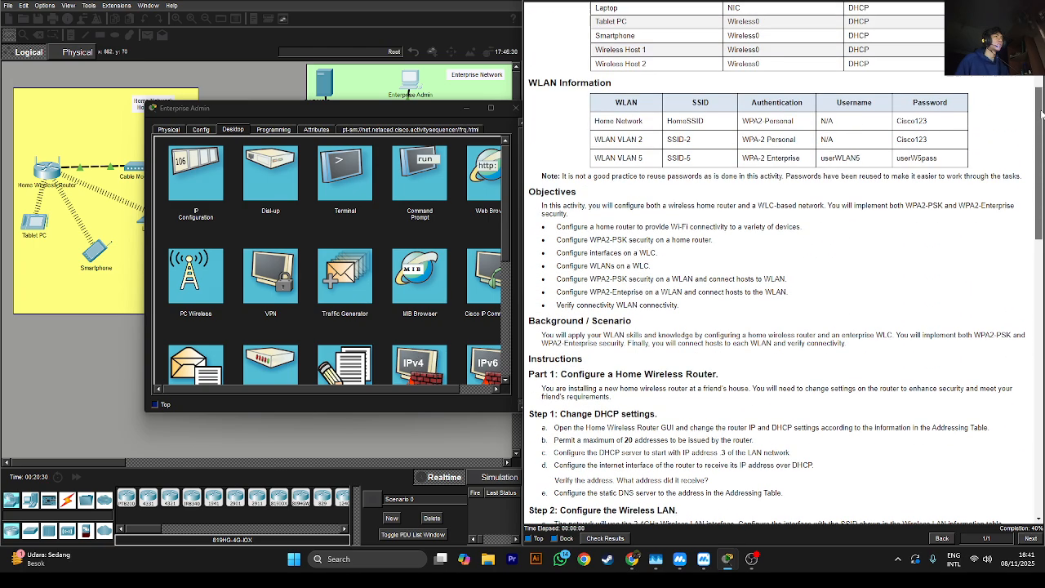
scroll(722, 89, "up", 5)
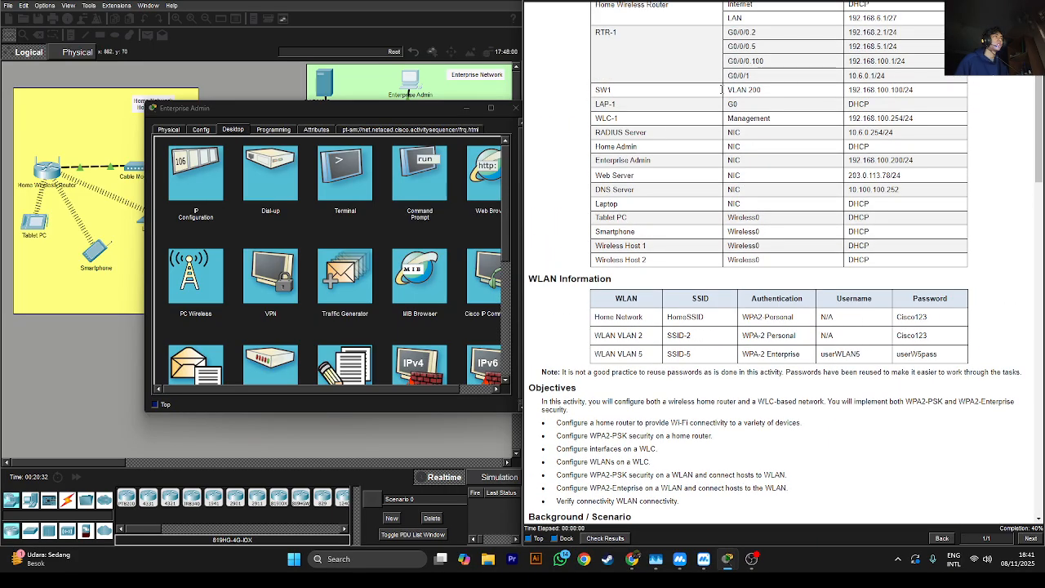
Find WLC-1's management IP in the addressing table and launch the Web Browser
left_click_drag(602, 119, 627, 120)
left_click_drag(1039, 127, 777, 140)
left_click(758, 134)
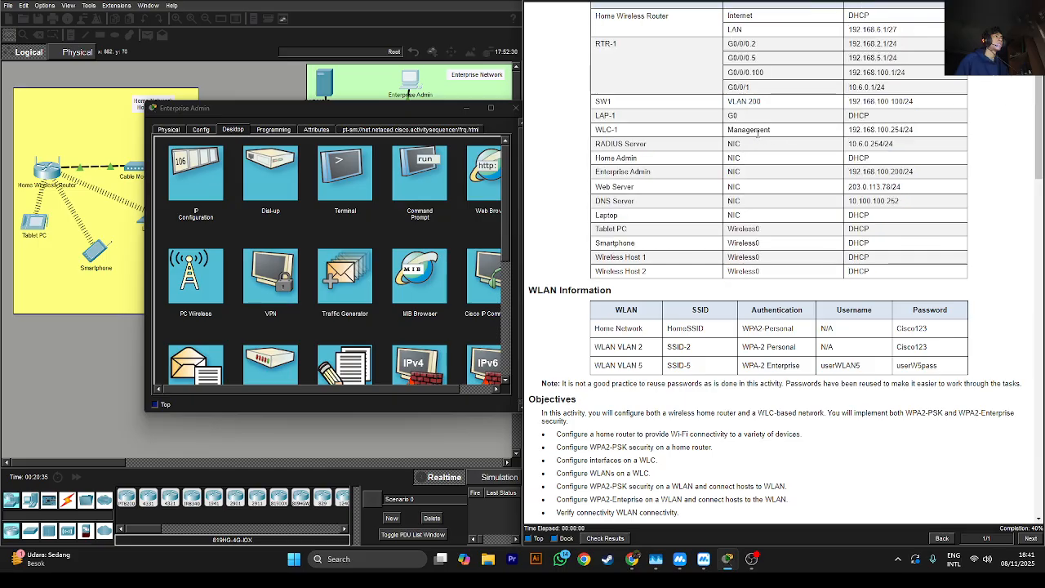
left_click_drag(849, 129, 903, 129)
left_click(904, 129)
left_click(491, 183)
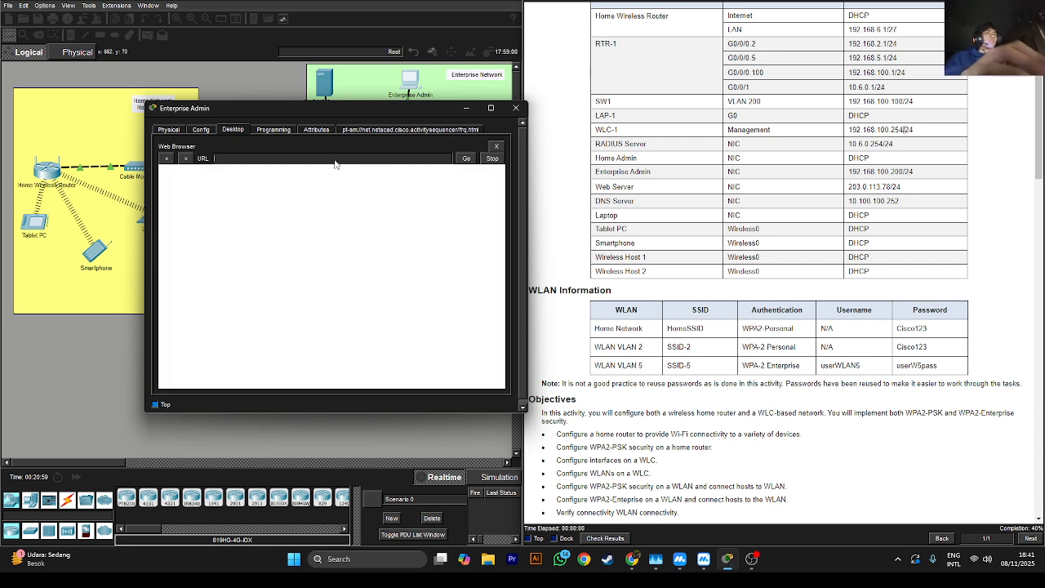
type("htt")
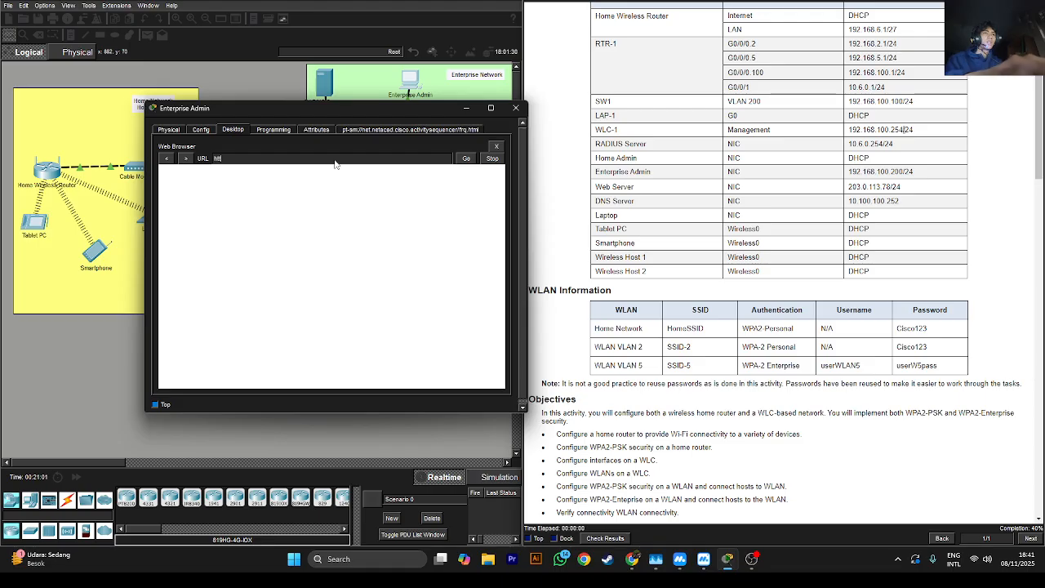
type("ps://")
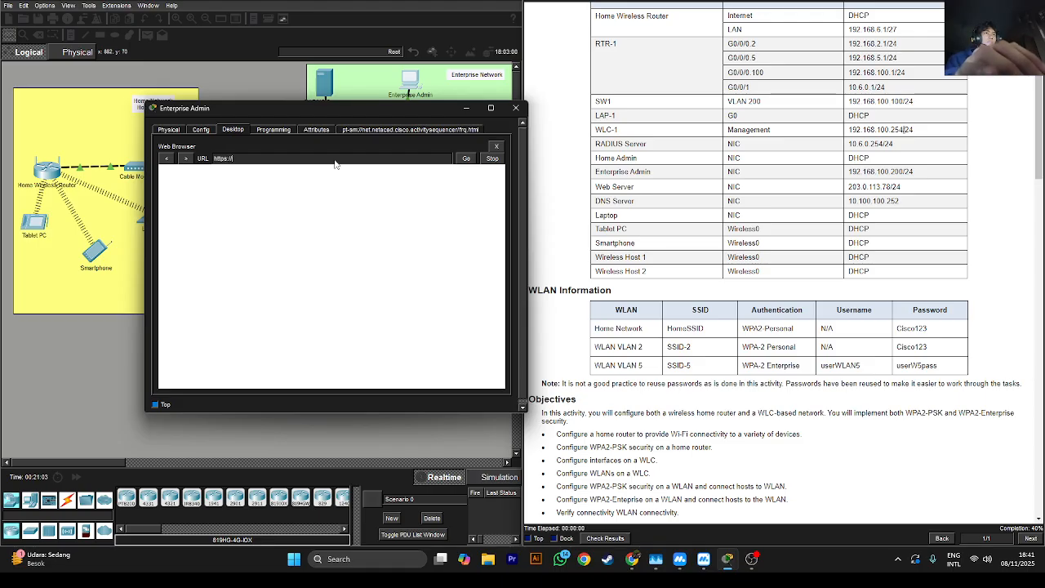
type("19")
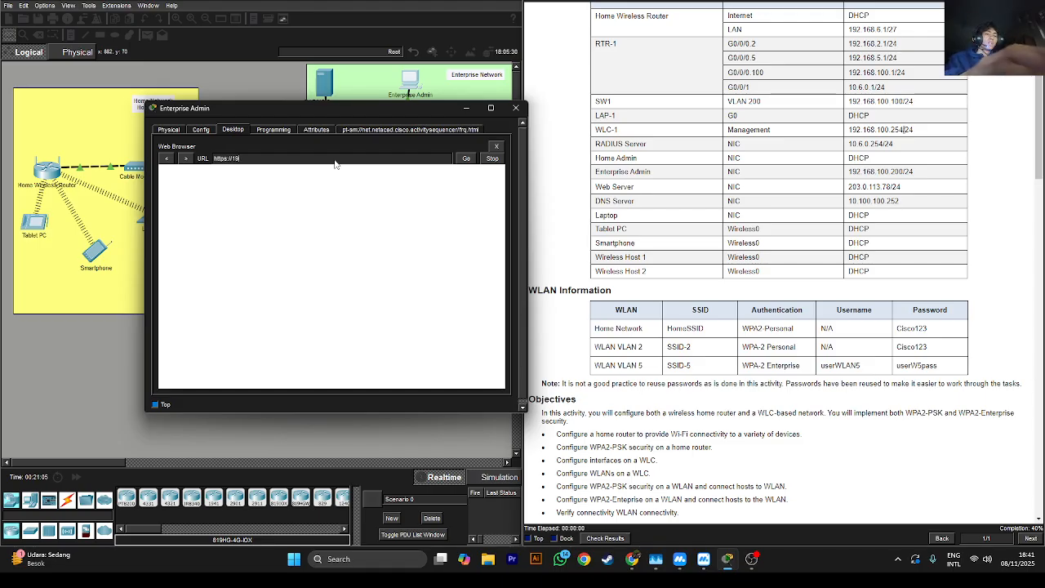
type("2.168")
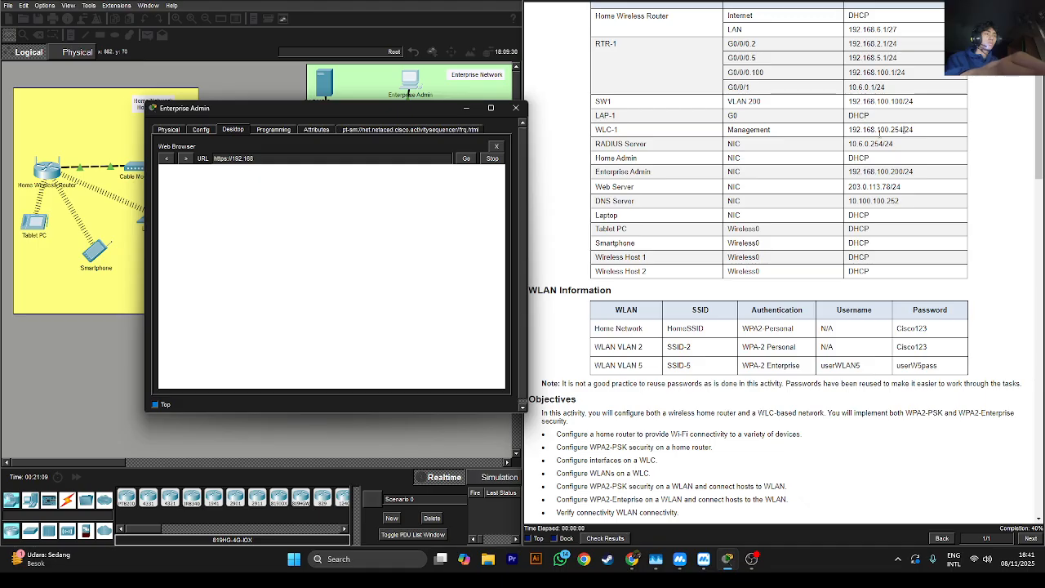
type(".100.2")
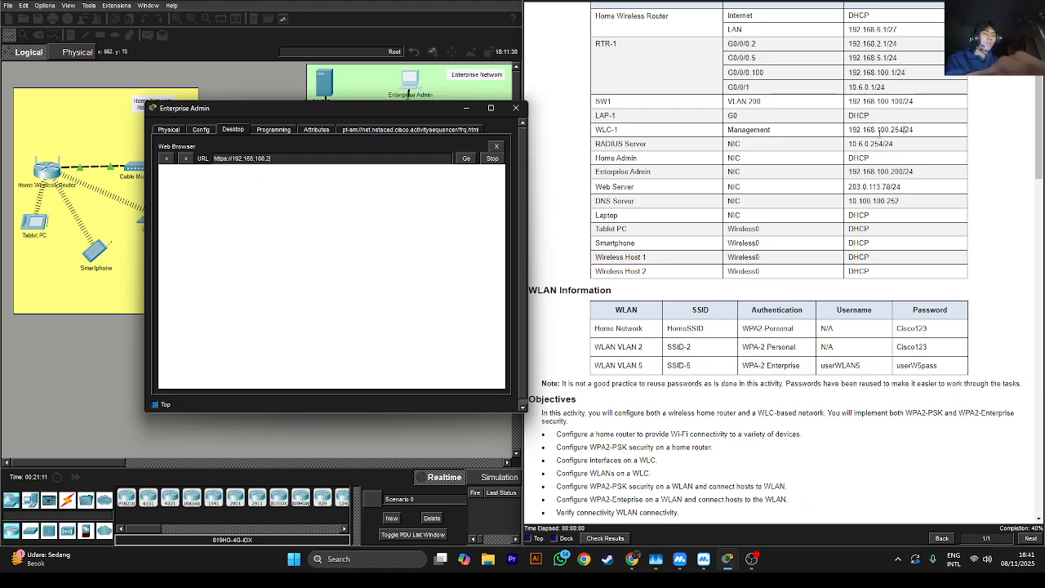
type("54")
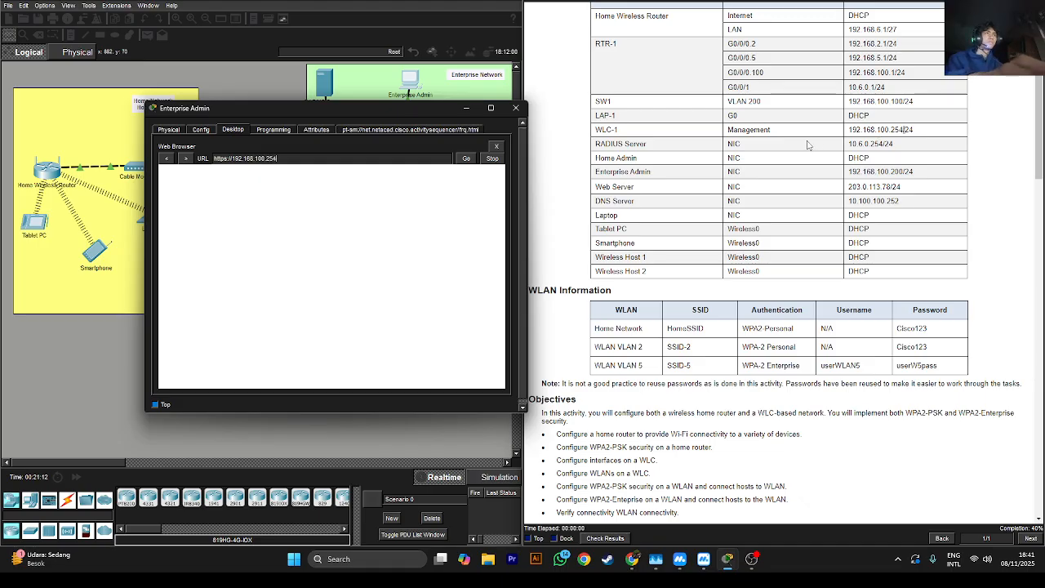
left_click(466, 158)
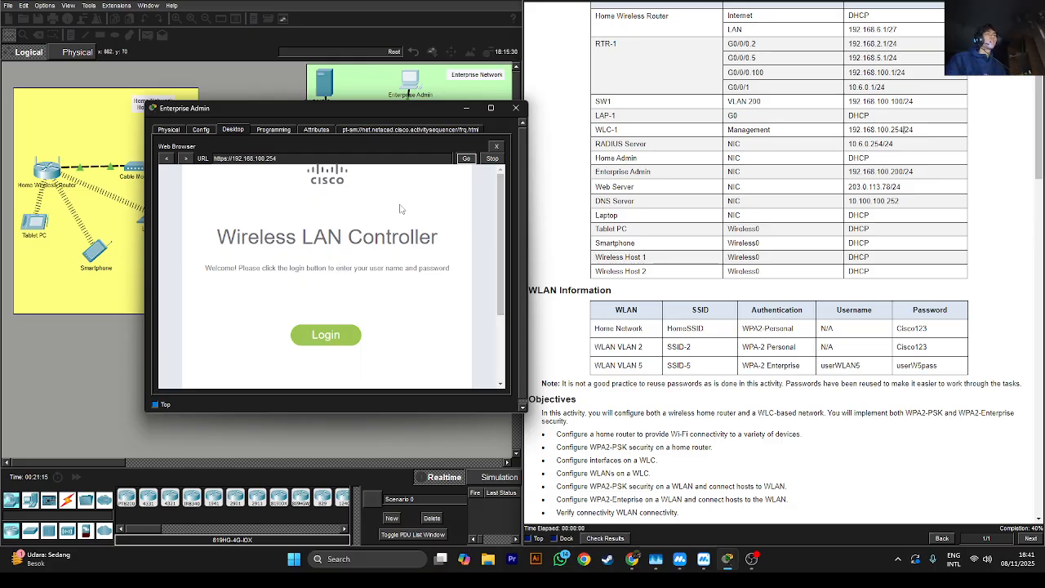
scroll(822, 278, "down", 10)
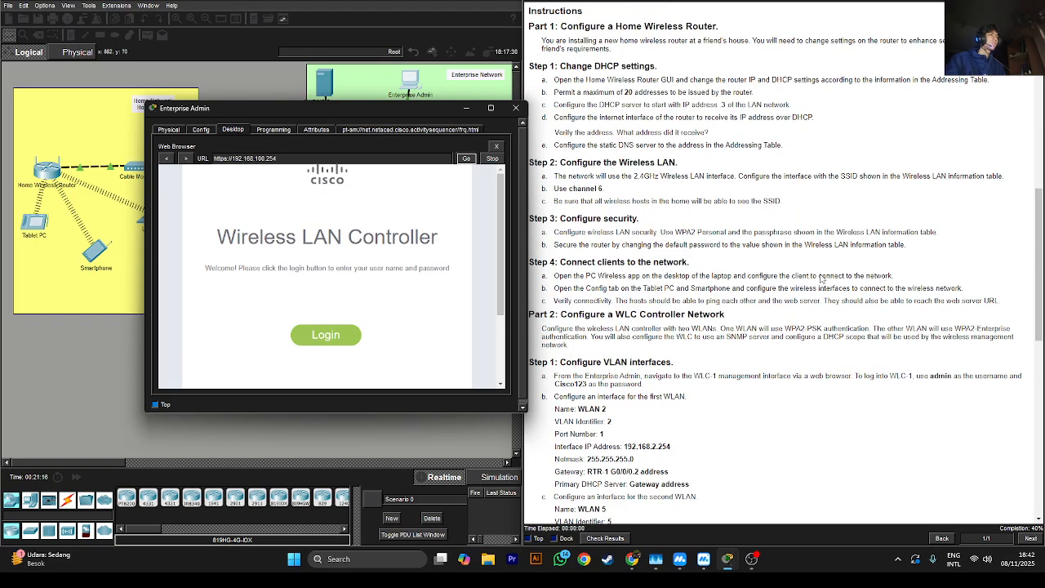
Log in to WLC-1 with the admin account and its password to reach the Monitor Summary
scroll(822, 279, "down", 3)
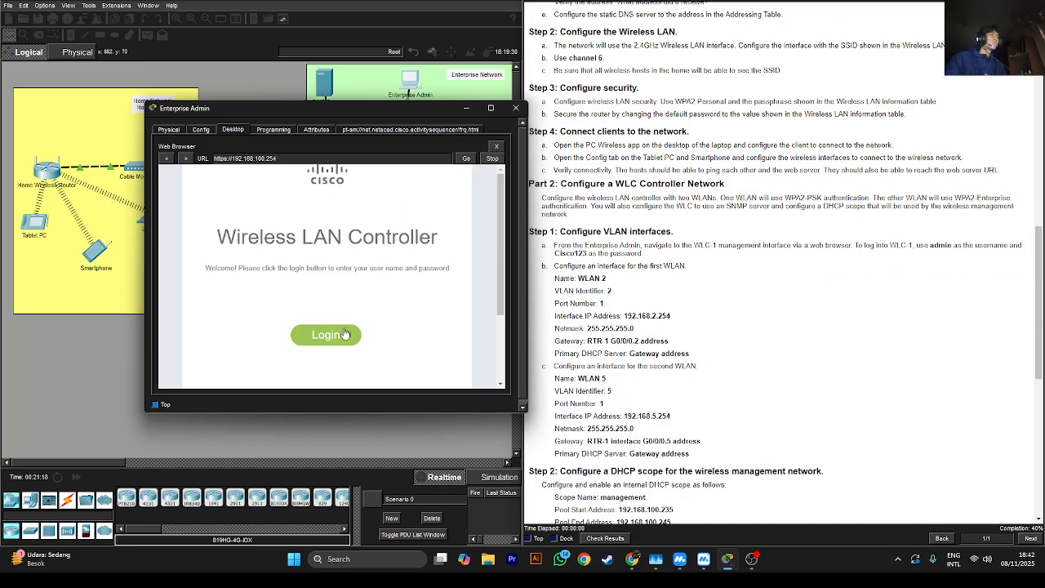
left_click(345, 334)
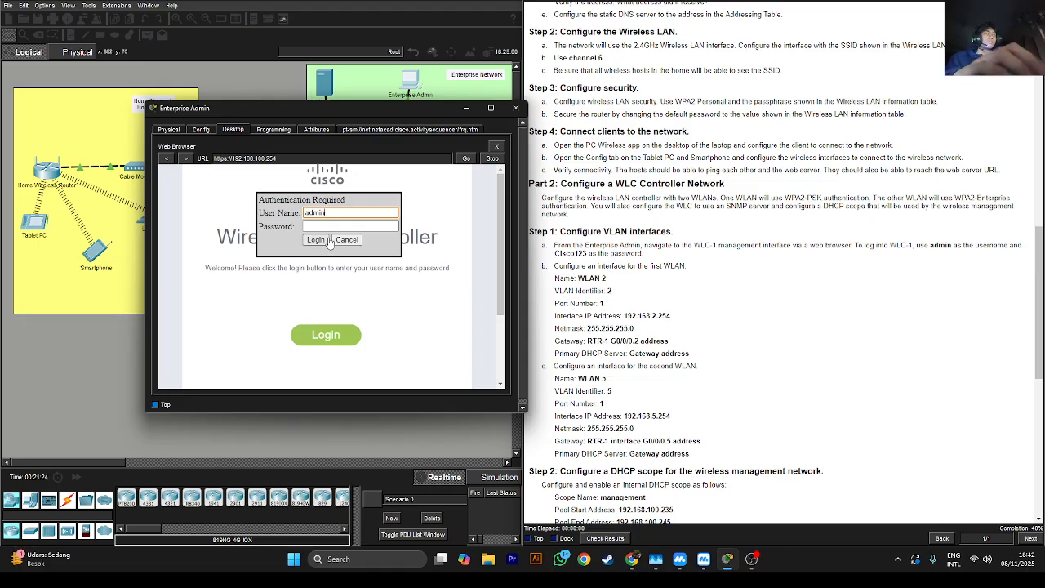
left_click(343, 228)
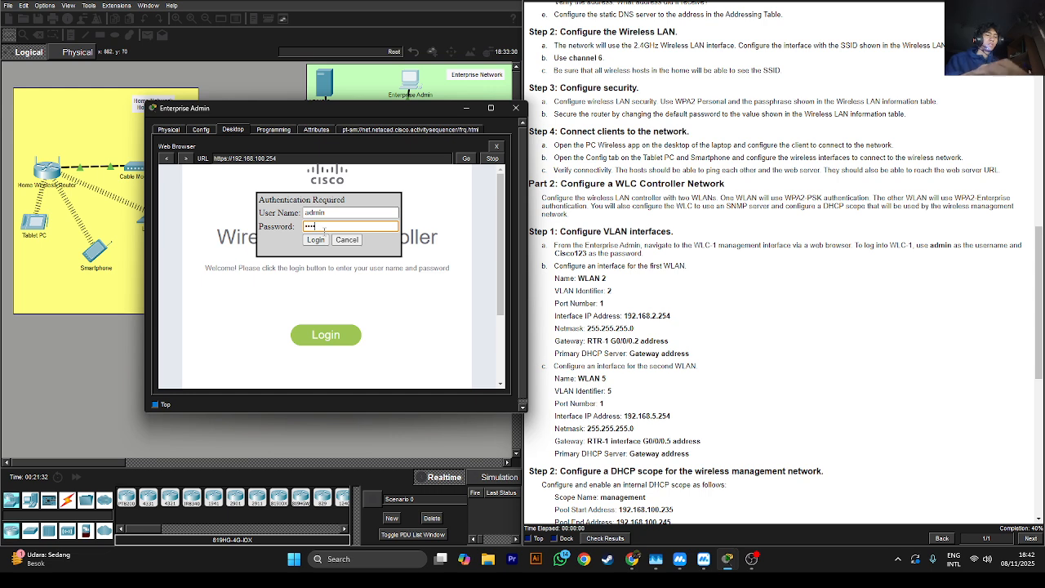
type("Cisco123")
left_click(320, 239)
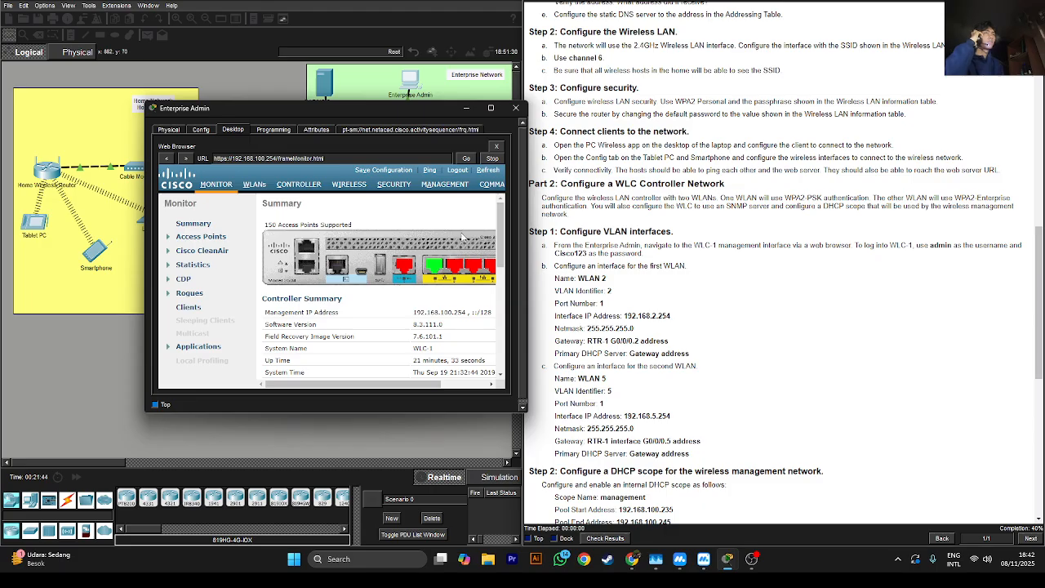
Navigate to Controller > Interfaces and open the New interface form
left_click(288, 183)
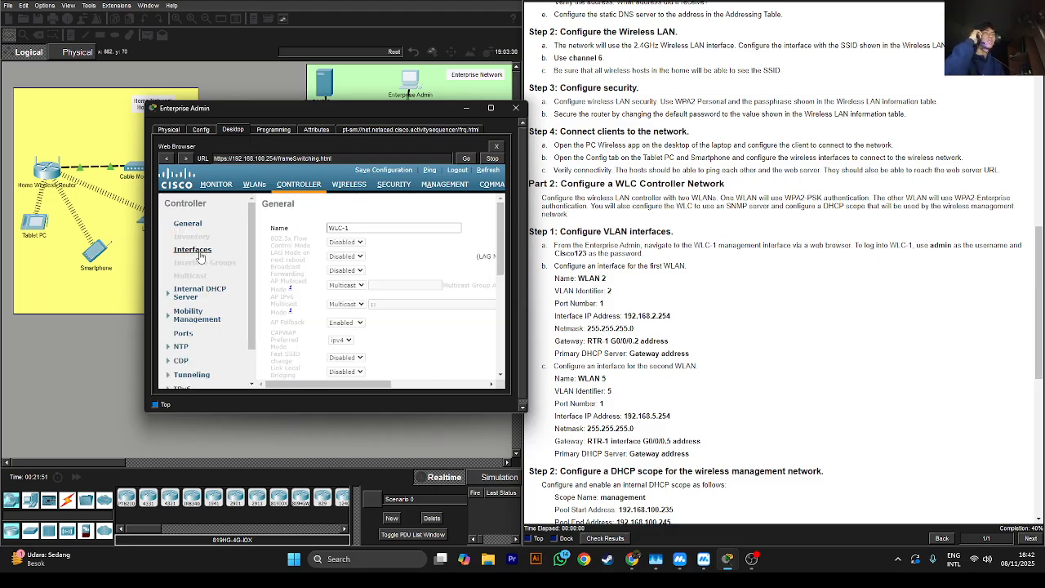
left_click(180, 251)
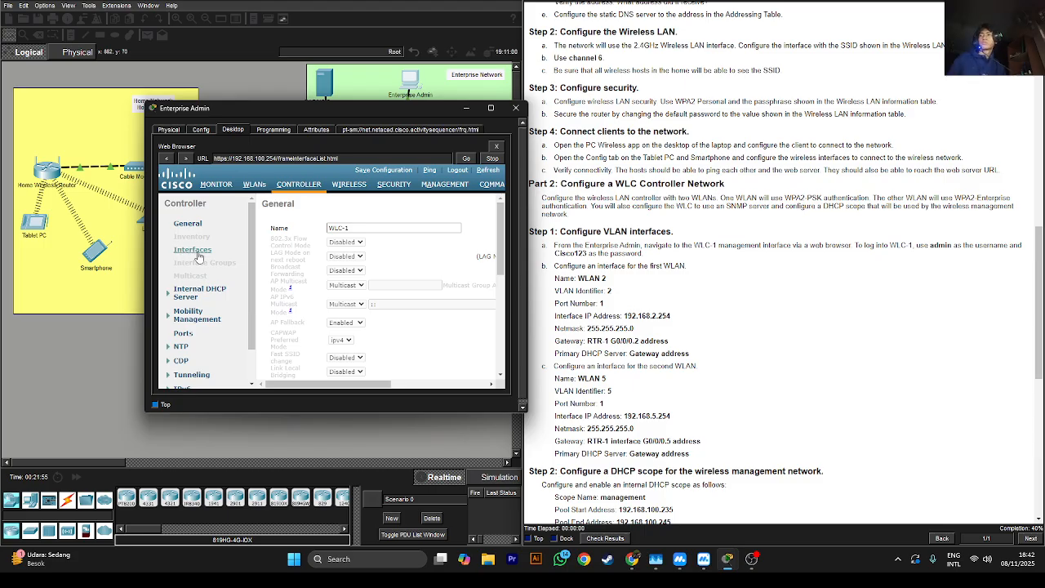
left_click(198, 257)
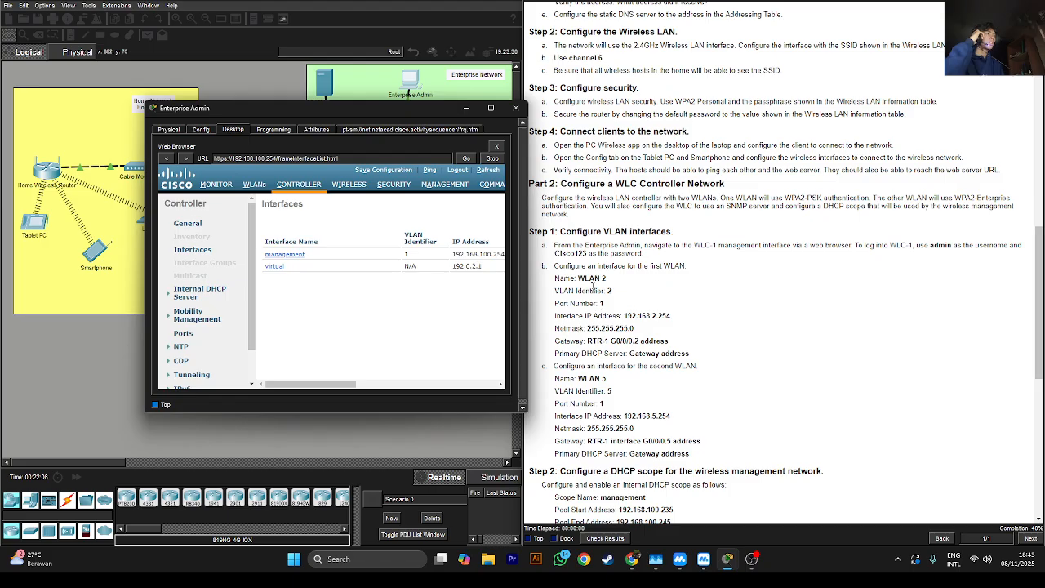
left_click_drag(339, 384, 481, 230)
left_click(486, 207)
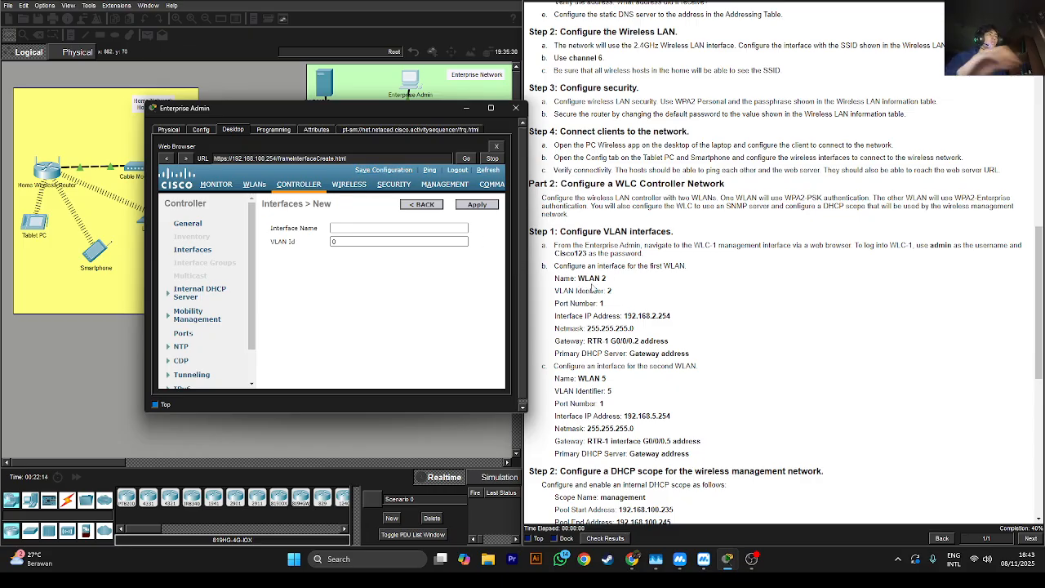
Name the new interface WLAN 2, give it VLAN Id 2, and apply
left_click(403, 230)
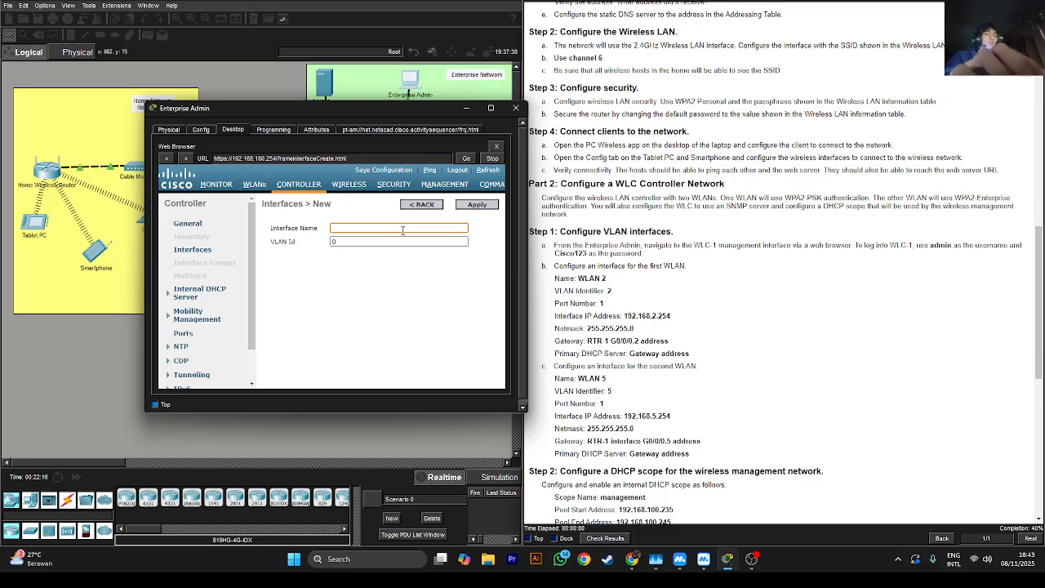
type("WLAN 2")
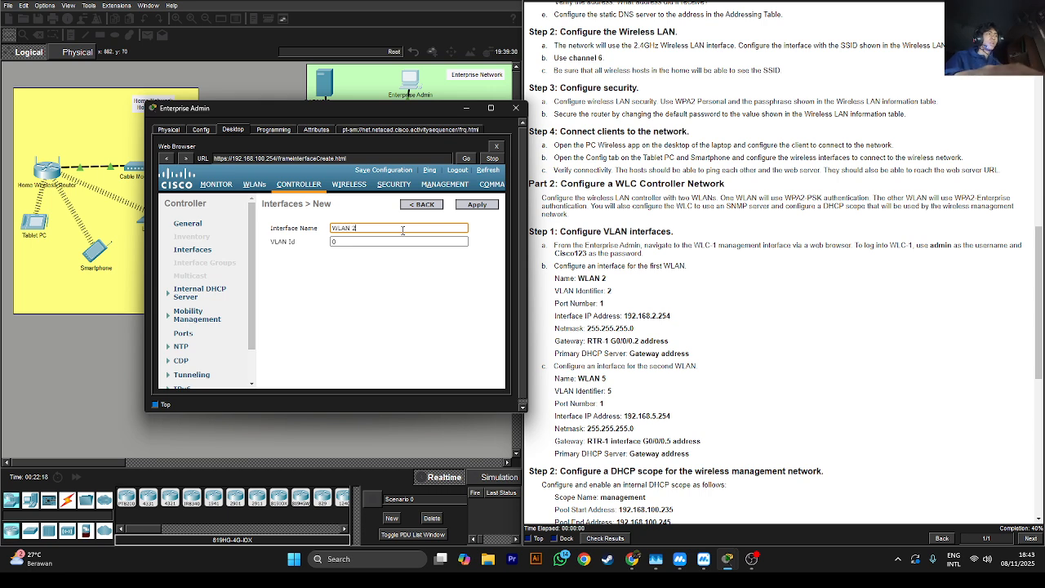
double_click(354, 241)
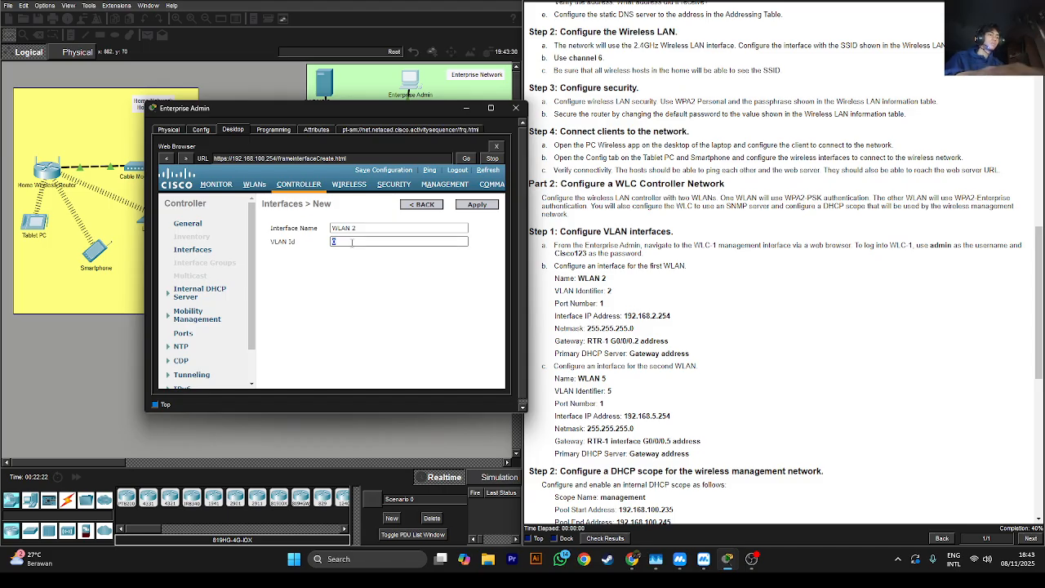
type("2")
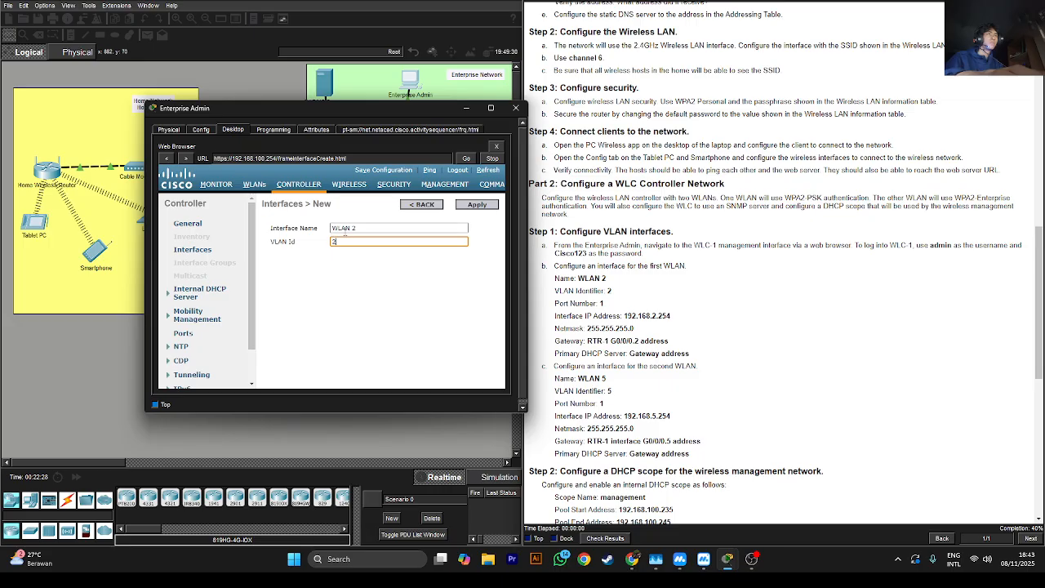
left_click(467, 206)
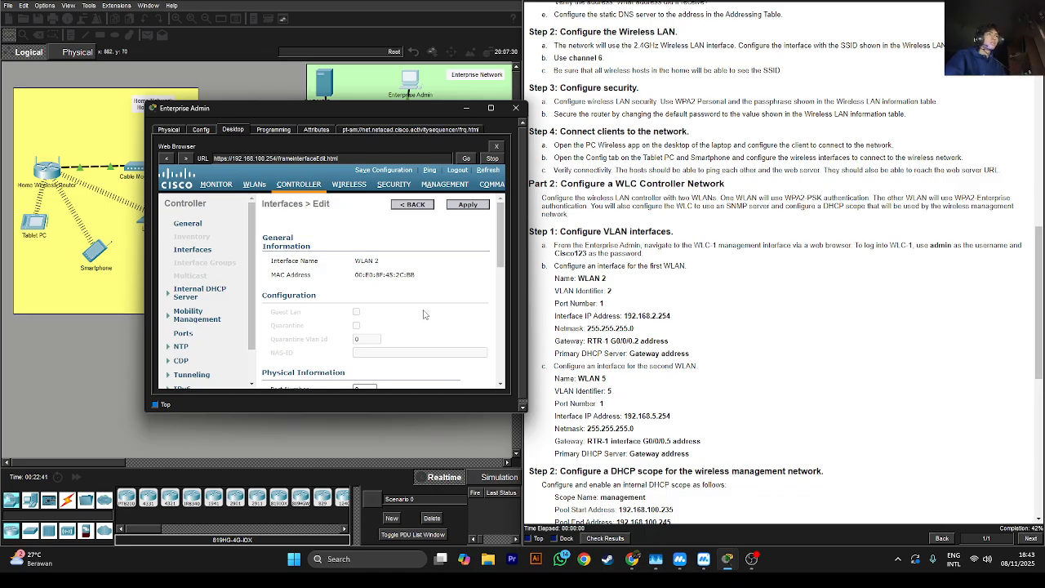
Set WLAN 2's port number to 1 and its IP address to 192.168.2.254
scroll(418, 322, "down", 2)
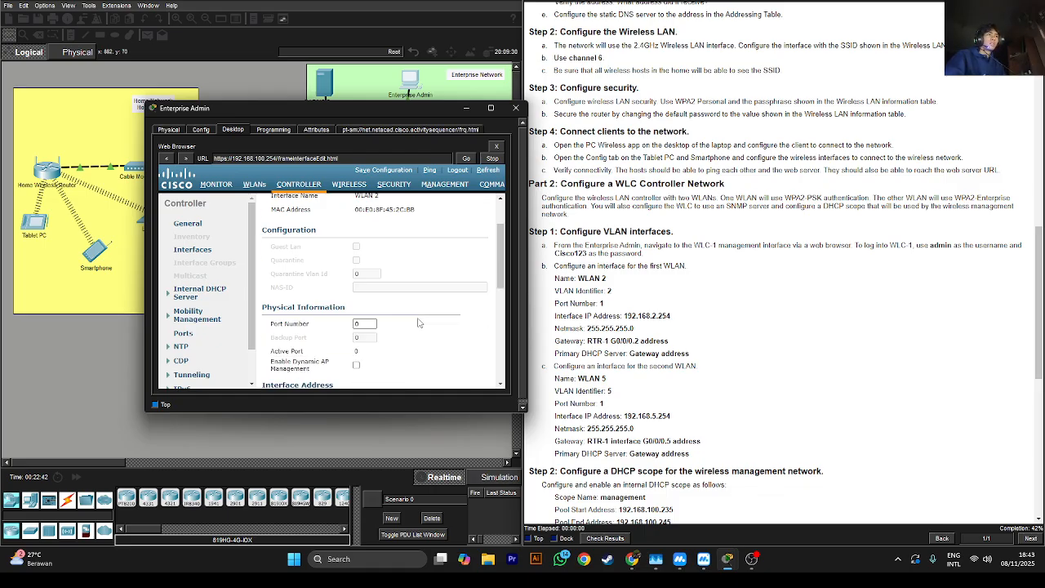
scroll(418, 323, "down", 1)
left_click(372, 291)
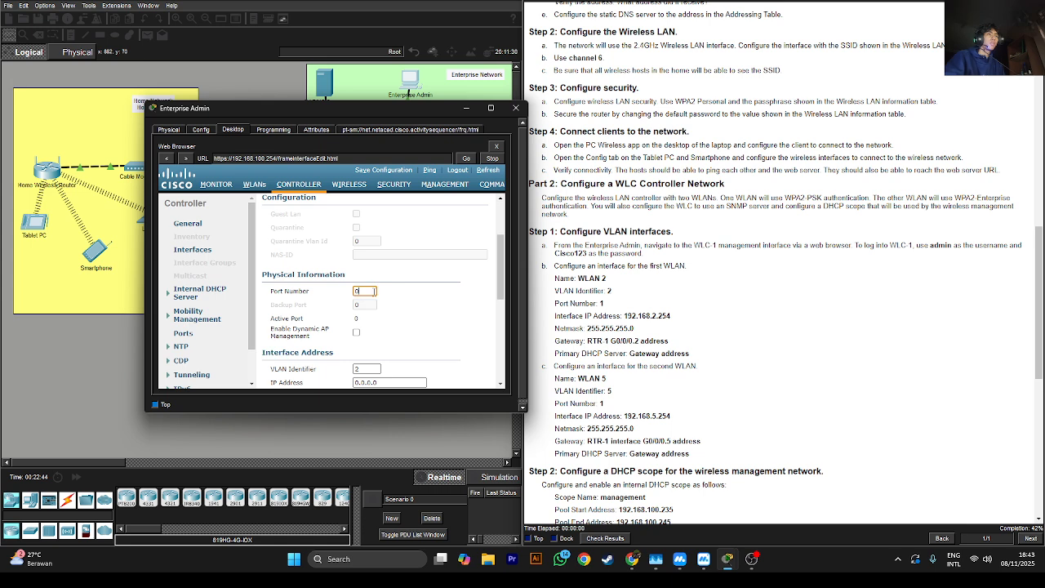
type("1")
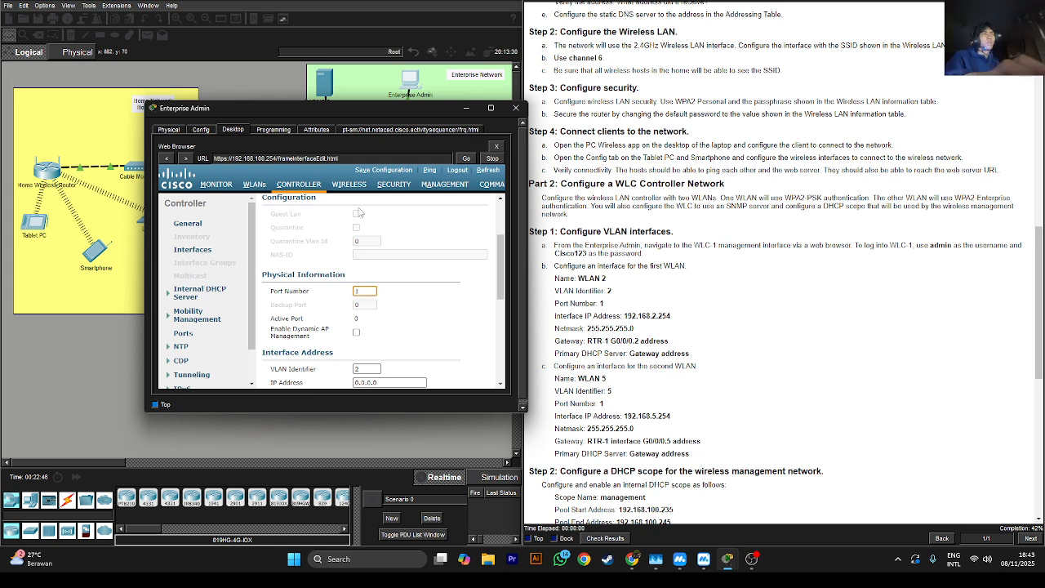
scroll(360, 286, "down", 3)
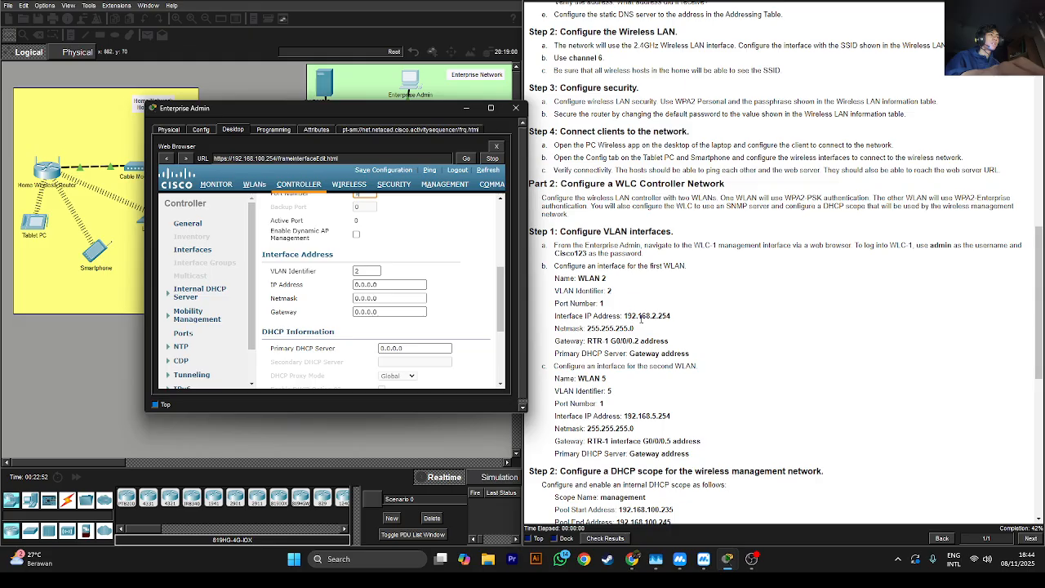
double_click(641, 317)
right_click(641, 317)
left_click(657, 325)
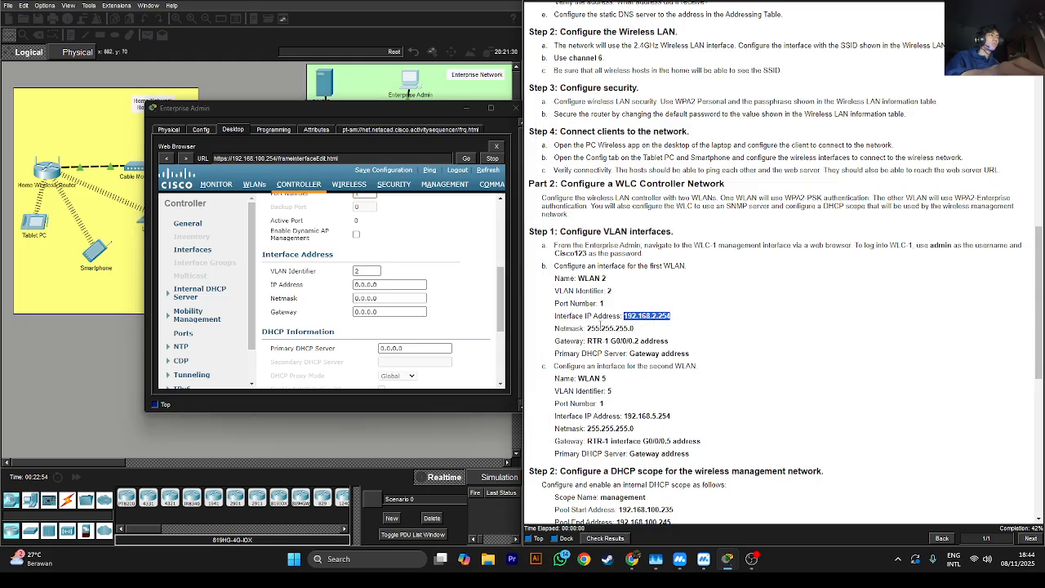
triple_click(381, 285)
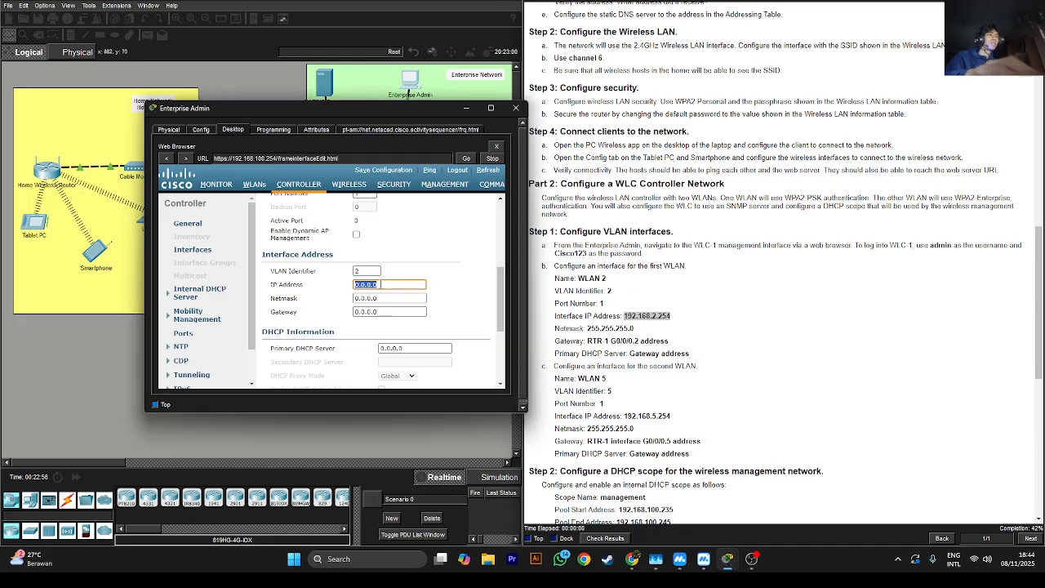
key("ctrl+v")
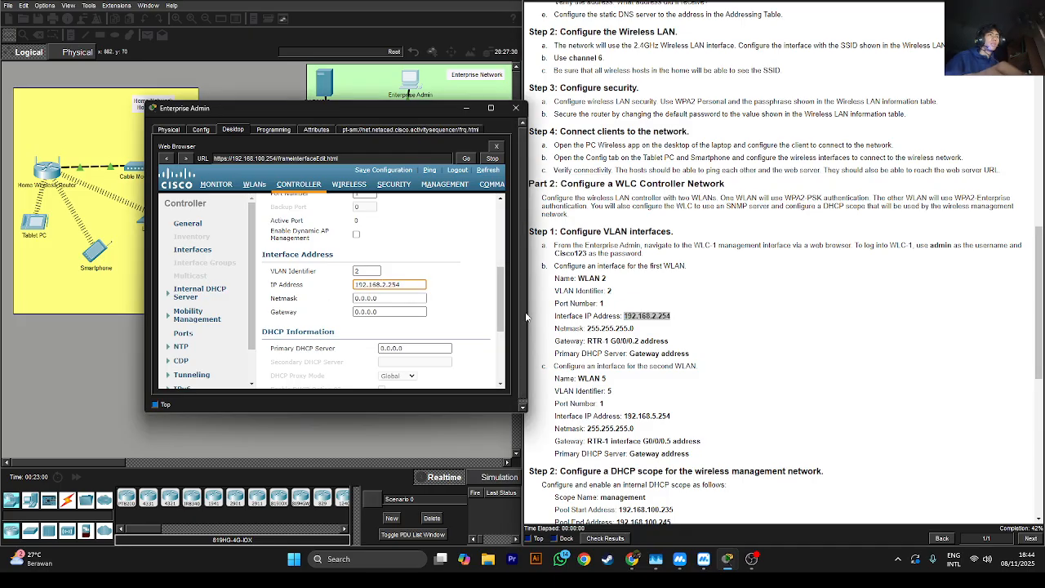
Enter netmask 255.255.255.0 and gateway 192.168.2.1, copied from the lab instructions
left_click_drag(587, 328, 634, 328)
left_click(402, 299)
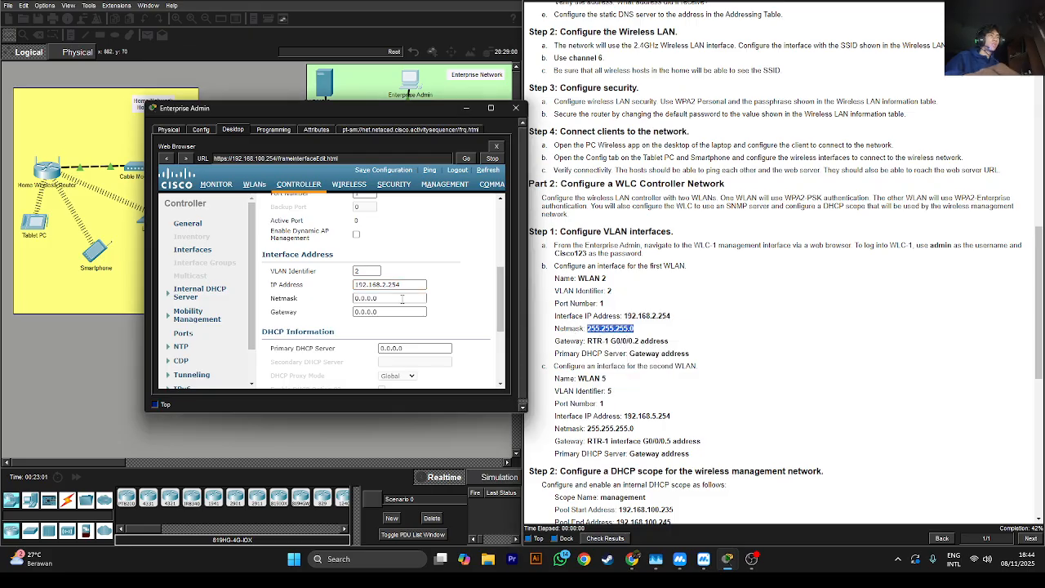
key("ctrl+a")
key("ctrl+v")
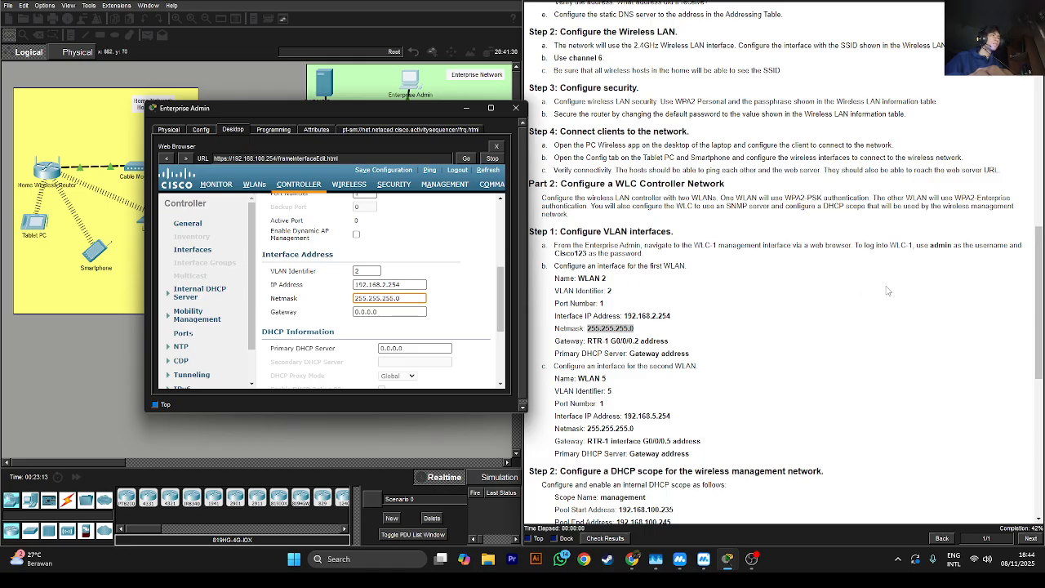
left_click(1041, 255)
left_click_drag(1037, 278, 1020, 49)
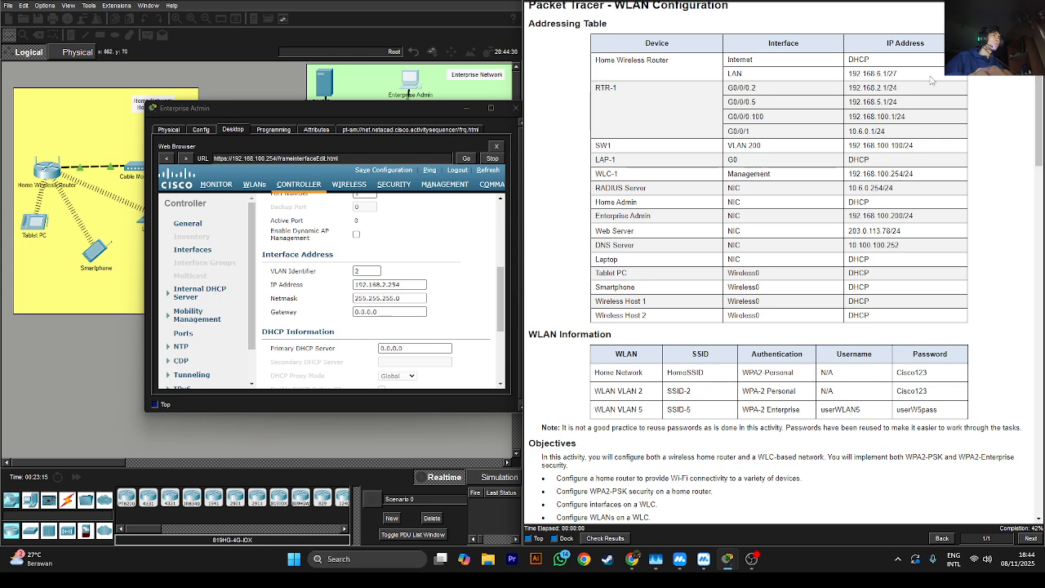
double_click(860, 86)
right_click(864, 88)
left_click(870, 92)
left_click(391, 312)
key("ctrl+a")
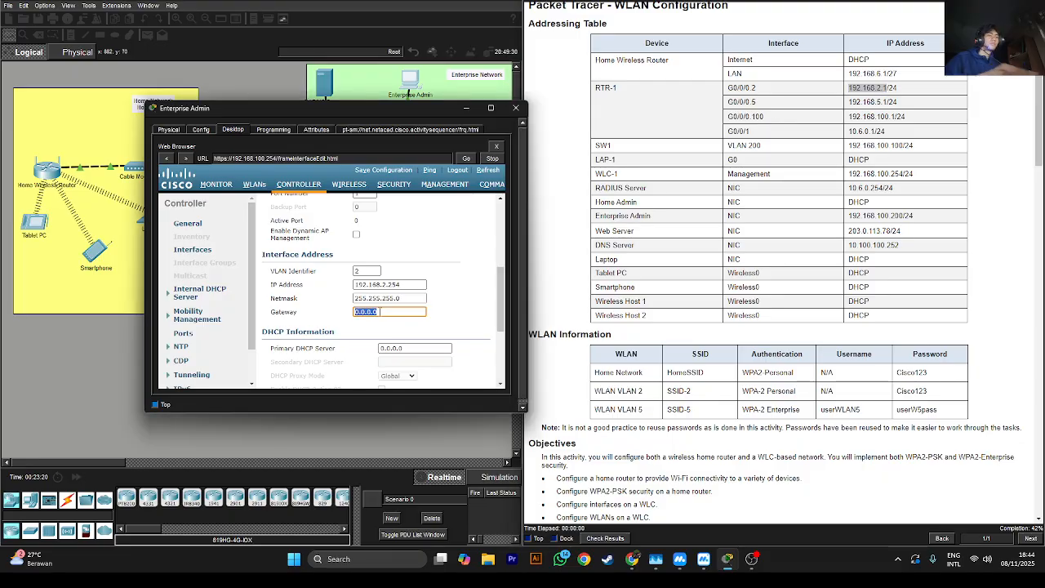
key("ctrl+v")
Set the primary DHCP server to 192.168.2.1, then apply and confirm the interface changes
scroll(655, 291, "down", 10)
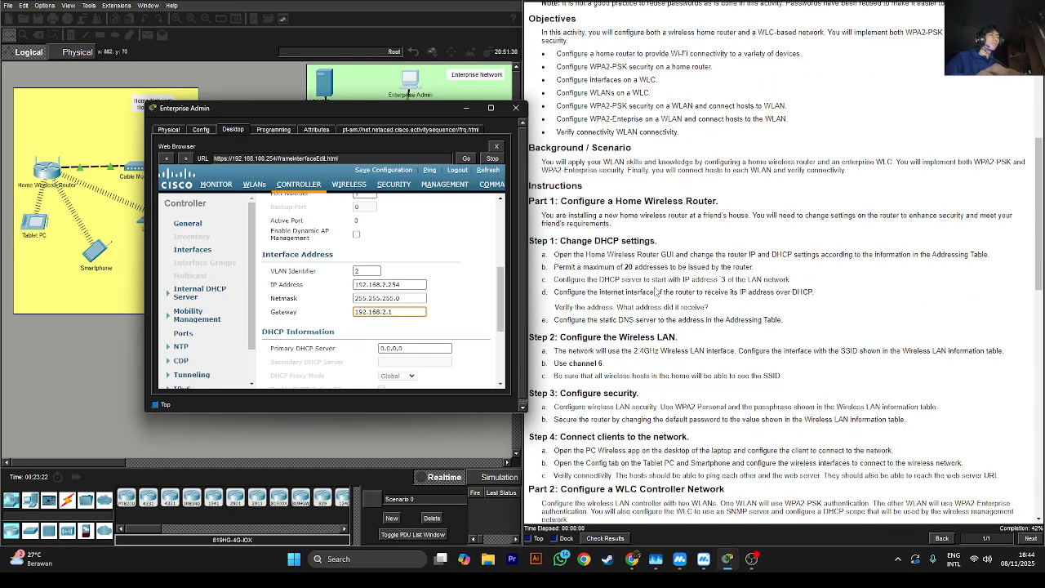
scroll(655, 291, "down", 3)
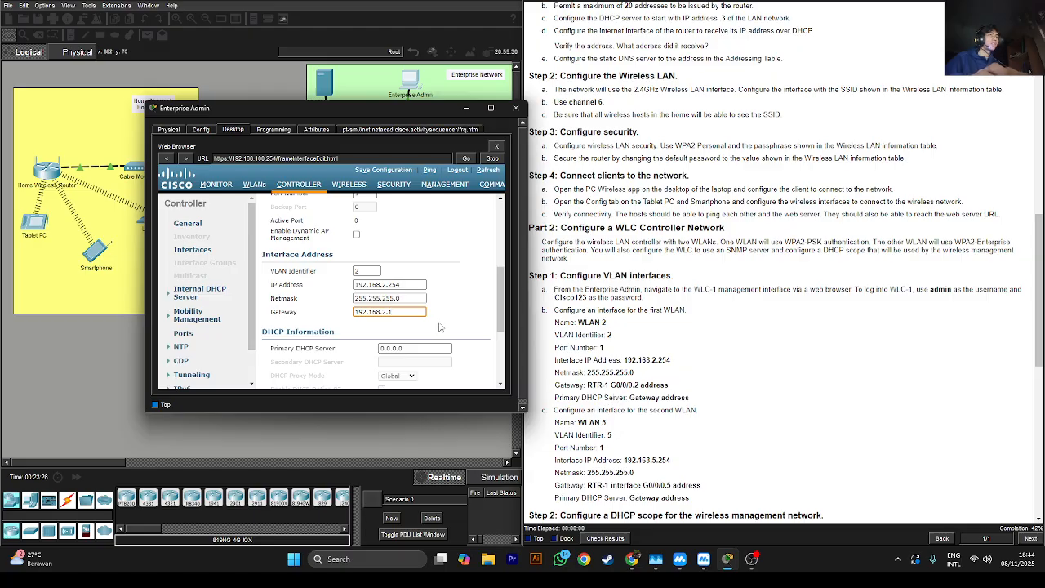
left_click(427, 348)
key("ctrl+a")
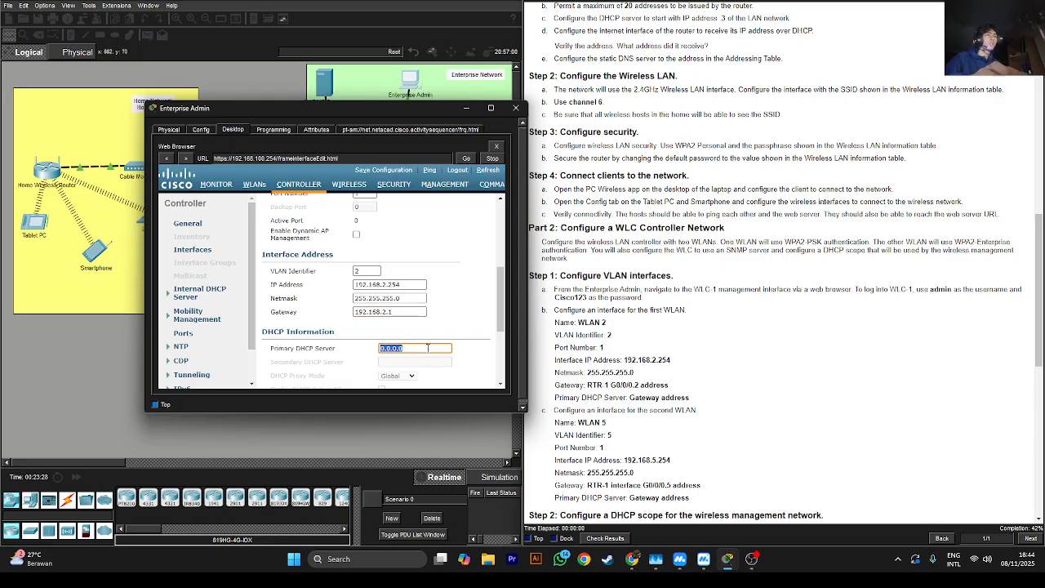
key("ctrl+v")
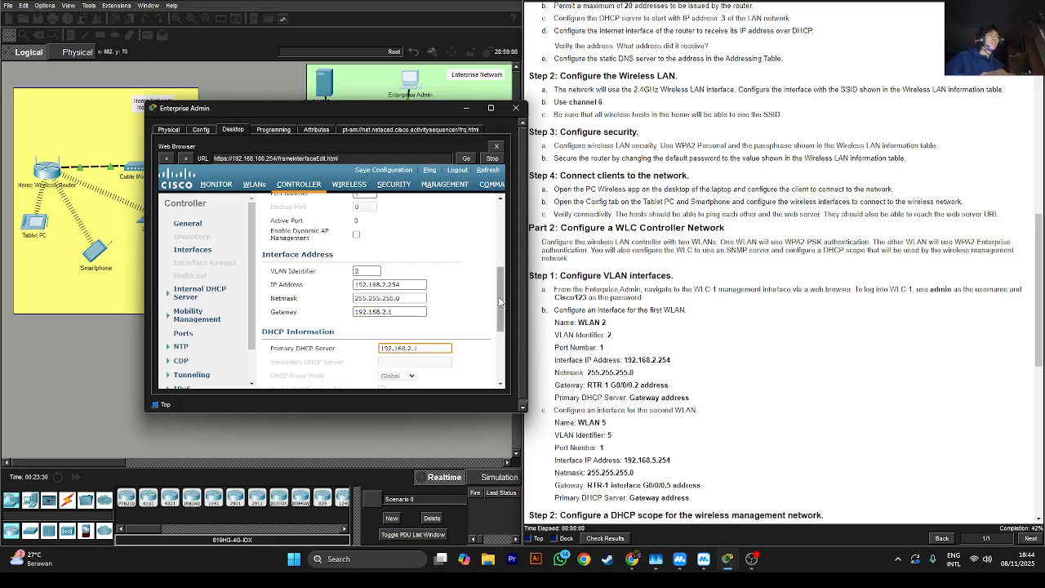
left_click_drag(501, 306, 481, 219)
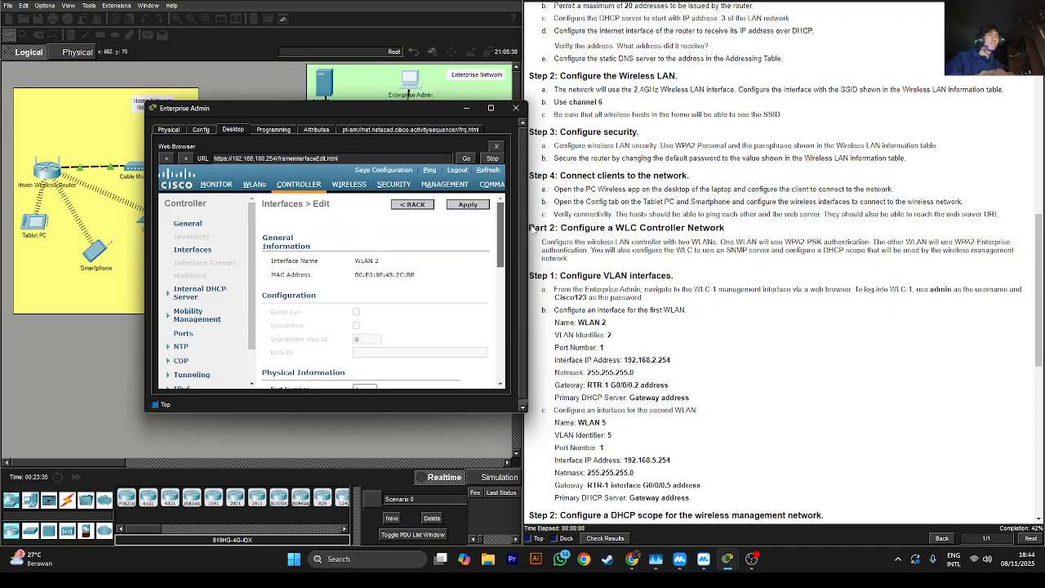
left_click(470, 205)
left_click(363, 306)
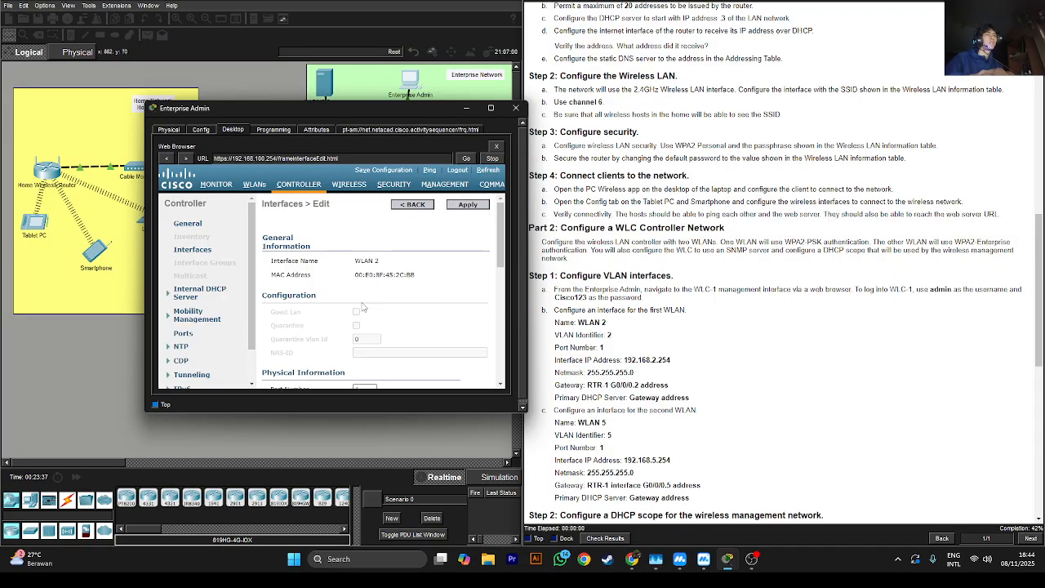
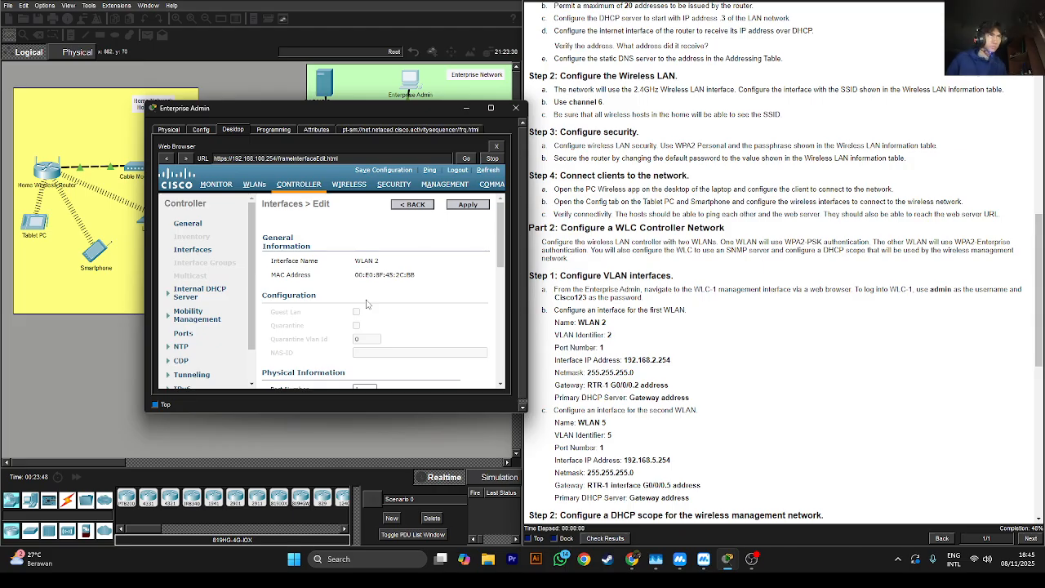
Go back to WLC-1's interface list, which now shows WLAN 2 on VLAN 2 at 192.168.2.254
scroll(404, 238, "down", 3)
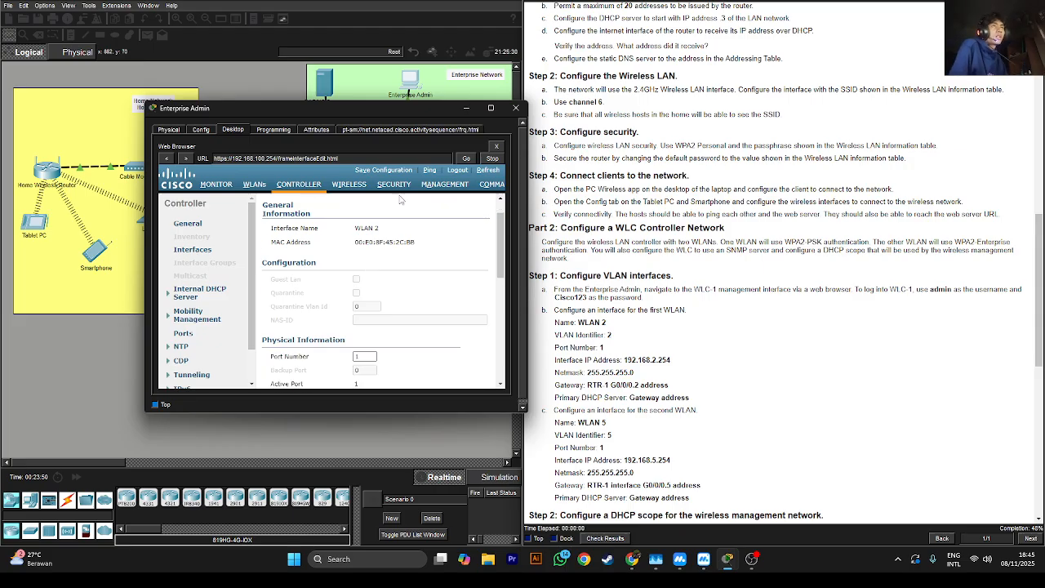
scroll(405, 238, "up", 3)
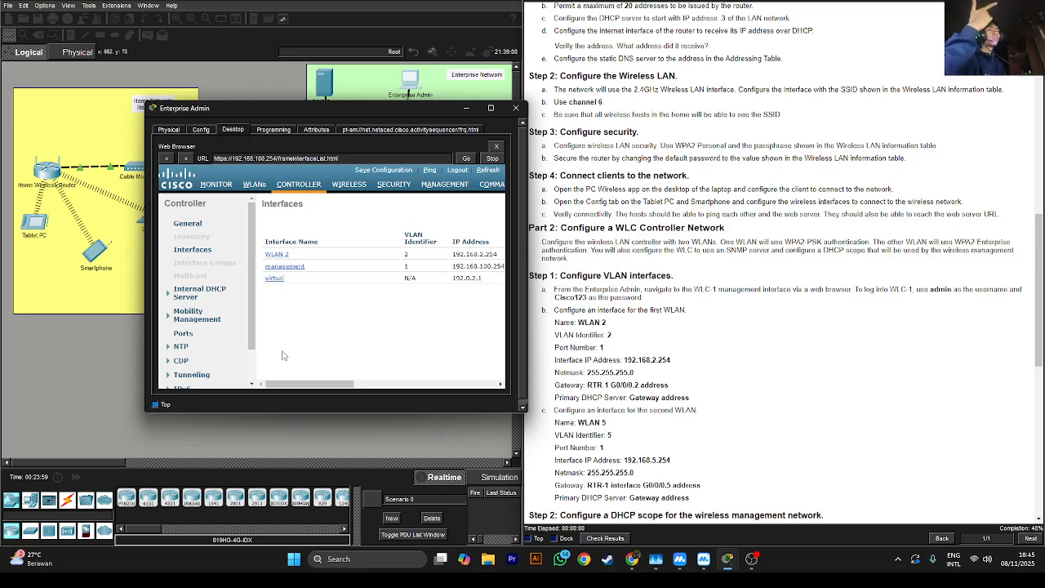
left_click_drag(290, 384, 460, 384)
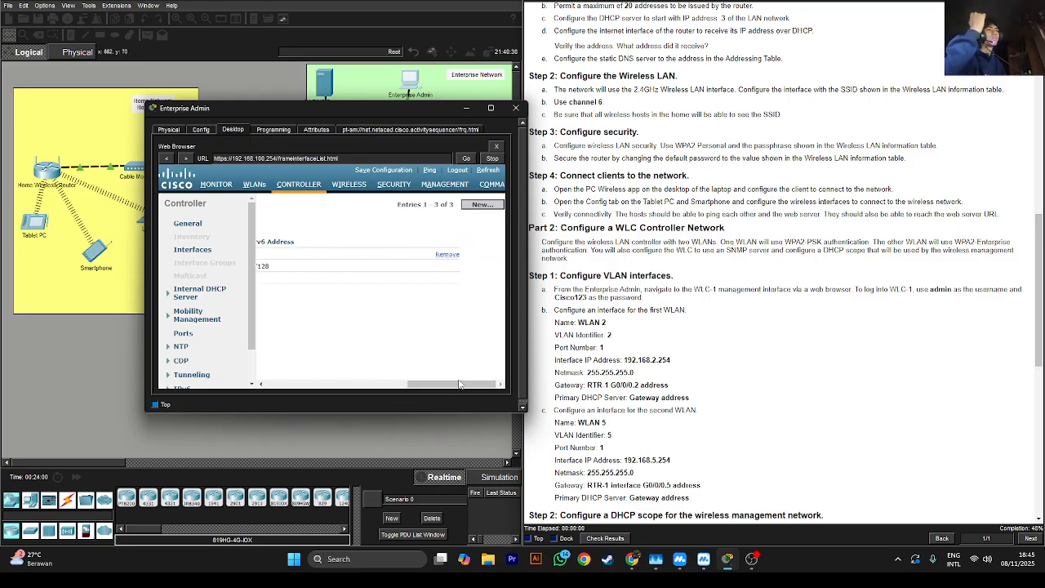
Add a new controller interface named 'WLAN 5' with VLAN Id 5, then apply and confirm
left_click(487, 208)
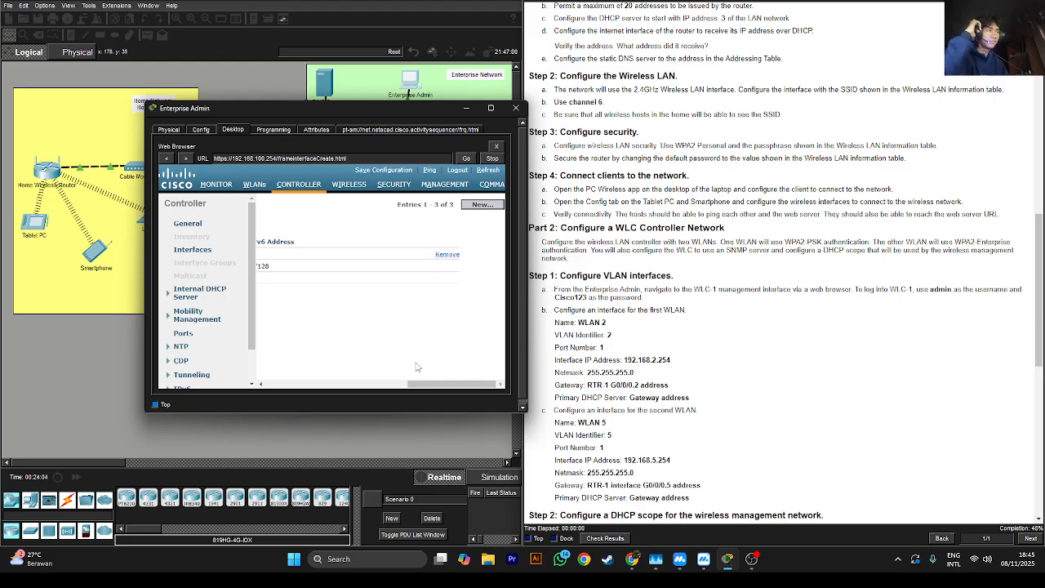
double_click(589, 423)
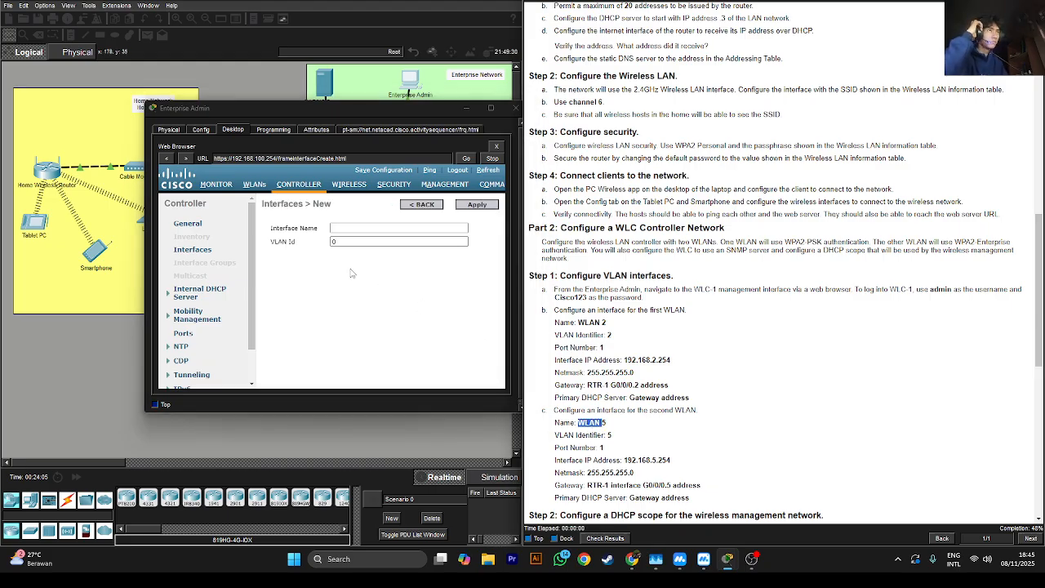
left_click(376, 228)
type("W")
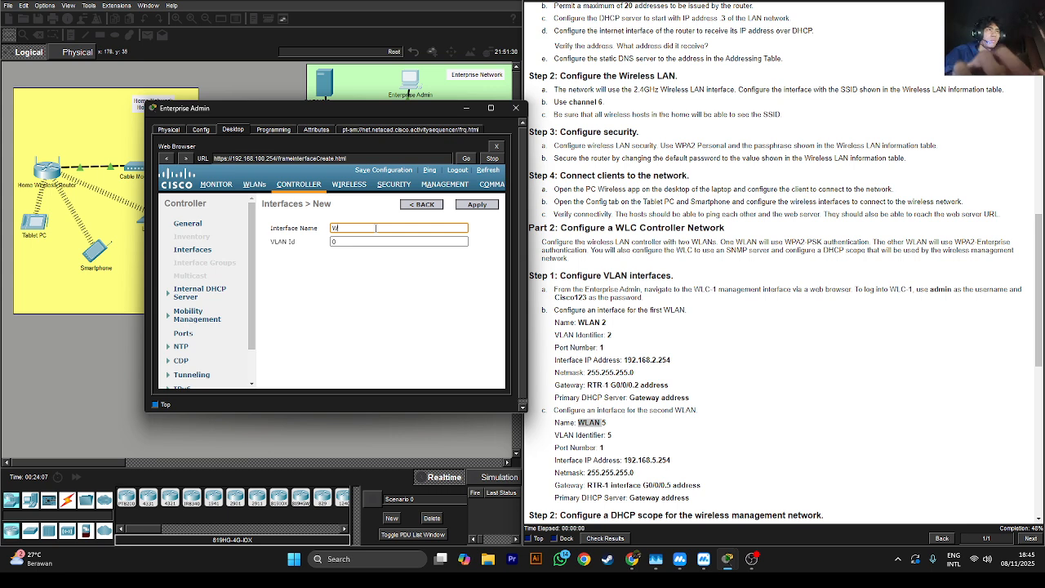
type("LAN")
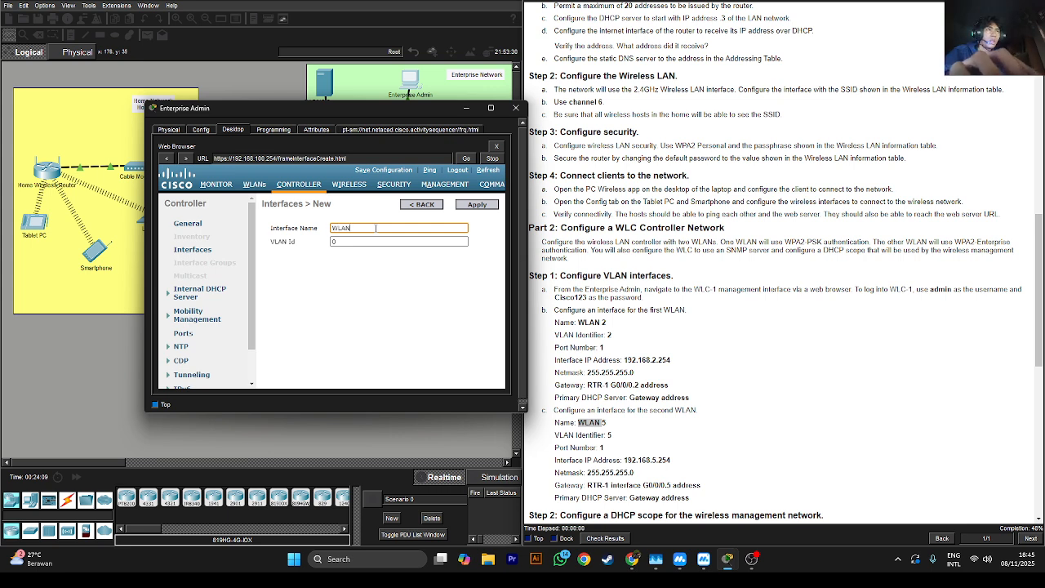
type(" 5")
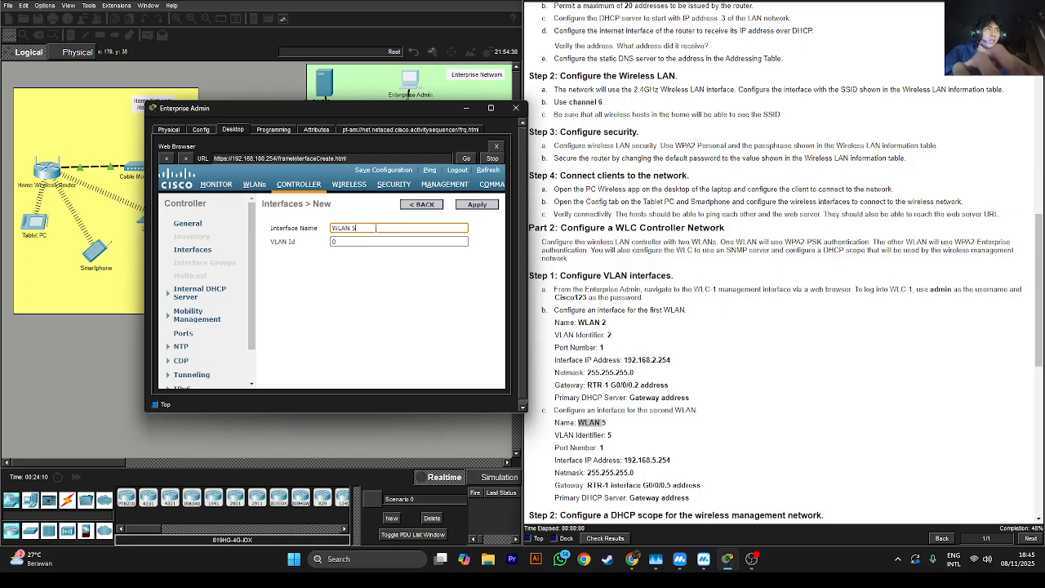
left_click(365, 243)
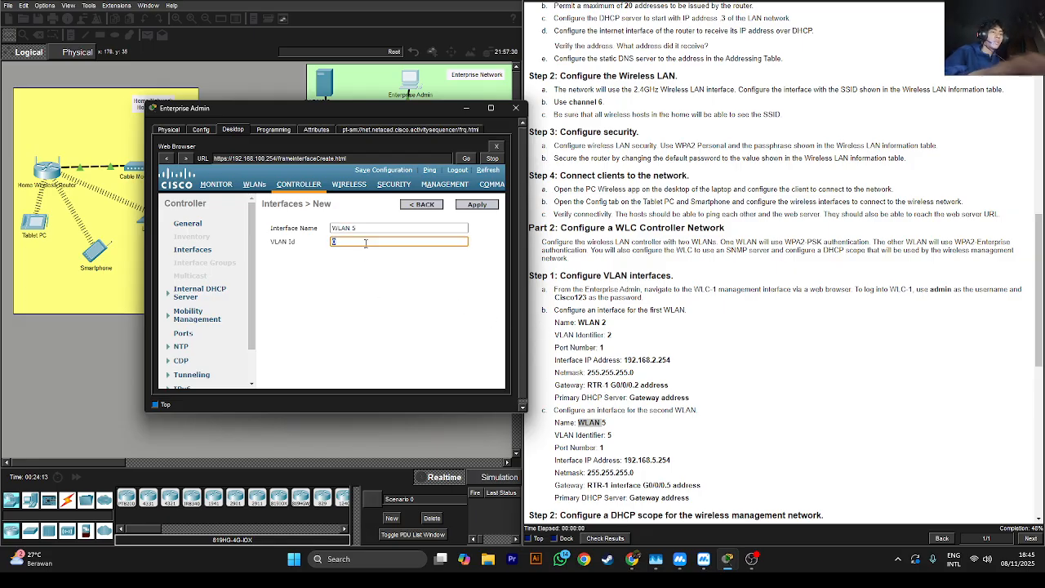
type("5")
scroll(621, 411, "down", 2)
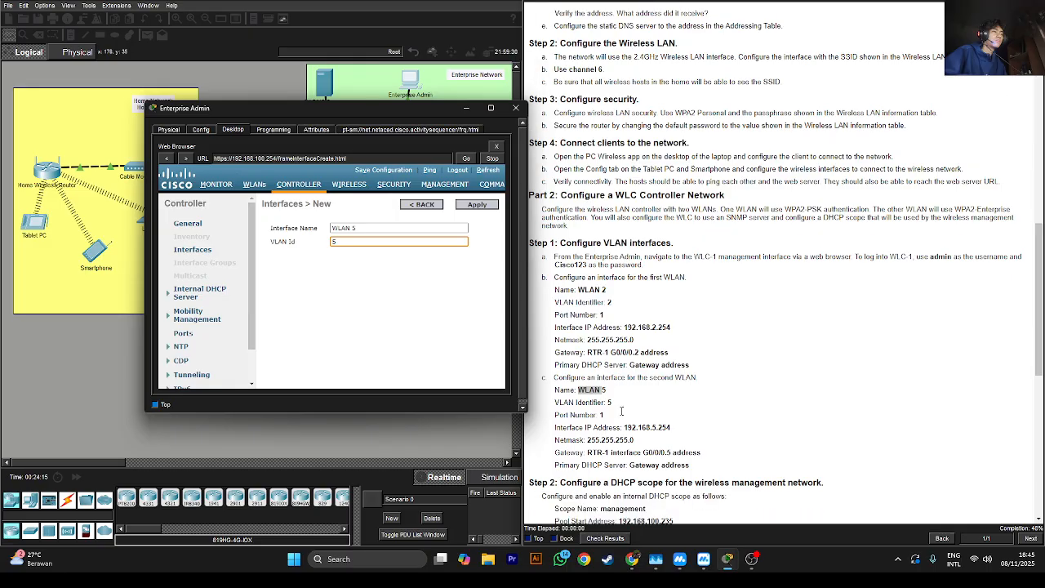
scroll(621, 411, "down", 1)
left_click(478, 205)
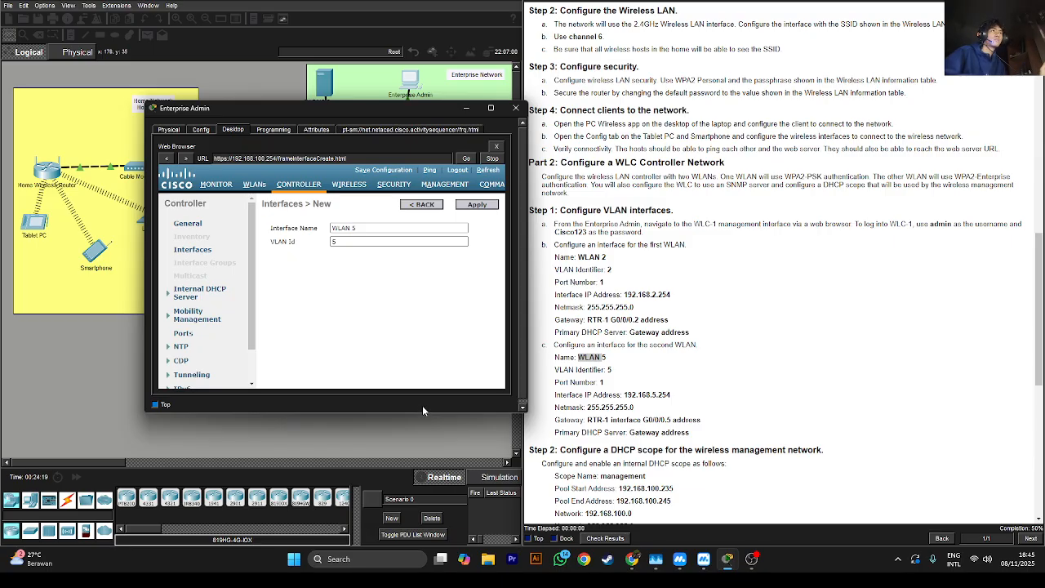
key("Return")
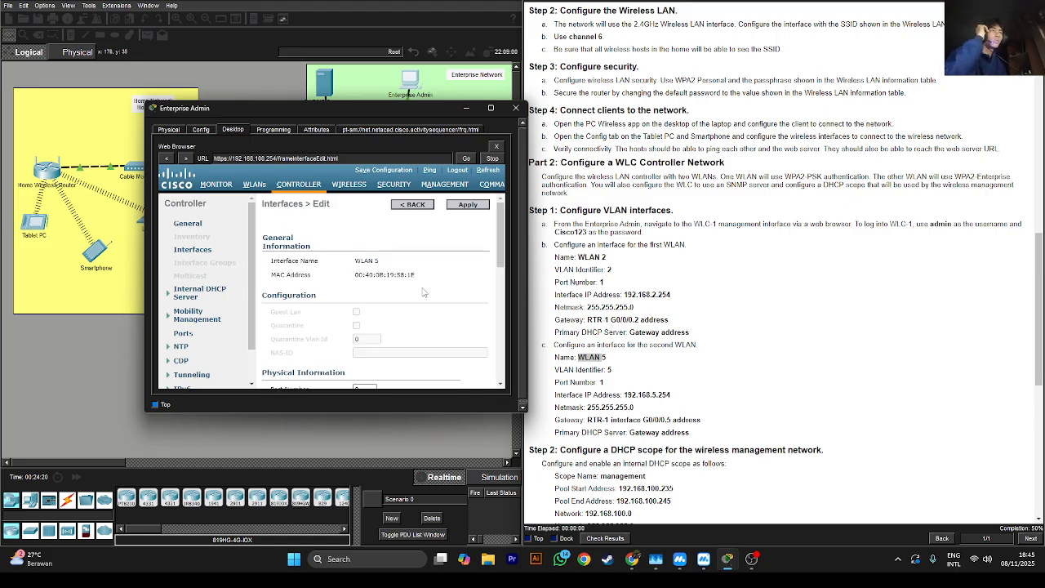
Set WLAN 5's port number to 1 and its IP address to 192.168.5.254
scroll(423, 293, "down", 3)
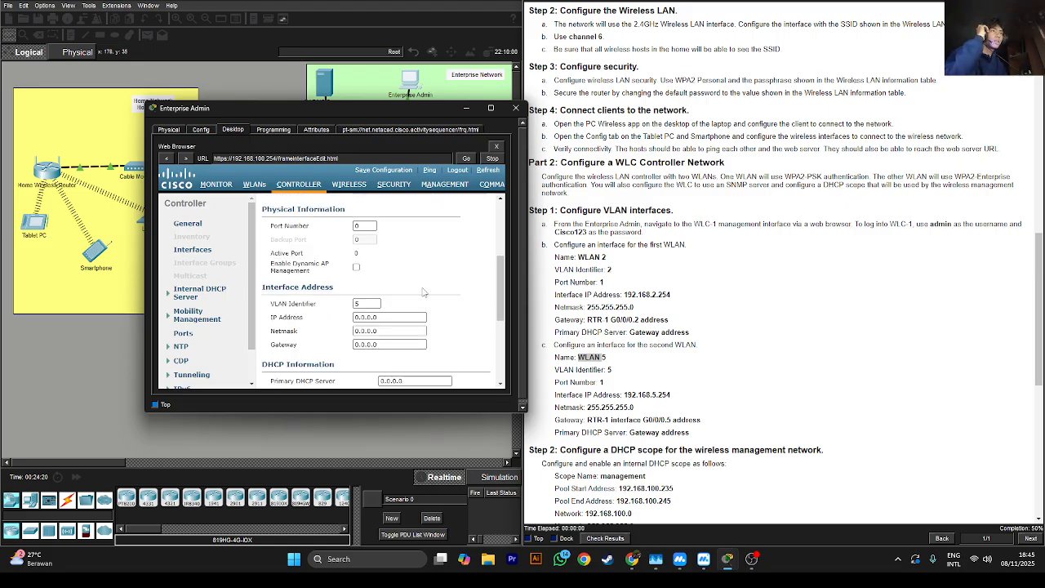
double_click(364, 226)
type("1")
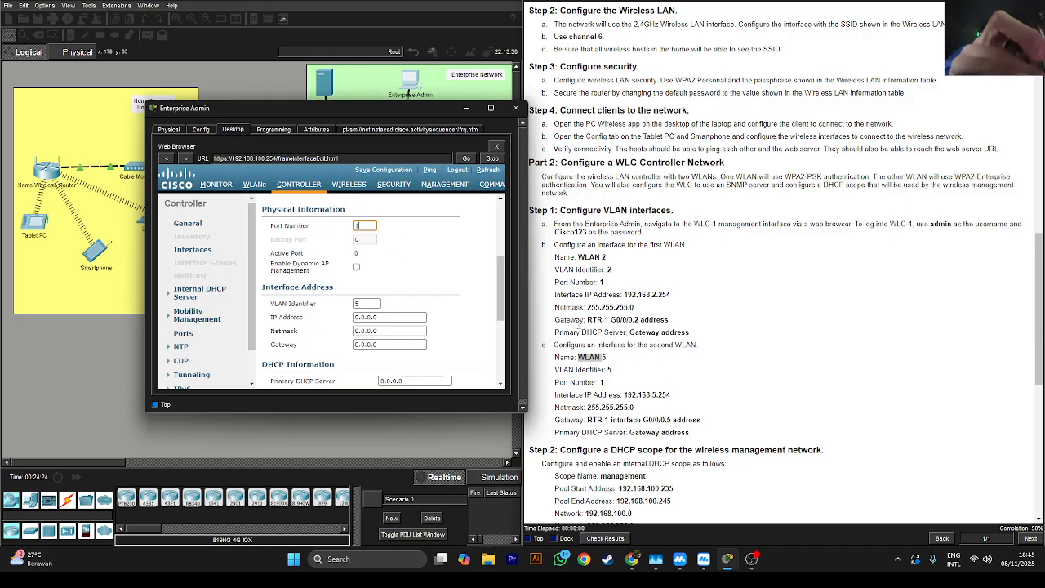
triple_click(643, 395)
left_click(642, 395)
double_click(642, 394)
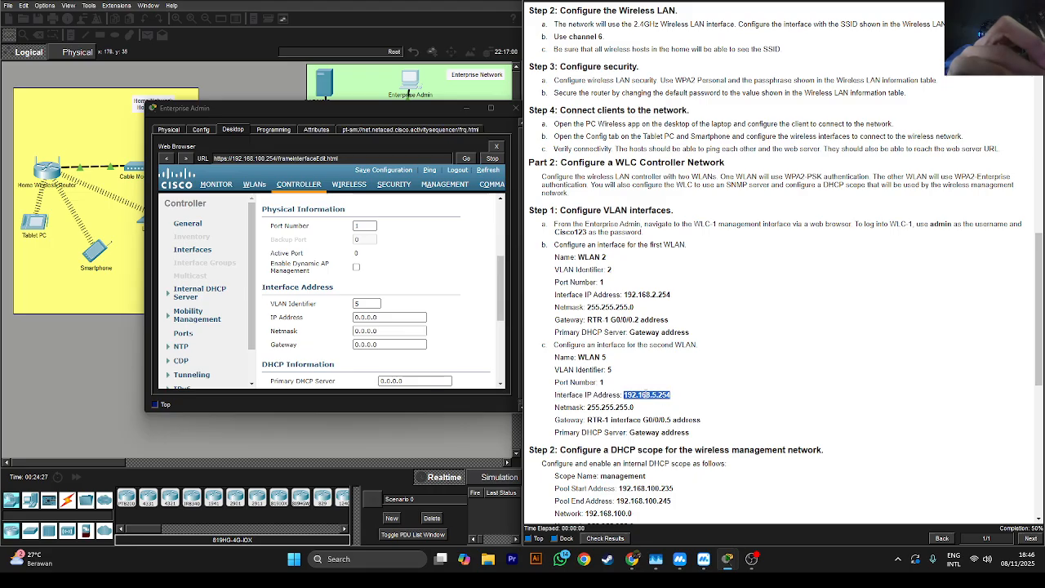
right_click(646, 396)
left_click(663, 402)
left_click(376, 318)
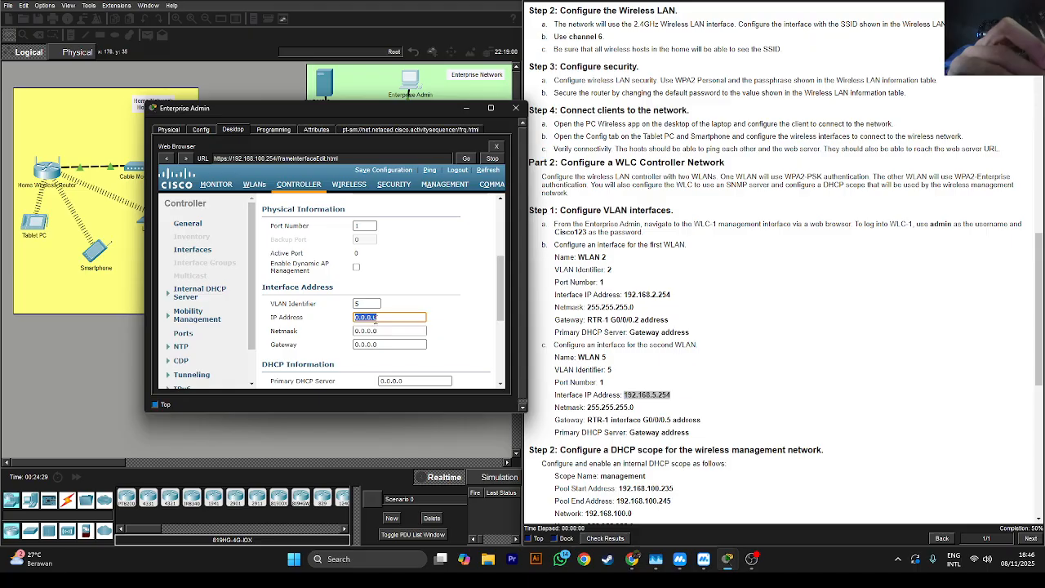
key("ctrl+v")
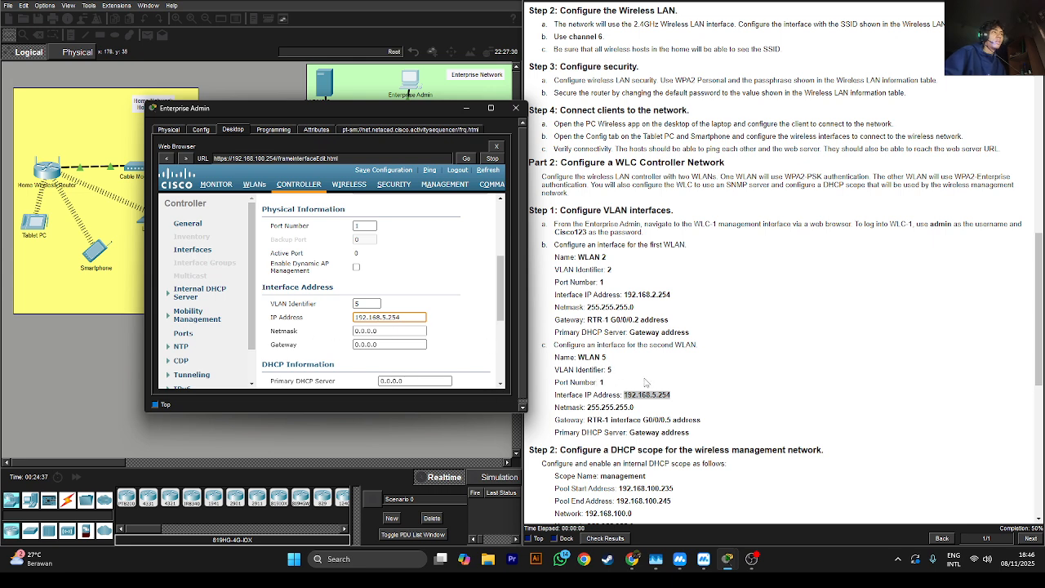
Enter netmask 255.255.255.0 for WLAN 5, copied from the lab instructions
left_click(367, 303)
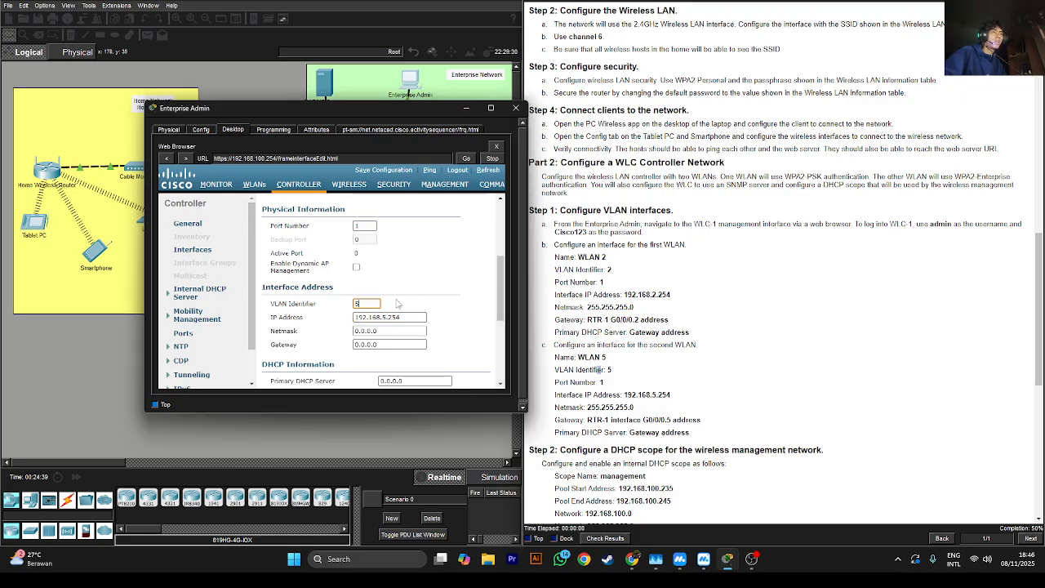
scroll(398, 304, "down", 3)
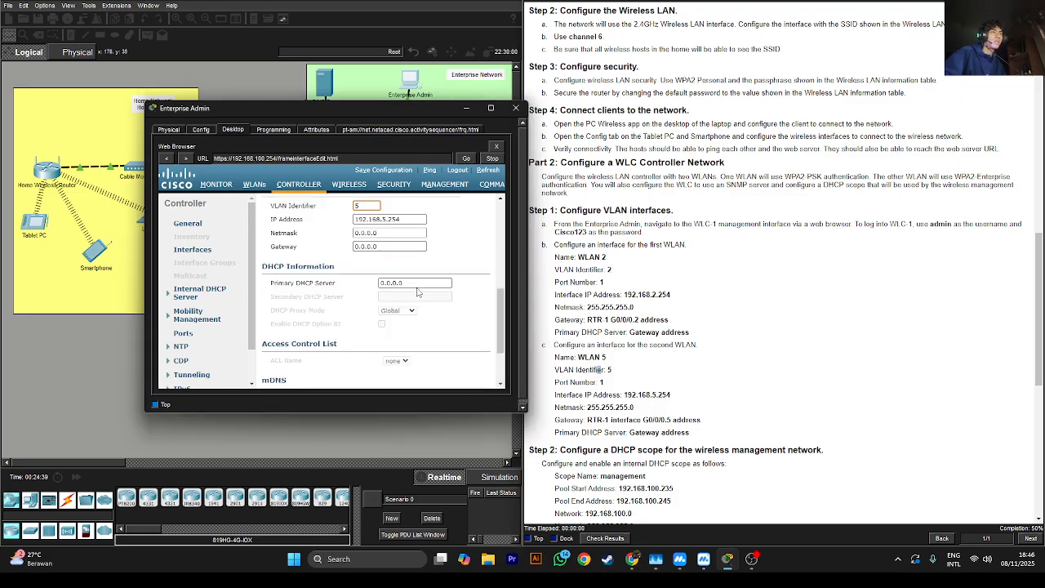
double_click(610, 407)
right_click(612, 410)
left_click(628, 409)
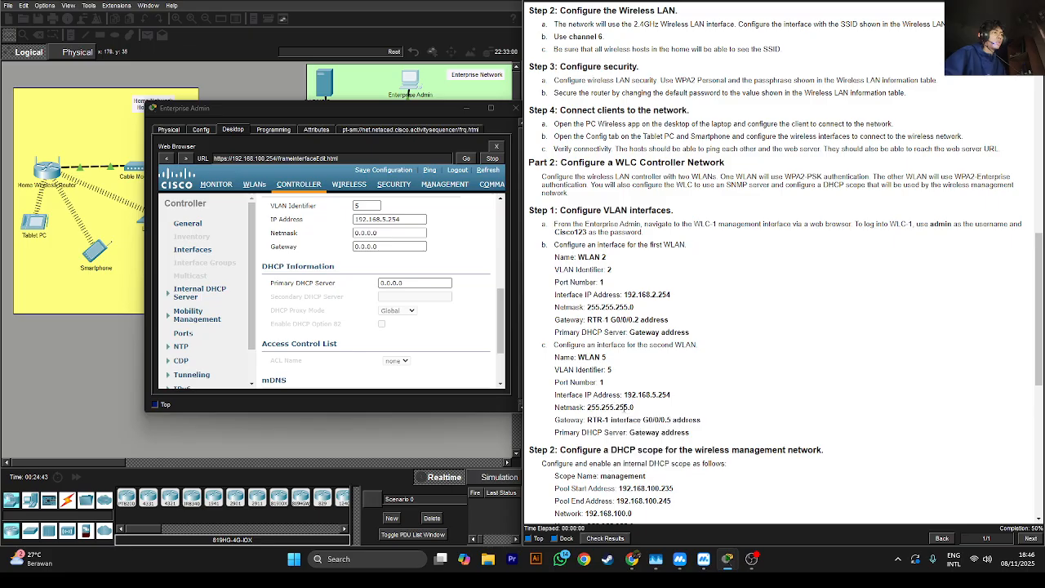
double_click(625, 407)
right_click(625, 406)
left_click(645, 414)
double_click(385, 234)
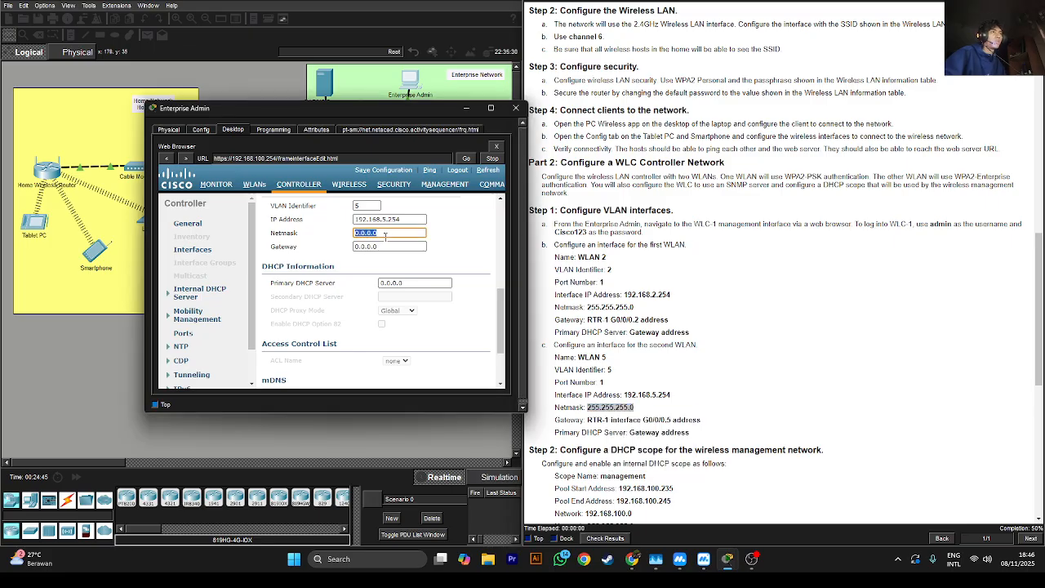
key("ctrl+v")
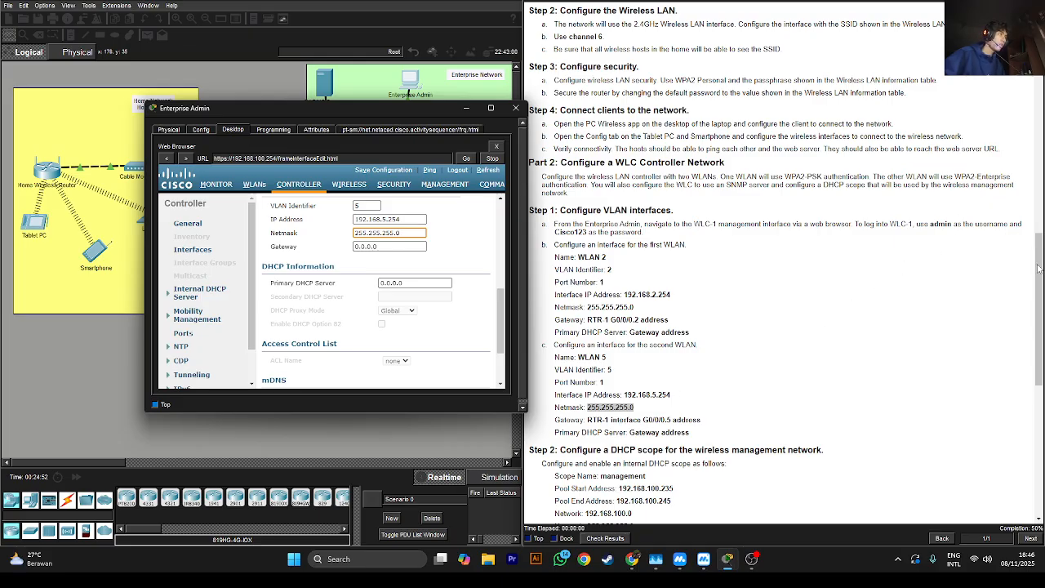
Set WLAN 5's gateway to 192.168.5.1, the G0/0/0.5 address
left_click_drag(1038, 270, 1035, 49)
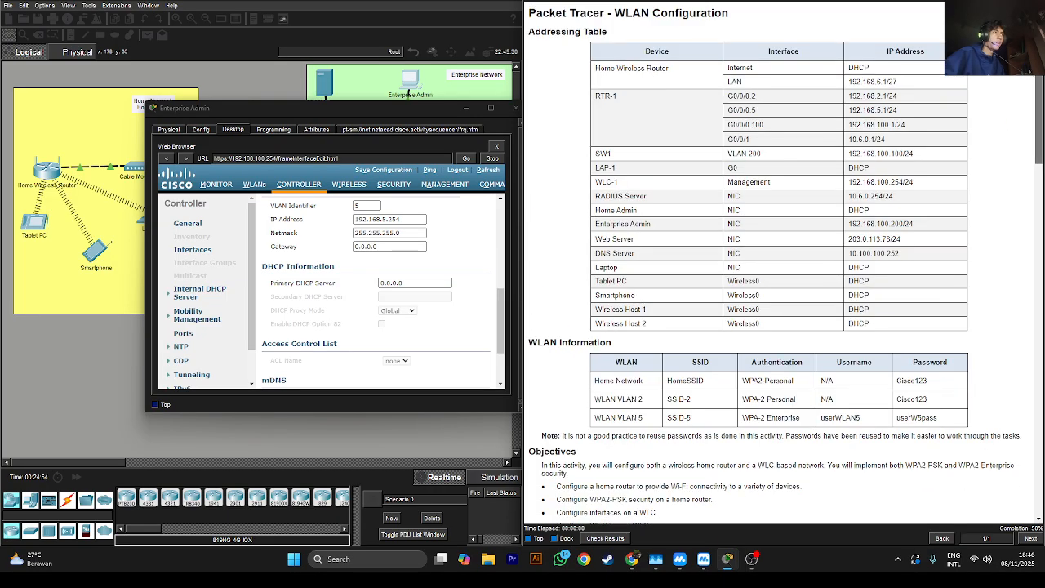
double_click(869, 109)
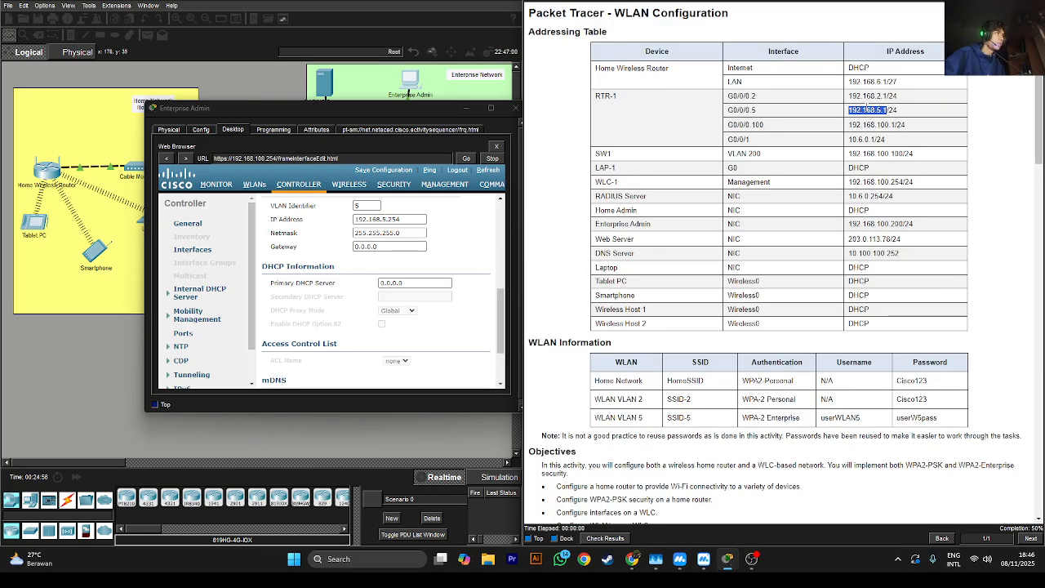
right_click(866, 108)
left_click(883, 114)
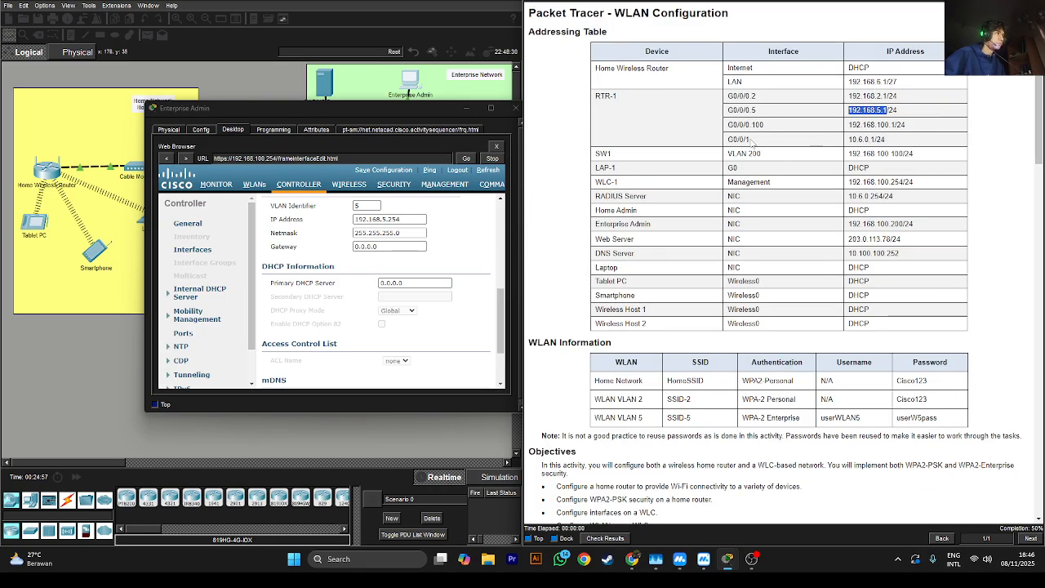
double_click(380, 248)
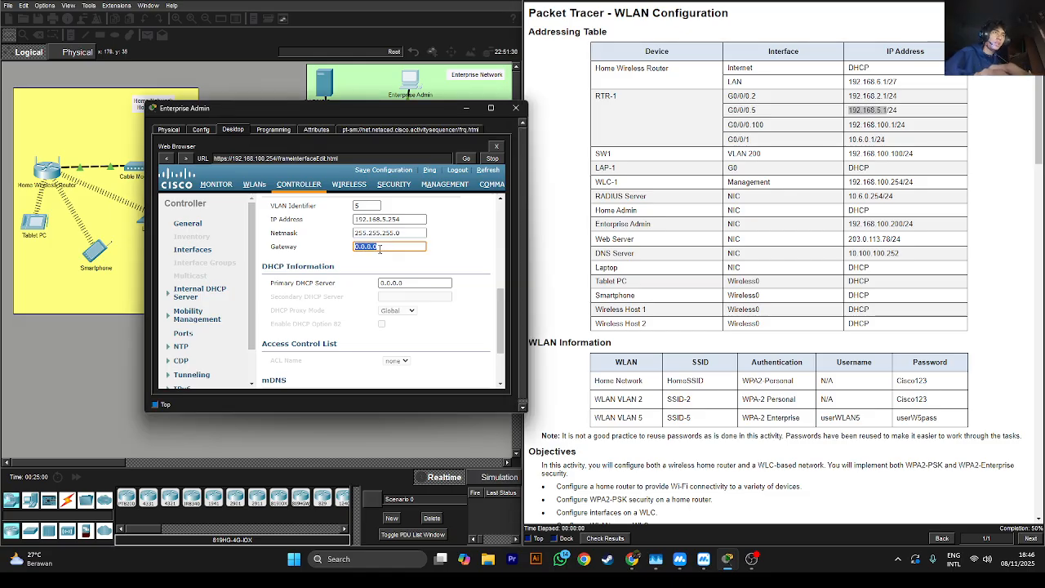
key("ctrl+v")
Set the primary DHCP server to 192.168.5.1, then apply and accept the warning
scroll(546, 340, "down", 3)
scroll(546, 342, "down", 15)
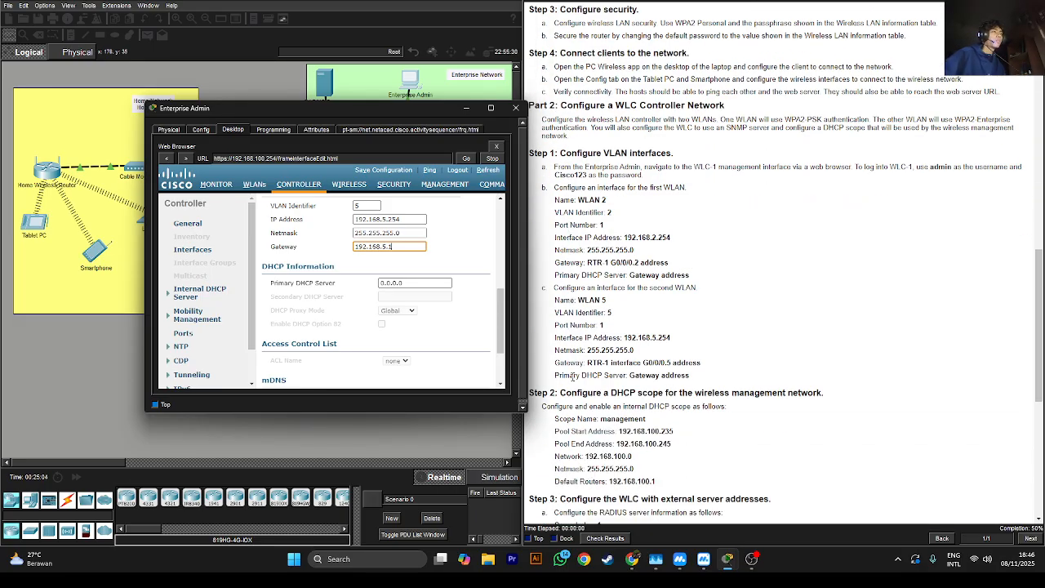
left_click_drag(582, 375, 640, 376)
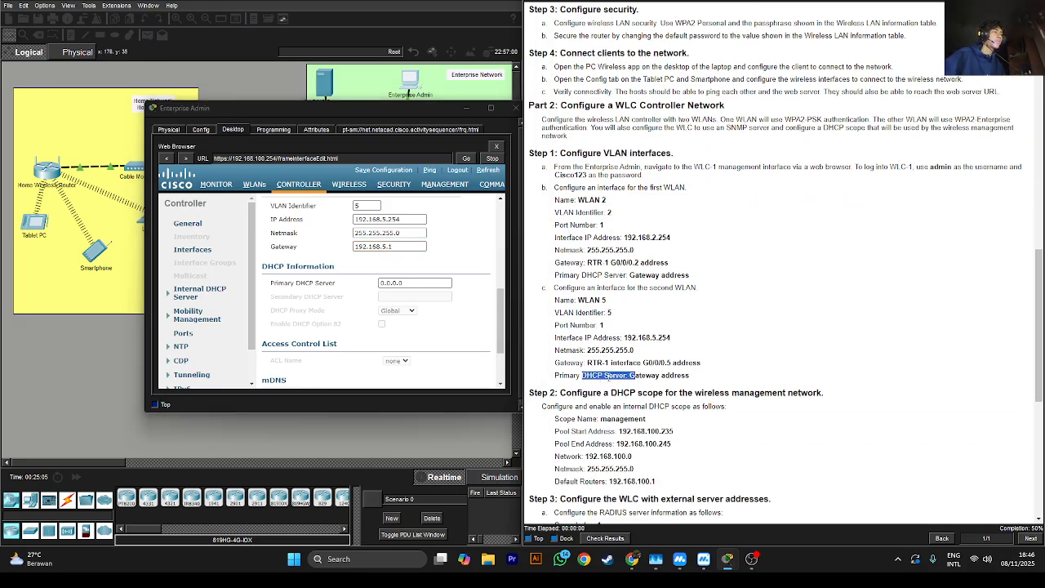
left_click(609, 379)
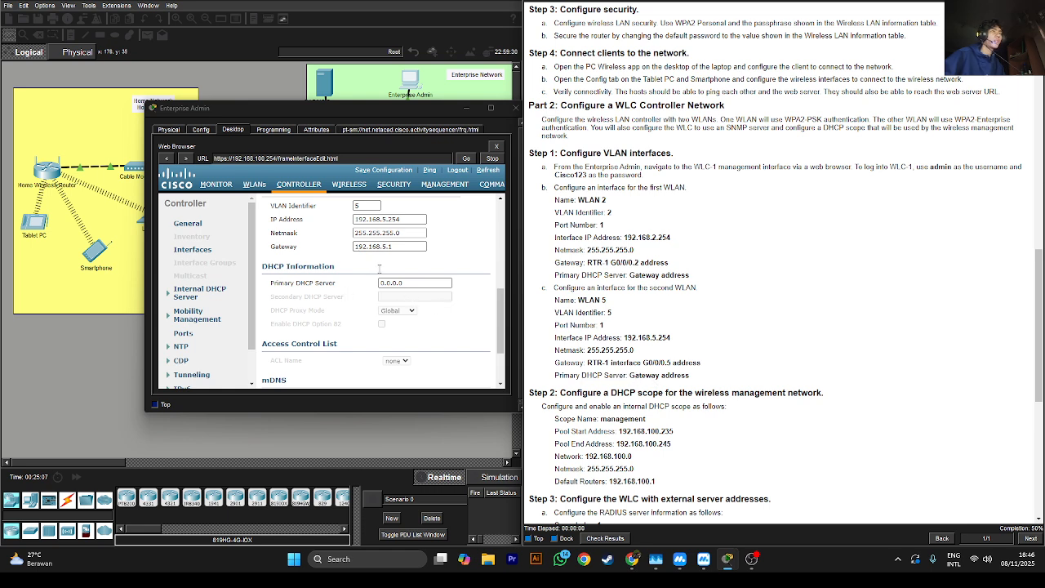
double_click(409, 284)
key("ctrl+v")
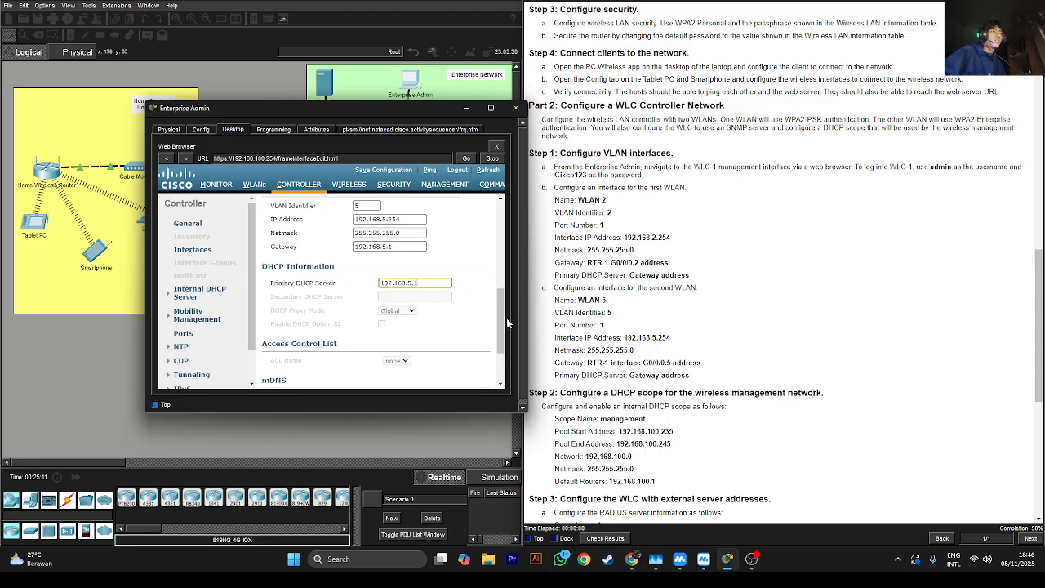
scroll(507, 324, "down", 3)
scroll(481, 262, "up", 10)
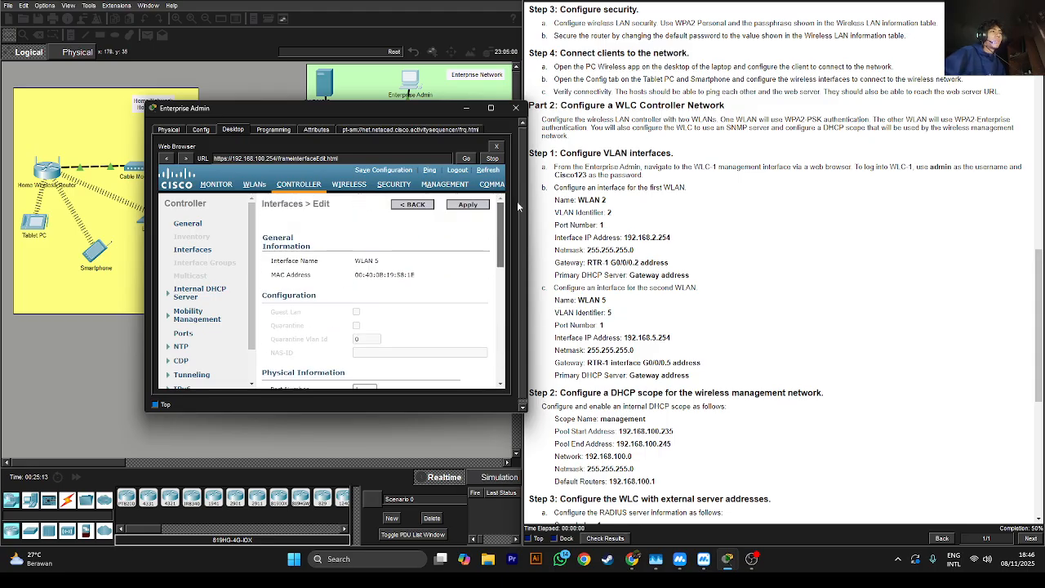
left_click(455, 209)
left_click(400, 307)
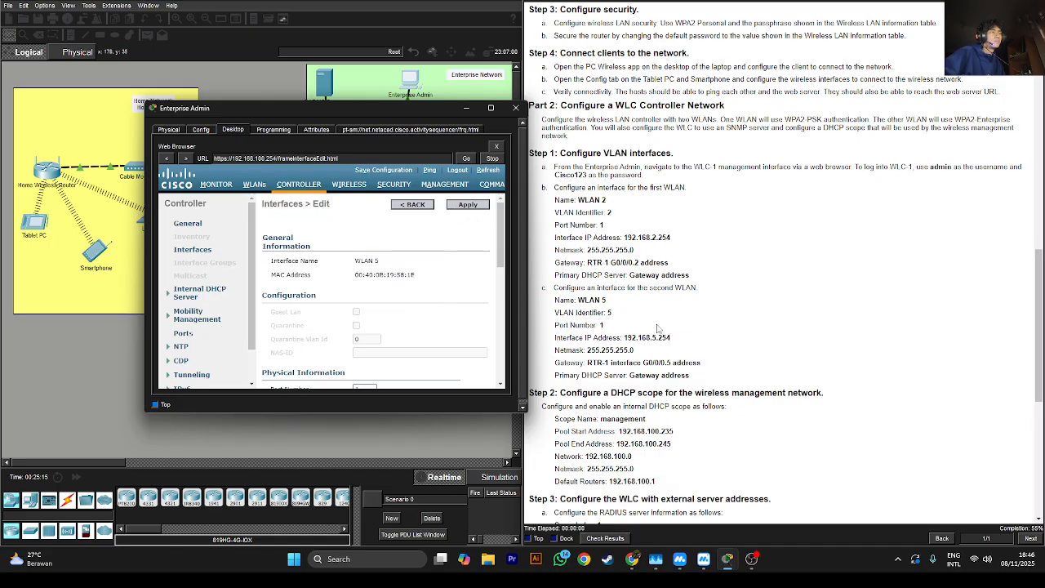
Return to the interface list showing WLAN 5 on VLAN 5 at 192.168.5.254, and review the instructions
scroll(658, 328, "down", 5)
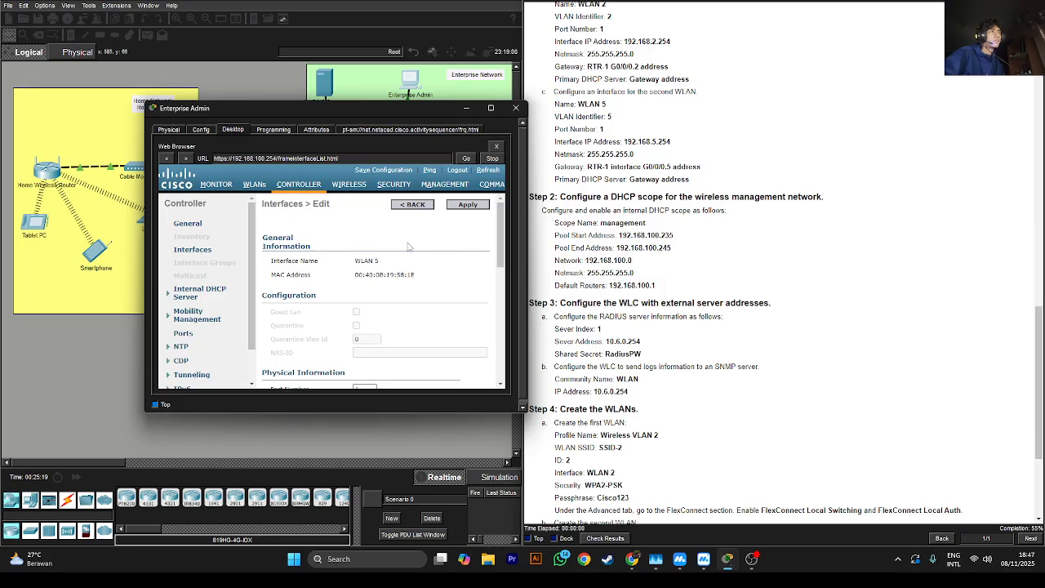
left_click(399, 205)
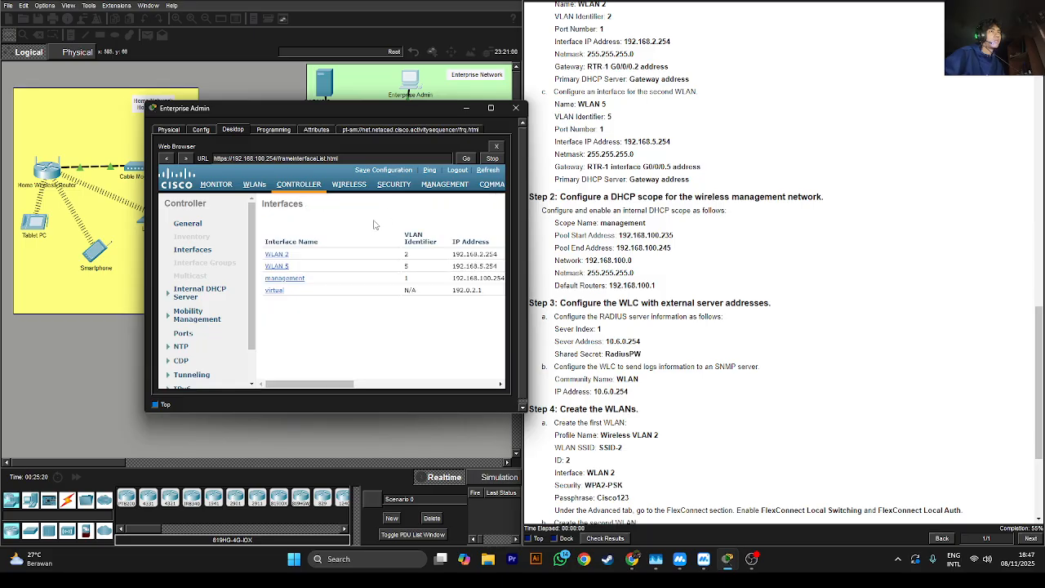
left_click_drag(349, 383, 389, 385)
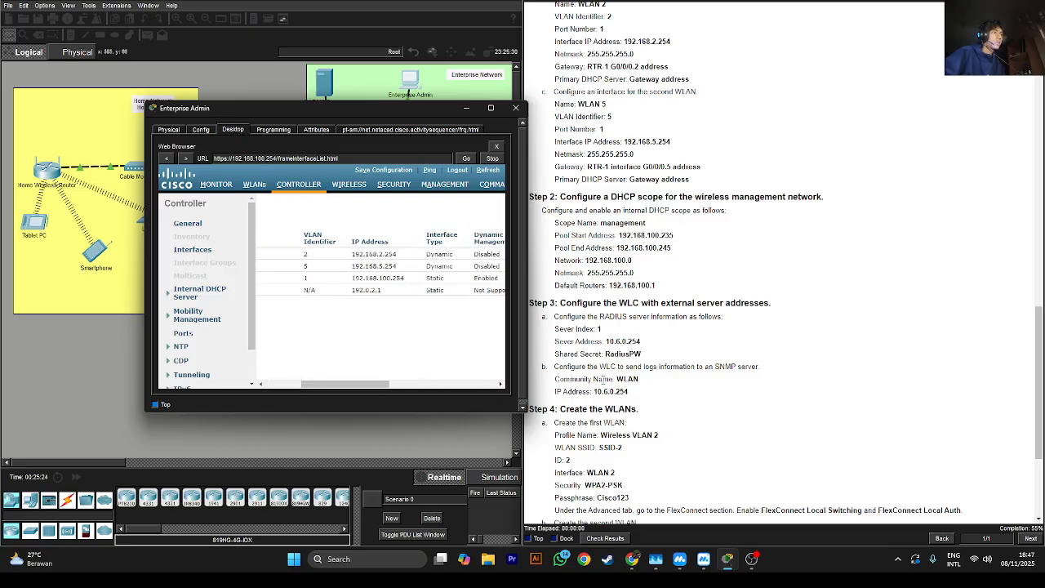
left_click(605, 380)
scroll(609, 380, "down", 2)
scroll(625, 322, "down", 4)
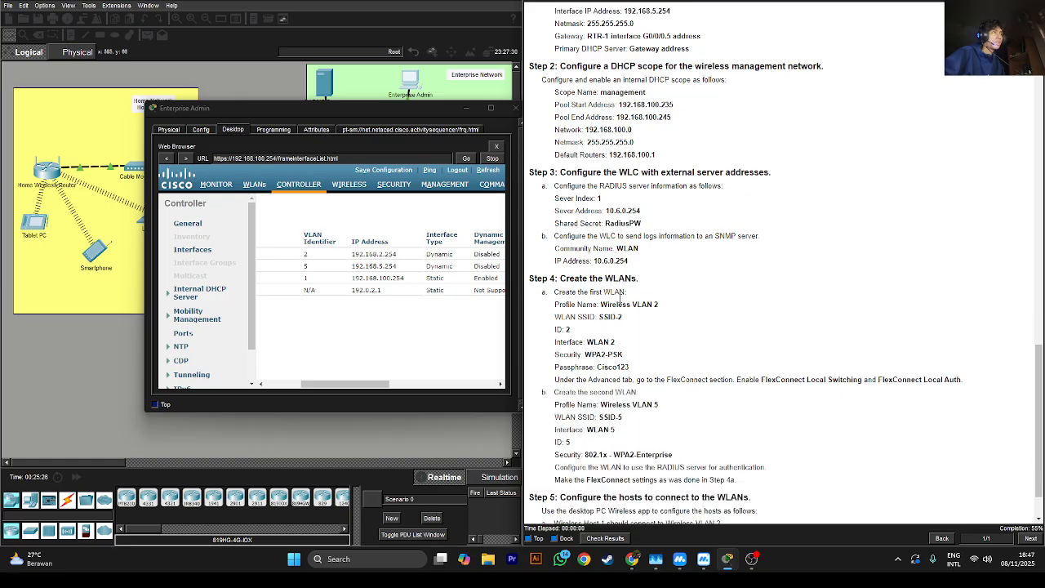
scroll(623, 288, "up", 6)
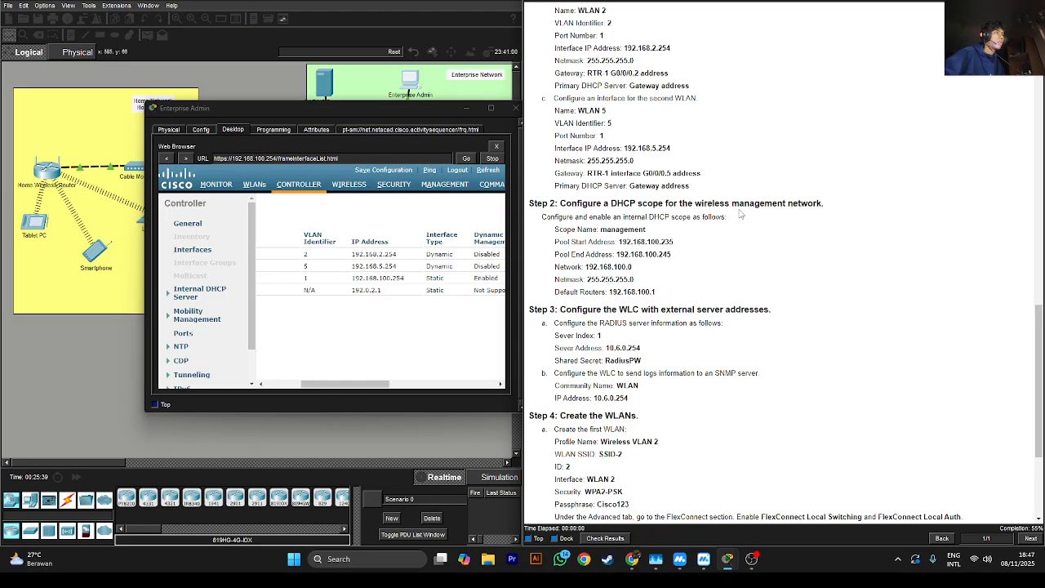
Browse the MANAGEMENT (SNMP), WIRELESS and SECURITY pages, finishing on CONTROLLER General settings
left_click(435, 186)
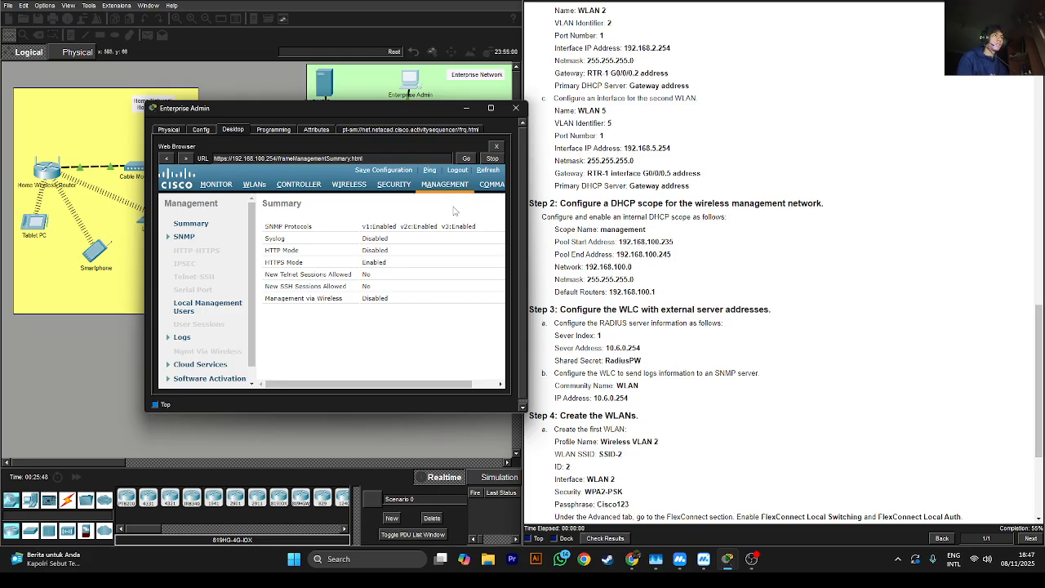
left_click(176, 239)
left_click(178, 237)
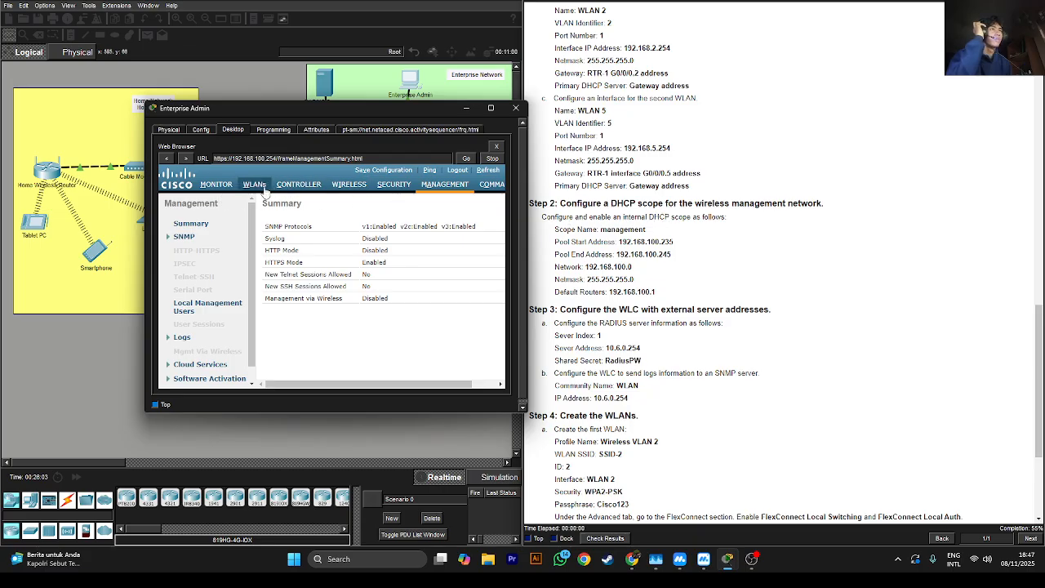
left_click(353, 186)
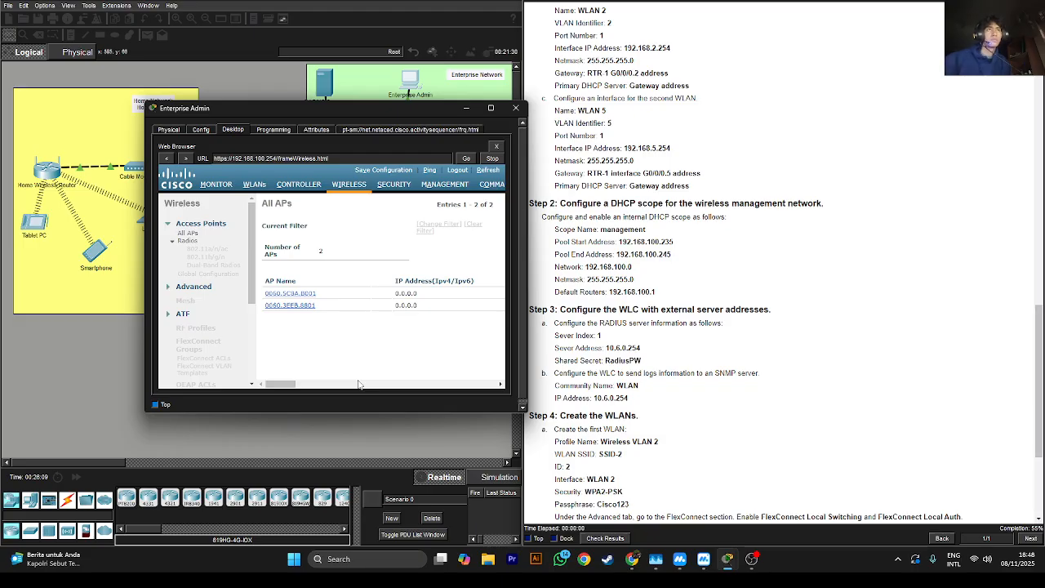
left_click(401, 188)
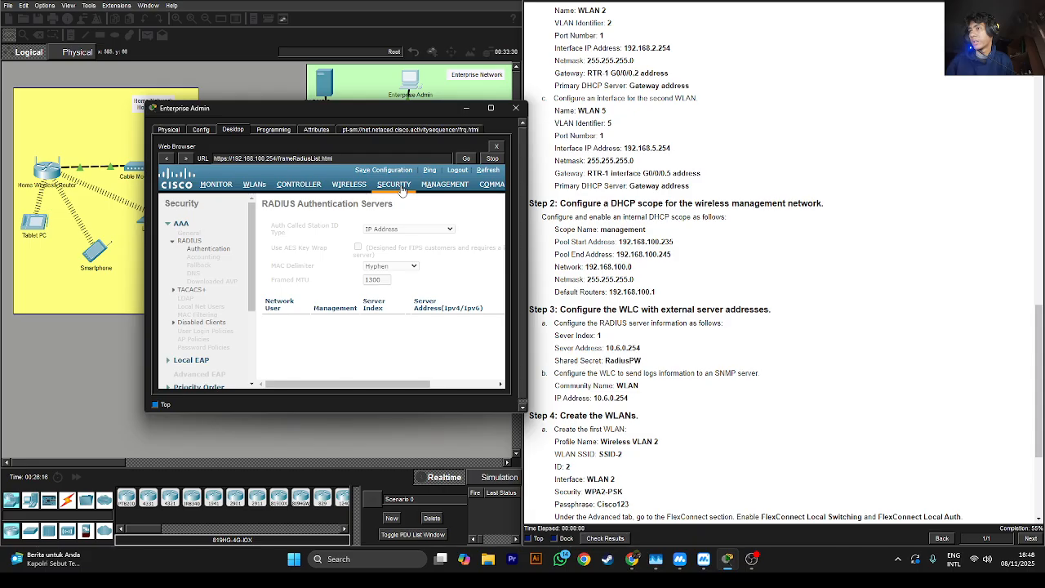
left_click(289, 187)
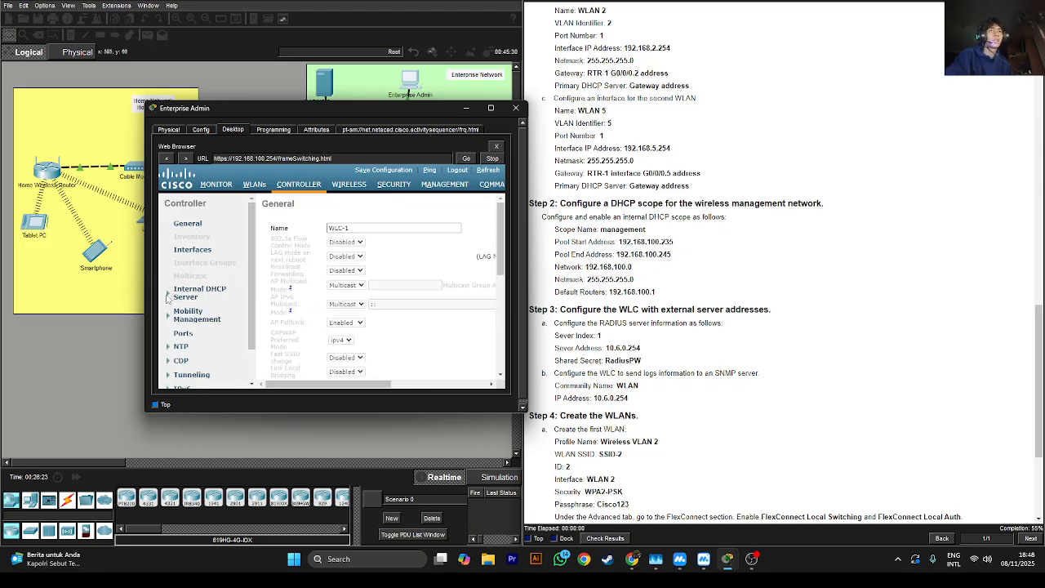
Go to Internal DHCP Server > DHCP Scope and start a new scope
left_click(167, 296)
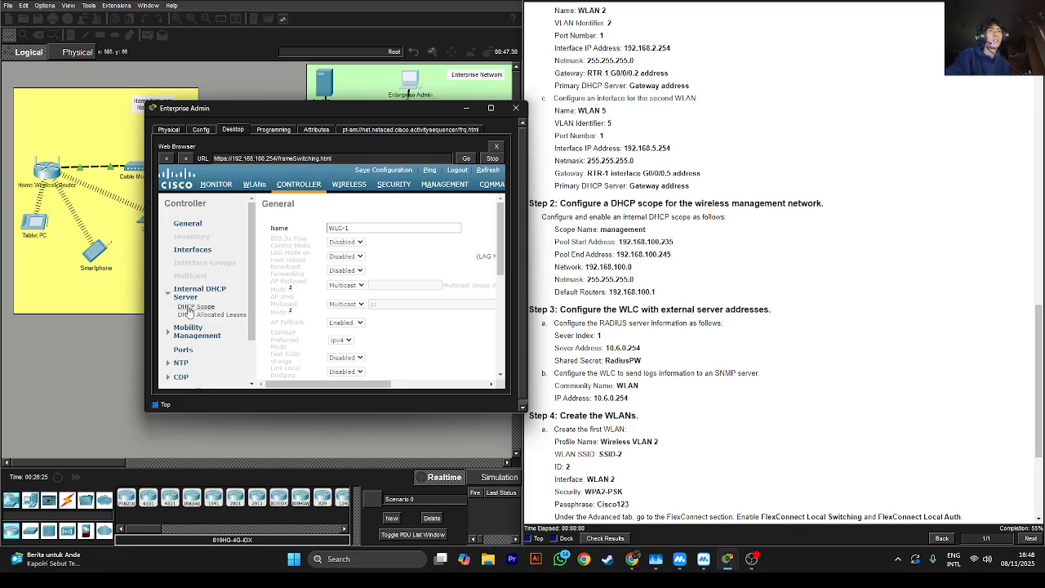
left_click(196, 306)
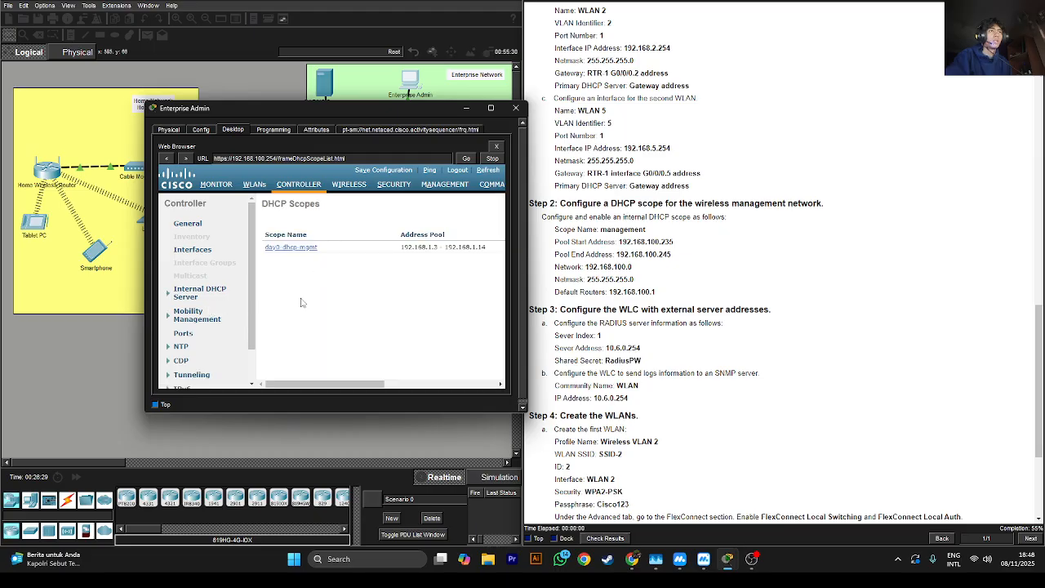
left_click_drag(285, 389, 412, 382)
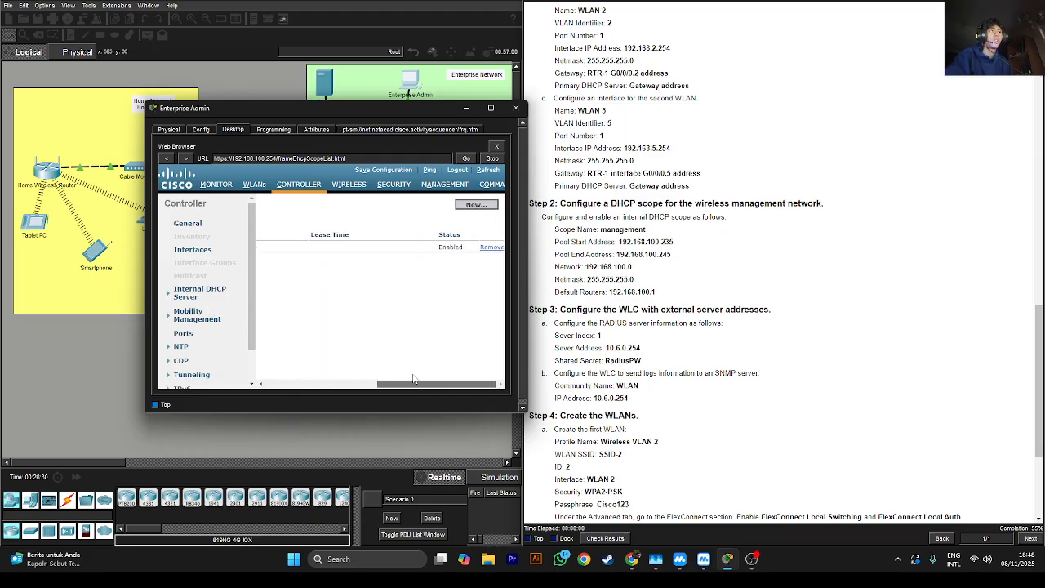
left_click(468, 206)
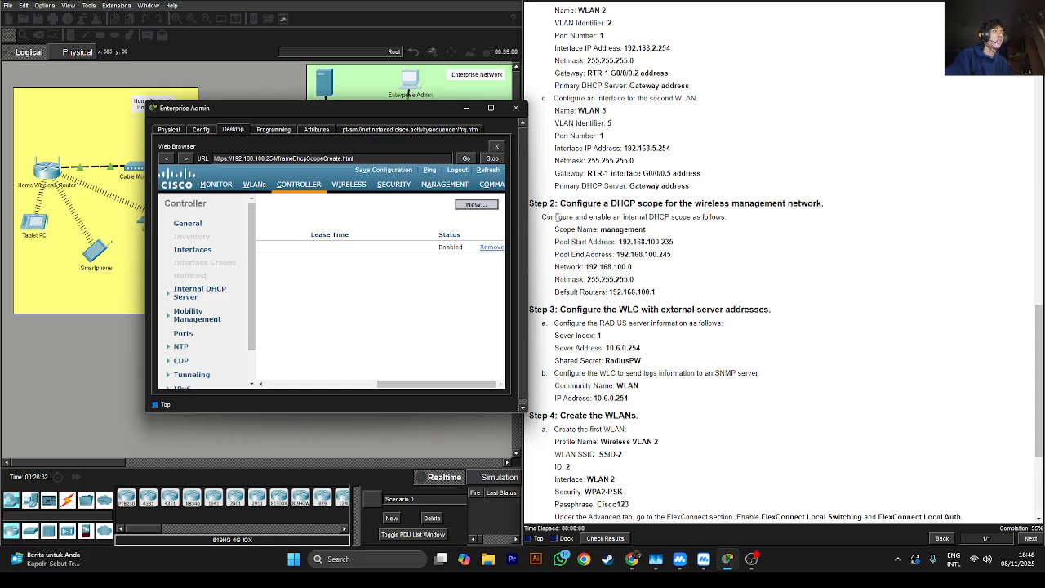
Name the new scope 'management', copied from the instructions, and apply it
double_click(615, 231)
right_click(615, 228)
left_click(629, 236)
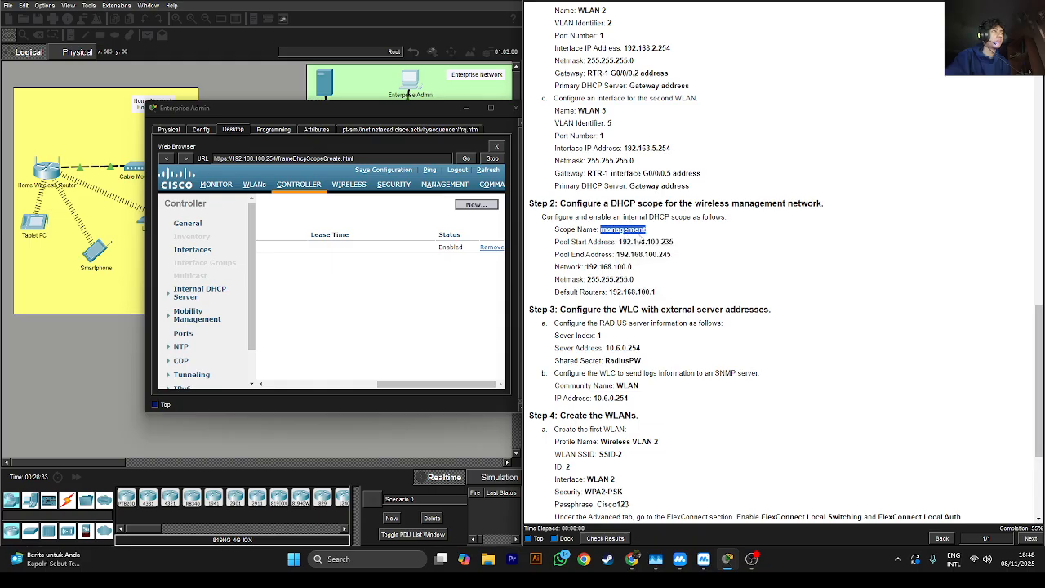
left_click(312, 241)
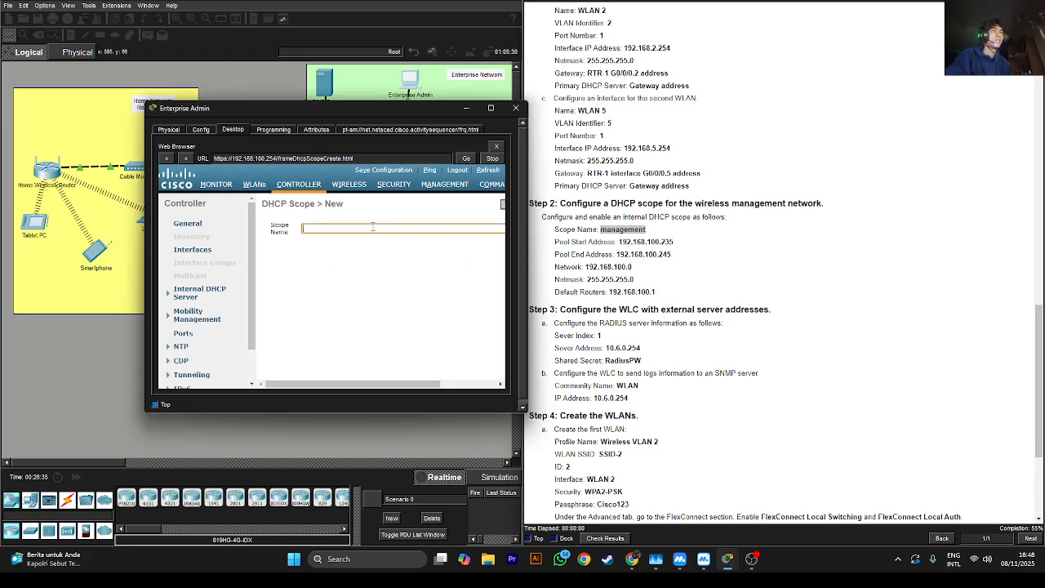
key("ctrl+v")
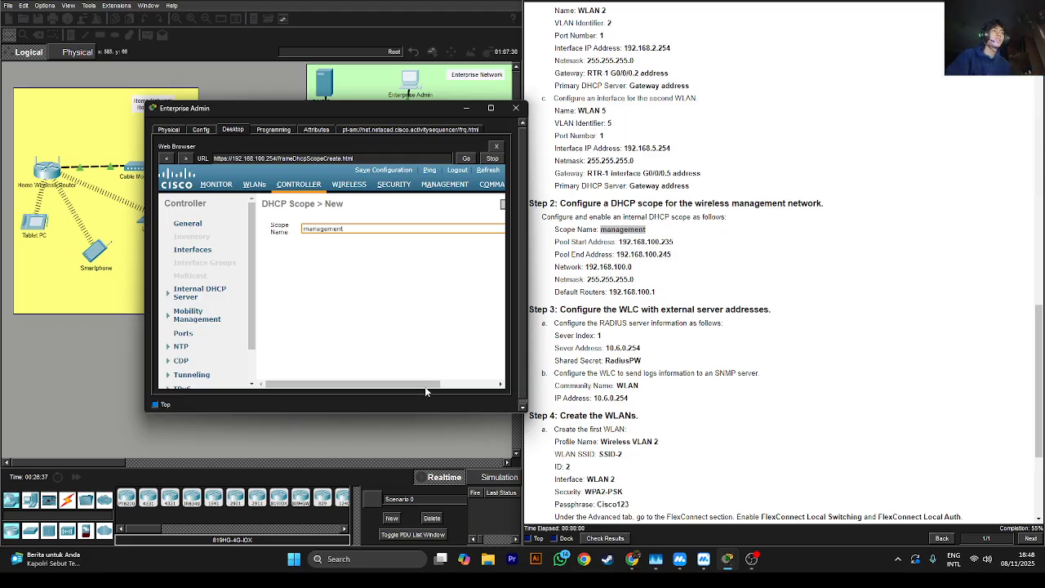
left_click_drag(425, 383, 515, 402)
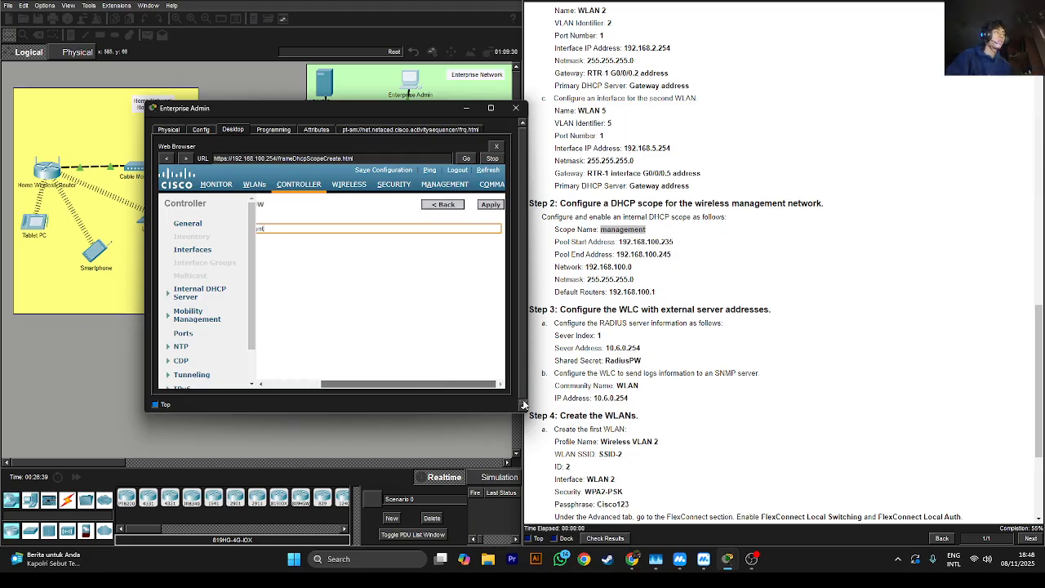
left_click(523, 406)
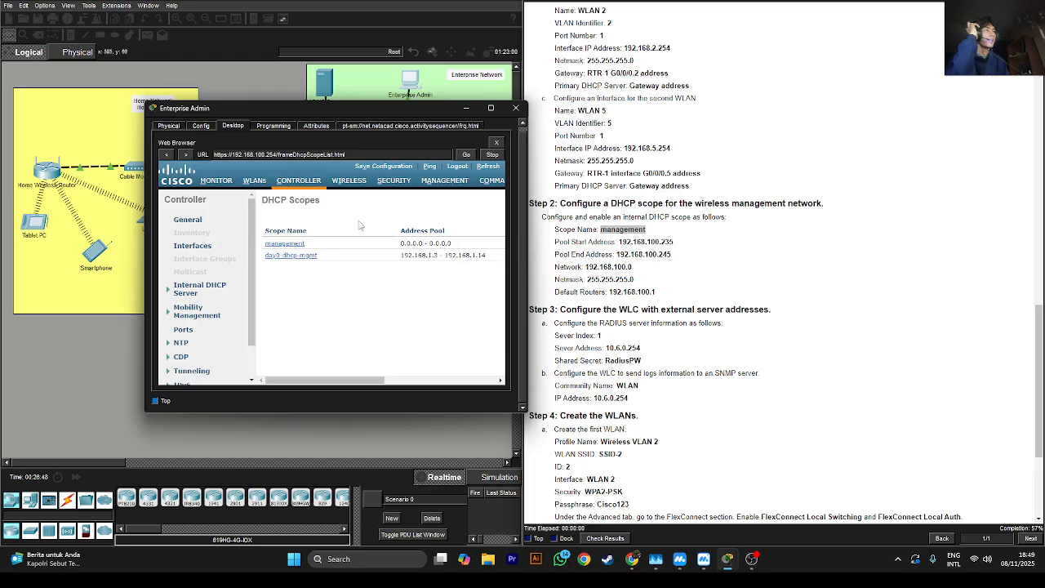
Set the management scope's pool from 192.168.100.235 to 192.168.100.245
left_click(281, 245)
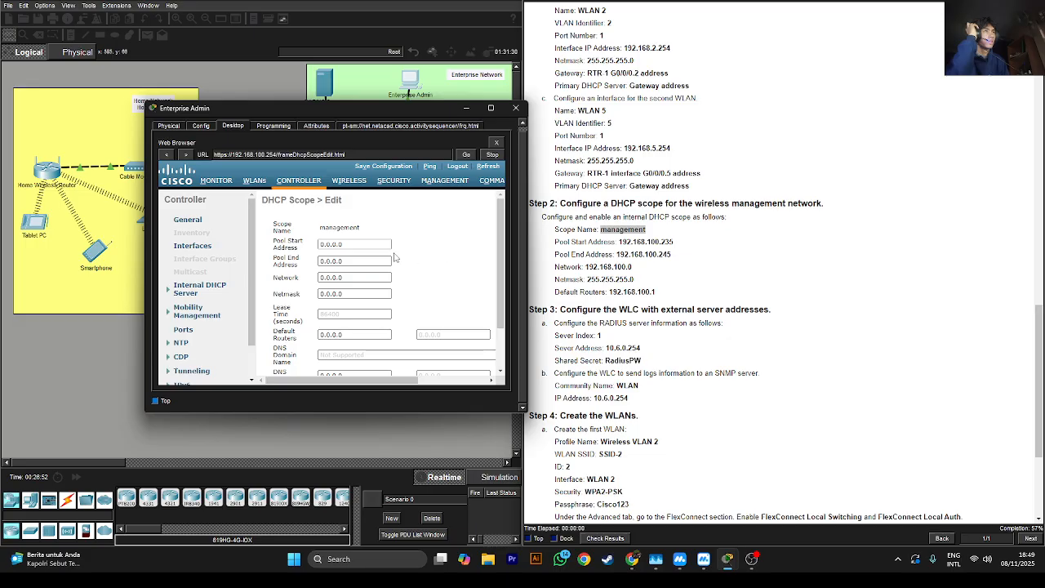
double_click(669, 242)
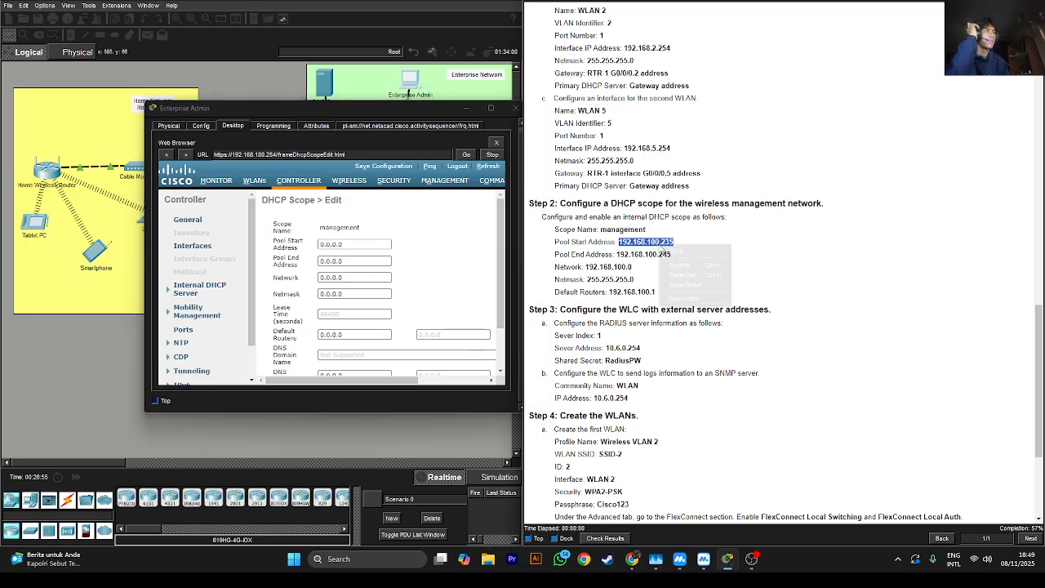
left_click(338, 246)
key("ctrl+v")
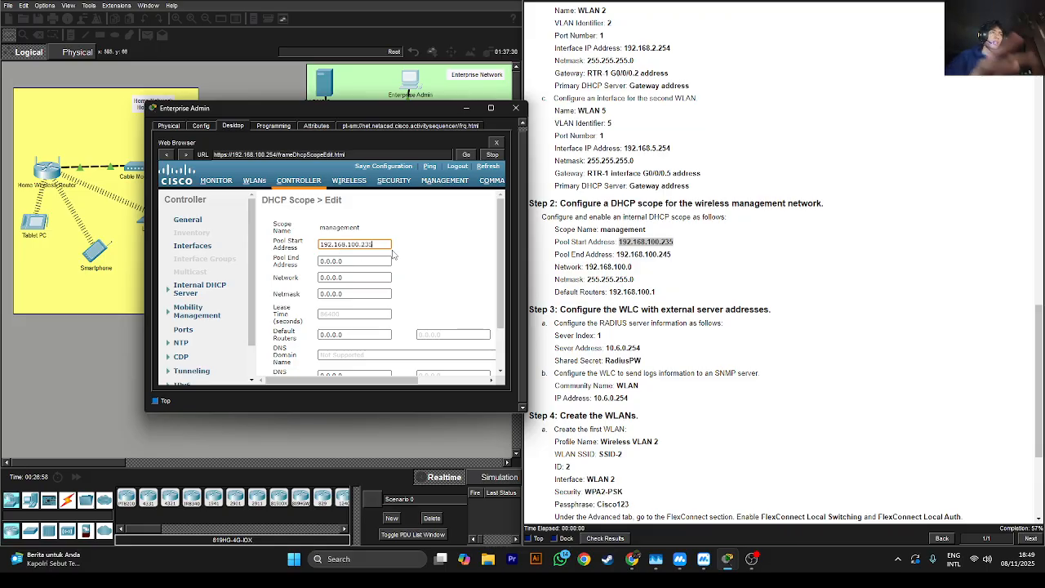
double_click(641, 254)
right_click(640, 254)
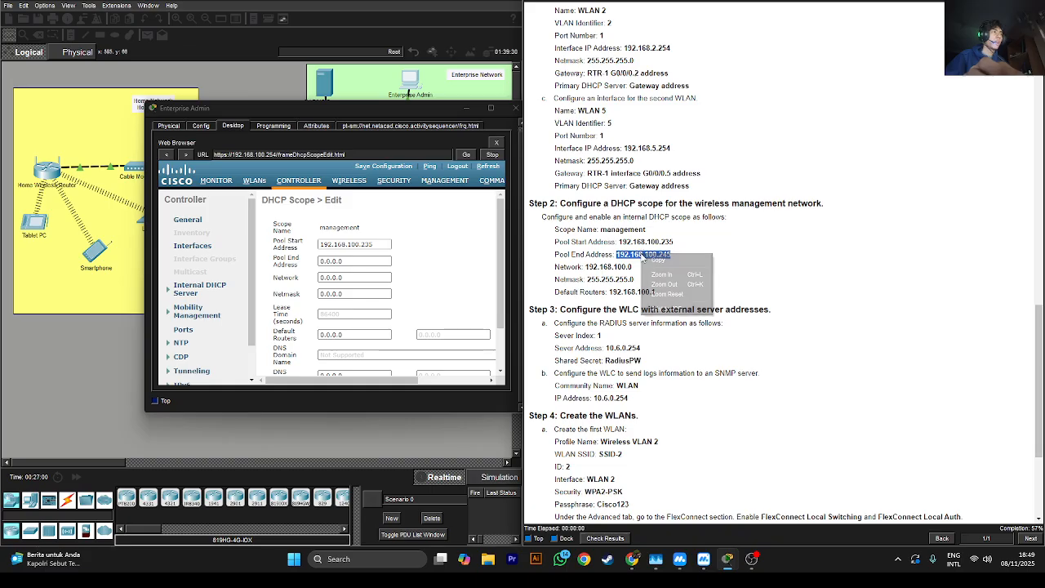
left_click(655, 263)
left_click(381, 264)
key("ctrl+v")
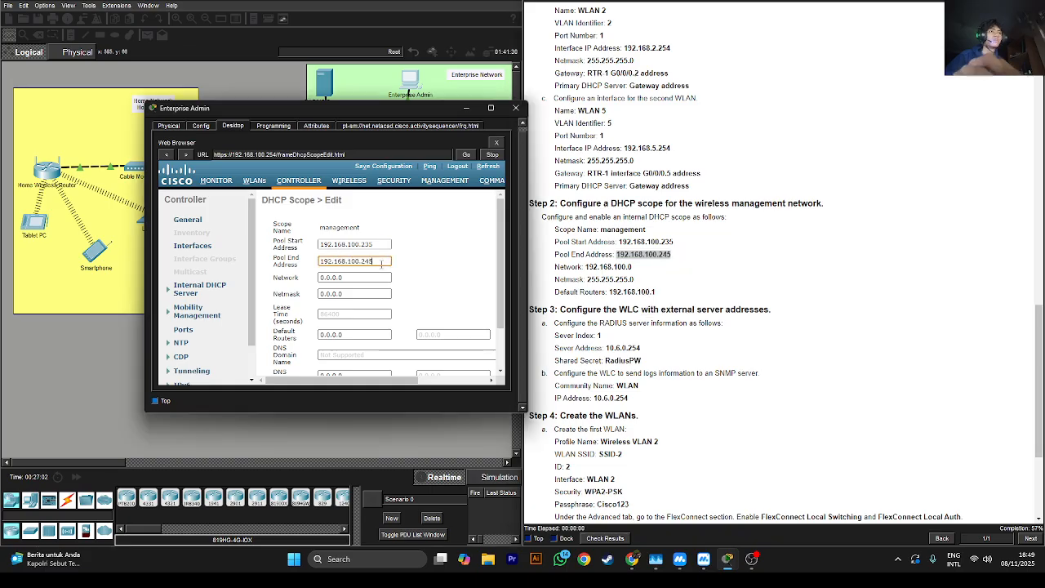
Set the scope network to 192.168.100.0 with netmask 255.255.255.0
double_click(608, 266)
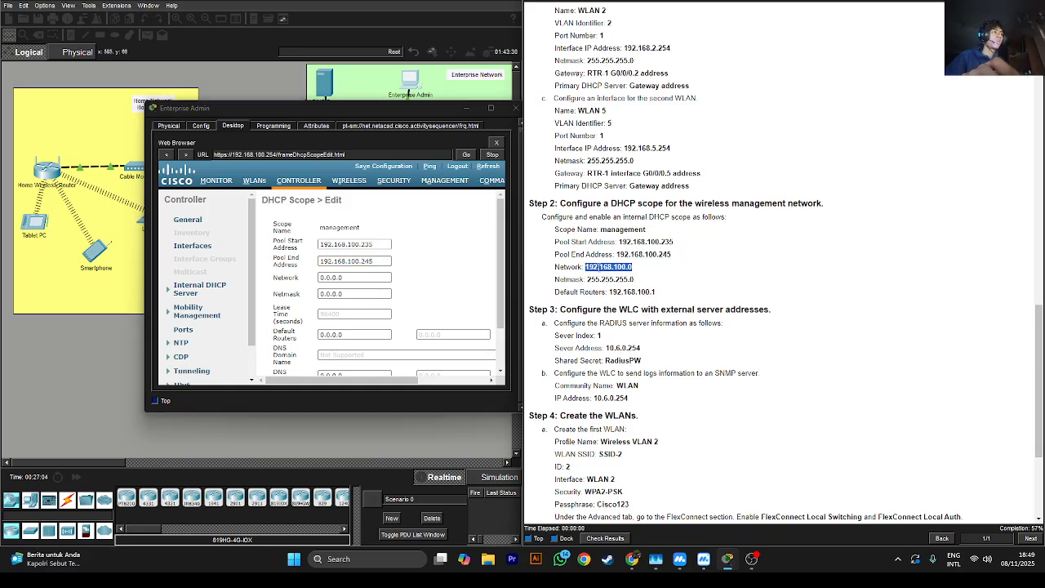
right_click(608, 266)
left_click(625, 275)
left_click(358, 278)
key("ctrl+v")
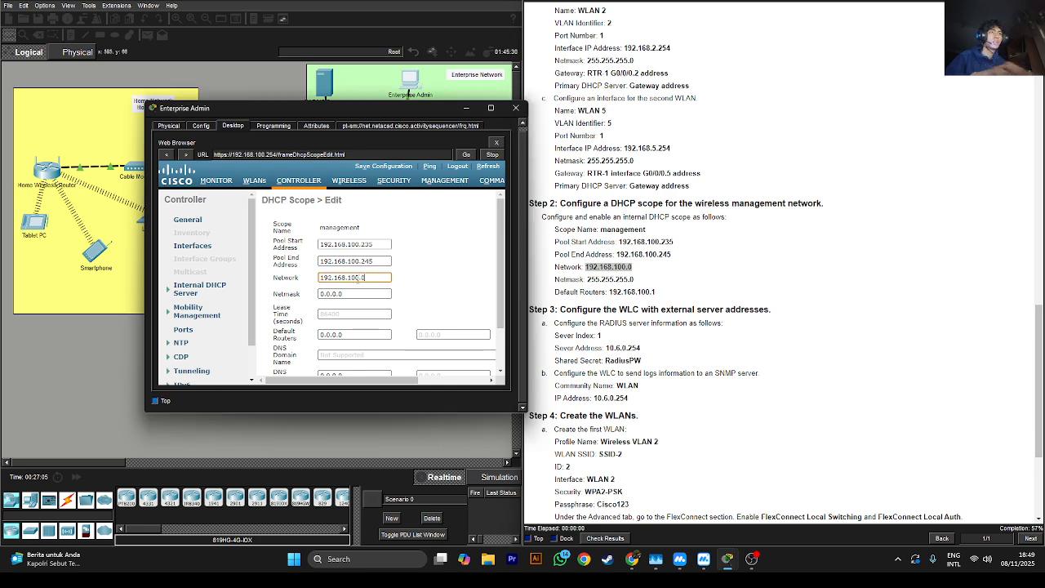
triple_click(594, 281)
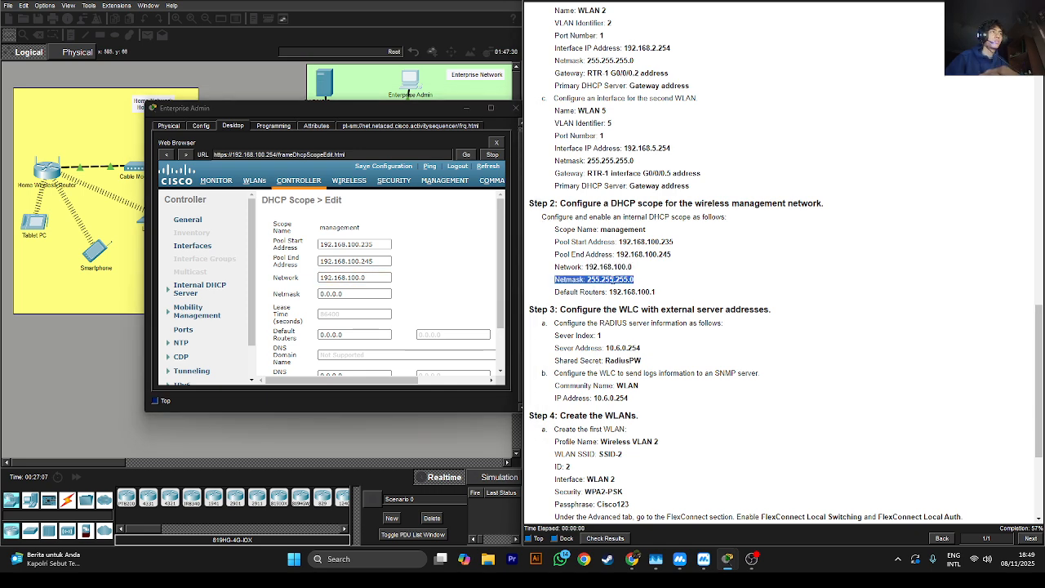
left_click_drag(587, 279, 633, 279)
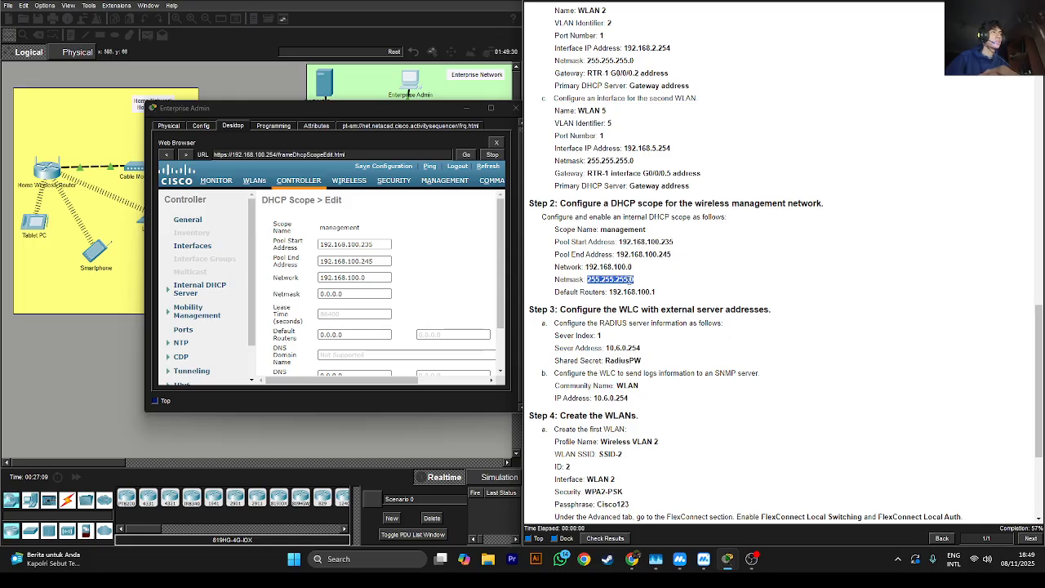
right_click(631, 278)
left_click(612, 287)
left_click(357, 293)
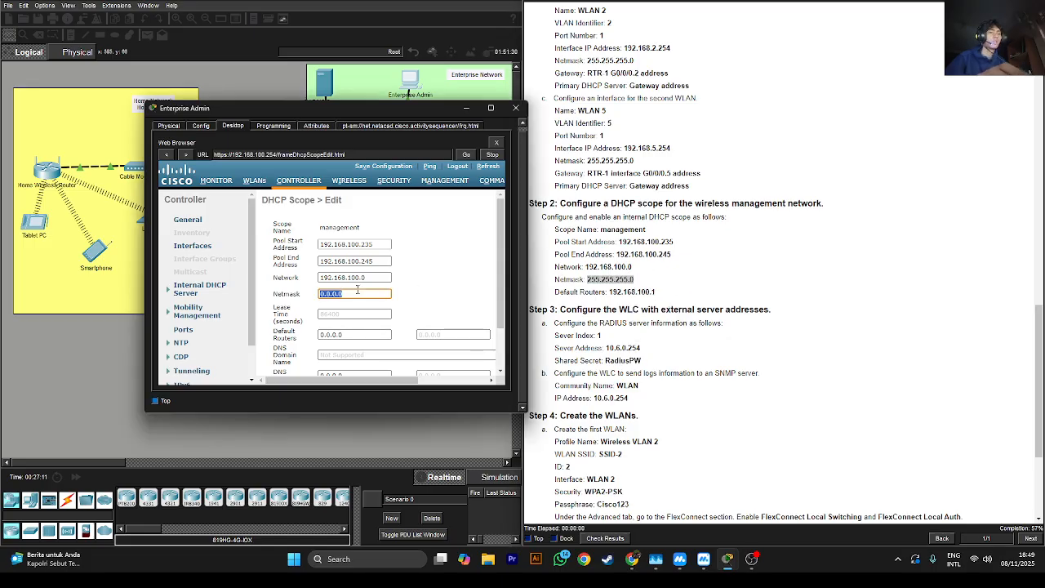
key("ctrl+v")
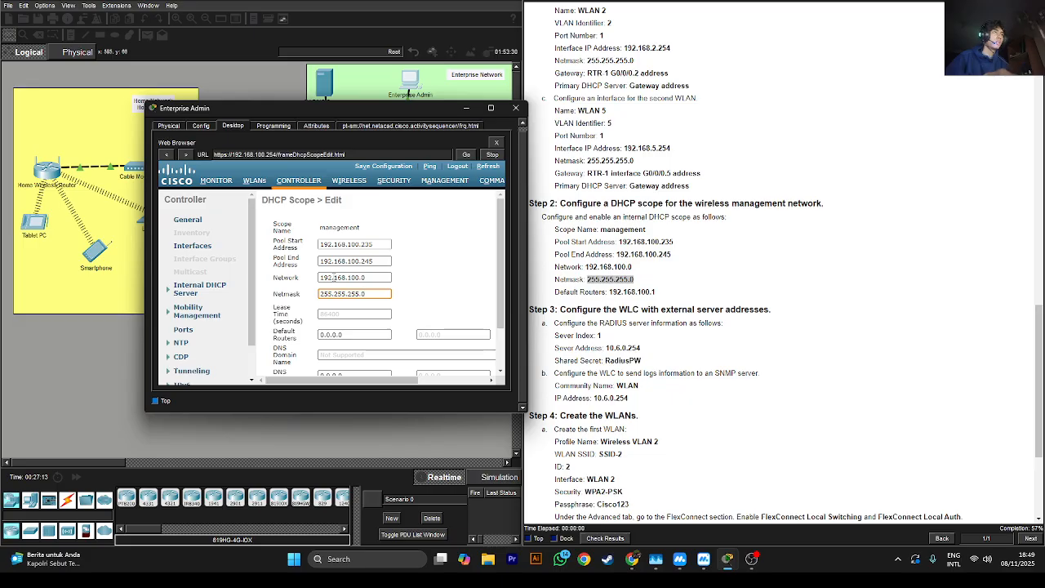
Replace the 0.0.0.0 default router with 192.168.100.1
scroll(333, 278, "down", 1)
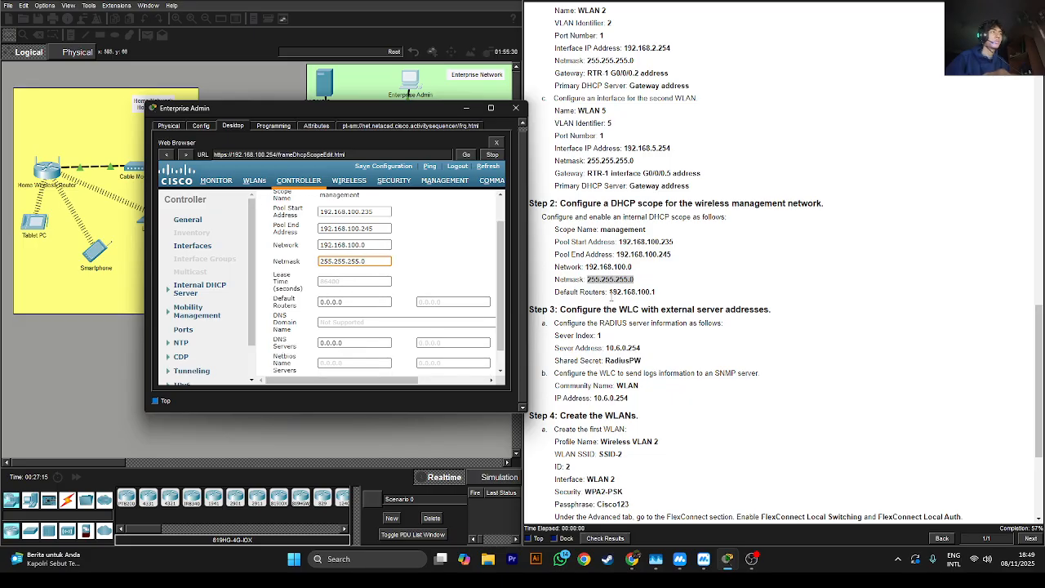
double_click(631, 292)
right_click(629, 288)
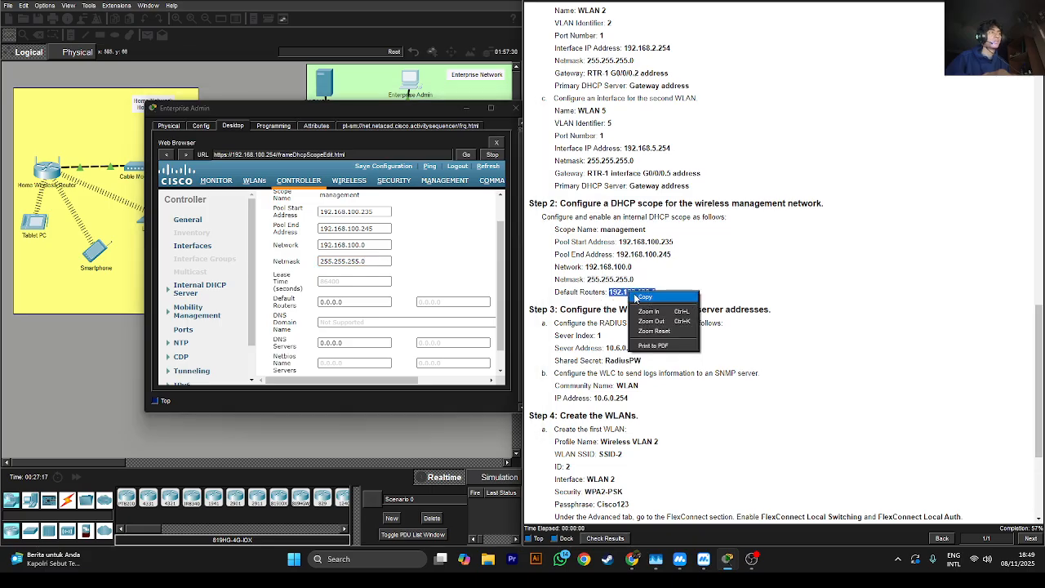
left_click(645, 295)
left_click(341, 300)
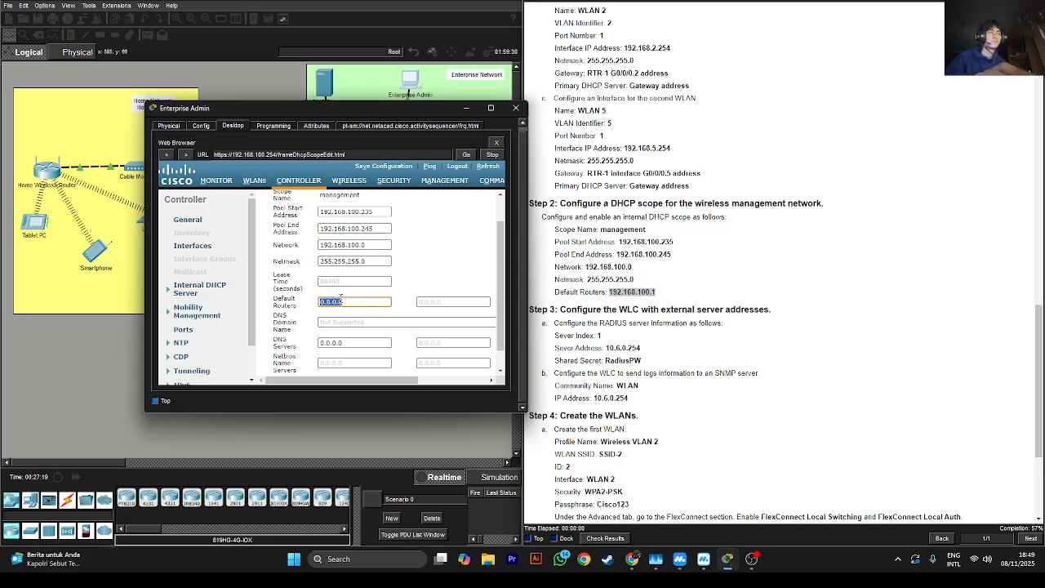
left_click(341, 300)
double_click(364, 300)
left_click(365, 300)
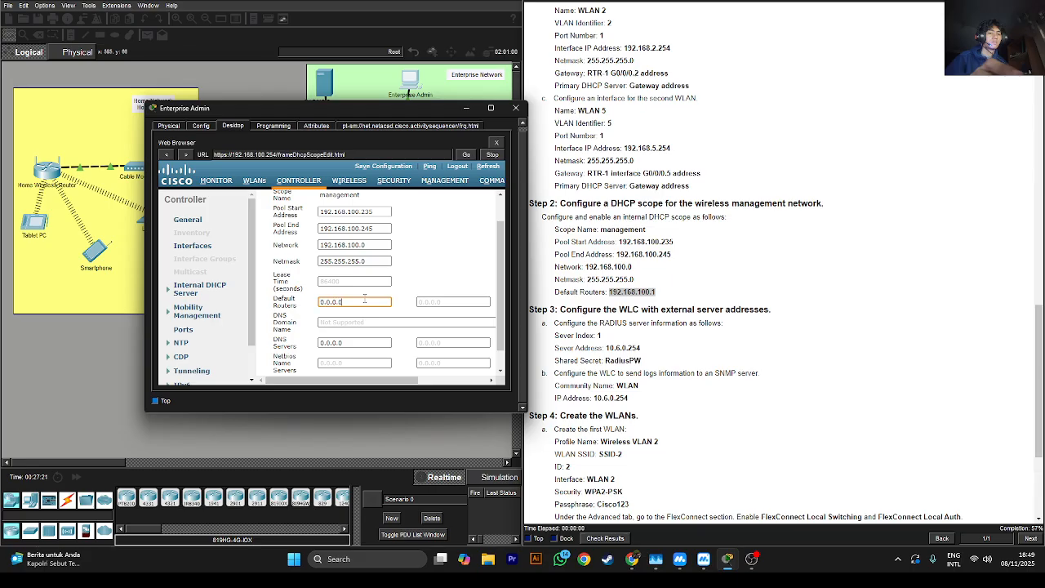
right_click(638, 292)
left_click(646, 298)
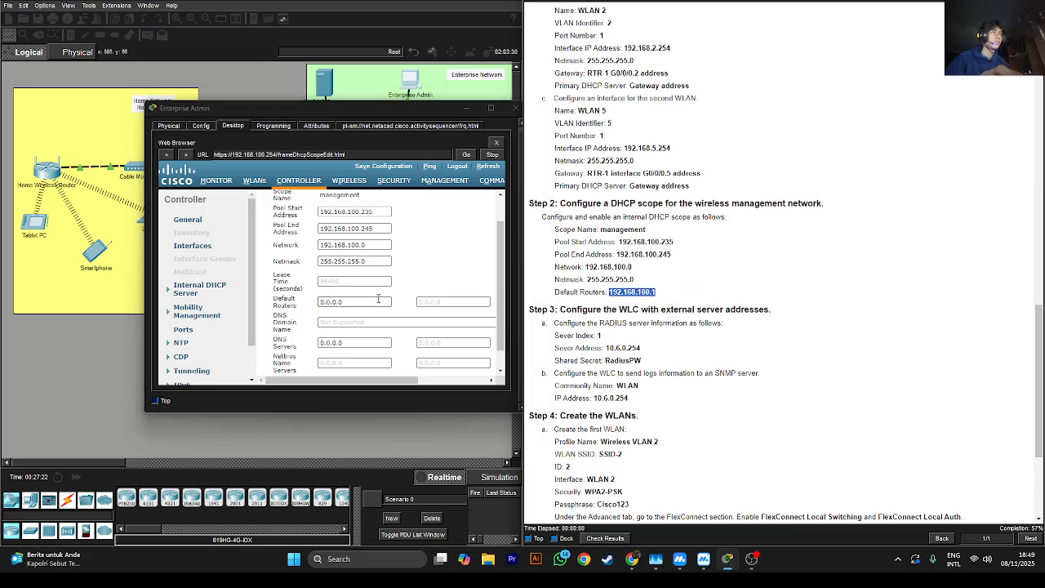
left_click(378, 300)
key("ctrl+v")
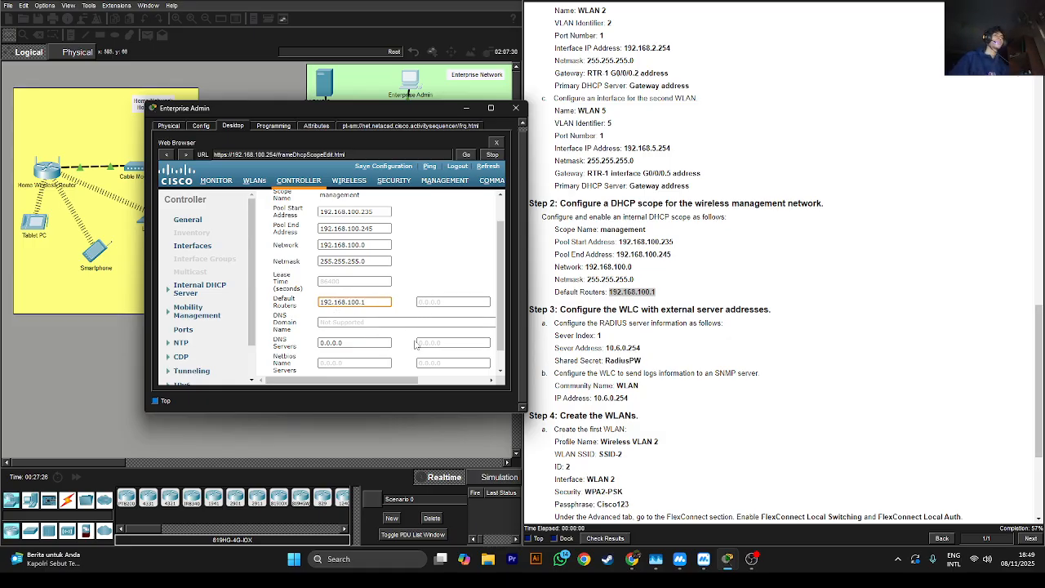
Keep the scope status Enabled and apply the management scope
scroll(418, 343, "down", 1)
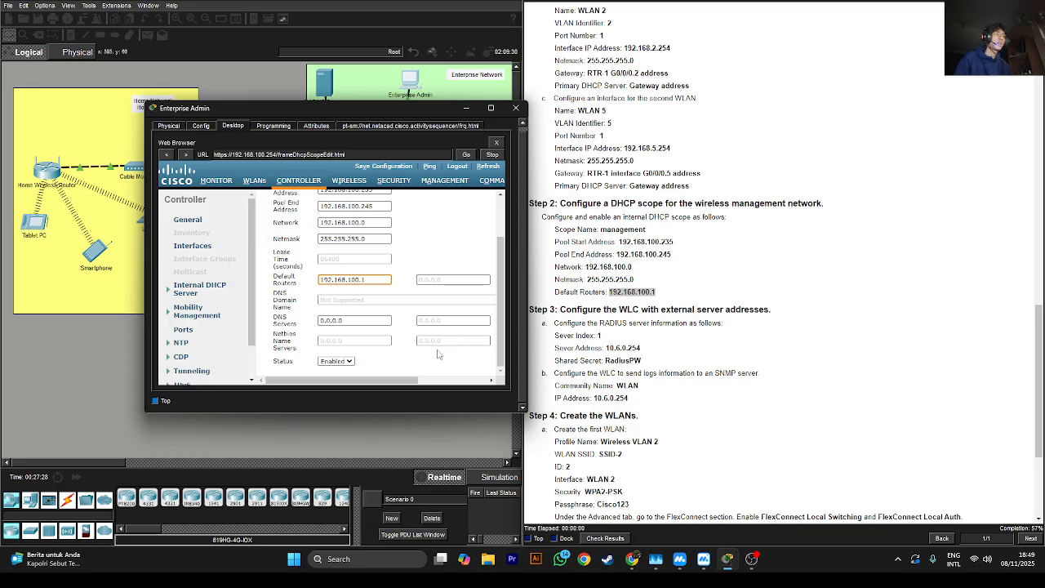
left_click(341, 363)
left_click(342, 373)
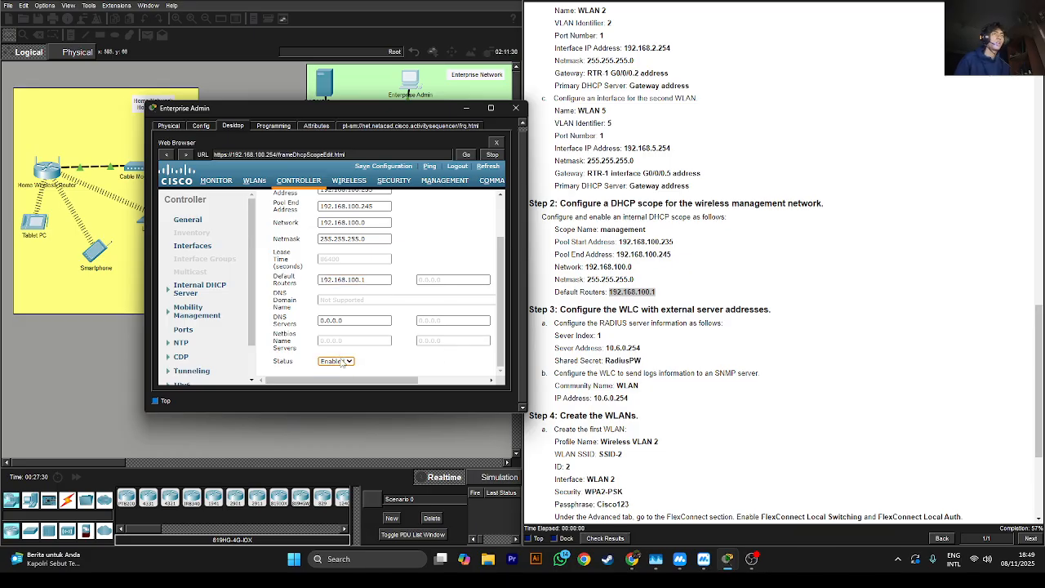
left_click_drag(499, 257, 480, 328)
left_click_drag(412, 381, 489, 380)
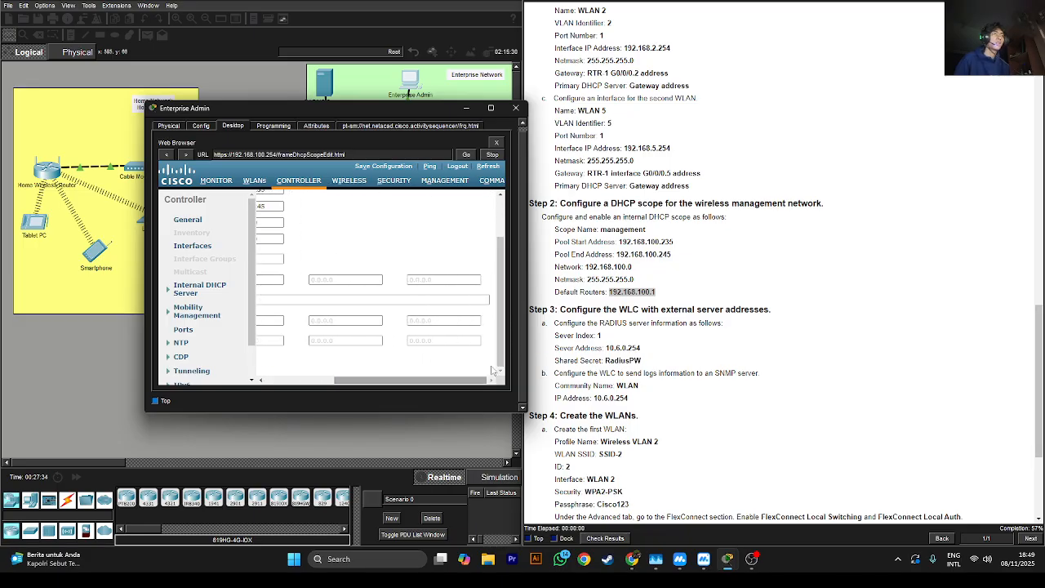
left_click_drag(500, 325, 503, 274)
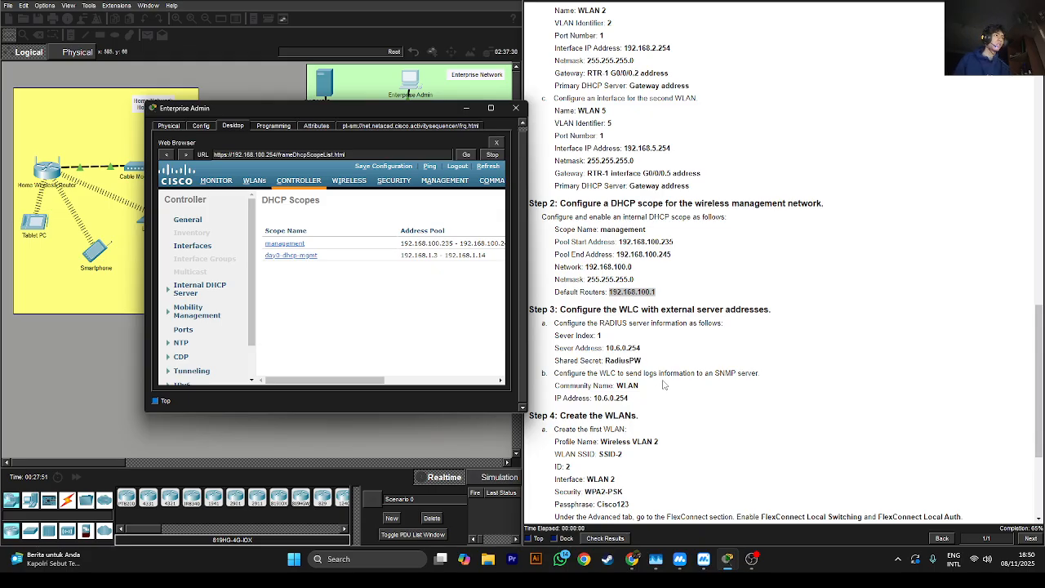
Open SECURITY's RADIUS Authentication servers page and start a new server entry (index 1, port 1812)
left_click_drag(639, 324, 723, 323)
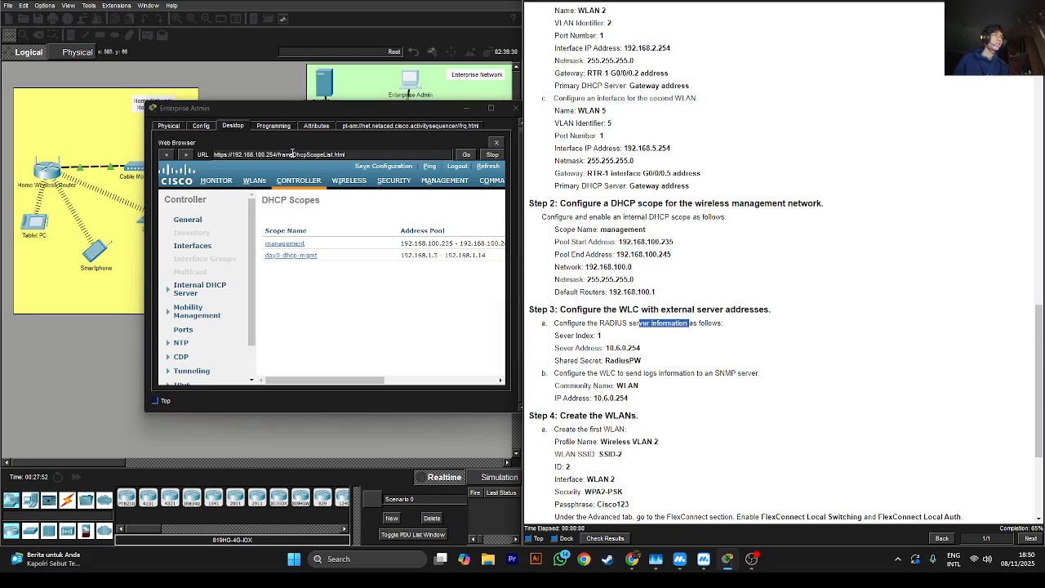
left_click(396, 184)
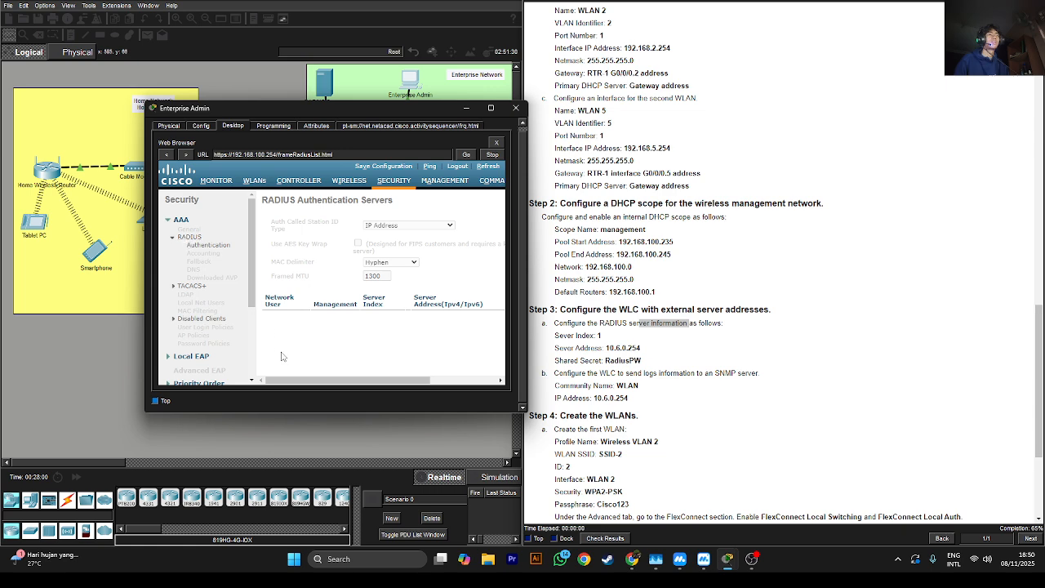
left_click_drag(295, 382, 393, 380)
left_click(367, 360)
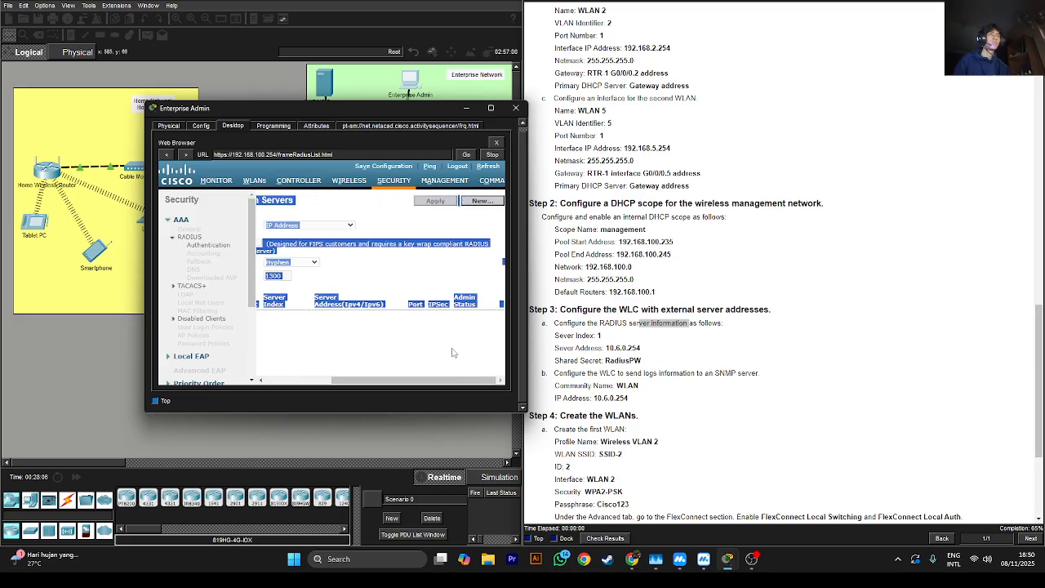
left_click(455, 354)
left_click(485, 203)
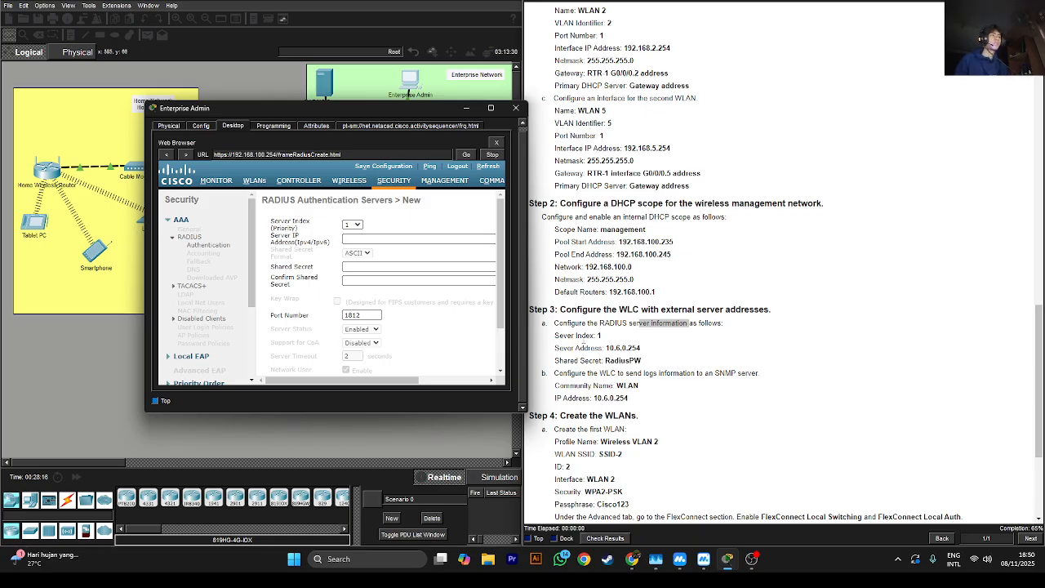
Keep RADIUS server index 1 and paste 10.6.0.254 as the server address
left_click(358, 226)
left_click(359, 228)
double_click(618, 349)
right_click(634, 355)
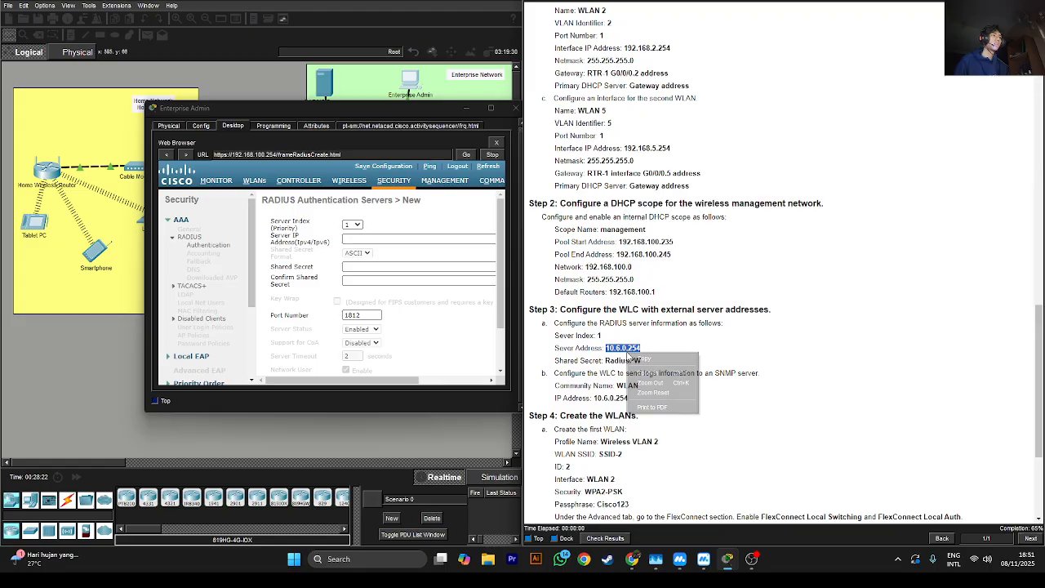
left_click(636, 358)
left_click(412, 238)
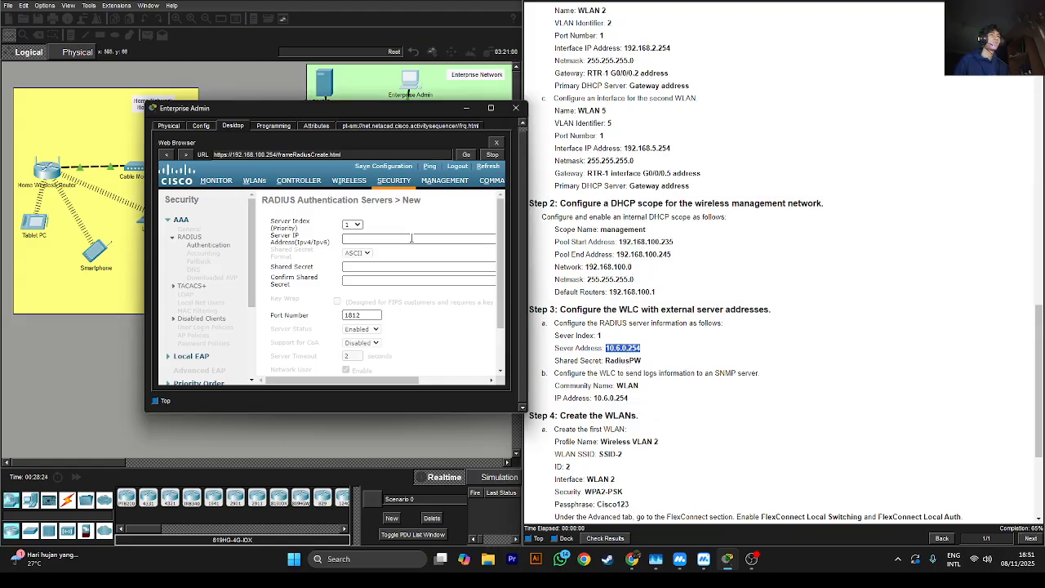
key("ctrl+v")
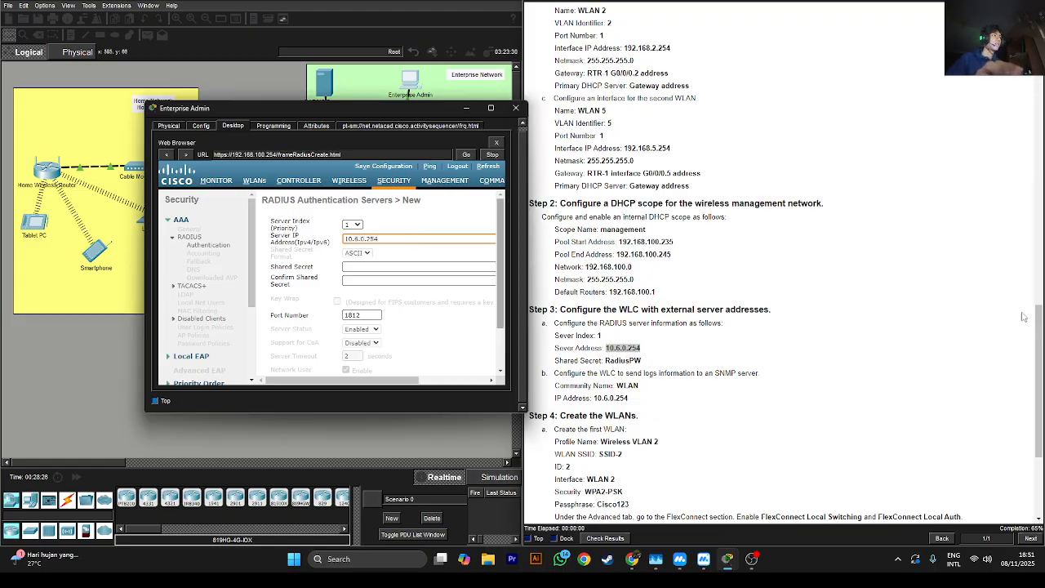
left_click_drag(1039, 315, 1020, 77)
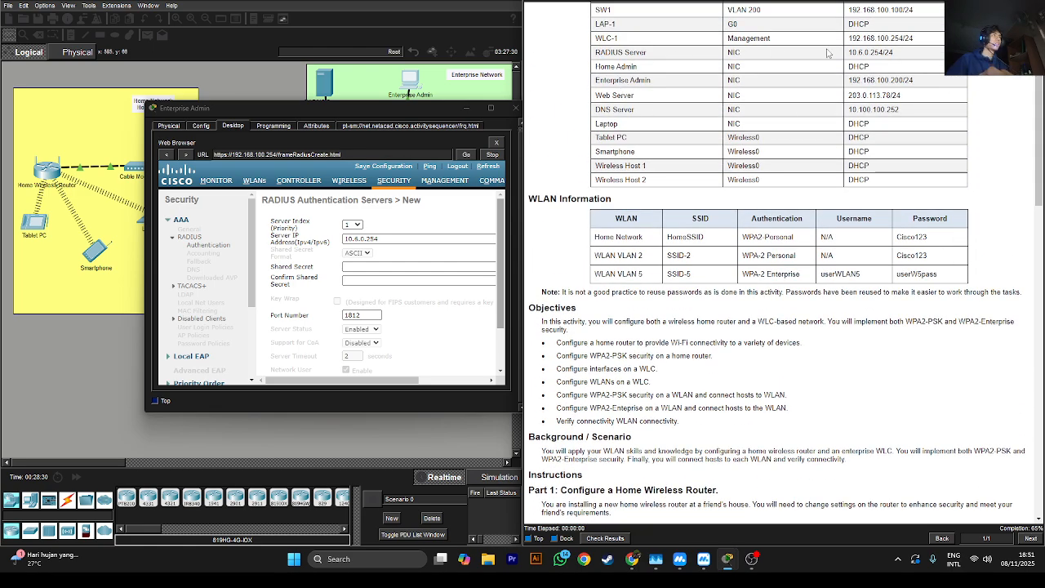
left_click_drag(849, 52, 863, 53)
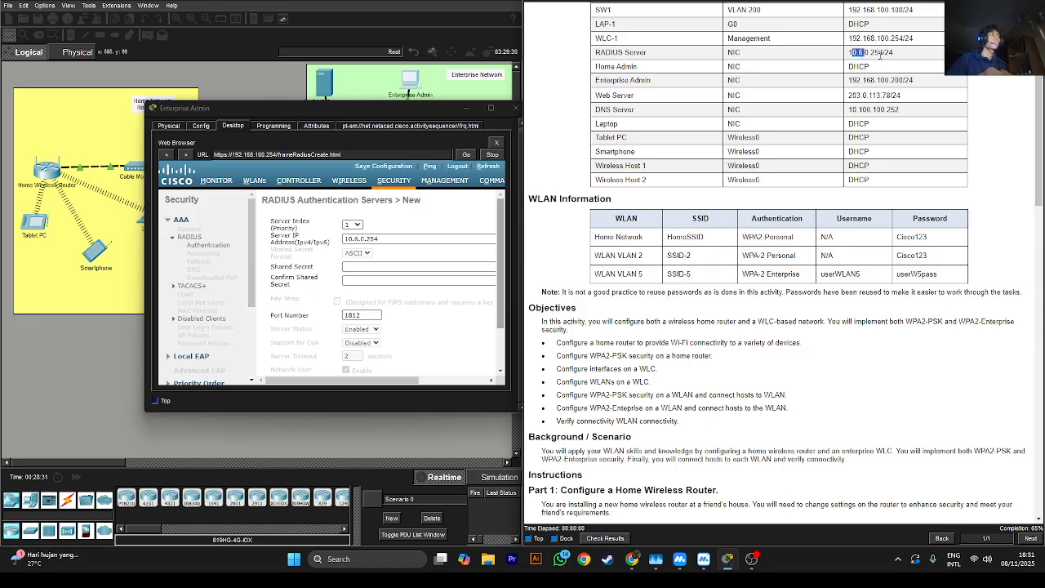
Enter the RADIUS shared secret from the instructions and confirm it
scroll(607, 255, "down", 10)
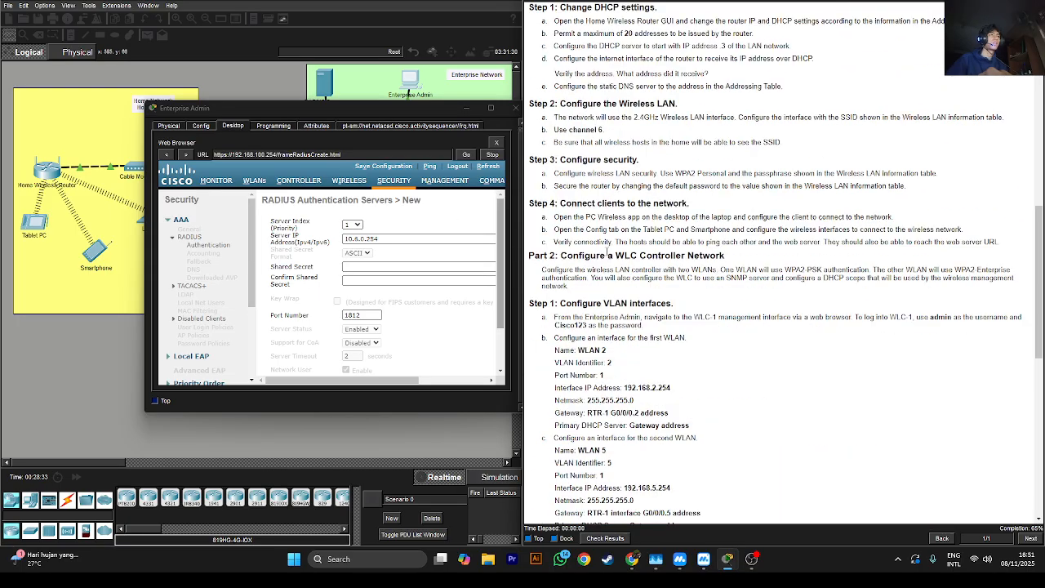
scroll(607, 255, "down", 10)
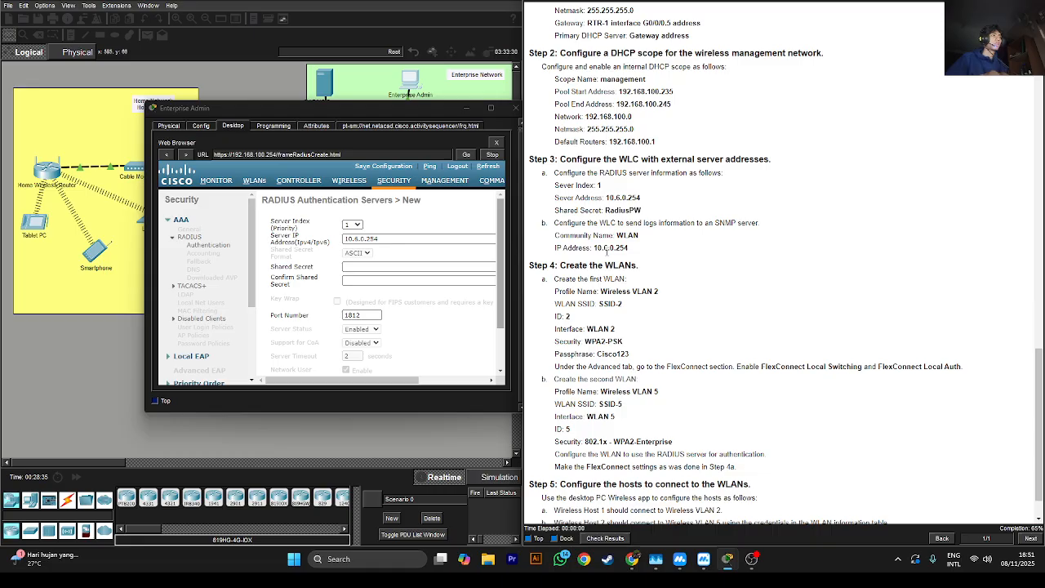
scroll(607, 252, "down", 2)
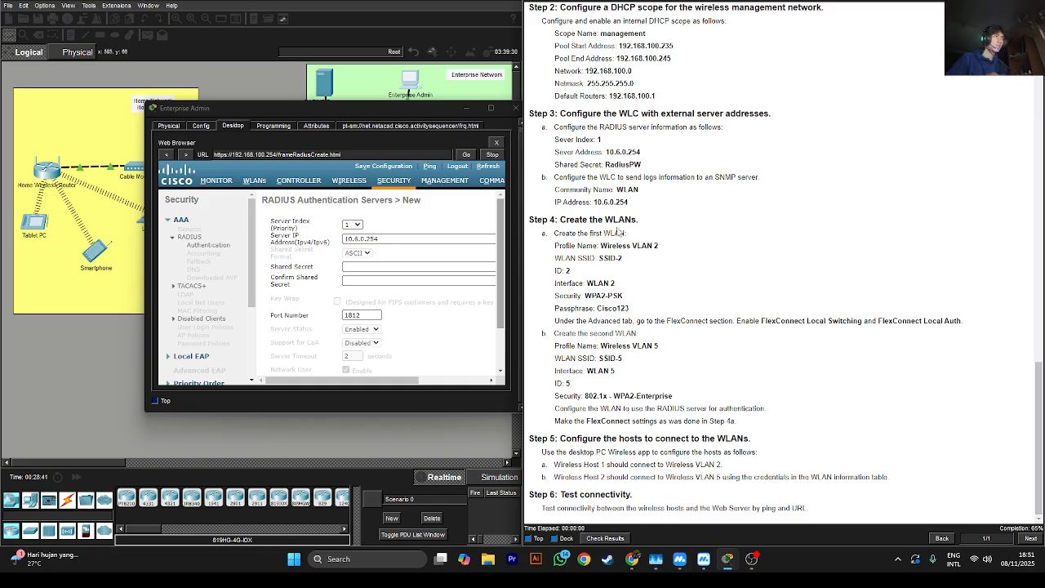
scroll(613, 241, "up", 1)
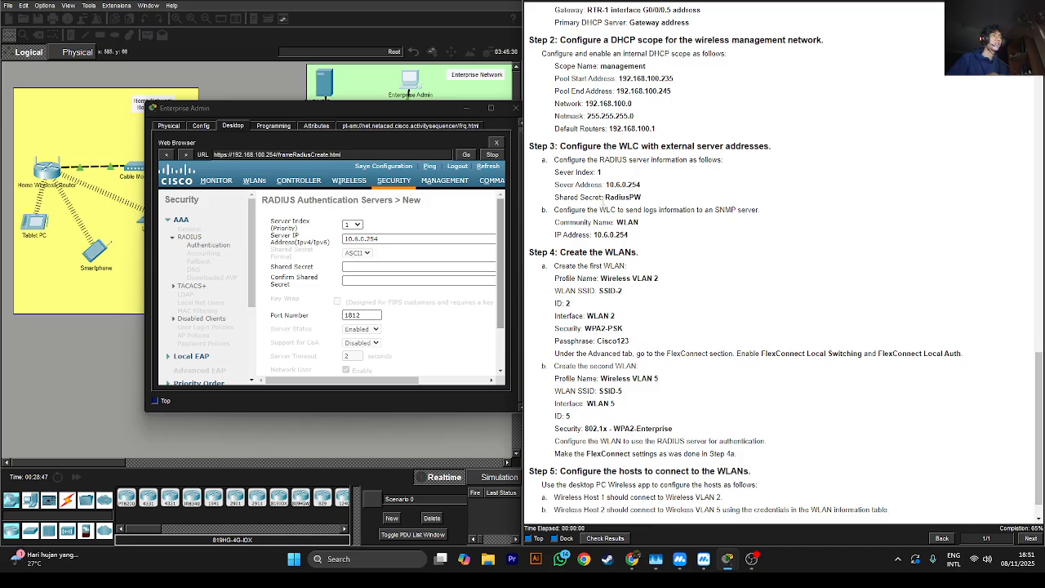
double_click(625, 198)
right_click(624, 199)
left_click(653, 211)
left_click(349, 268)
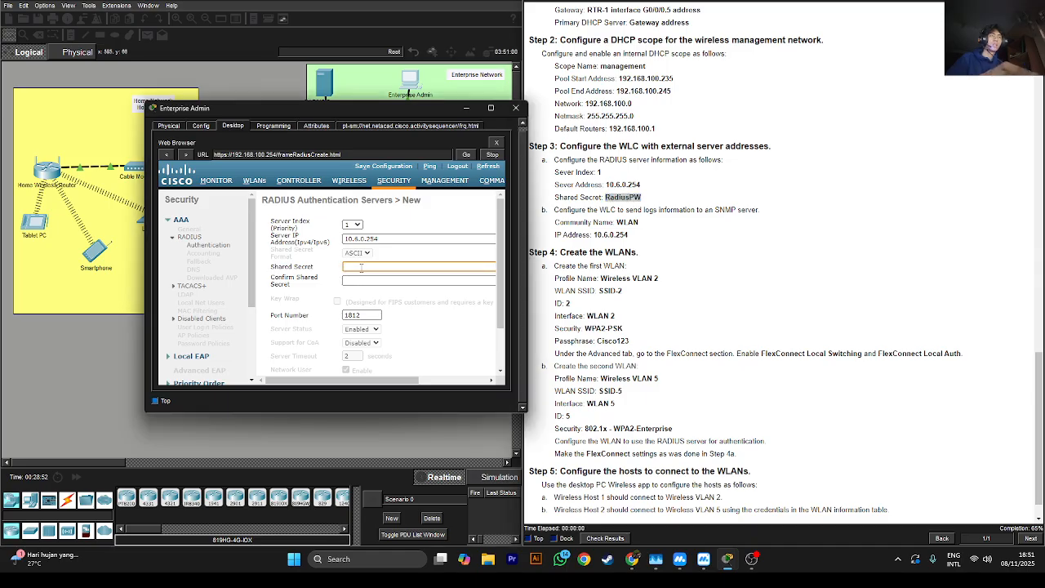
key("ctrl+v")
left_click(364, 280)
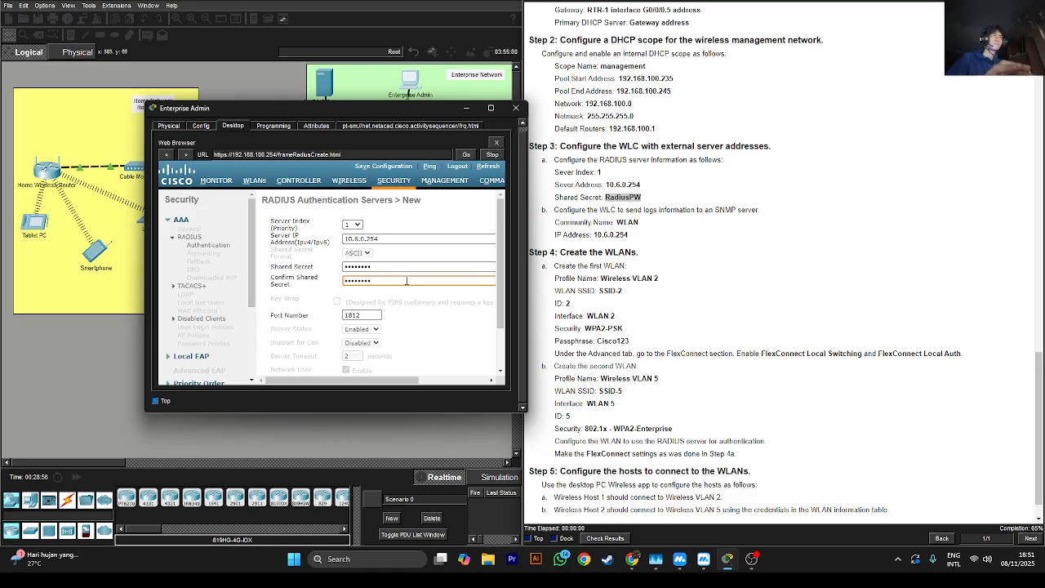
key("ctrl+v")
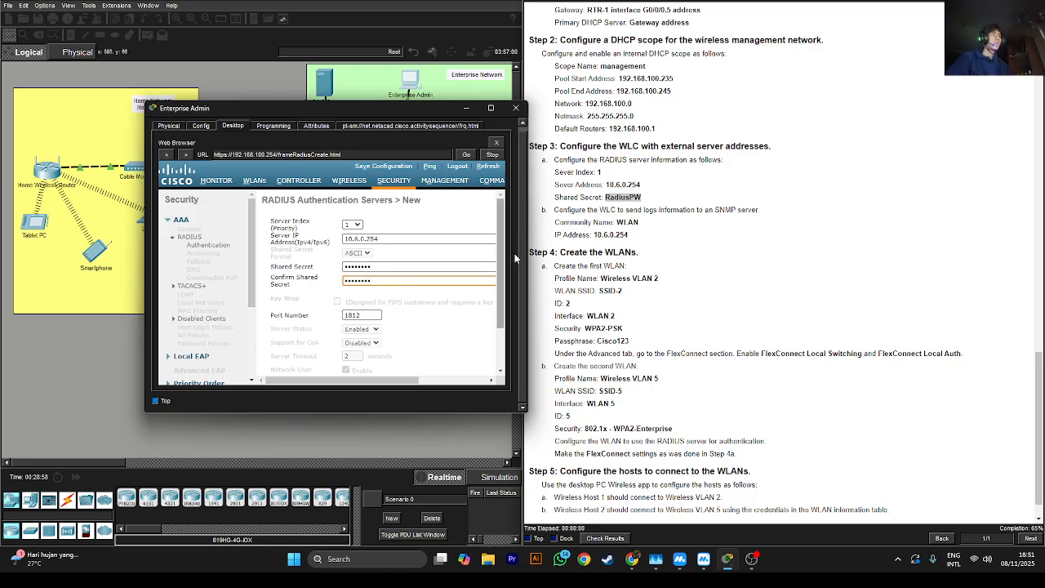
Apply the new RADIUS authentication server 10.6.0.254
scroll(500, 292, "down", 1)
scroll(500, 293, "down", 2)
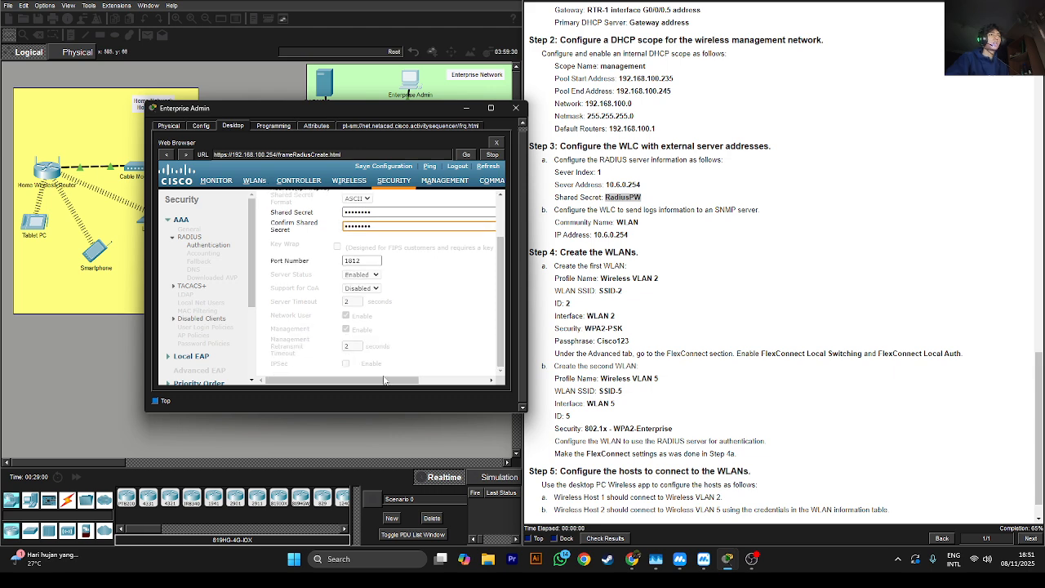
scroll(492, 326, "right", 3)
scroll(494, 318, "up", 3)
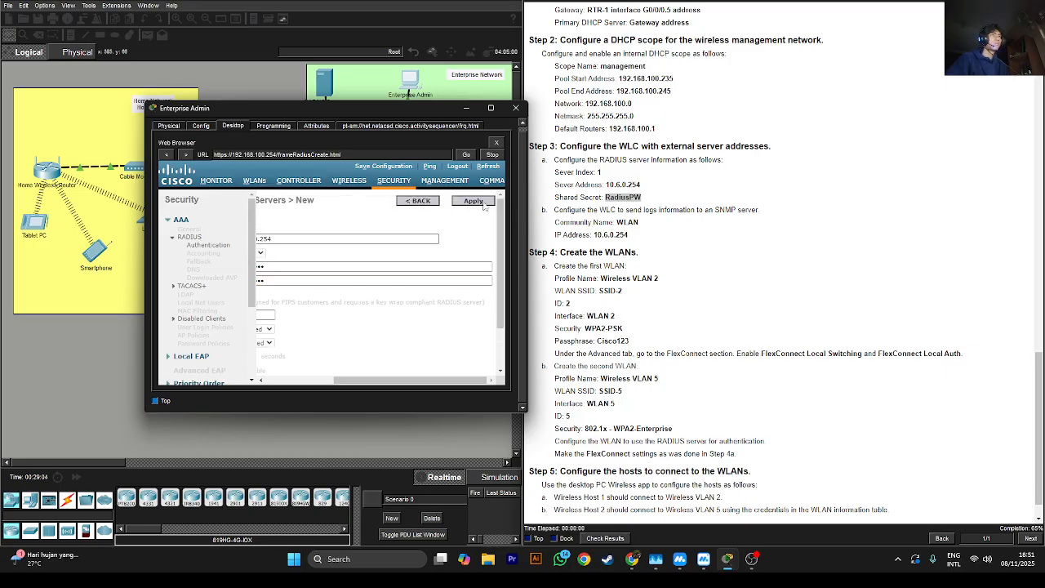
left_click(474, 201)
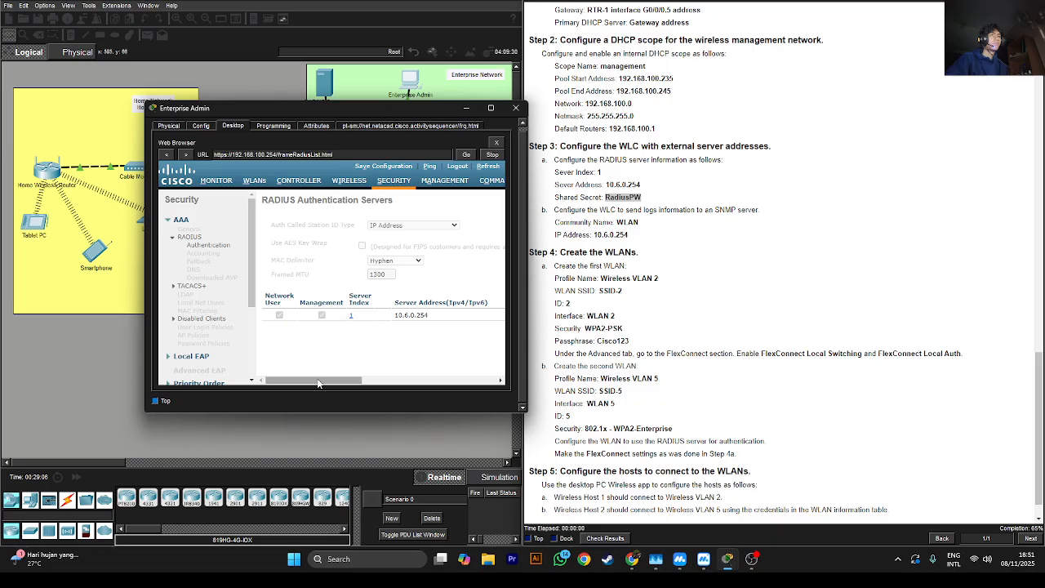
Bring up the controller's Management summary page
left_click_drag(319, 383, 461, 401)
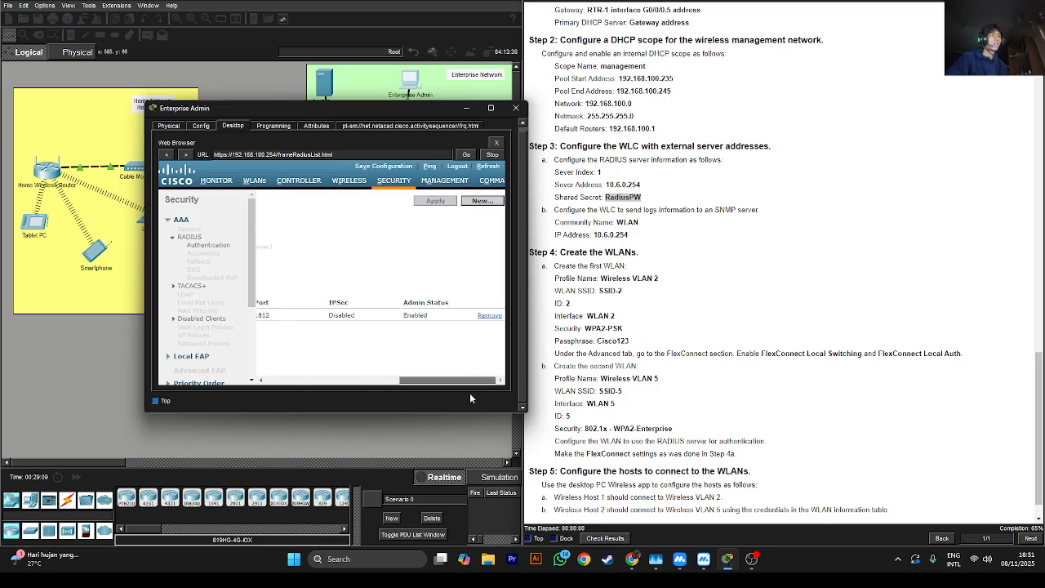
left_click_drag(471, 398, 387, 358)
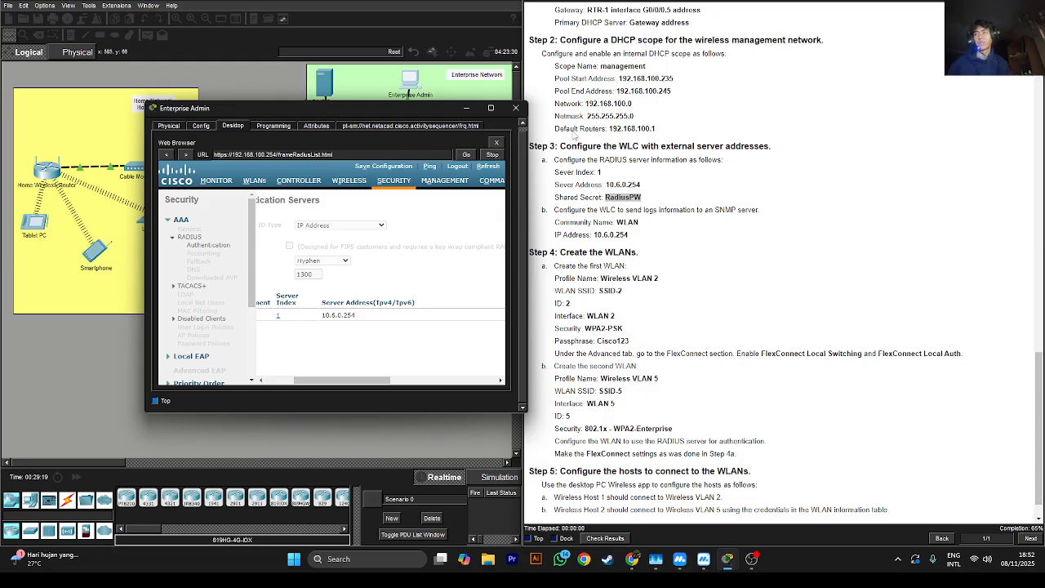
left_click(437, 182)
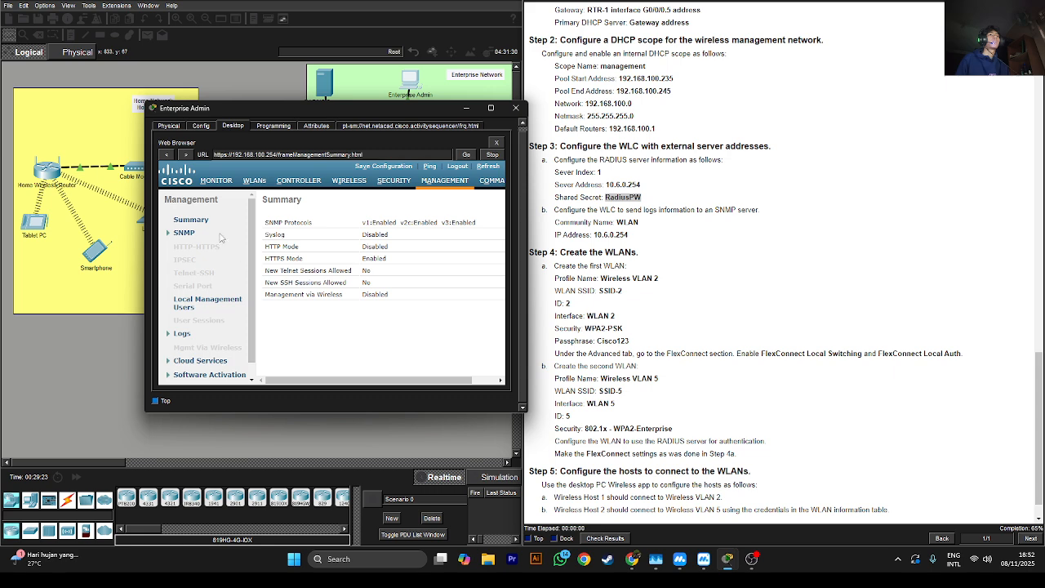
Open a new SNMP trap receiver form under Management > SNMP > Trap Receivers
left_click(171, 233)
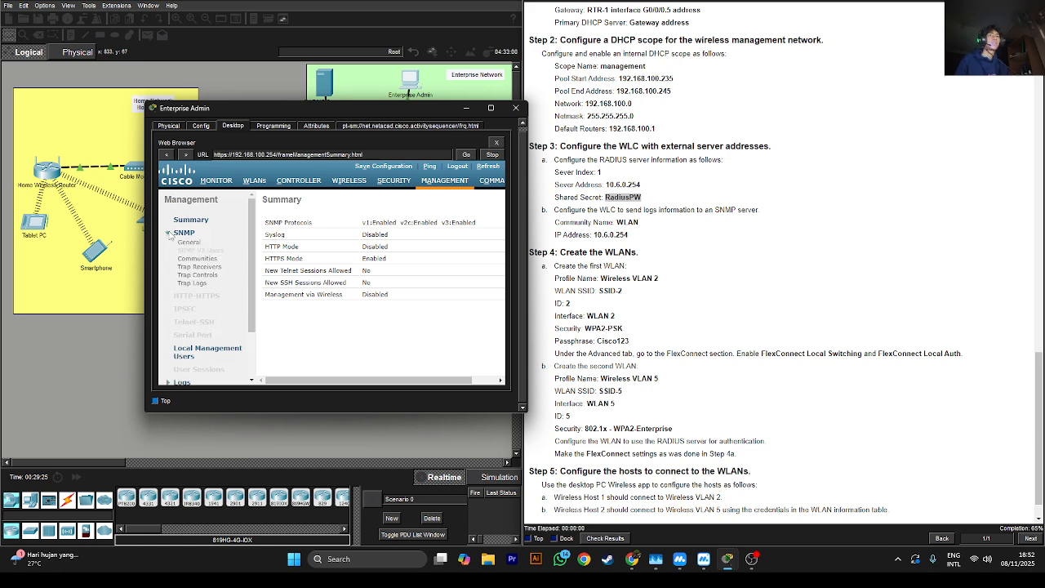
left_click(198, 267)
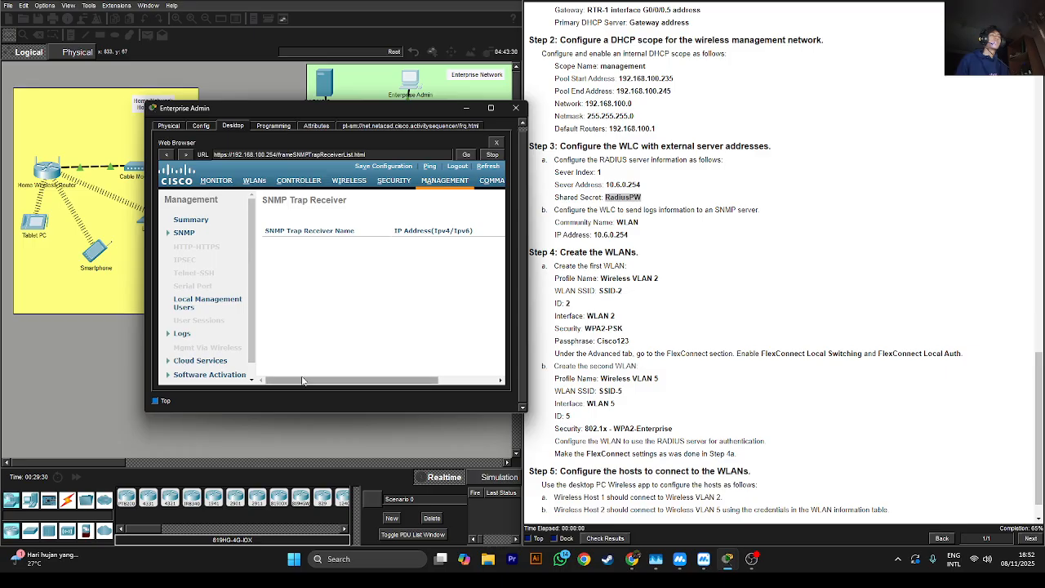
left_click_drag(309, 380, 374, 406)
left_click(481, 201)
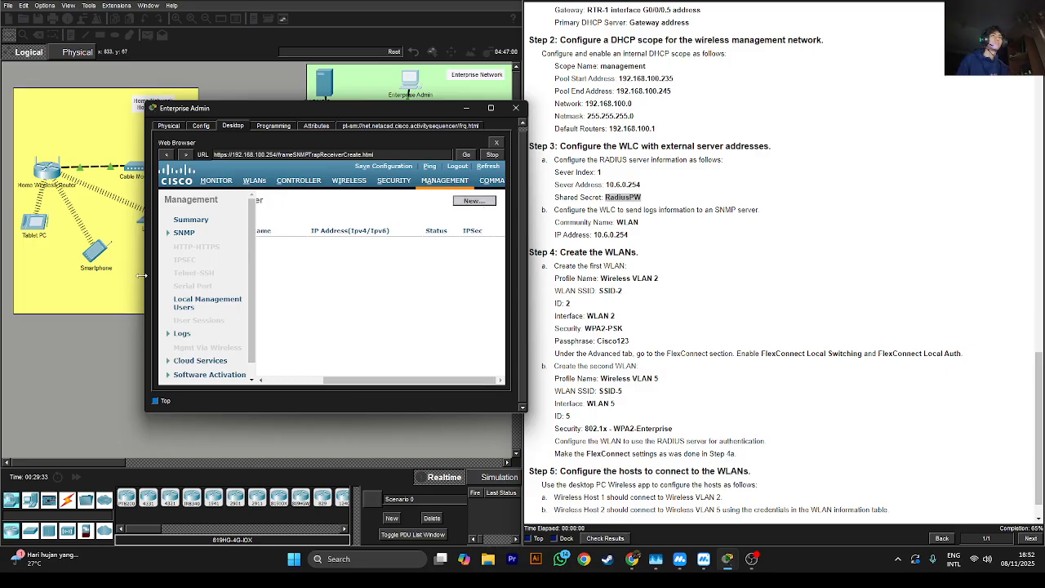
left_click_drag(142, 275, 22, 279)
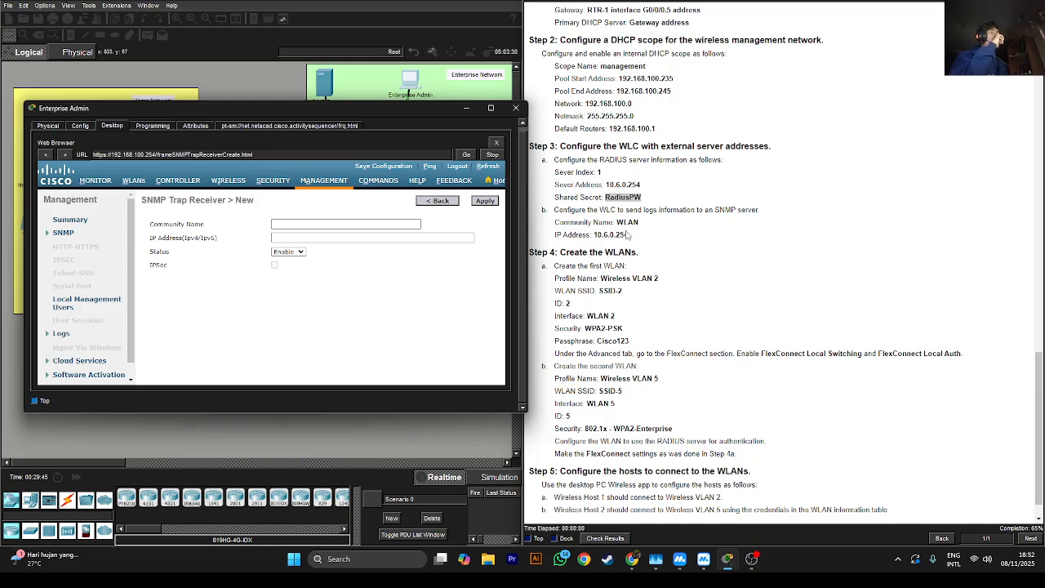
Enter community name WLAN and IP address 10.6.0.254, then apply the trap receiver
double_click(627, 222)
right_click(629, 225)
left_click(646, 233)
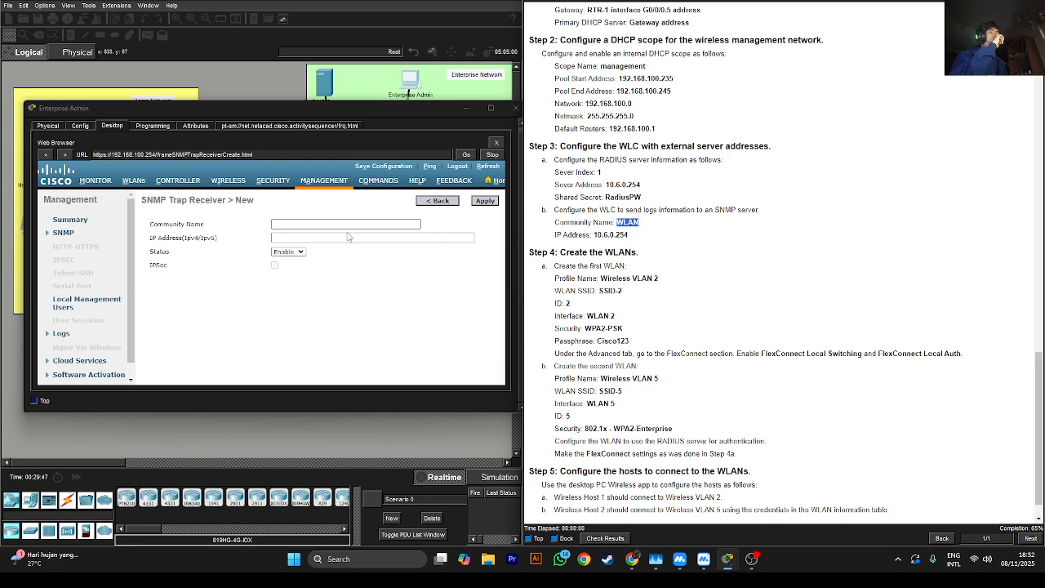
left_click(350, 226)
key("ctrl+v")
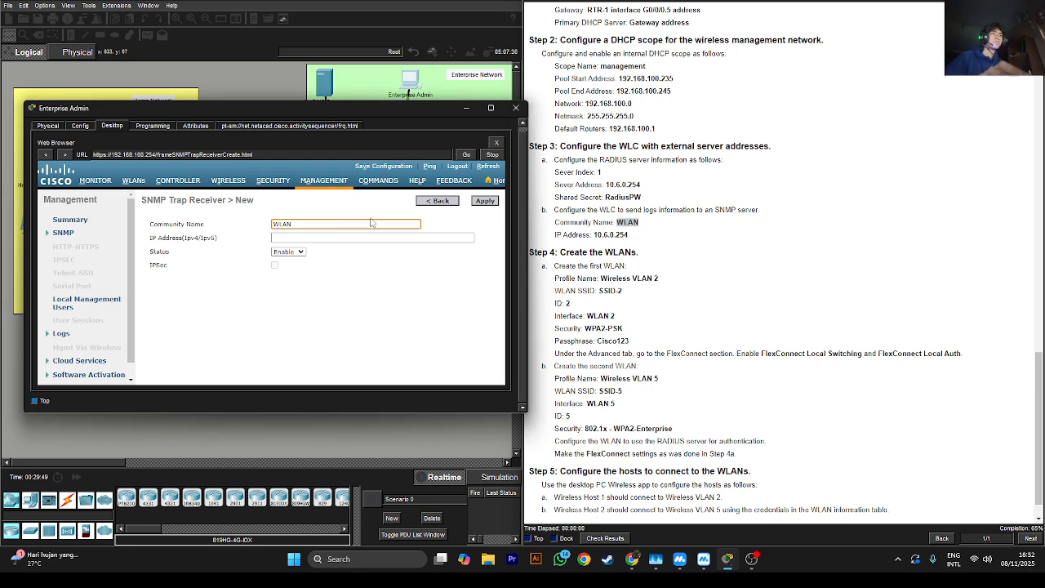
double_click(618, 236)
right_click(617, 234)
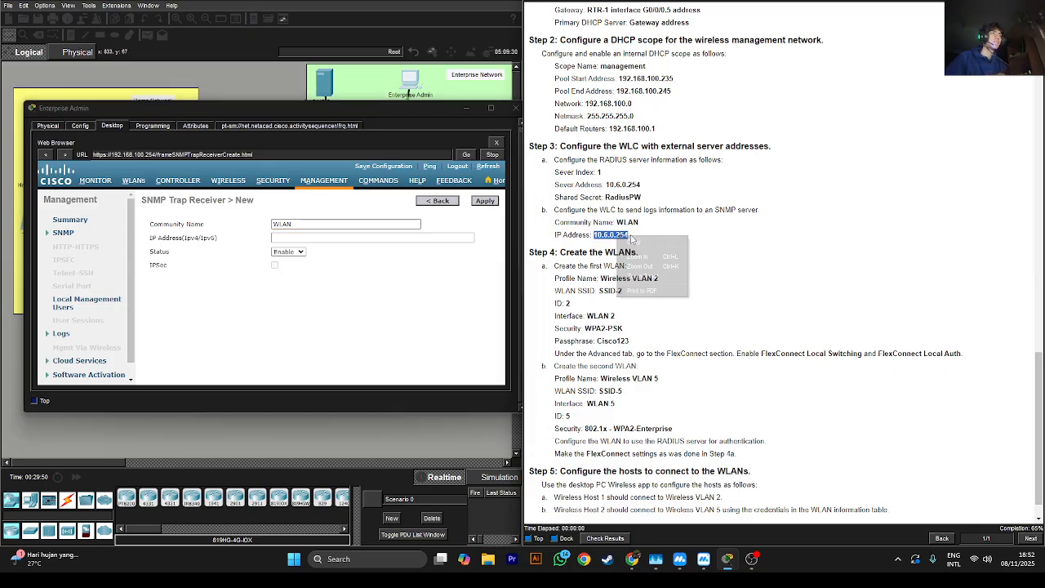
left_click(636, 238)
left_click(300, 237)
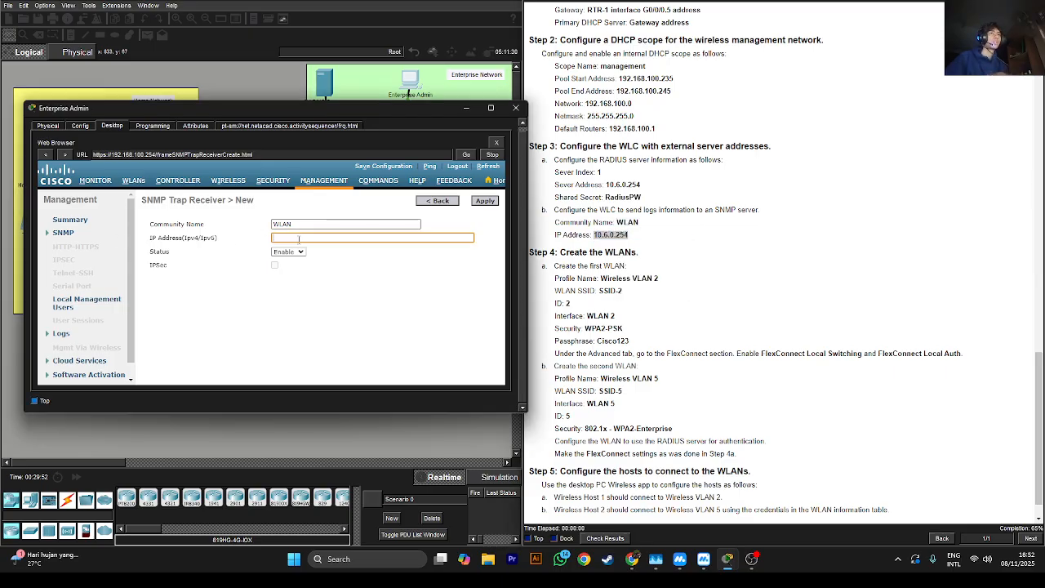
key("ctrl+v")
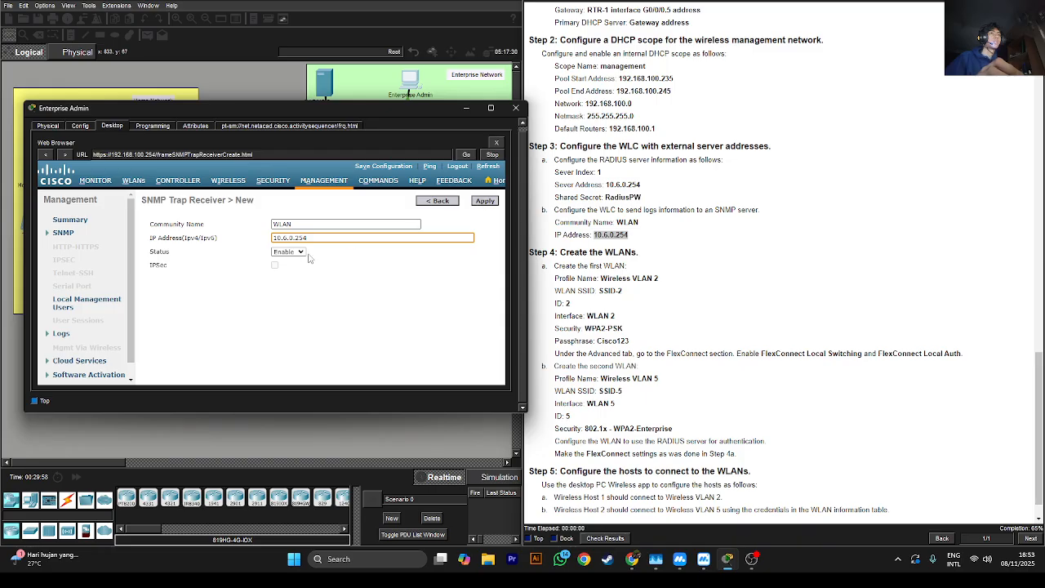
left_click(491, 201)
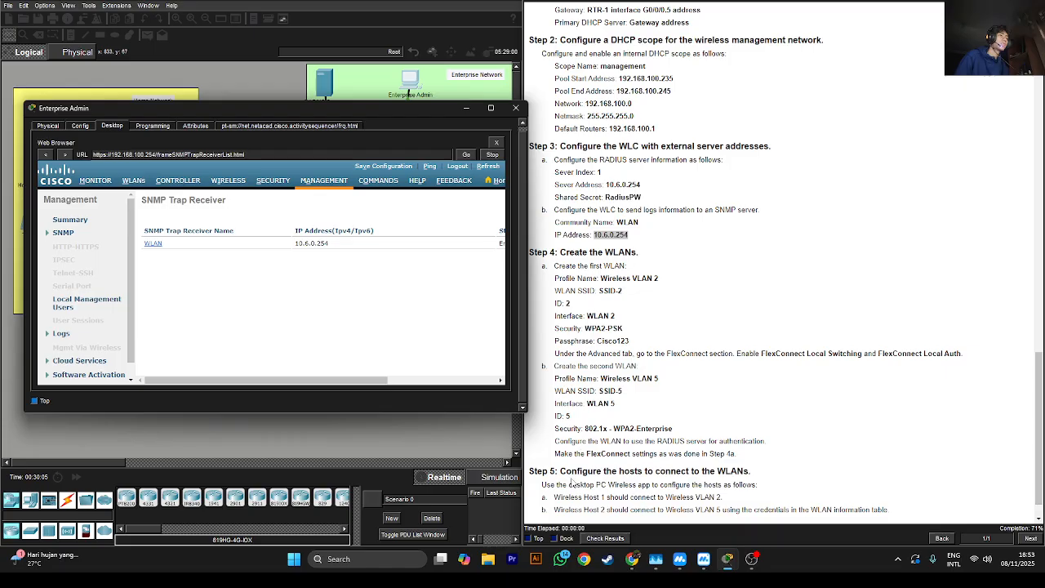
left_click(605, 538)
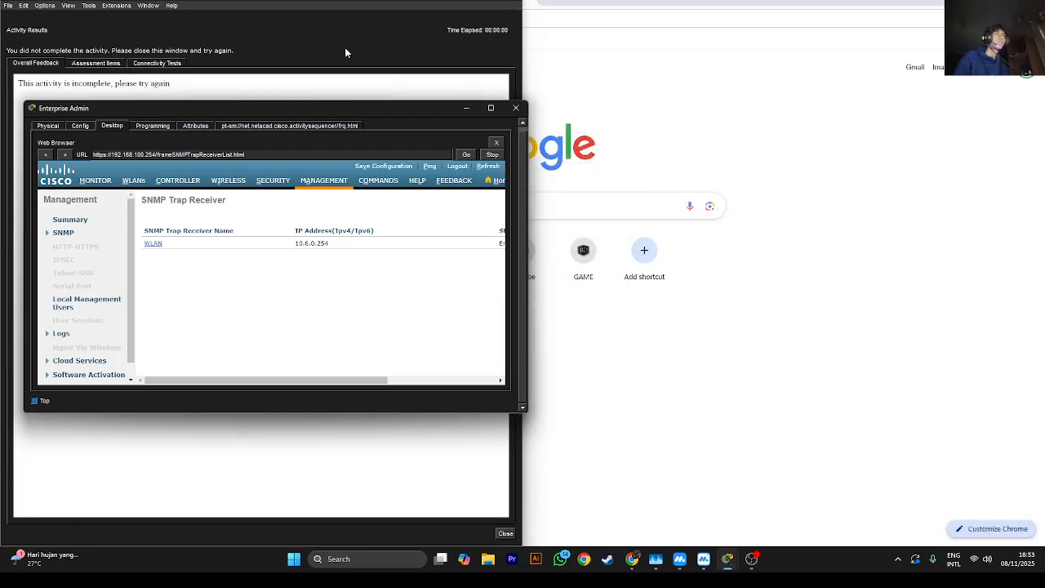
left_click(473, 27)
left_click(121, 64)
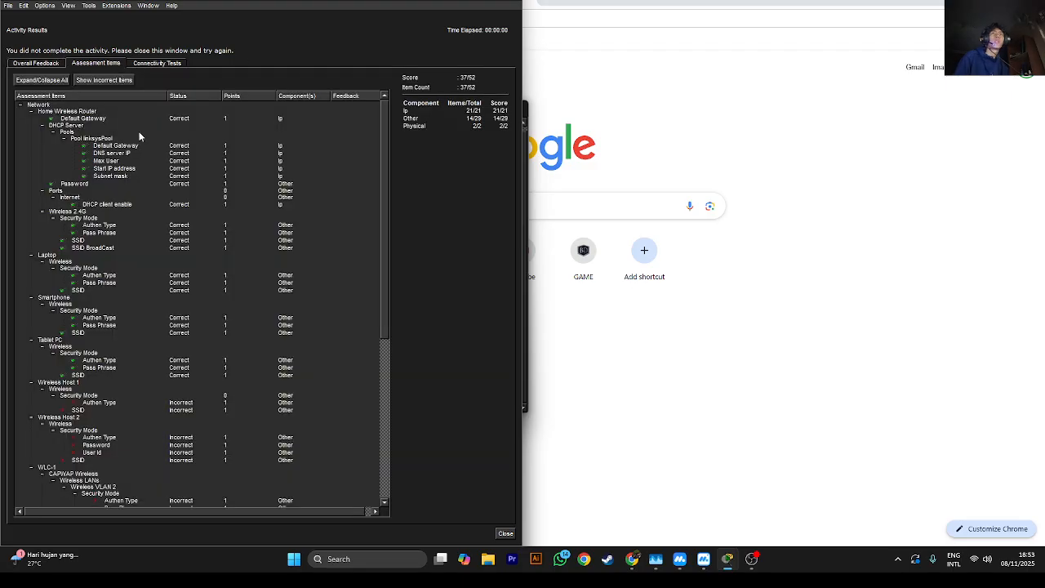
scroll(123, 201, "down", 3)
scroll(124, 201, "down", 10)
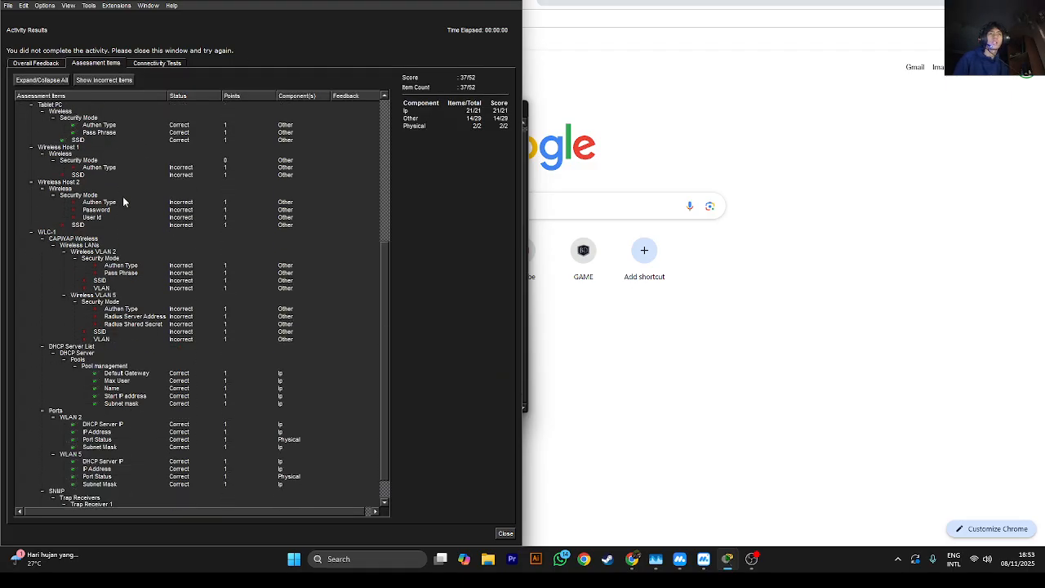
scroll(123, 201, "up", 4)
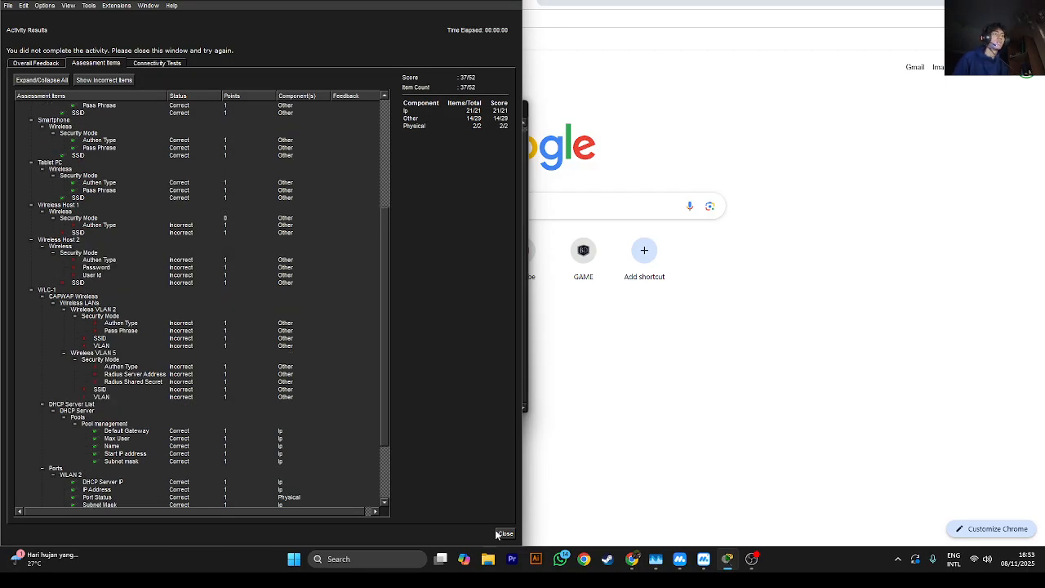
left_click(504, 533)
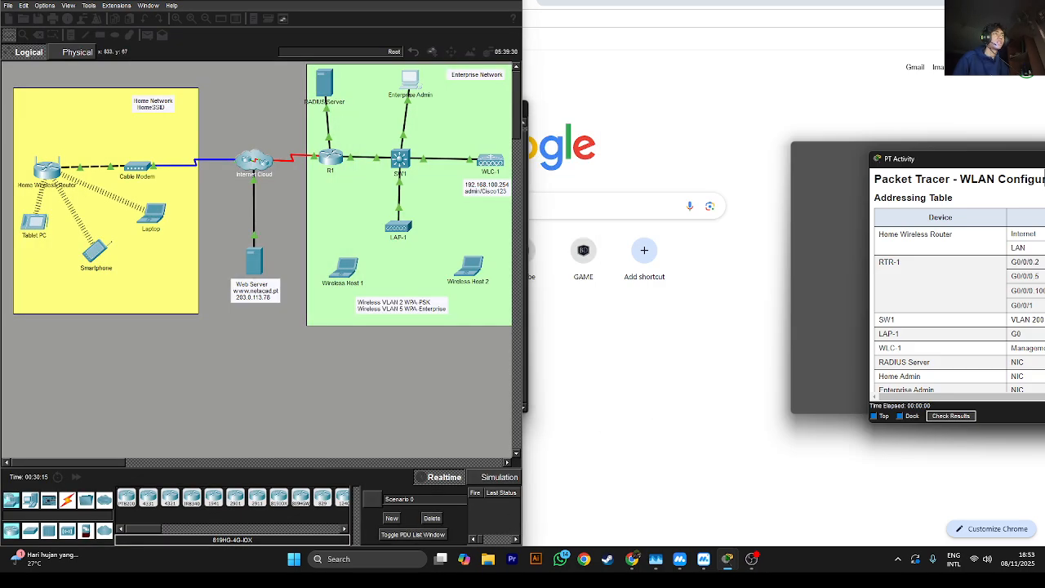
left_click_drag(1044, 179, 1041, 472)
scroll(648, 329, "down", 4)
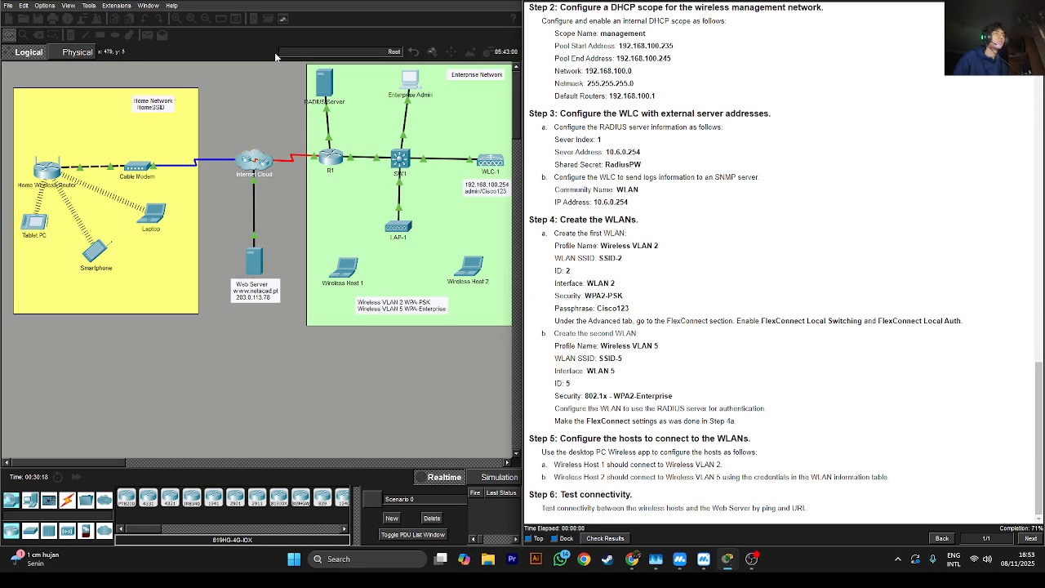
Open a new WLAN form on WLC-1 and paste profile name Wireless VLAN 2
left_click(418, 82)
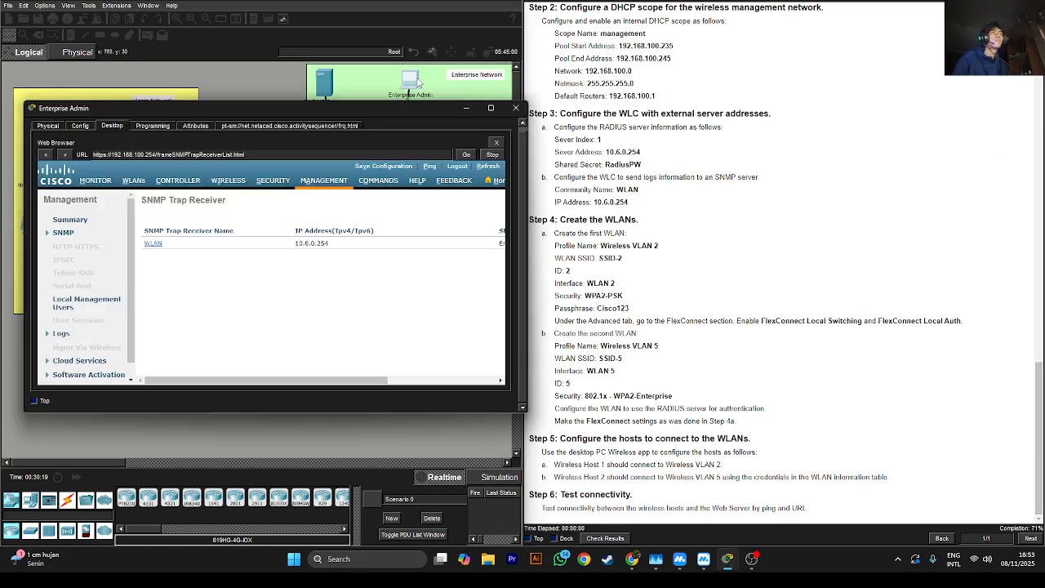
left_click(133, 181)
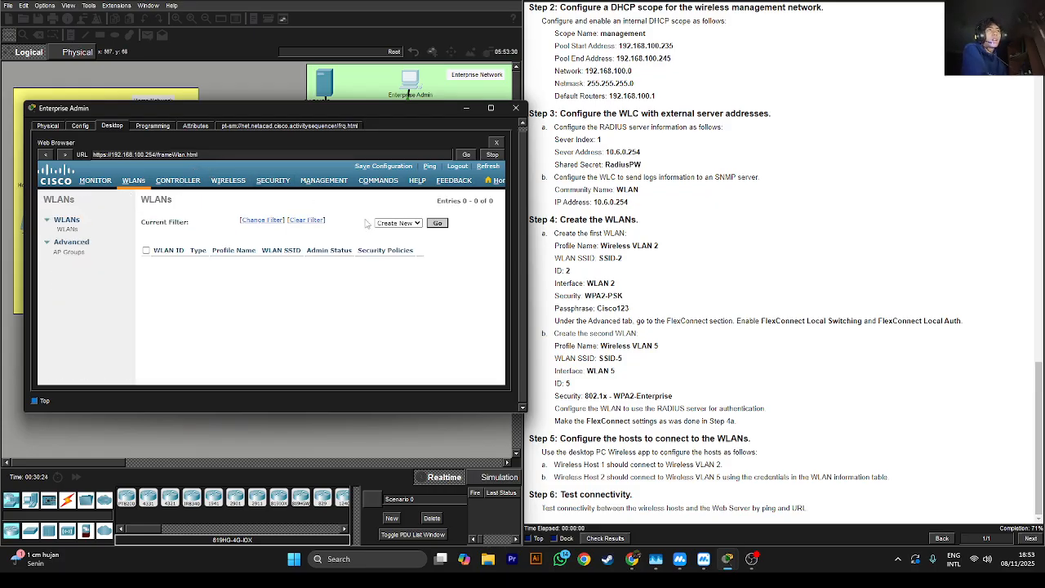
left_click(438, 223)
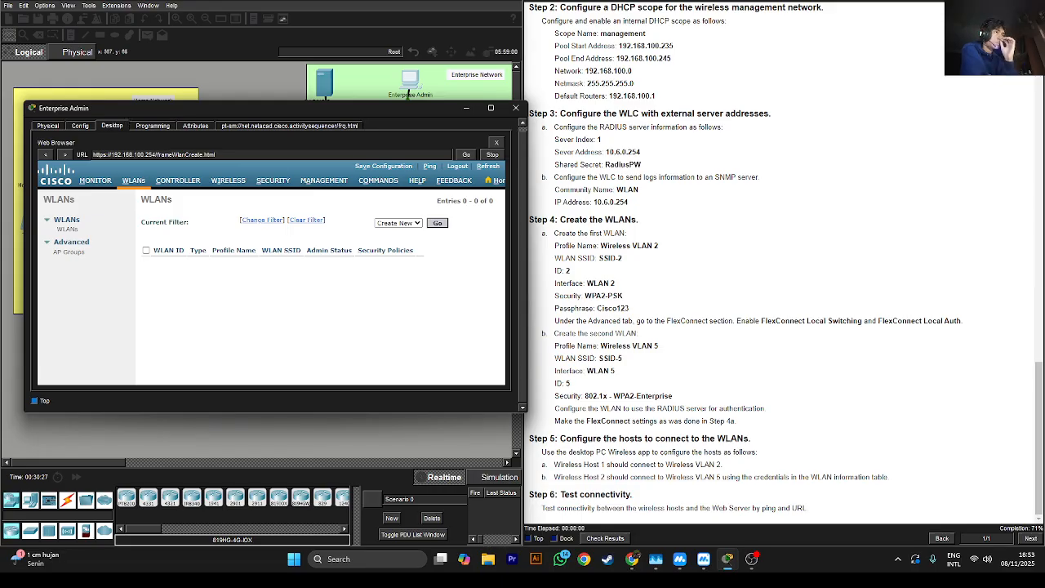
triple_click(618, 248)
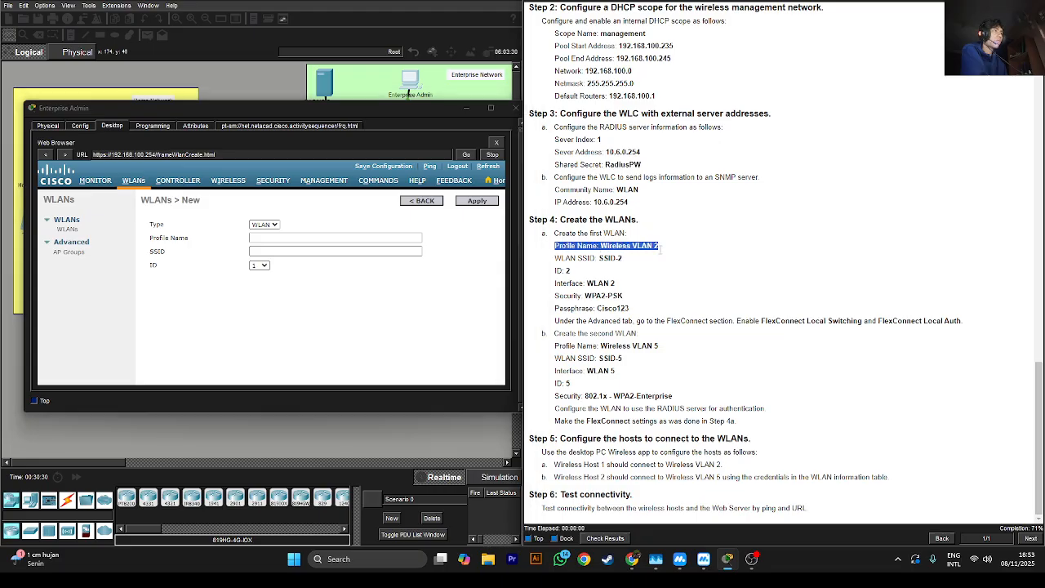
mouse_move(663, 250)
left_mouse_down()
mouse_move(600, 246)
mouse_move(662, 245)
left_mouse_up()
key("ctrl+c")
left_click(600, 245)
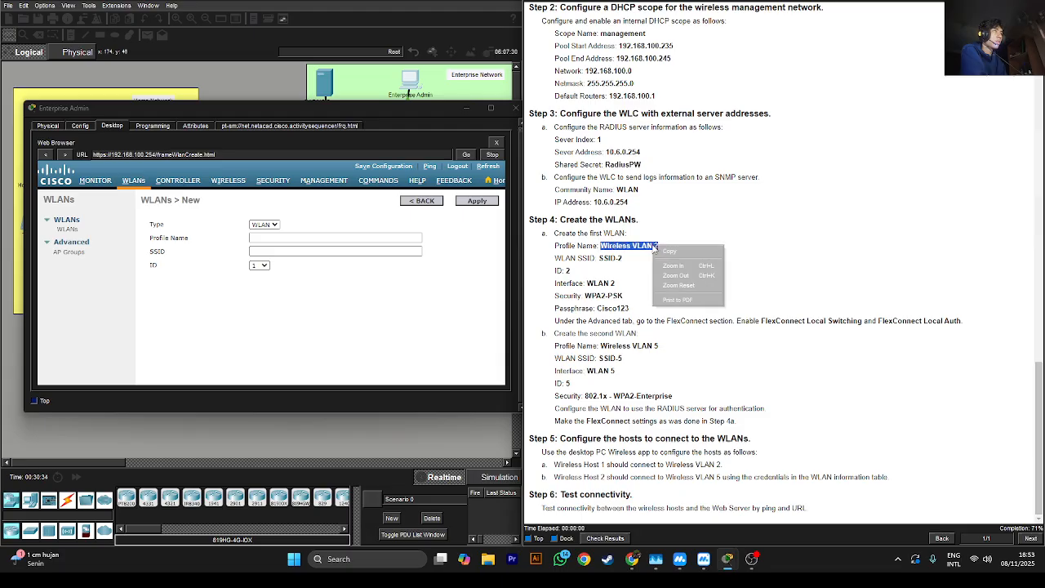
right_click(661, 245)
left_click(678, 258)
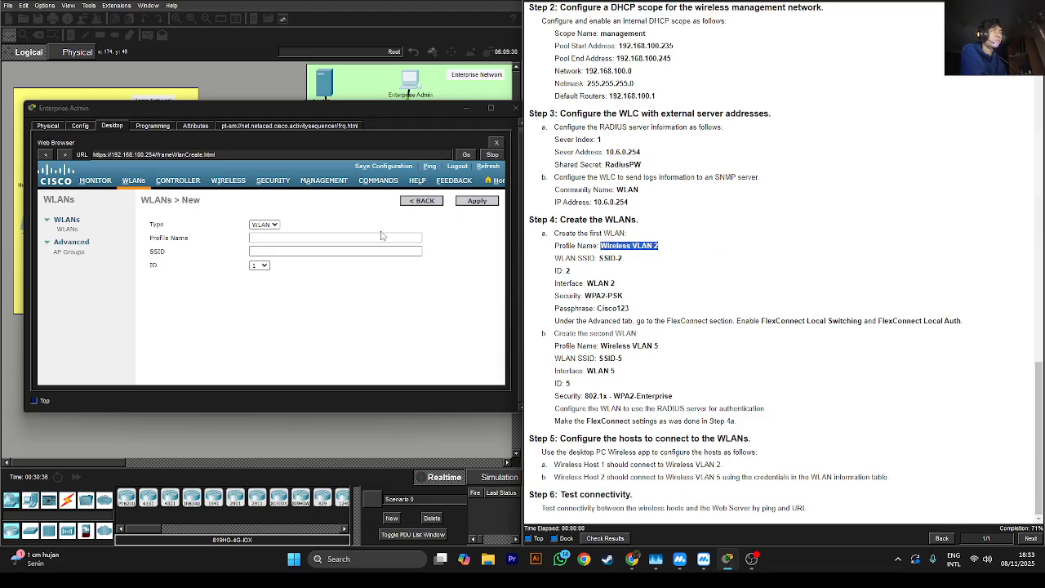
left_click(375, 235)
key("ctrl+v")
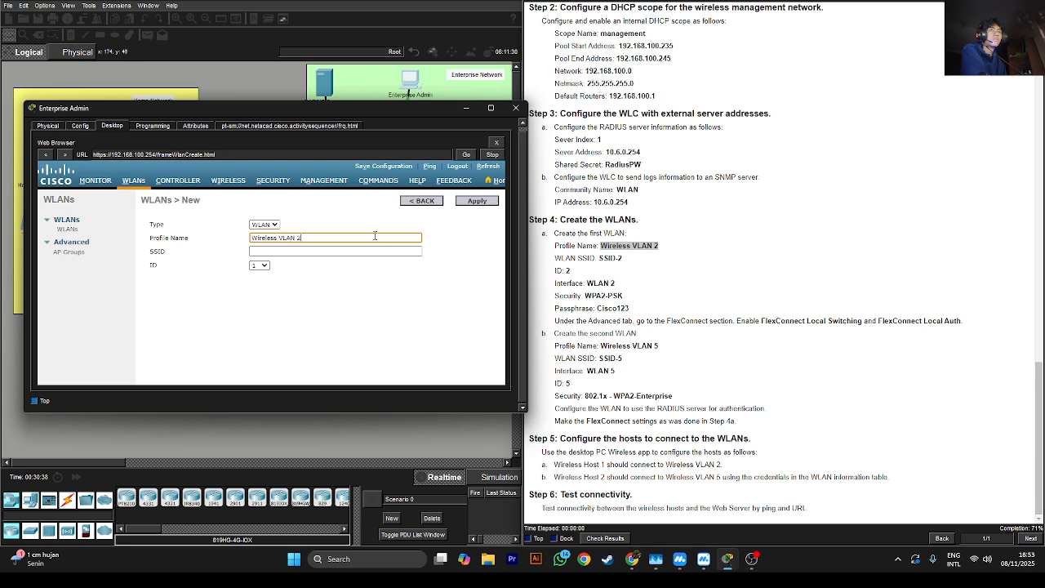
Copy SSID-2 from the instructions into the WLAN's SSID field
left_click(615, 259)
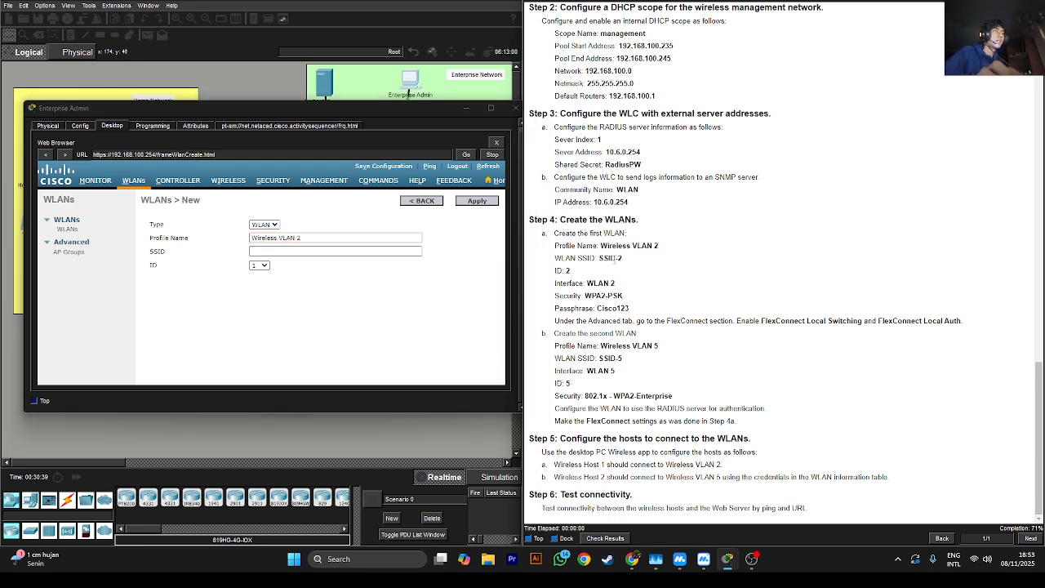
triple_click(617, 259)
left_click(619, 260)
mouse_move(625, 260)
left_mouse_down()
mouse_move(601, 264)
mouse_move(623, 260)
left_mouse_up()
left_click(603, 259)
double_click(604, 258)
right_click(605, 259)
left_click(600, 259)
right_click(620, 259)
left_click(635, 265)
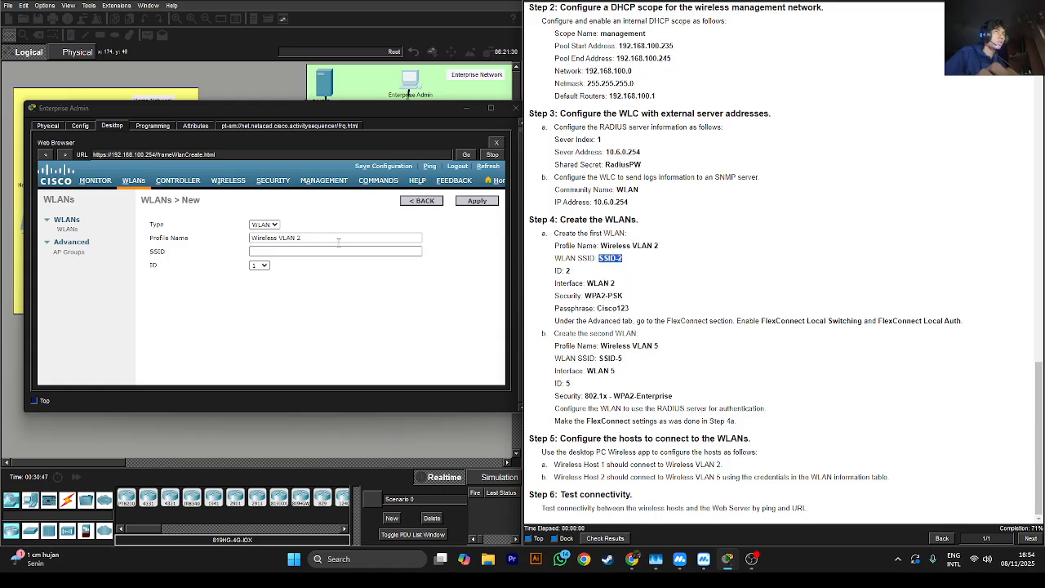
left_click(322, 253)
key("ctrl+v")
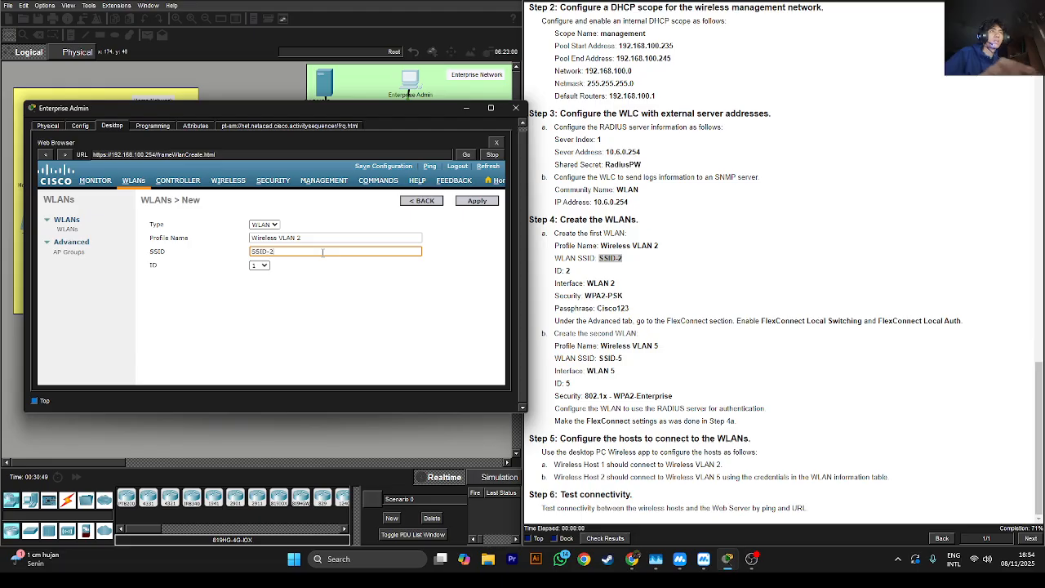
Set WLAN ID 2 and apply the new WLAN
left_click(260, 267)
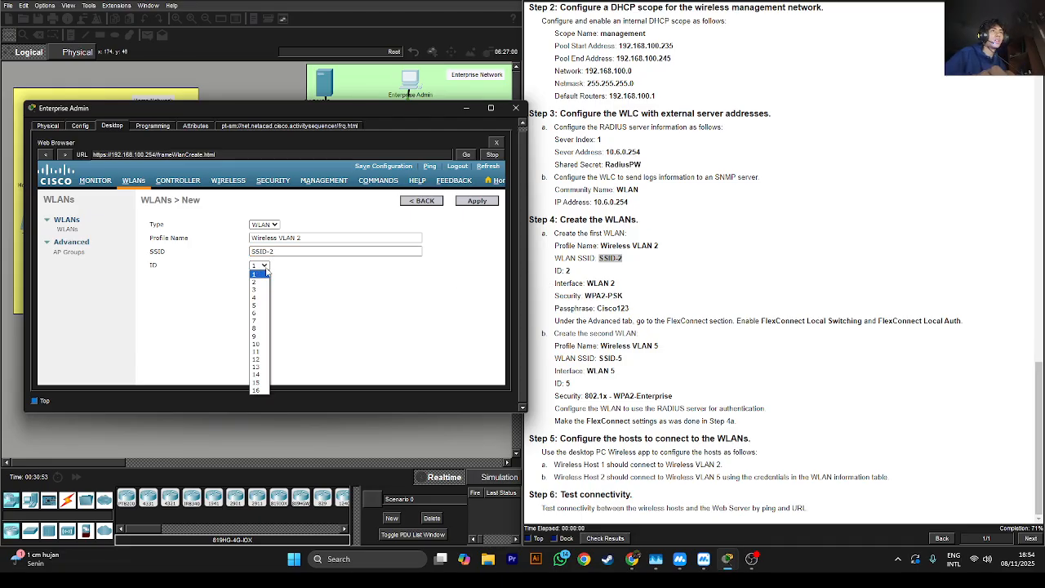
left_click(262, 283)
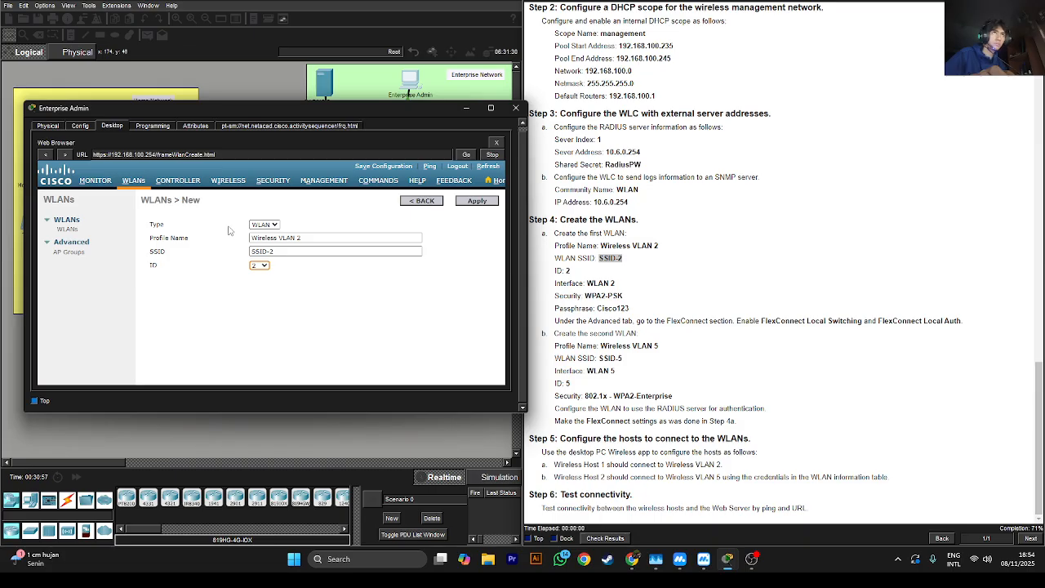
left_click(484, 204)
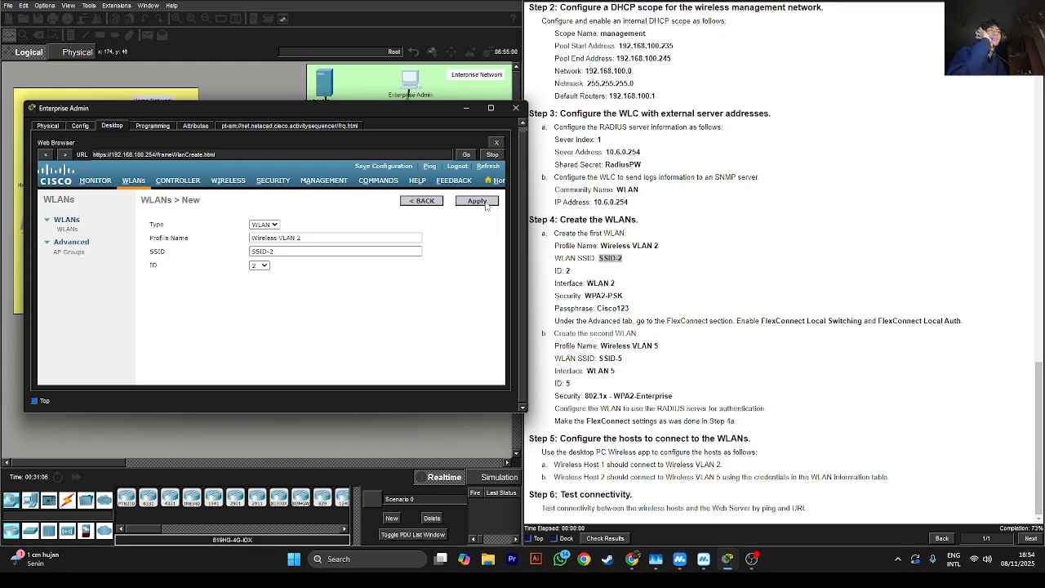
left_click(486, 202)
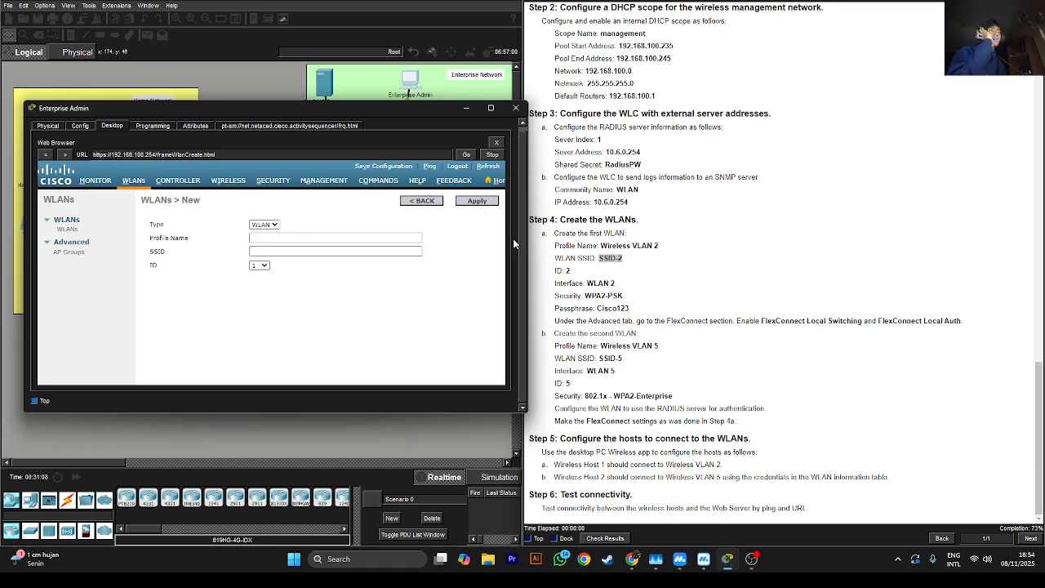
Go back to the WLANs list and select the Wireless VLAN 2 row (SSID-2, ID 2)
left_click(422, 202)
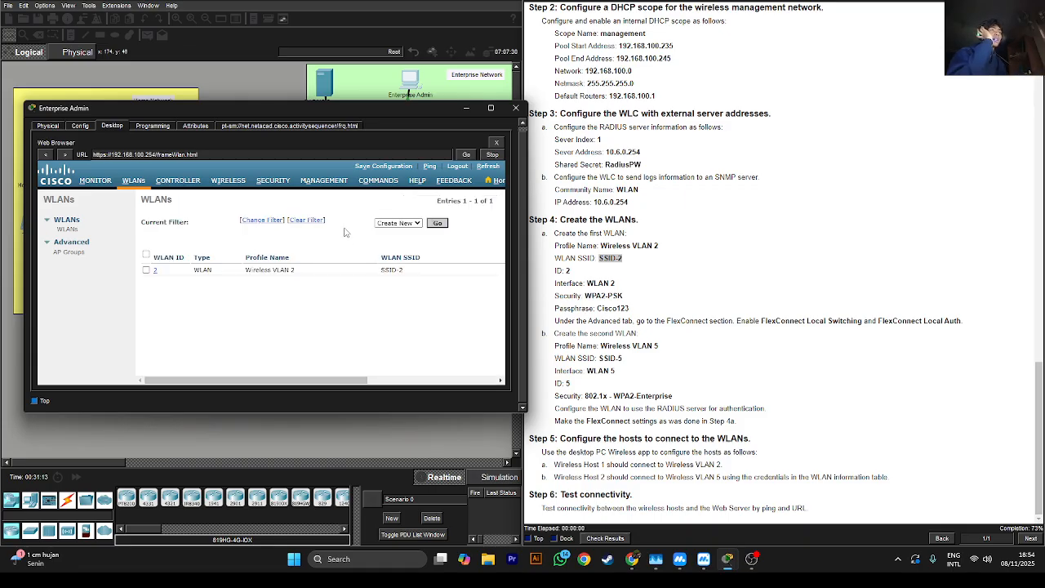
left_click(155, 275)
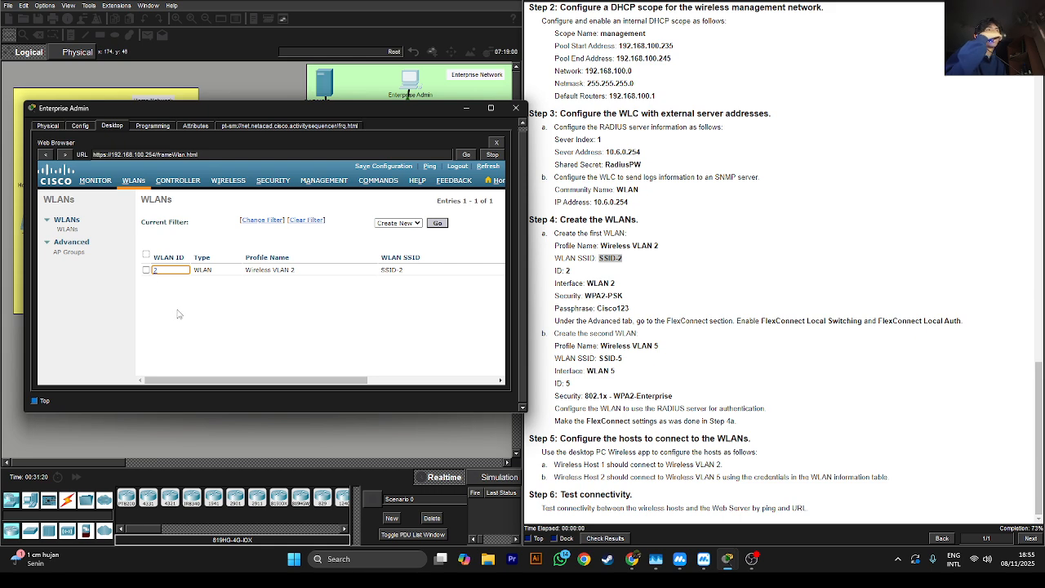
left_click(156, 271)
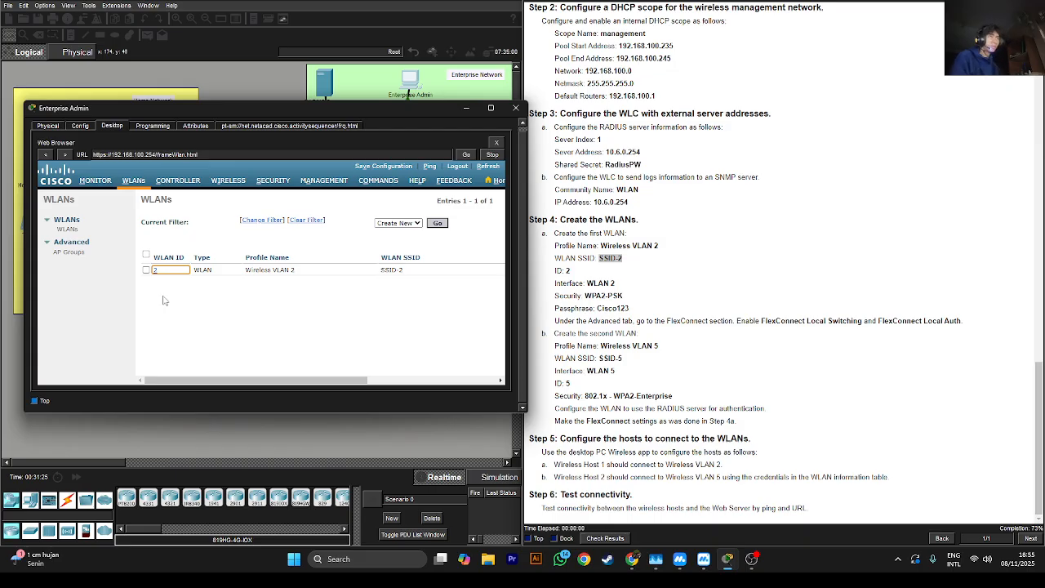
left_click_drag(247, 381, 183, 373)
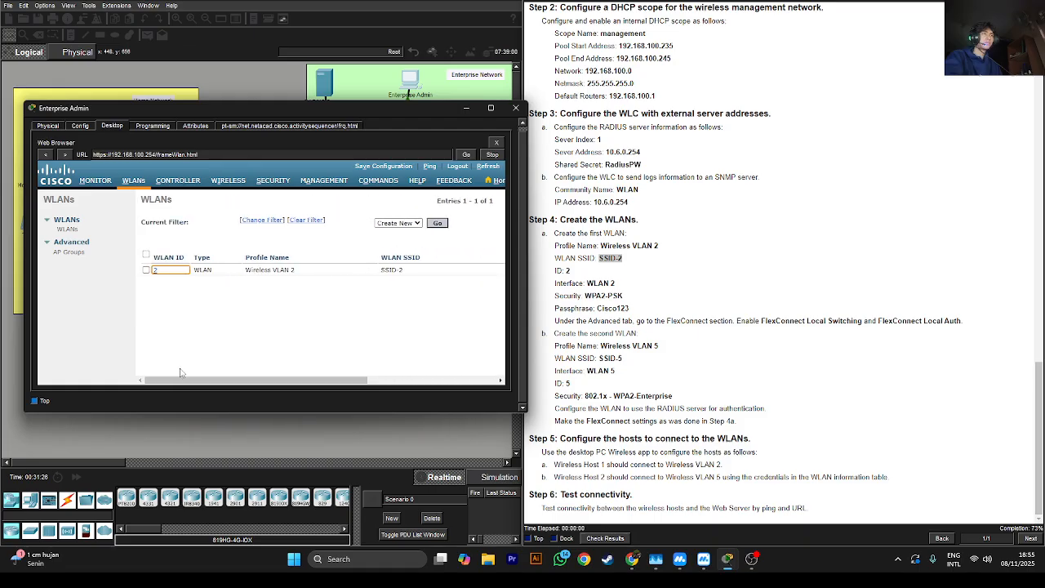
left_click(146, 270)
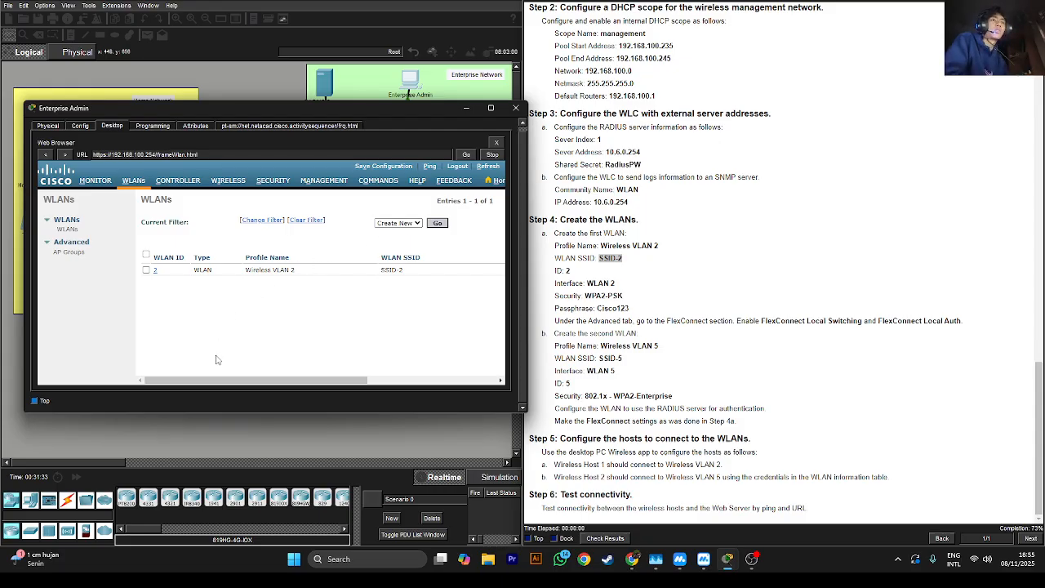
Tick WLAN 2 in the WLANs list and scroll the table right toward its Remove control
left_click_drag(208, 385, 423, 389)
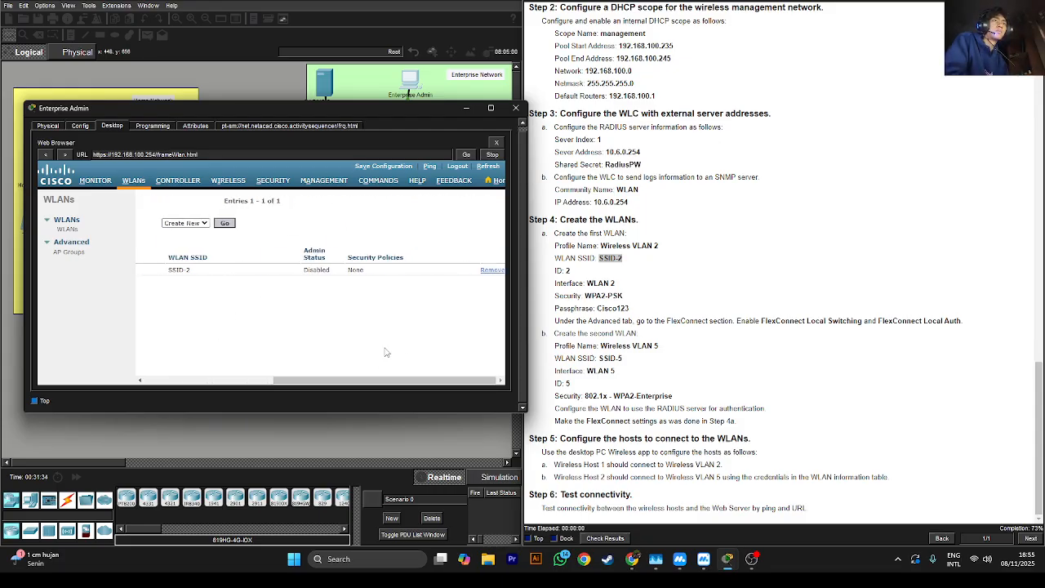
left_click_drag(358, 386, 172, 301)
left_click(143, 269)
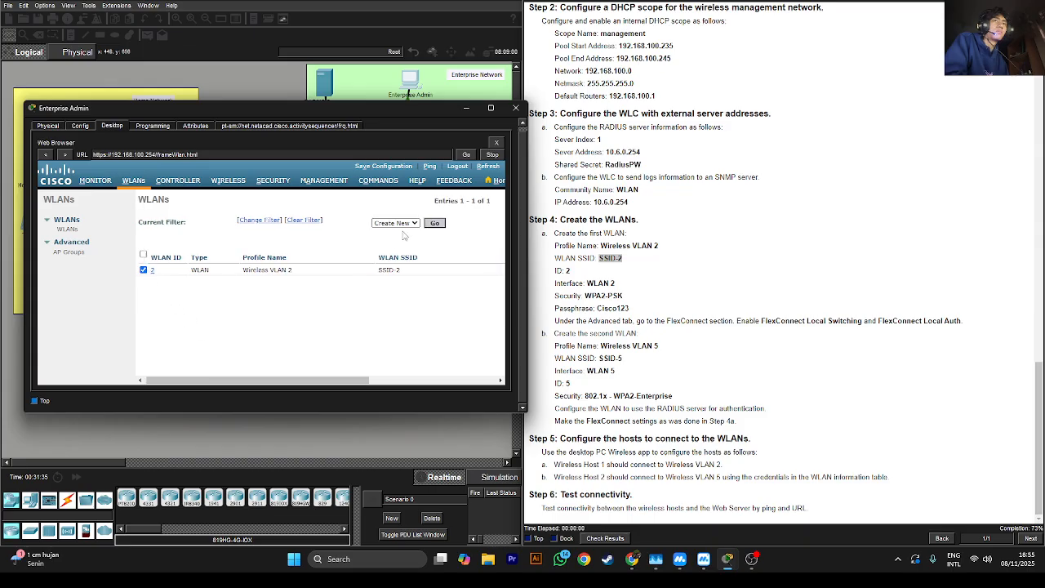
left_click(435, 223)
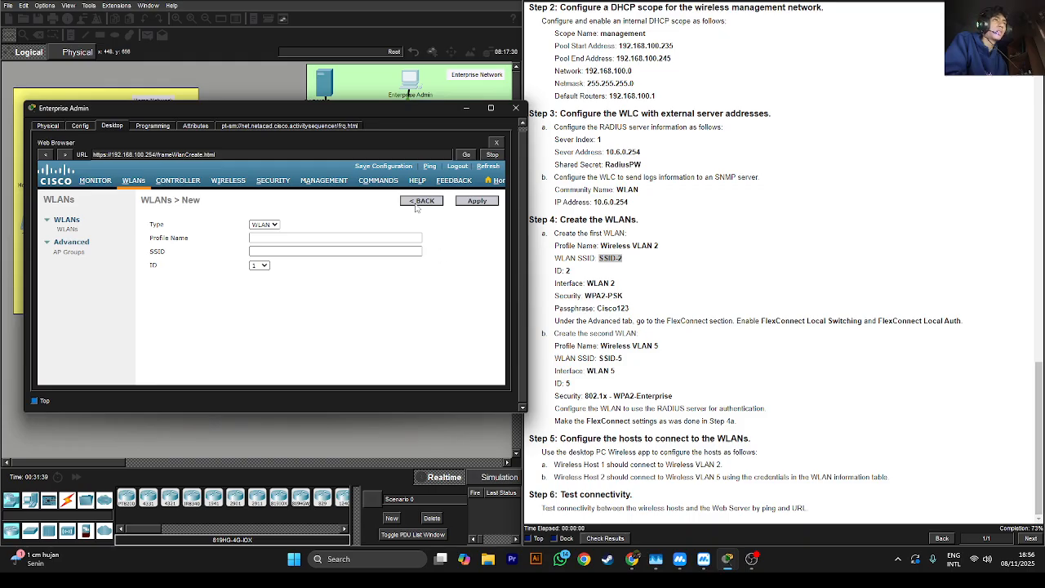
left_click(415, 206)
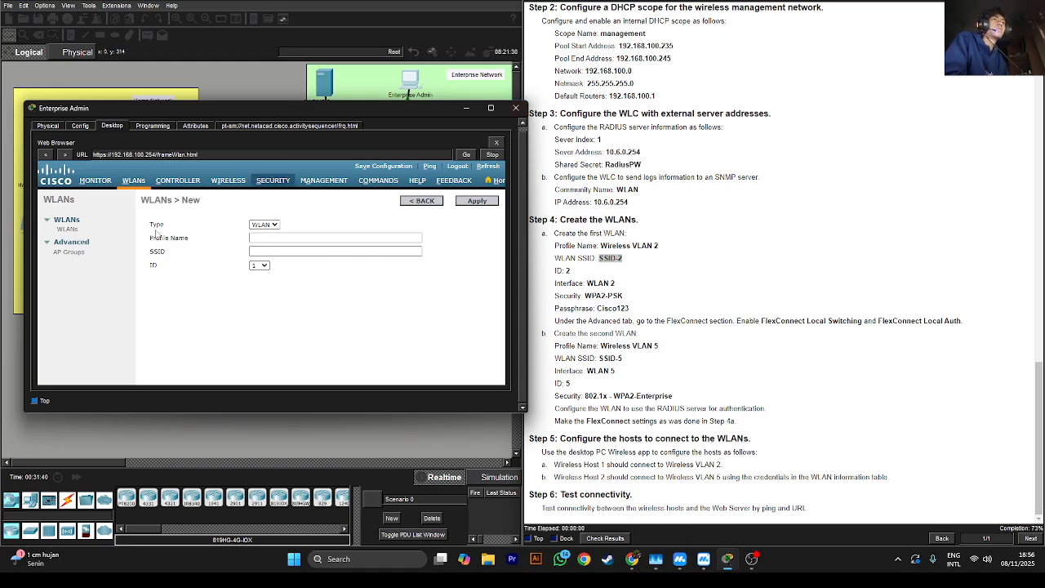
left_click(578, 287)
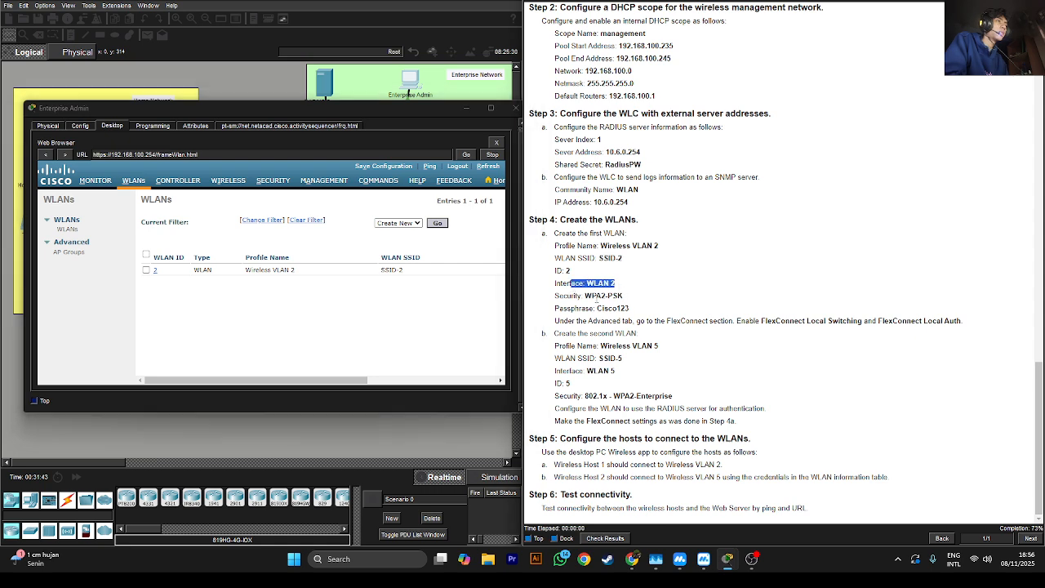
left_click(156, 272)
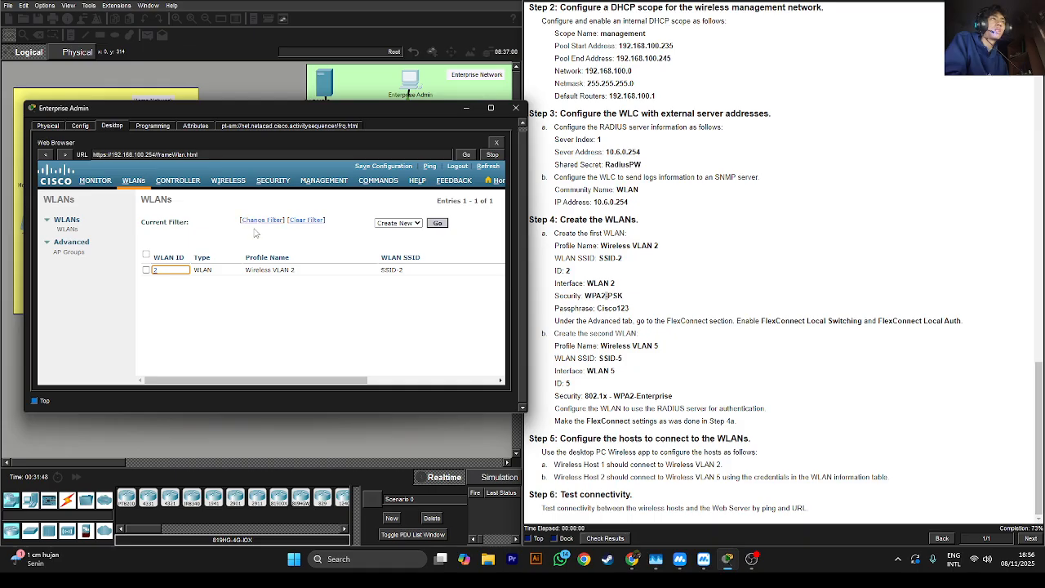
left_click(148, 274)
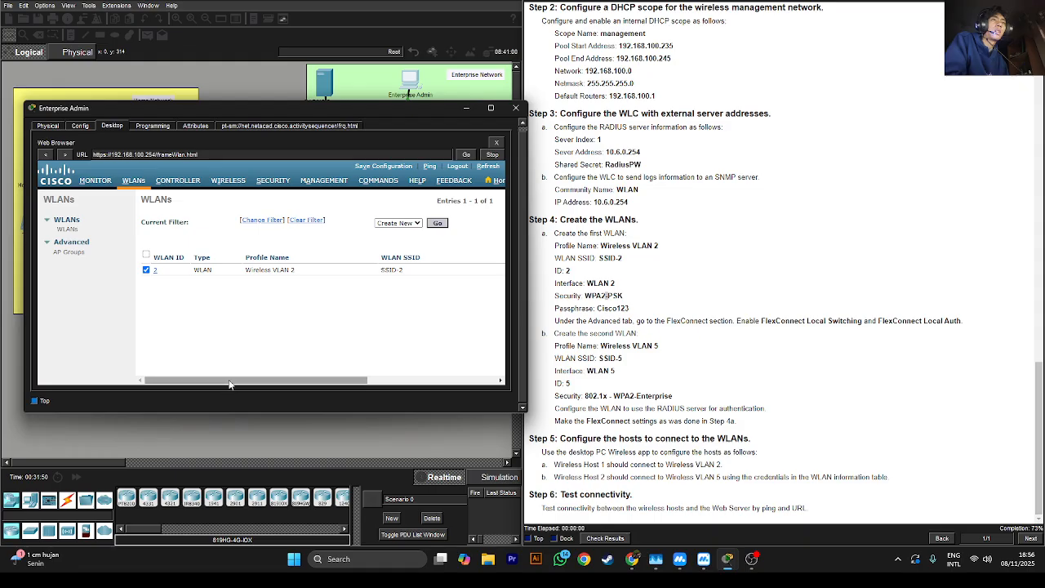
left_click_drag(245, 379, 486, 369)
Remove the SSID-2 WLAN and confirm the deletion
left_click(492, 270)
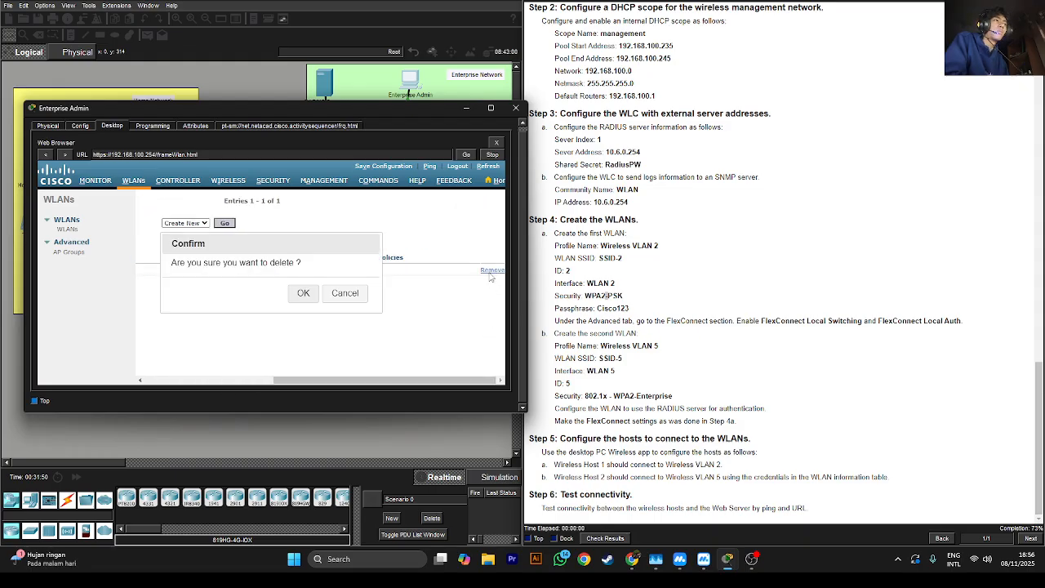
left_click(300, 295)
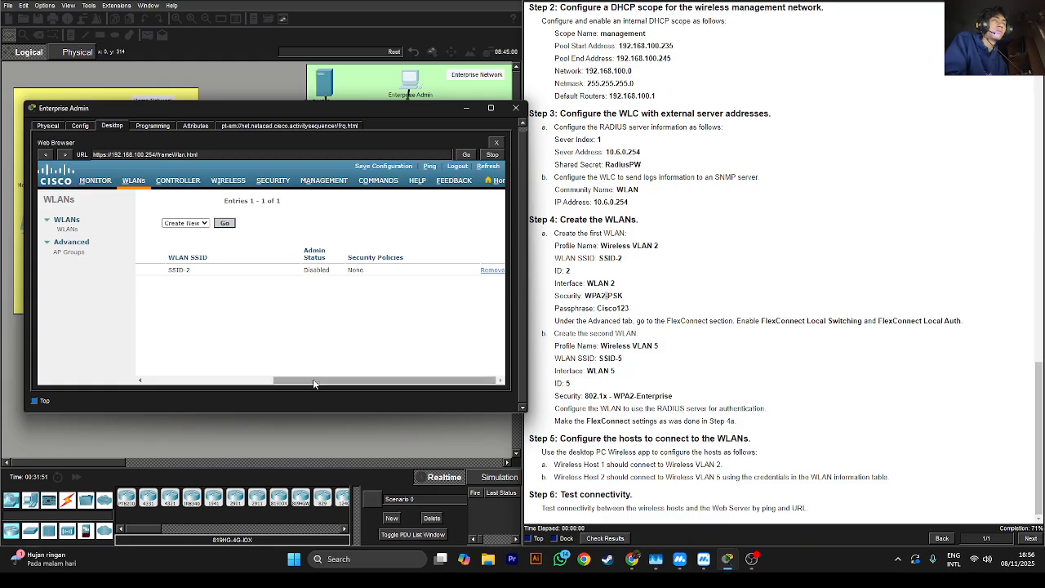
left_click(490, 270)
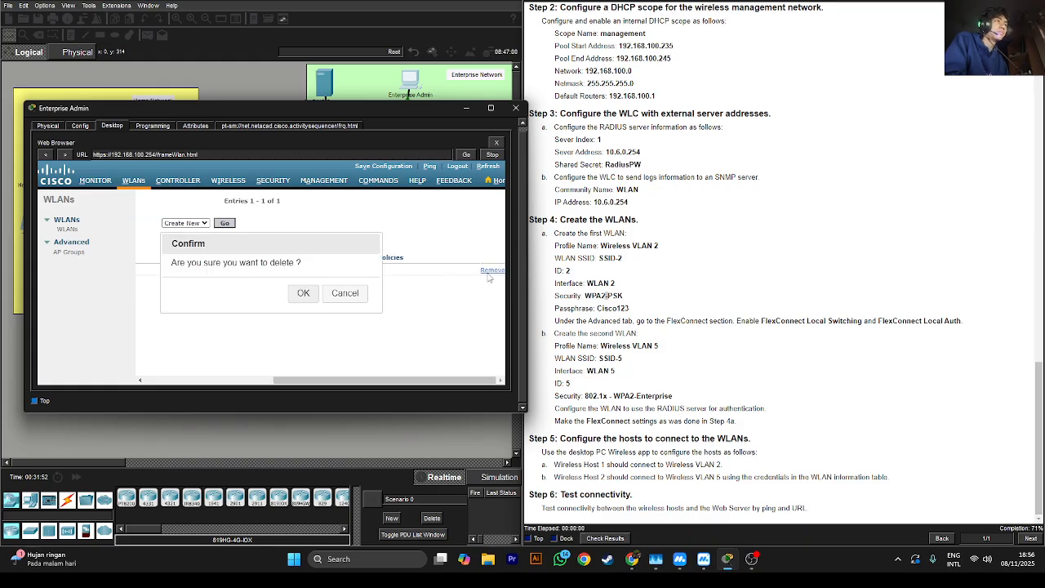
left_click(297, 298)
left_click_drag(341, 384, 173, 380)
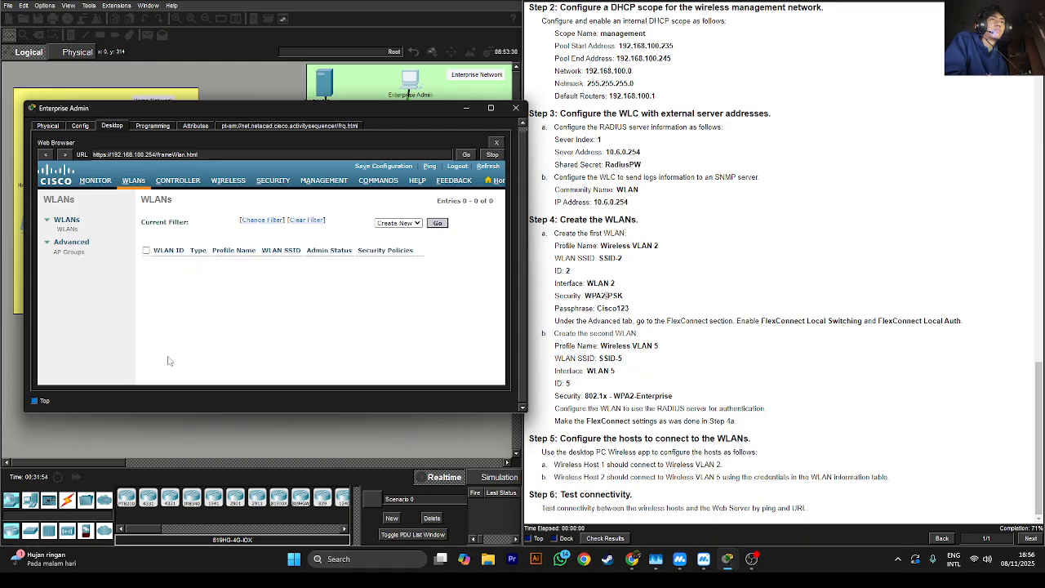
Open a blank new-WLAN form and select the profile name Wireless VLAN 2 in the instructions
left_click(436, 225)
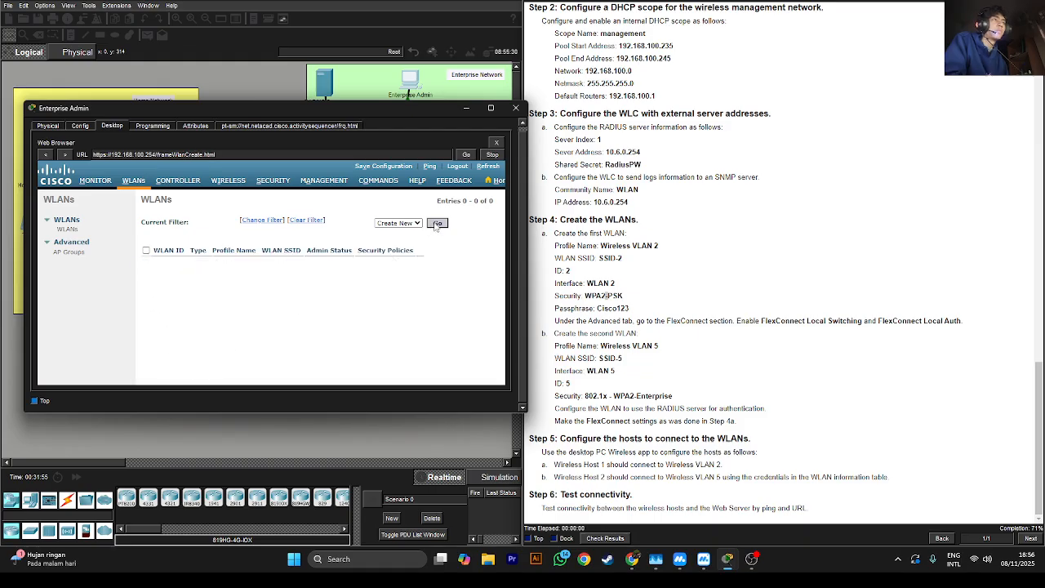
double_click(619, 246)
triple_click(651, 246)
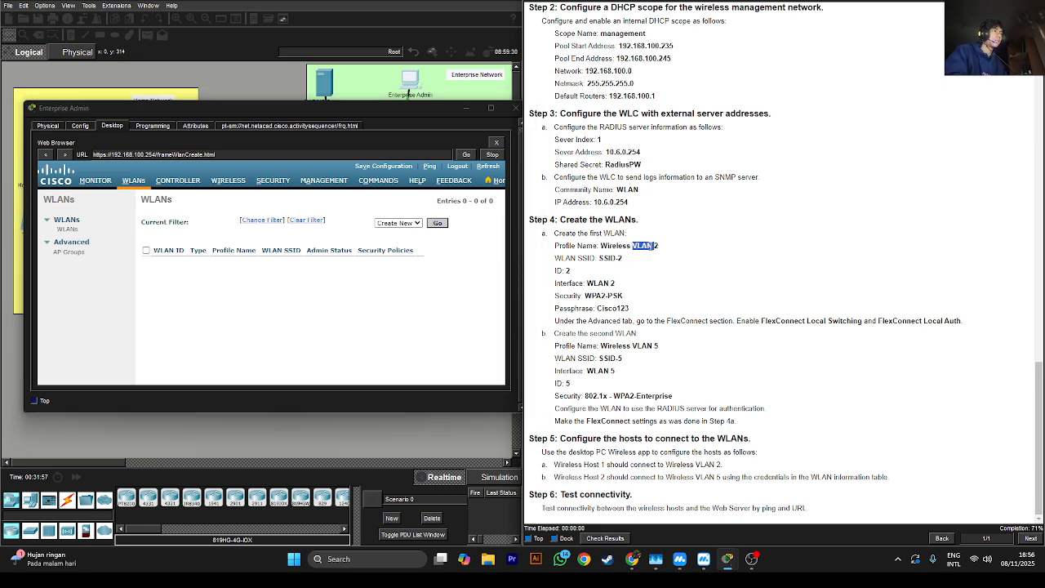
mouse_move(670, 248)
left_mouse_down()
mouse_move(600, 243)
mouse_move(668, 251)
left_mouse_up()
left_click(604, 246)
Create WLAN Wireless VLAN 2 with SSID-2 and WLAN ID 2, then resize the admin window
left_click(654, 247)
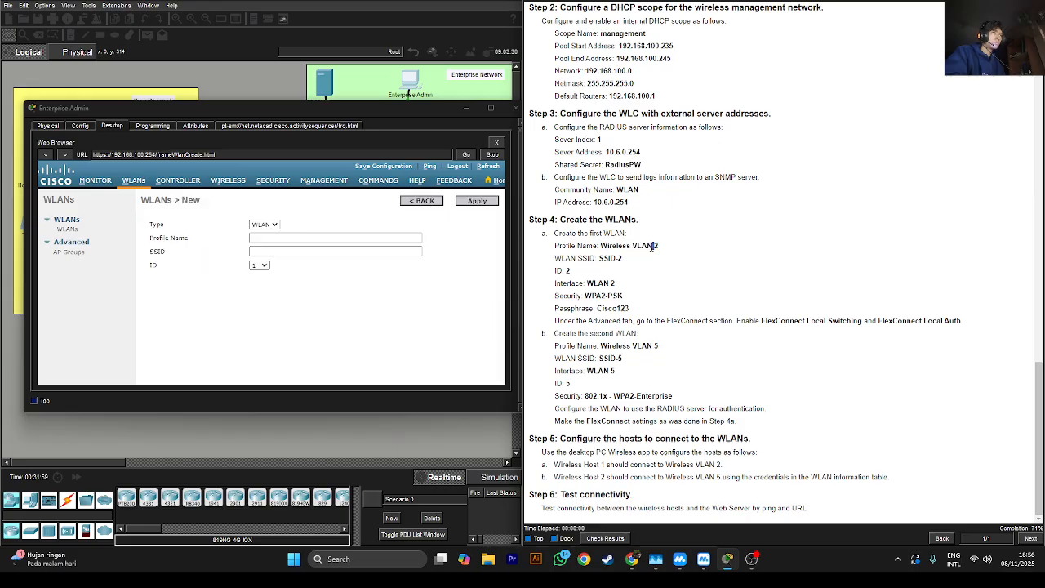
triple_click(652, 246)
double_click(616, 246)
left_click(316, 237)
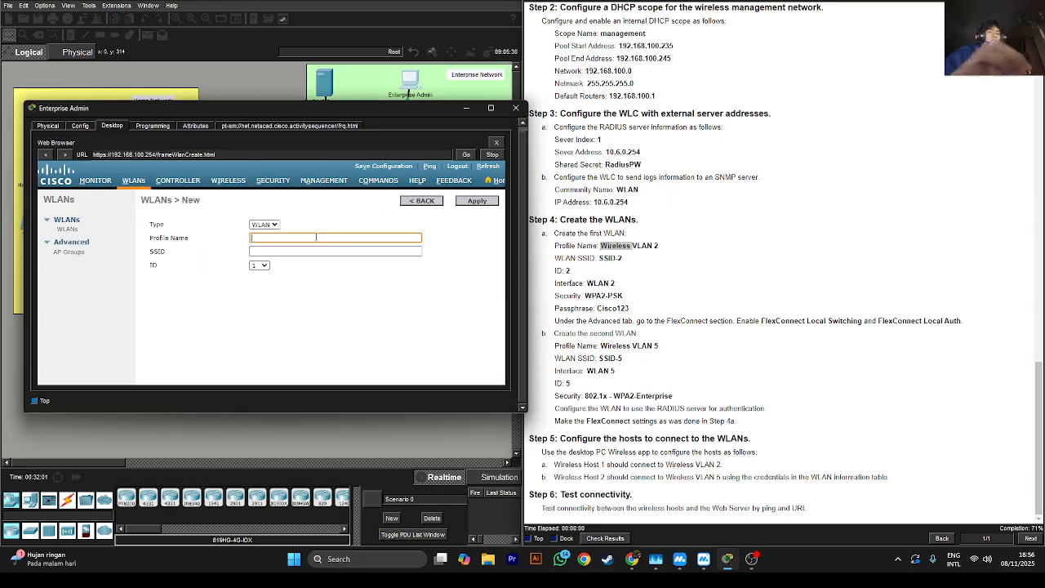
type("Wirele")
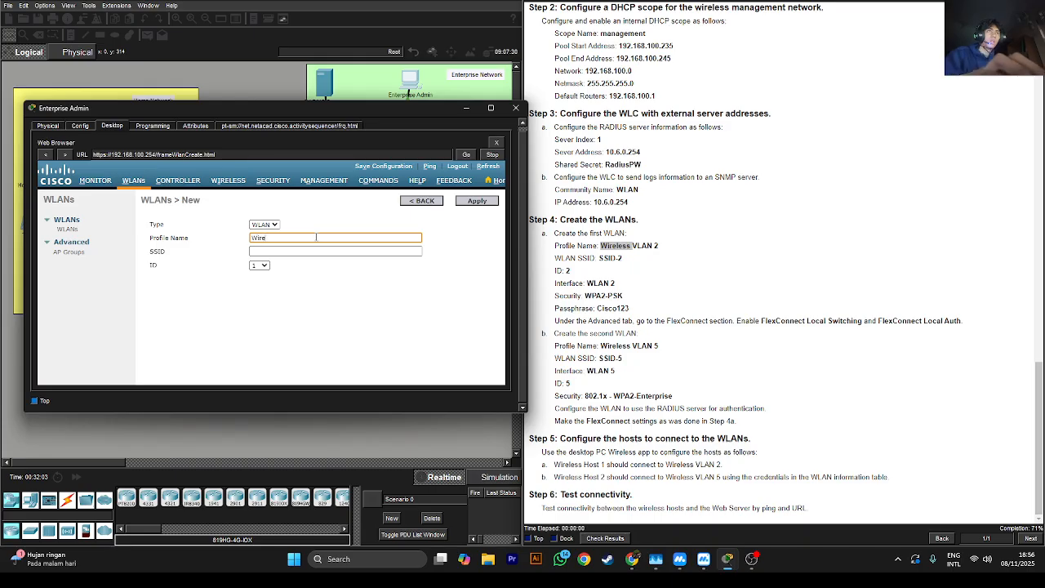
type("ss ")
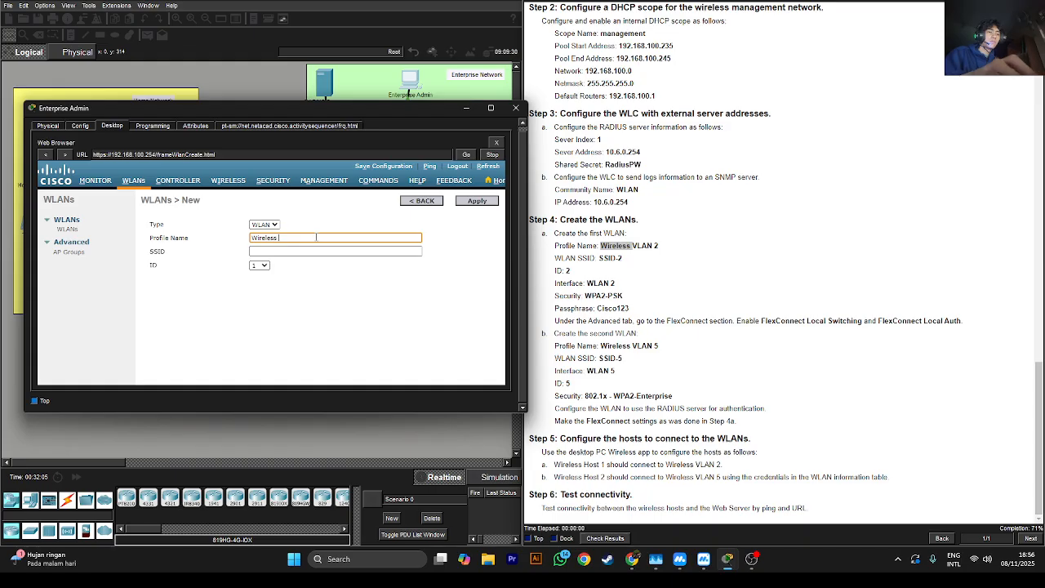
type("VLAN 2")
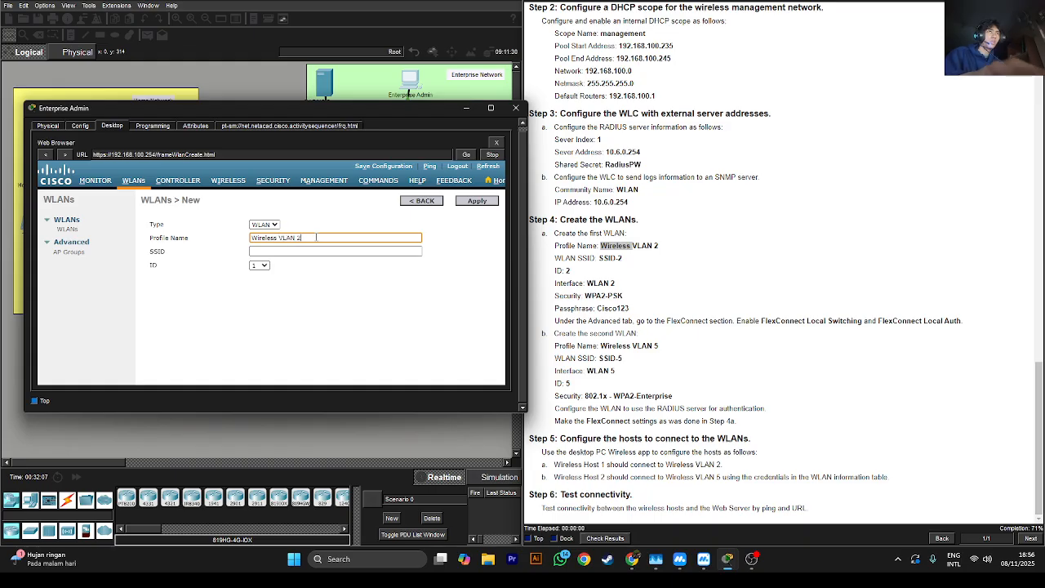
type(" sss")
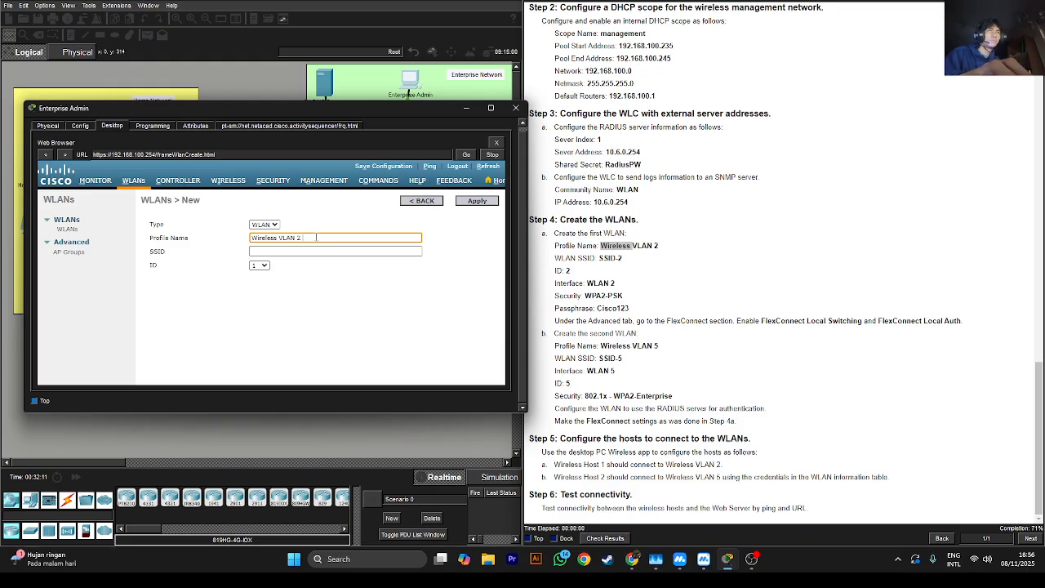
left_click(300, 251)
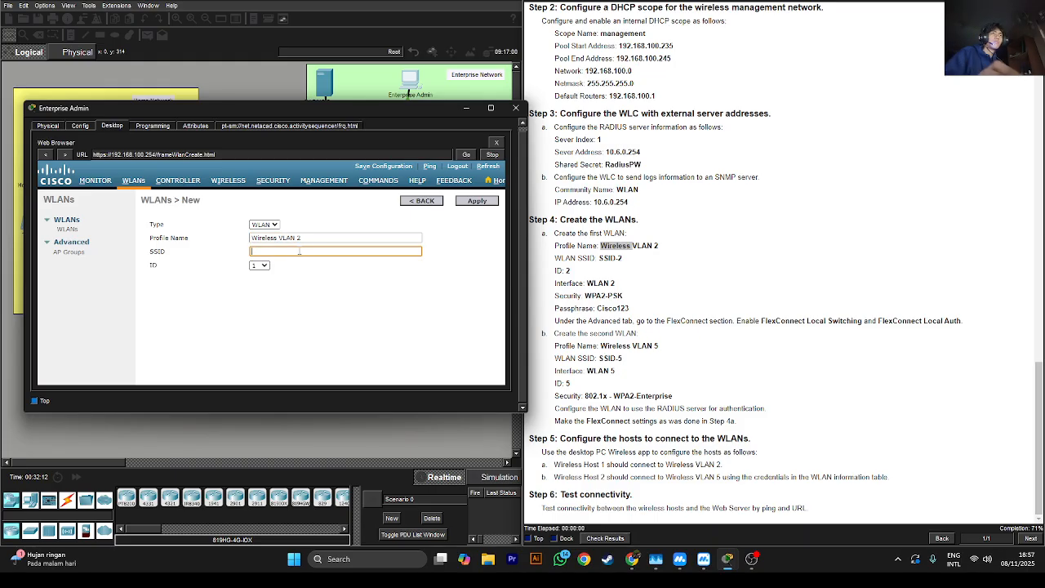
type("SSID-2")
left_click(258, 266)
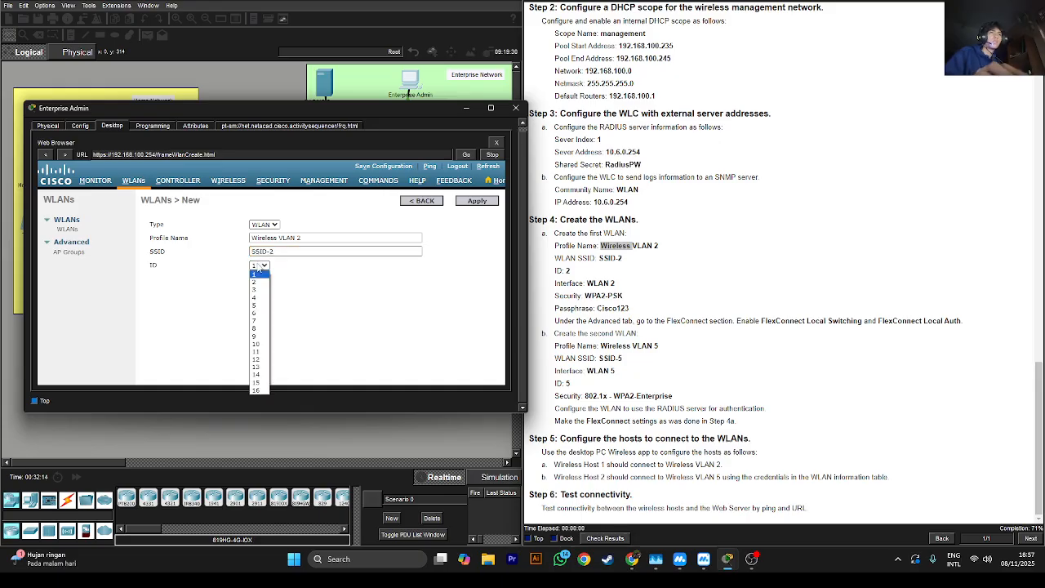
left_click(256, 281)
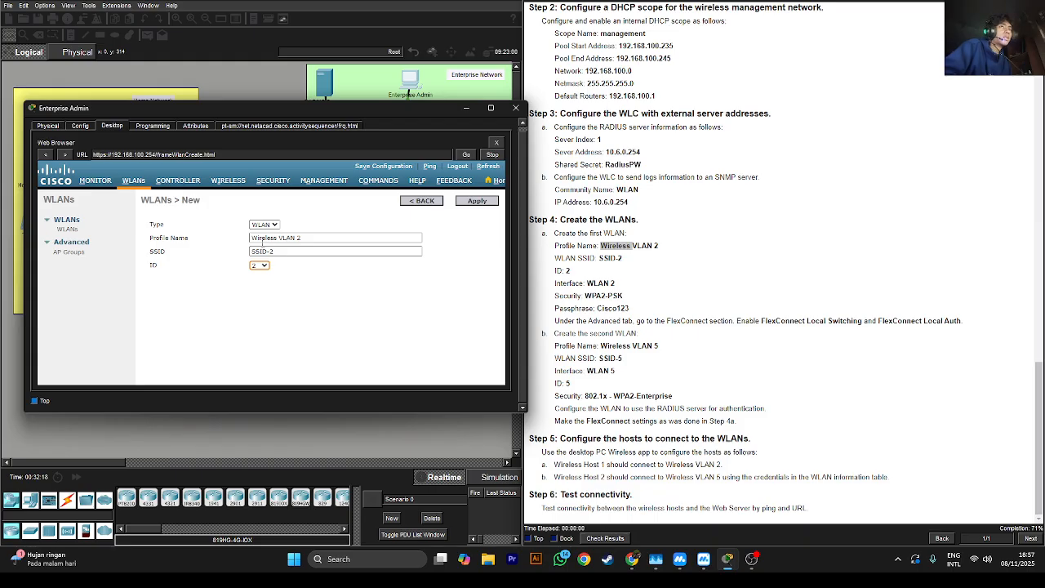
left_click(485, 204)
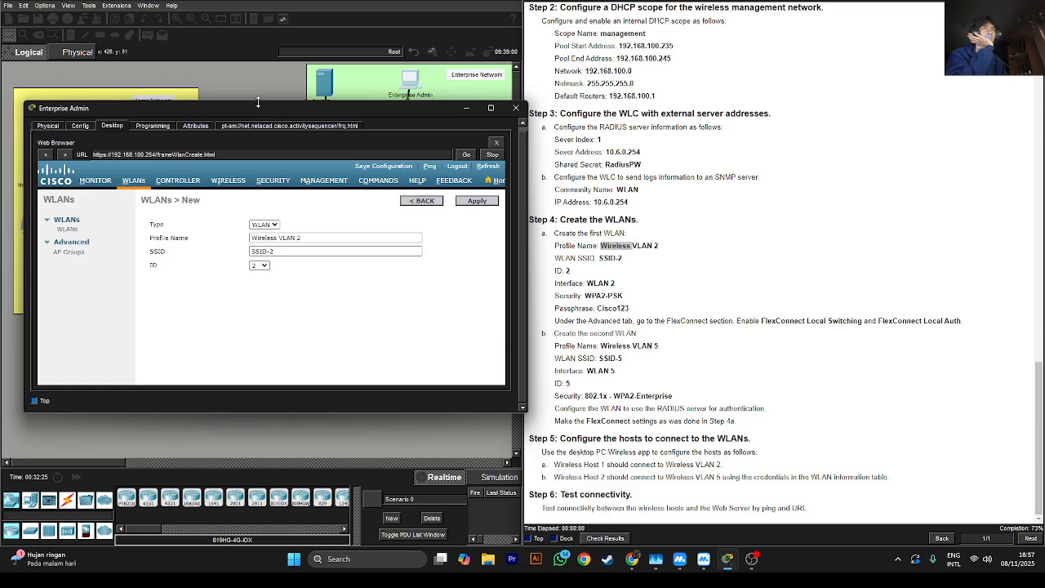
left_click_drag(258, 103, 258, 50)
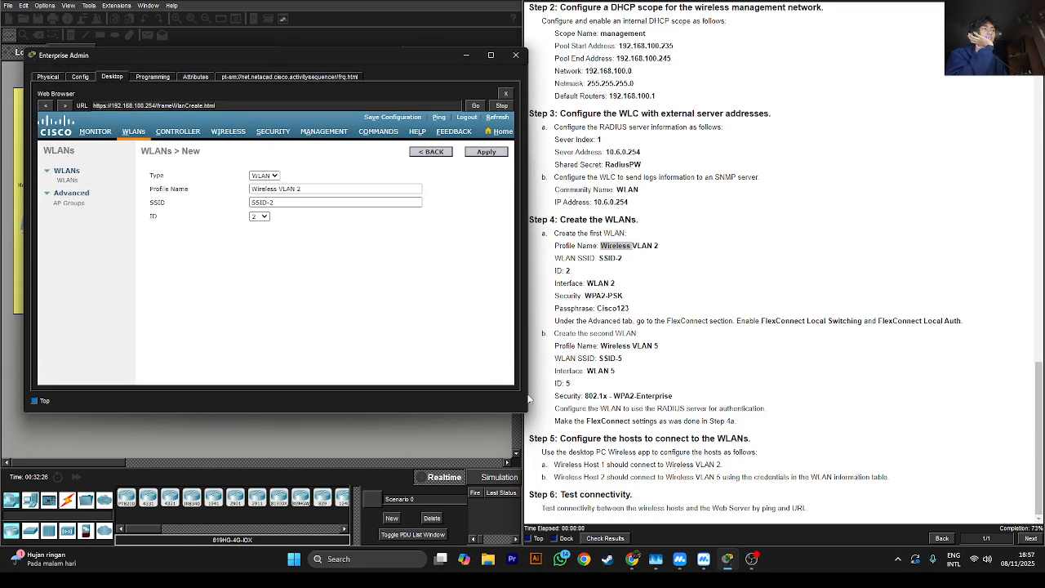
left_click_drag(527, 395, 476, 395)
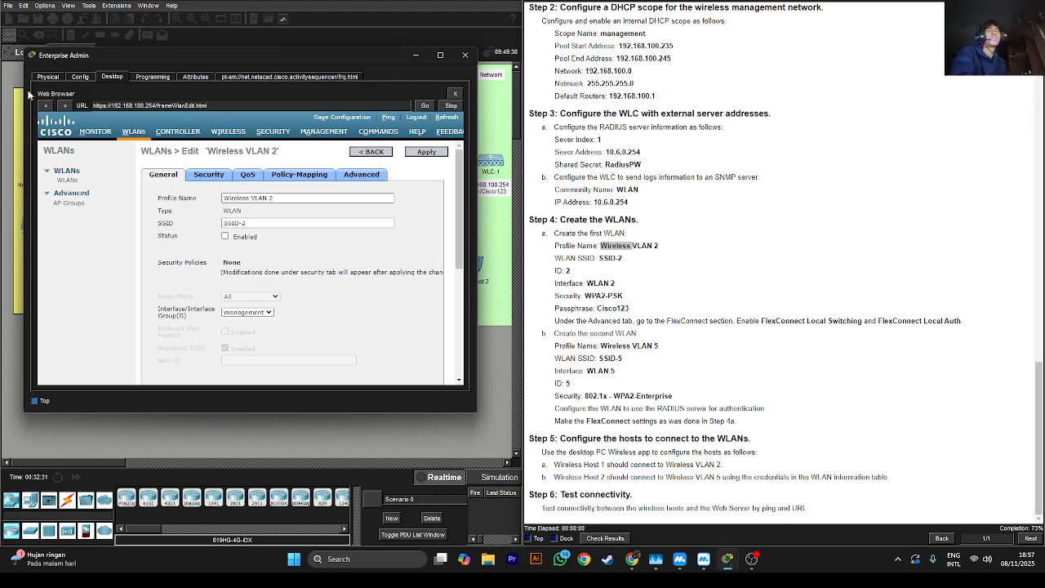
Enable Wireless VLAN 2 with interface WLAN 2 and apply the change
left_click(226, 236)
scroll(234, 301, "down", 2)
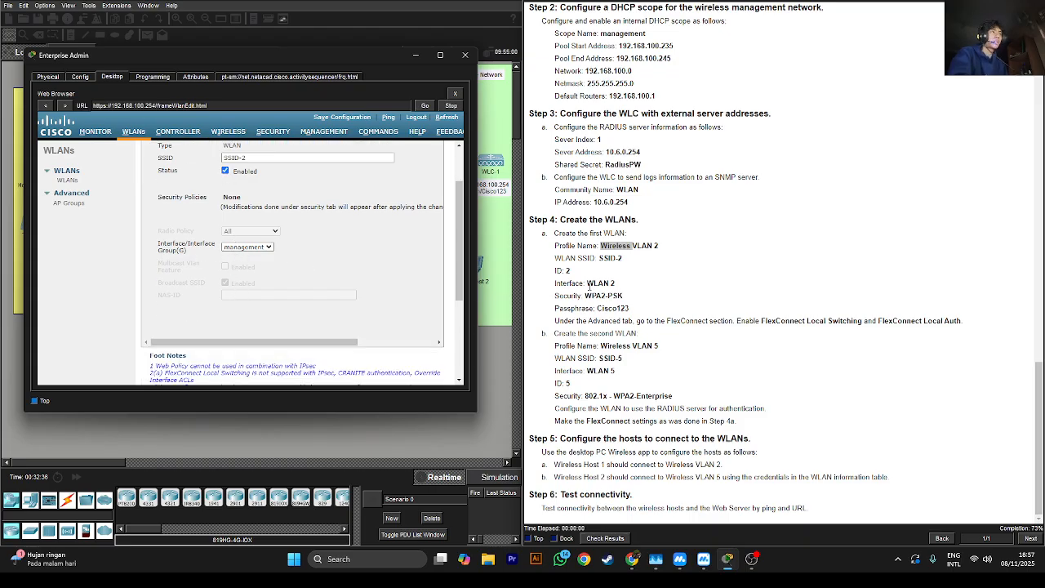
left_click(260, 248)
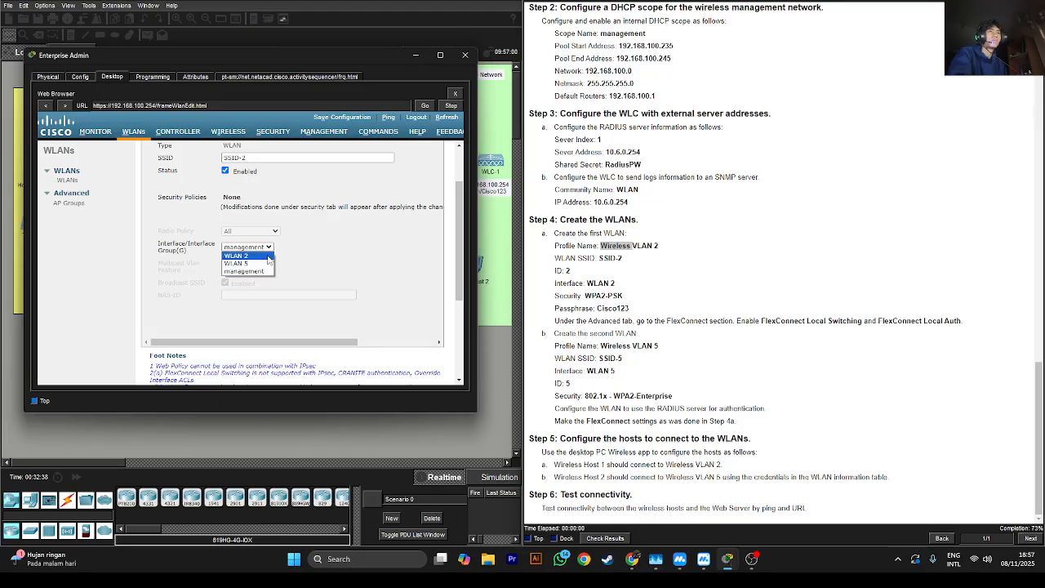
left_click(253, 257)
scroll(458, 258, "up", 2)
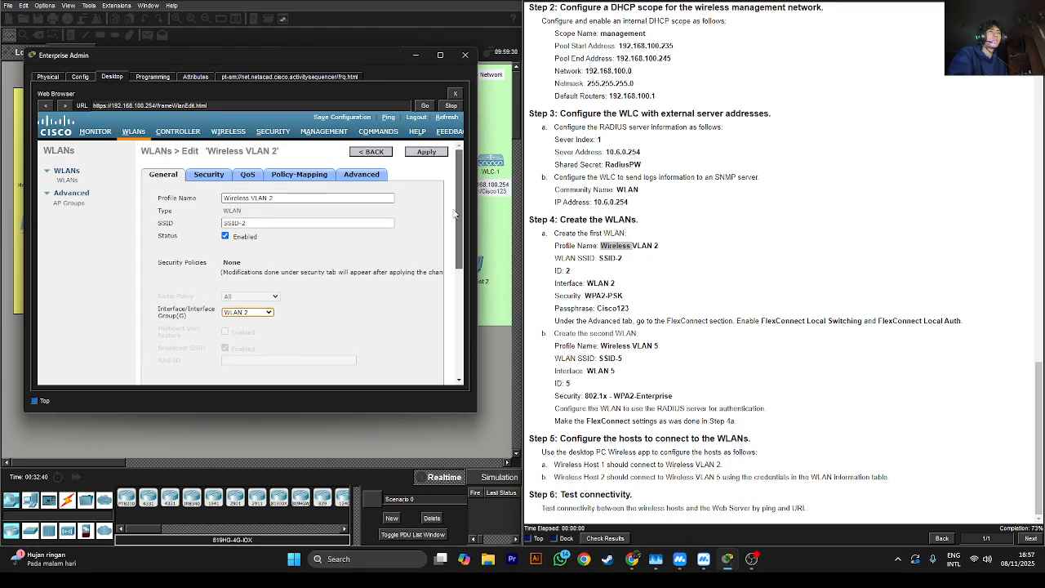
left_click(438, 153)
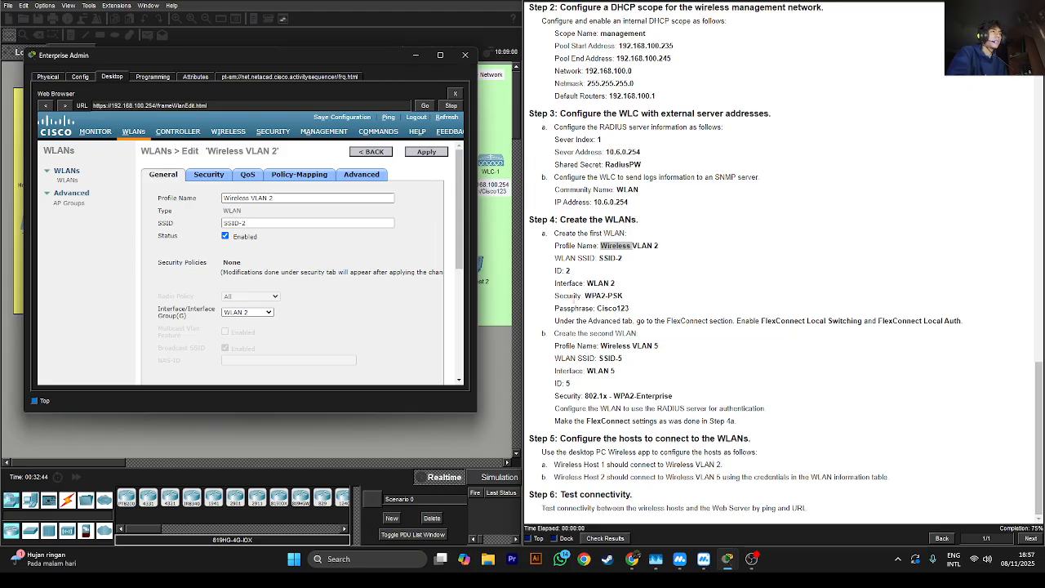
left_click(219, 177)
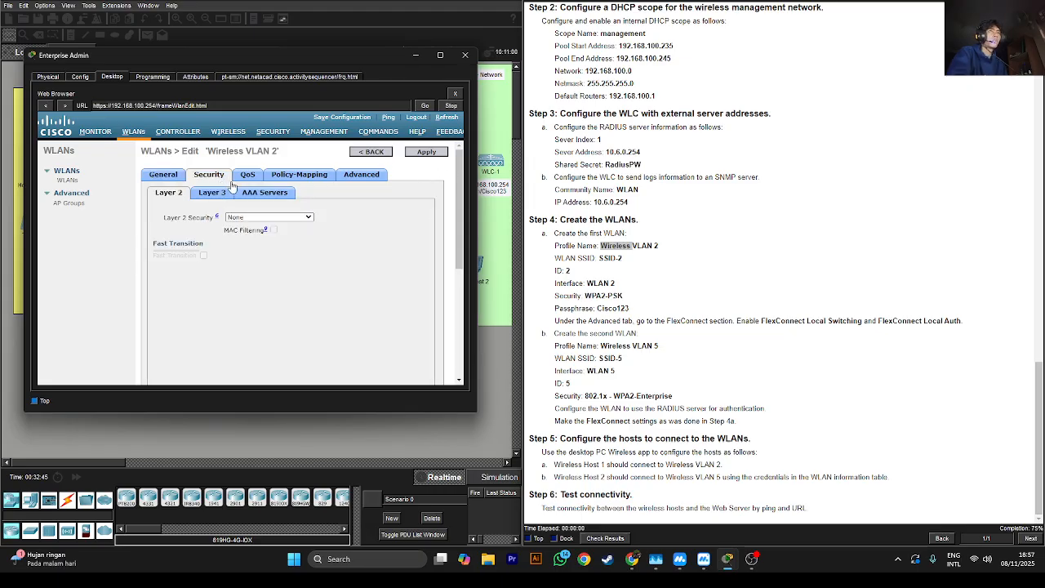
Set Layer 2 security of Wireless VLAN 2 to WPA+WPA2
left_click(254, 219)
left_click(286, 232)
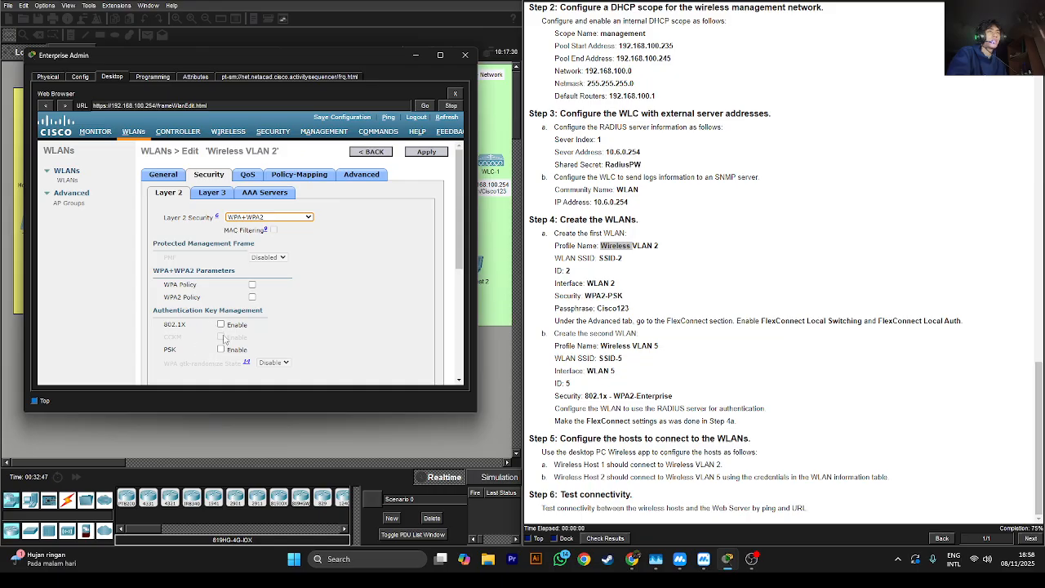
left_click(221, 348)
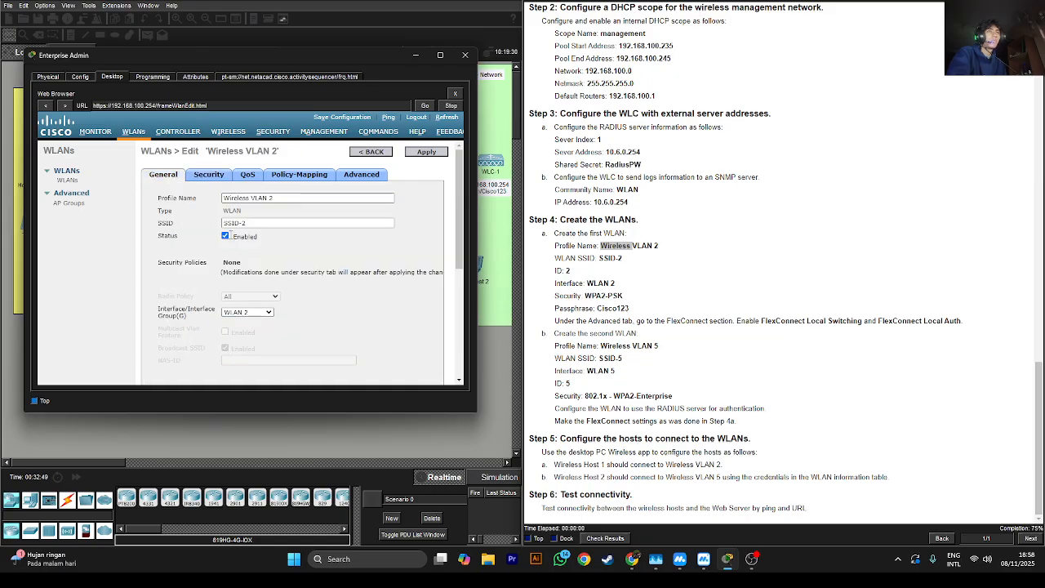
left_click(196, 178)
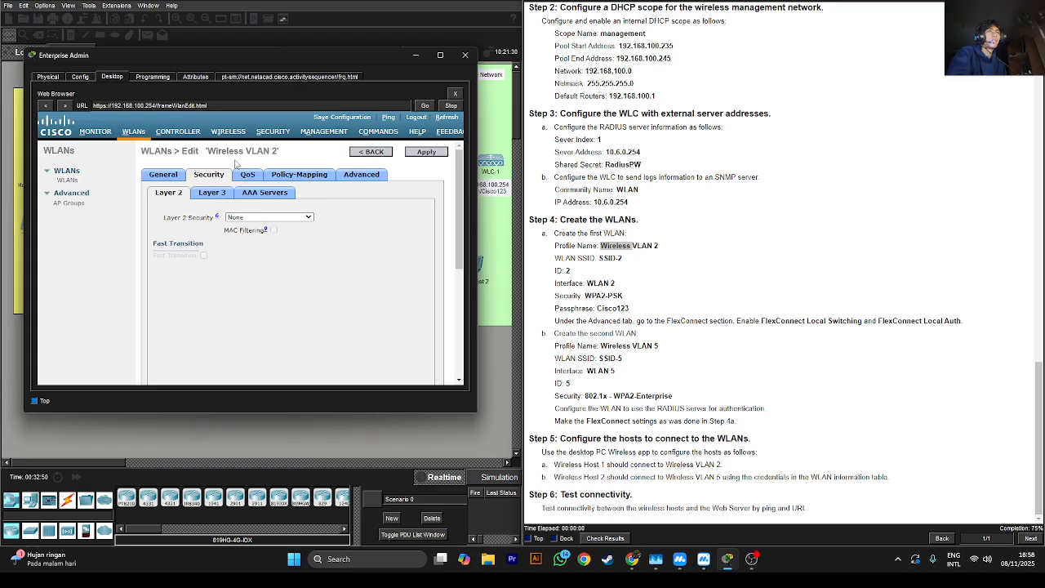
left_click(271, 216)
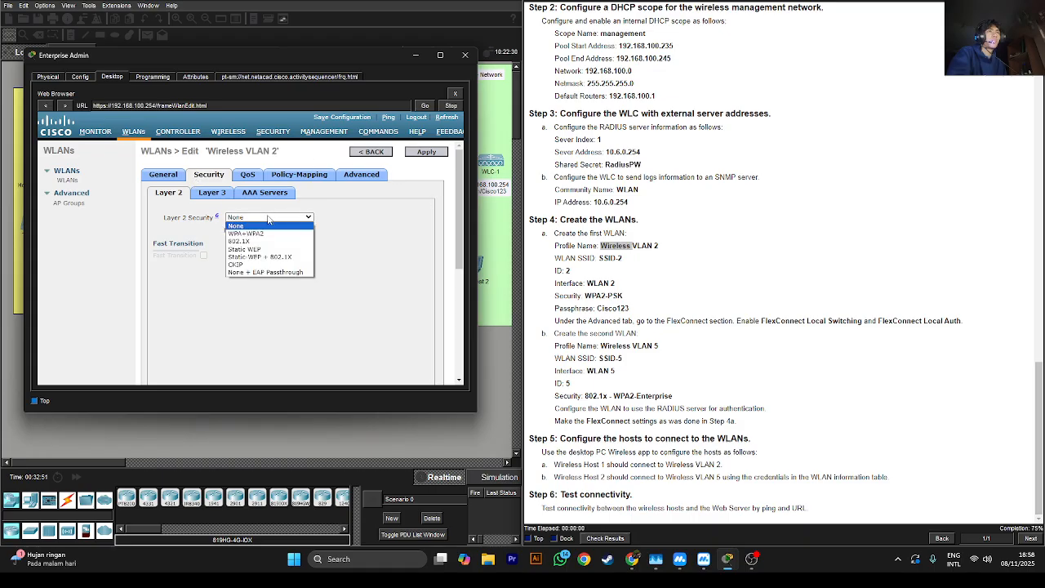
left_click(236, 242)
left_click(337, 271)
left_click(299, 217)
left_click(251, 235)
scroll(261, 245, "down", 2)
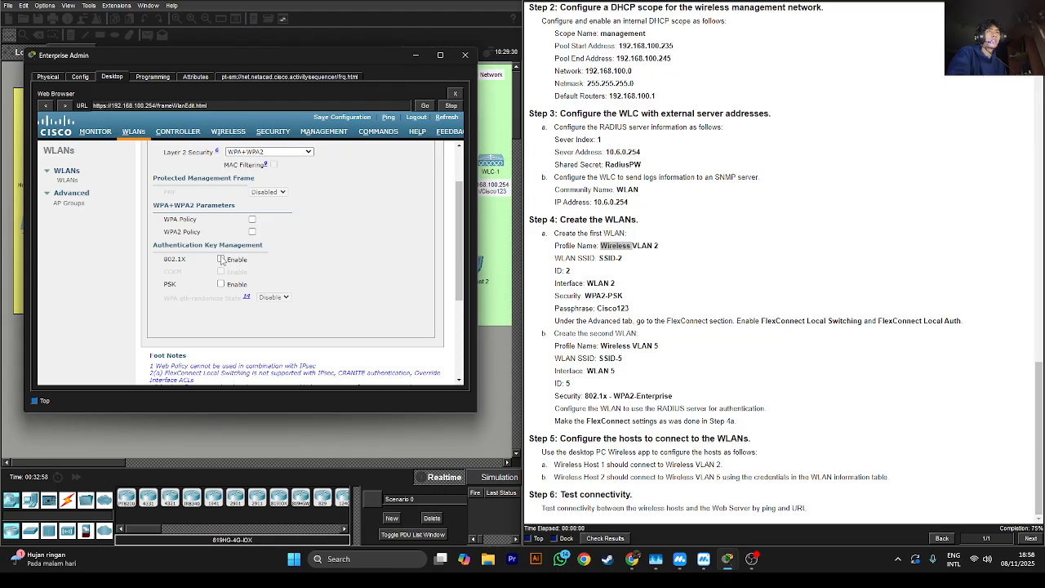
Enable PSK and WPA2 Policy, enter the pre-shared passphrase, and apply
left_click(221, 284)
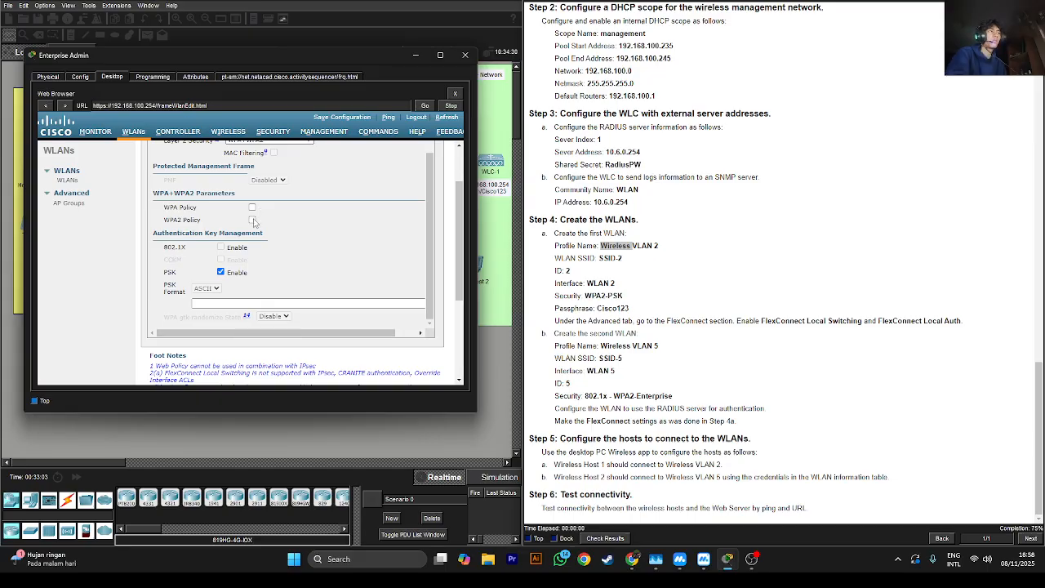
left_click(252, 221)
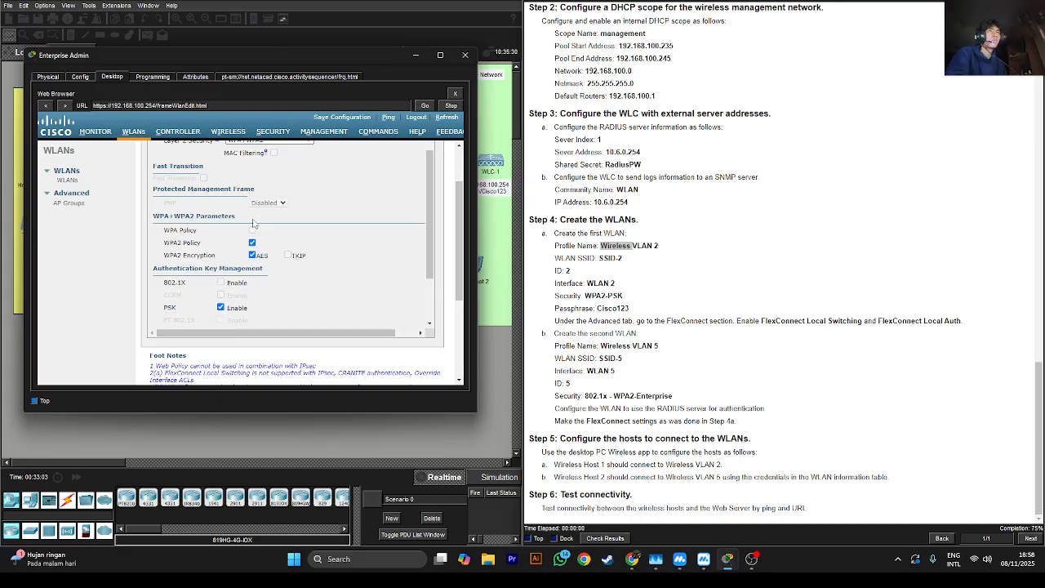
left_click_drag(432, 236, 432, 282)
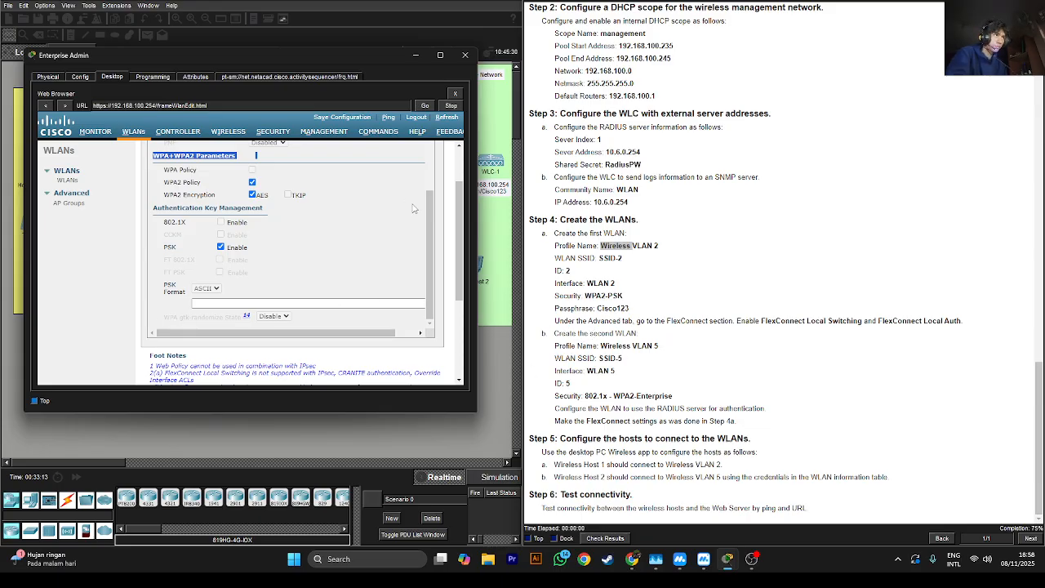
left_click(614, 308)
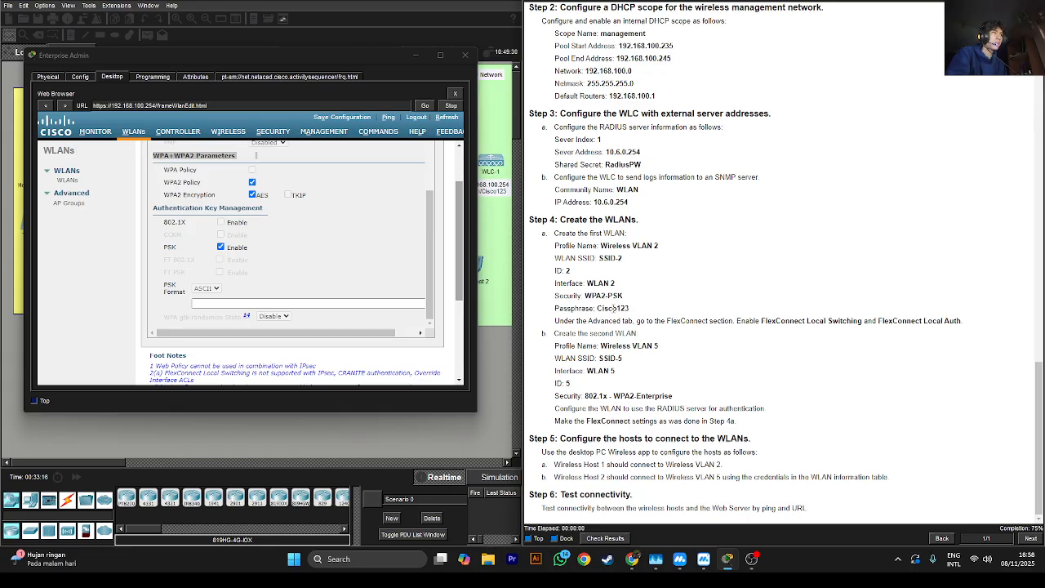
left_click(310, 302)
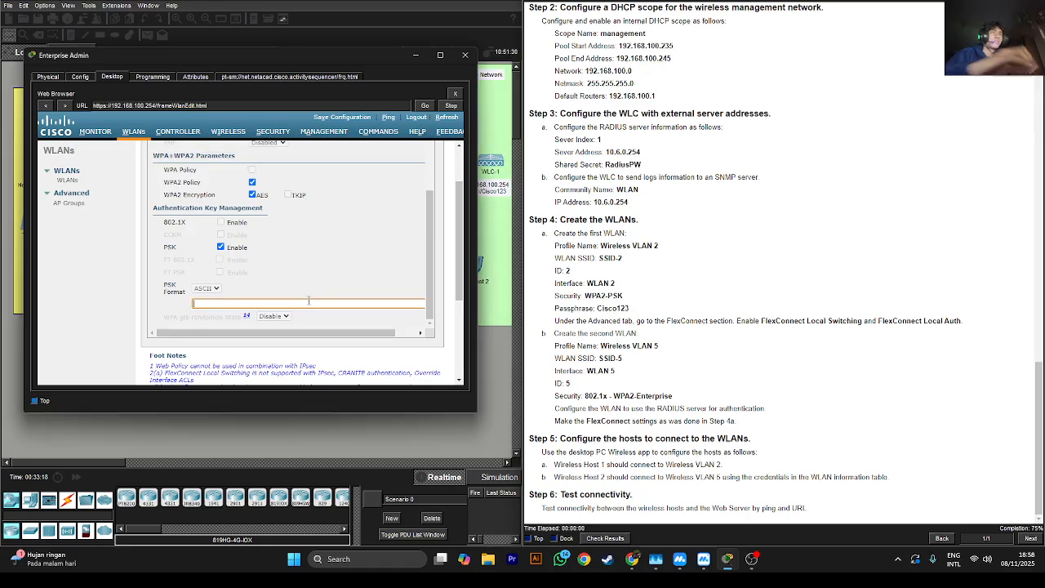
type("C")
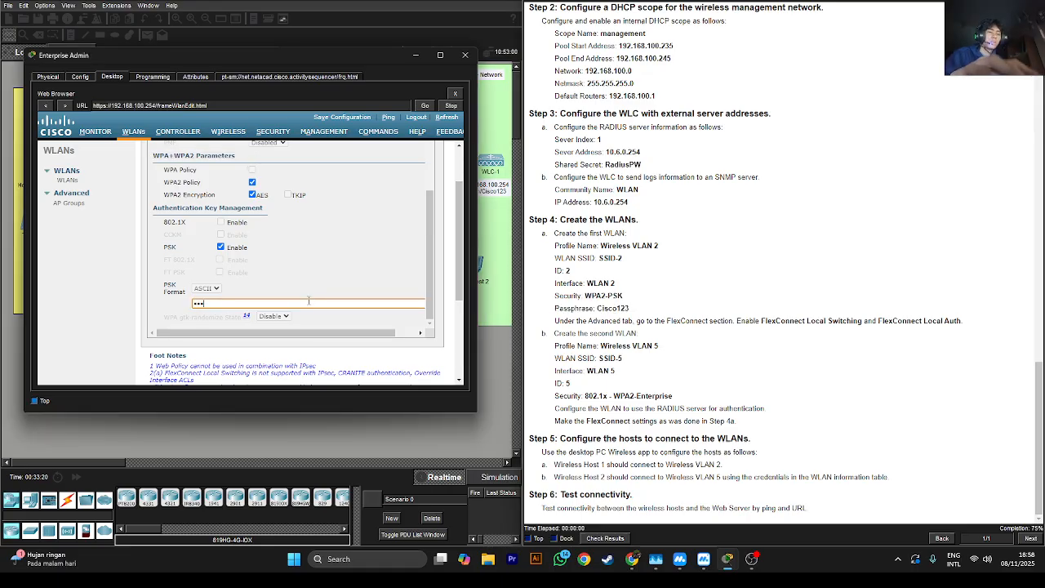
type("isco123")
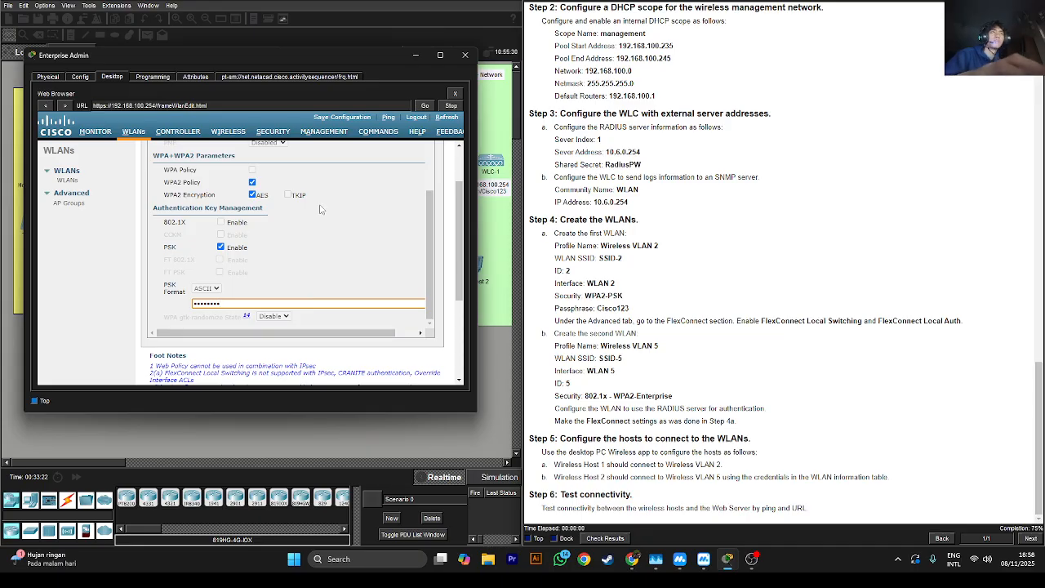
scroll(320, 209, "up", 3)
scroll(300, 187, "down", 3)
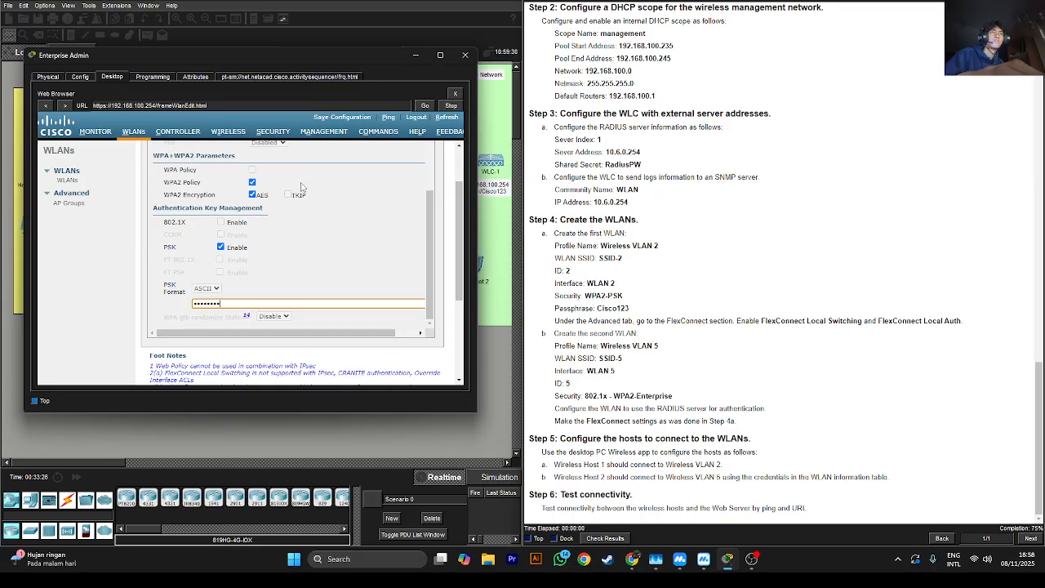
scroll(273, 211, "up", 3)
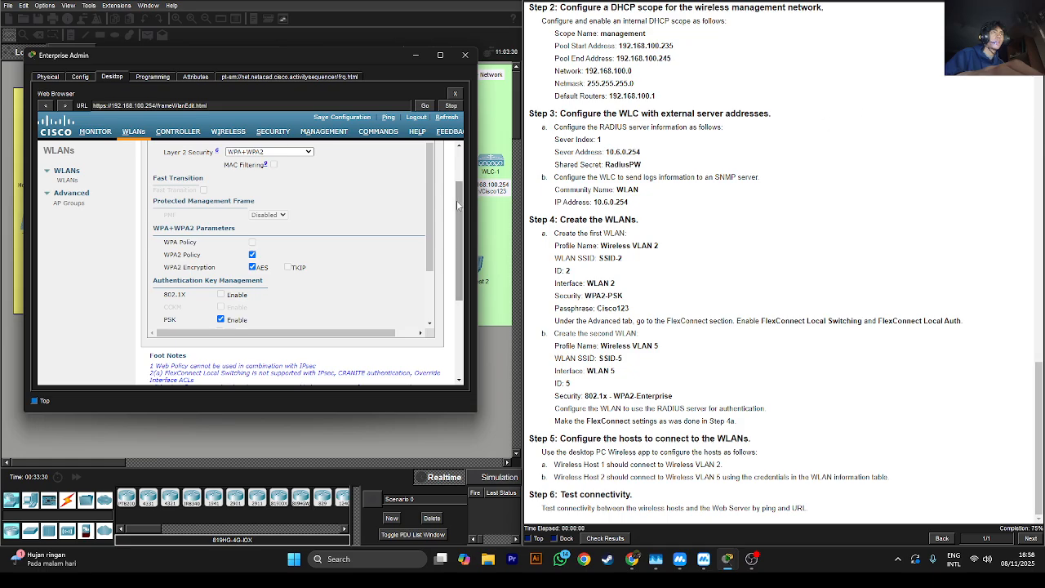
scroll(459, 183, "up", 2)
scroll(458, 184, "up", 1)
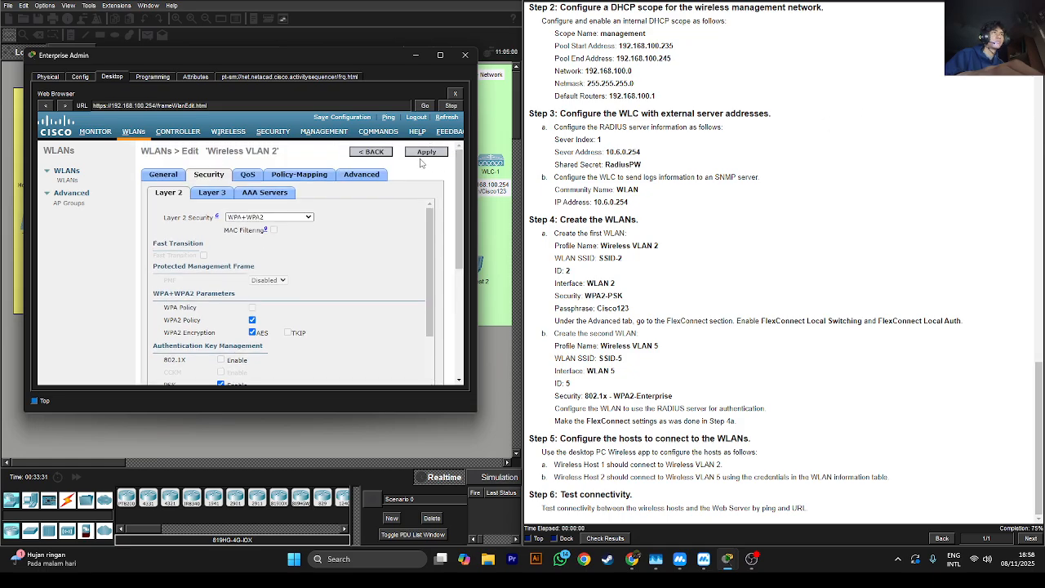
left_click(425, 152)
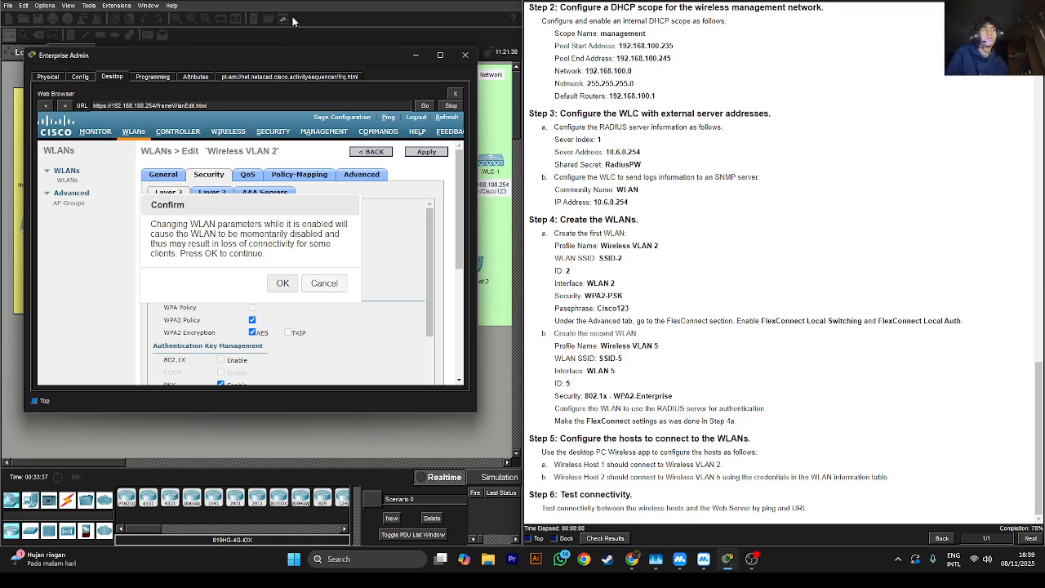
Confirm the WLAN change so Wireless VLAN 2 shows [WPA2][Auth(PSK)] security
left_click(284, 283)
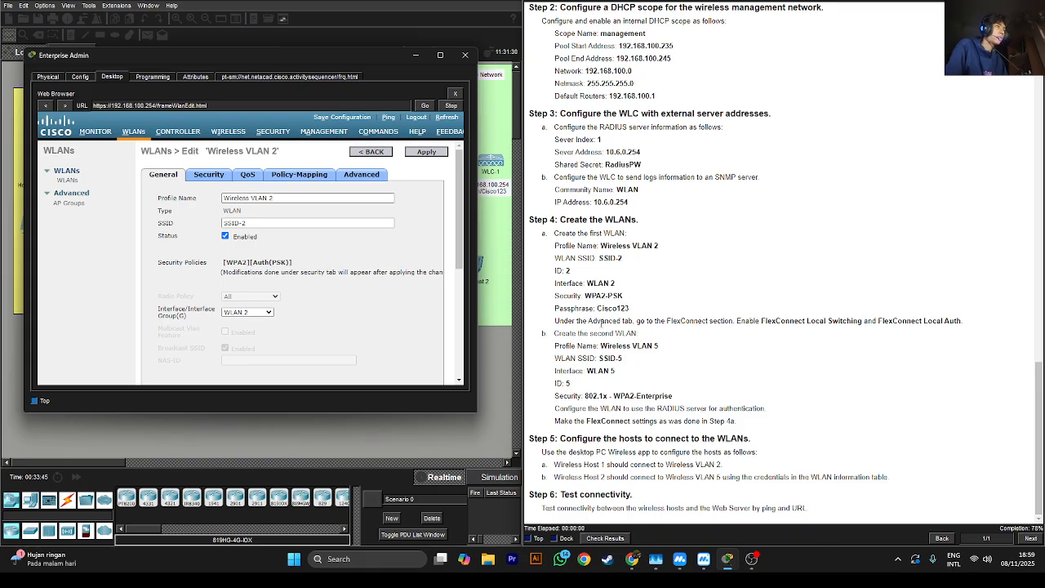
left_click_drag(602, 324, 633, 322)
Apply FlexConnect Local Switching and Local Auth to Wireless VLAN 2, then start a new WLAN
left_click(361, 174)
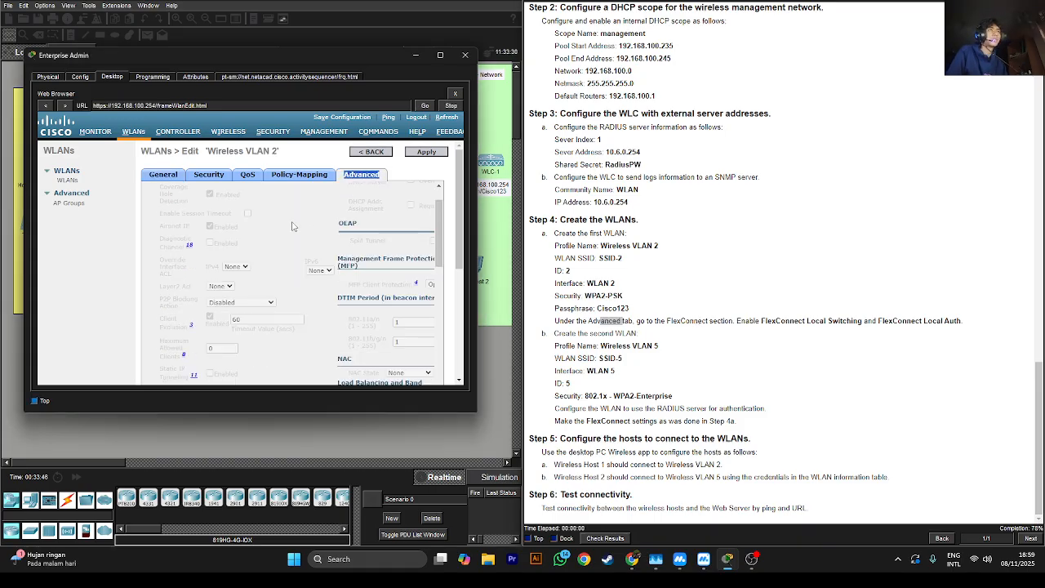
scroll(293, 226, "down", 8)
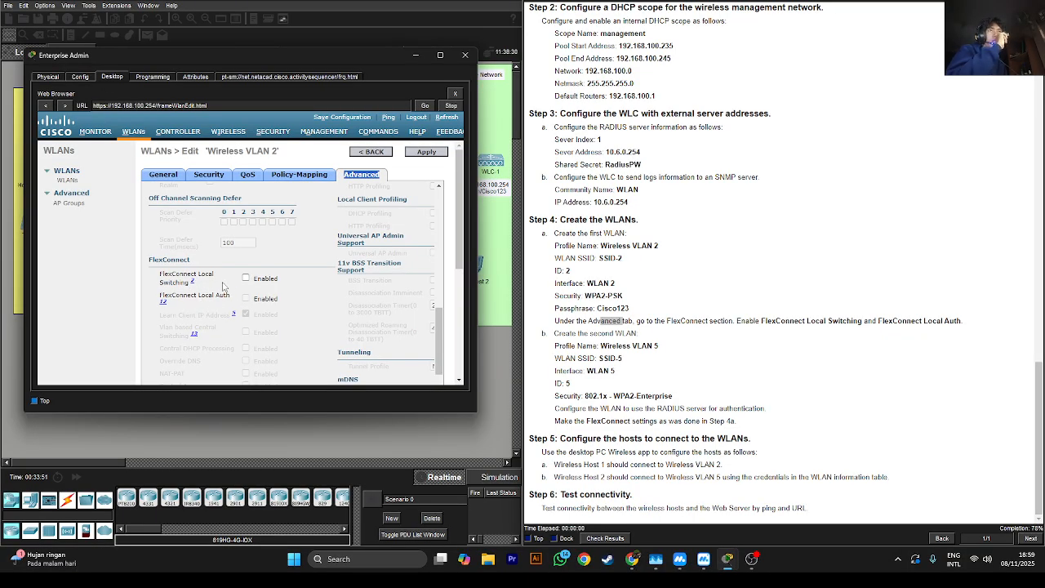
left_click(246, 279)
left_click(245, 298)
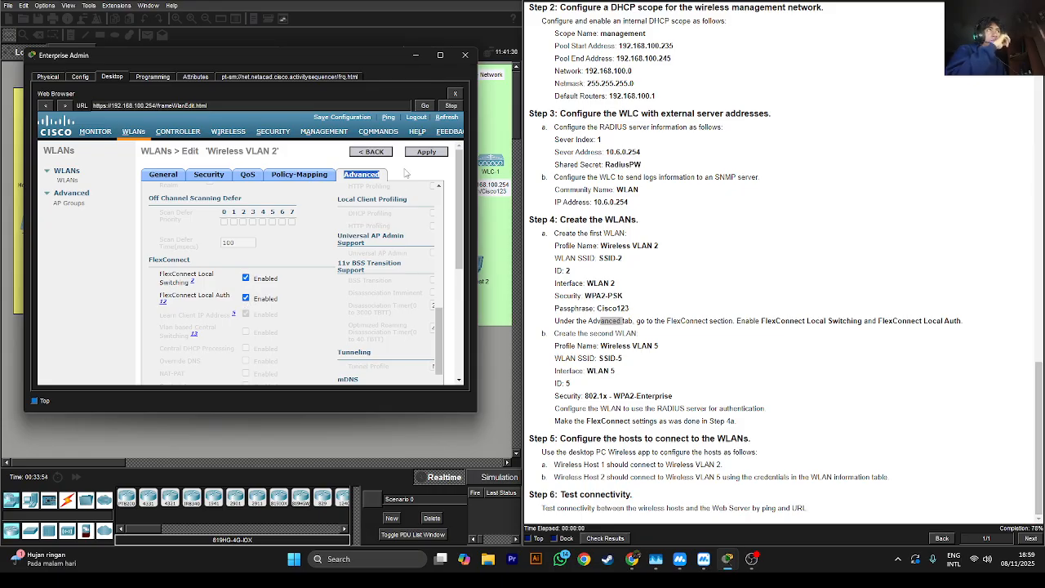
left_click(426, 156)
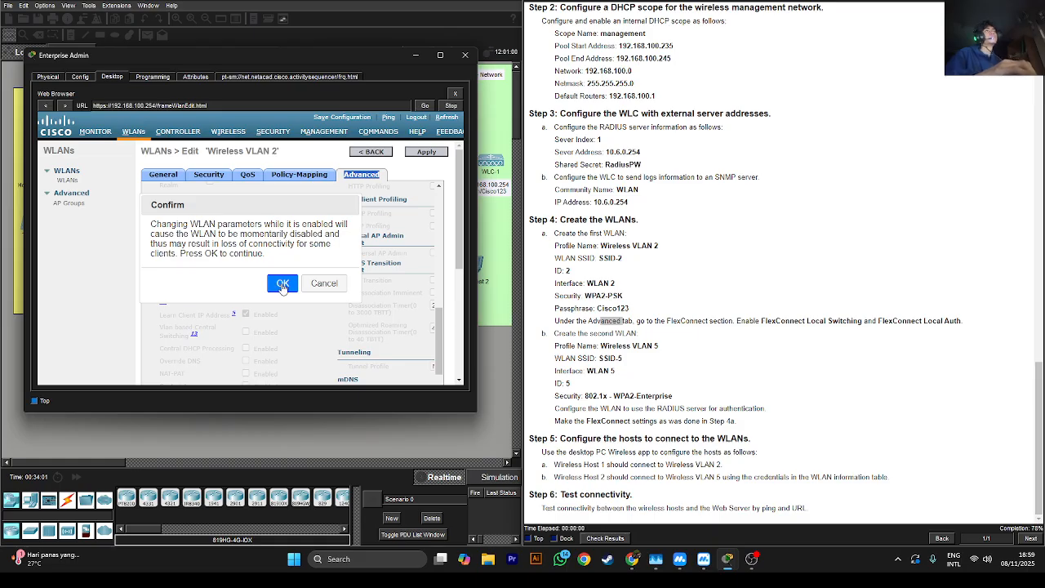
left_click(309, 286)
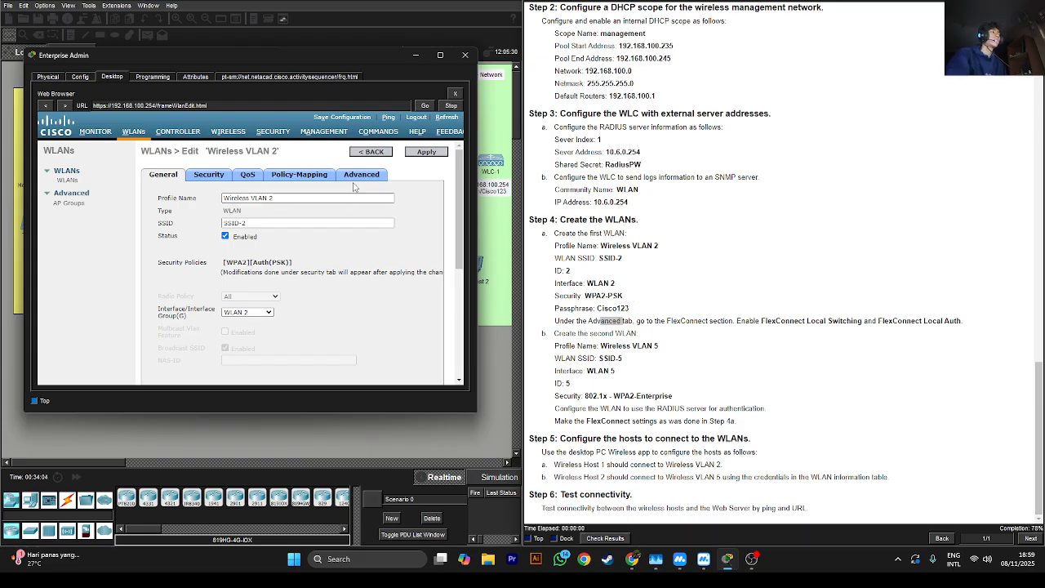
left_click(388, 156)
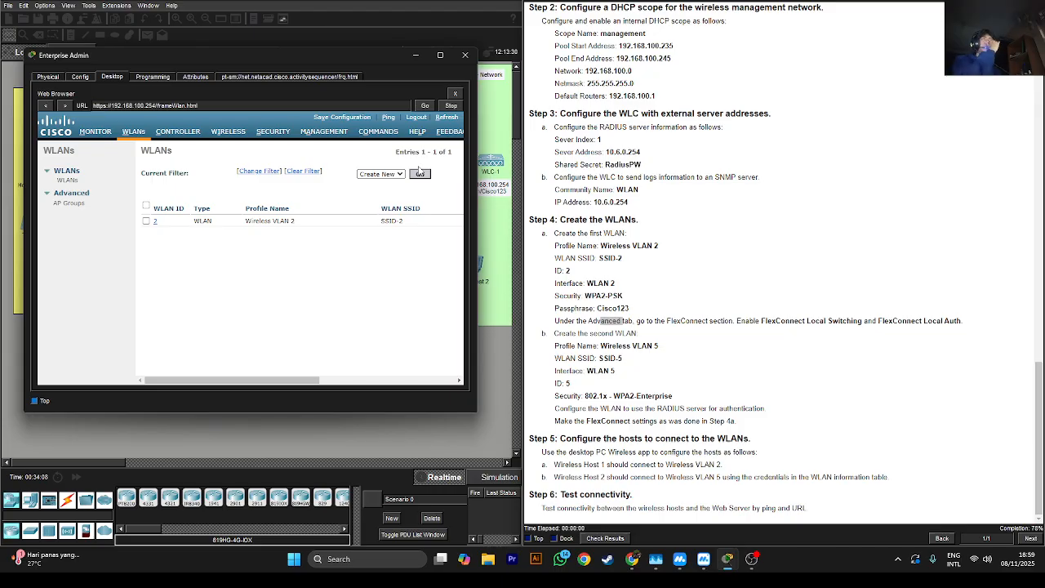
left_click(421, 174)
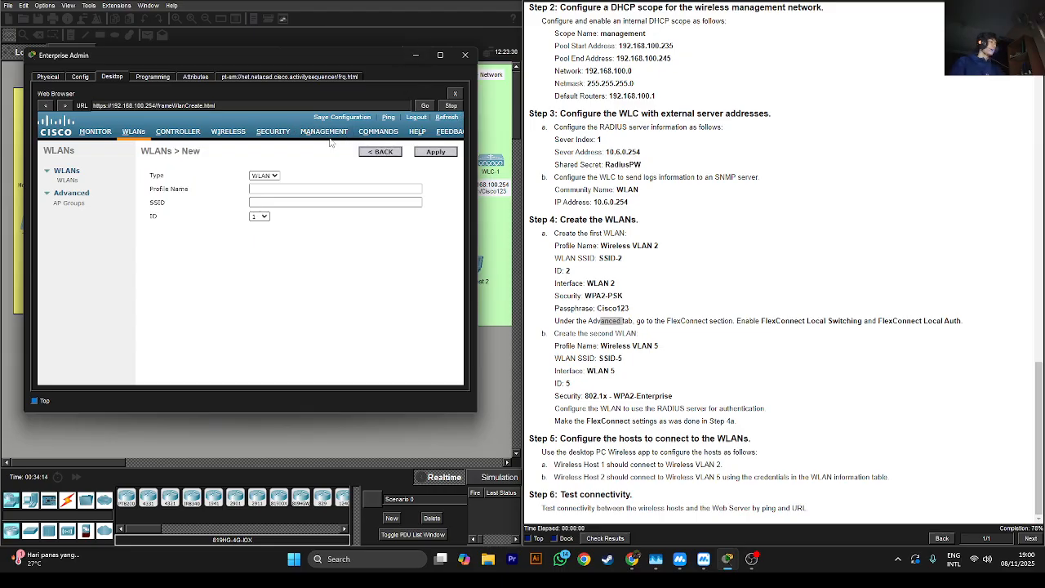
Name the new WLAN profile 'Wireless VLAN 5' and paste SSID-5 as its SSID
left_click(280, 189)
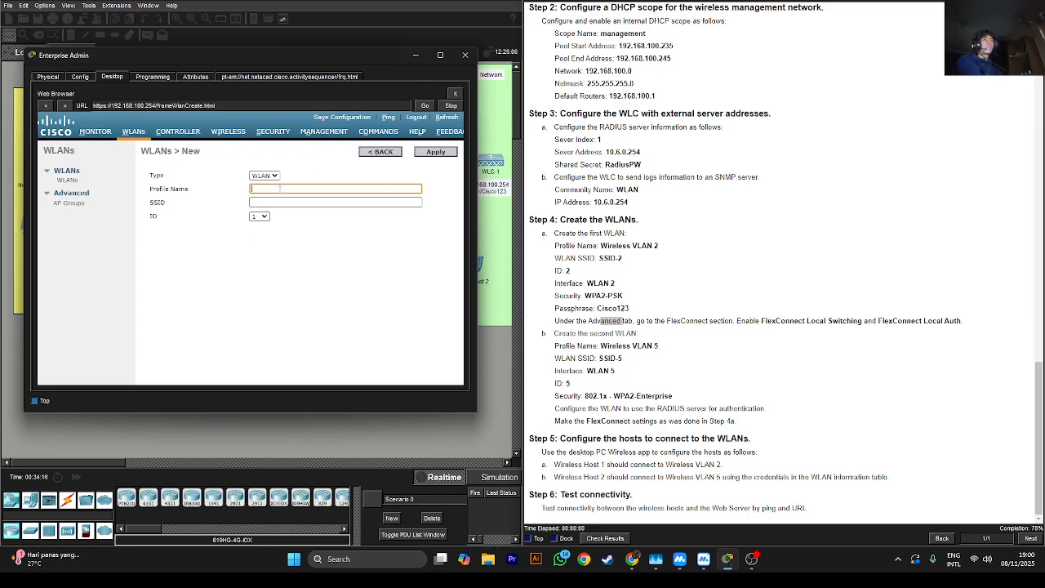
type("Wi")
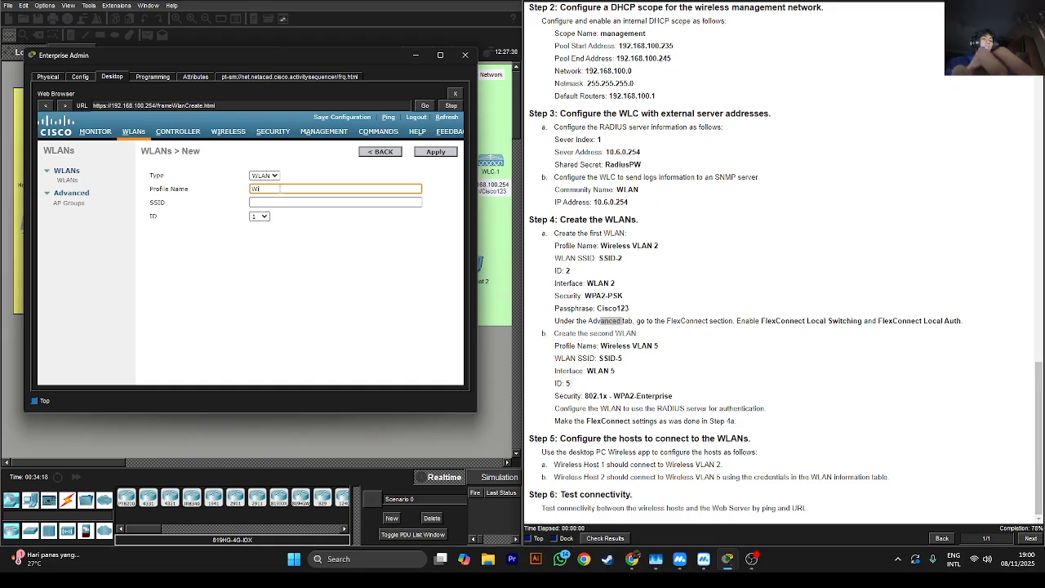
type("reless")
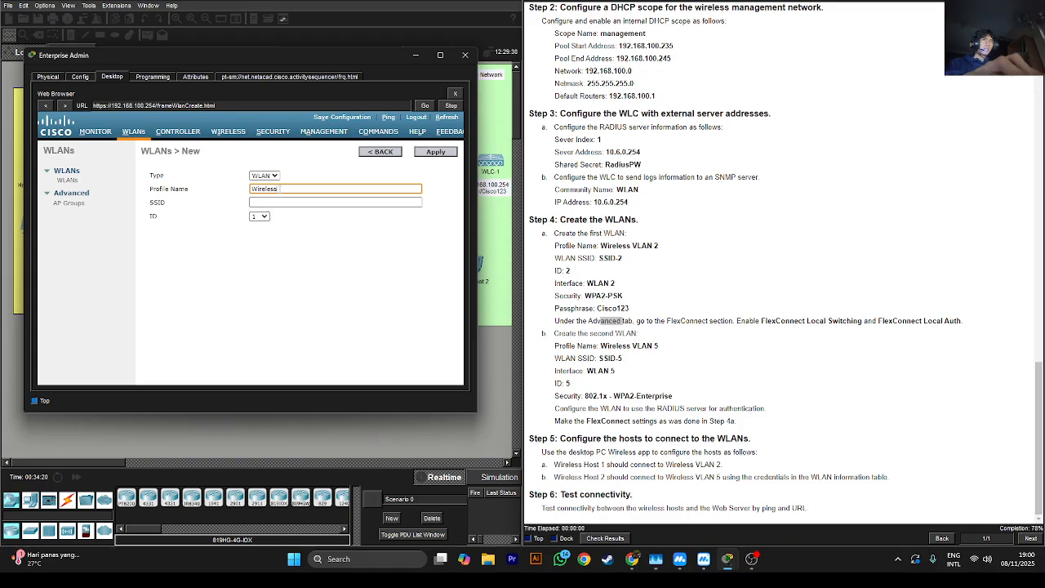
type(" VLAN 5")
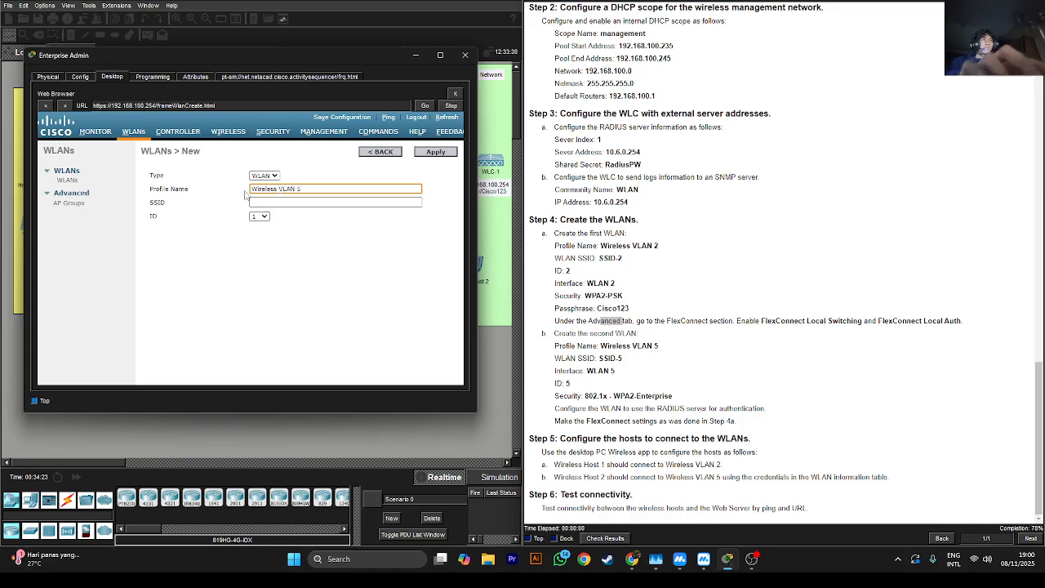
left_click(271, 202)
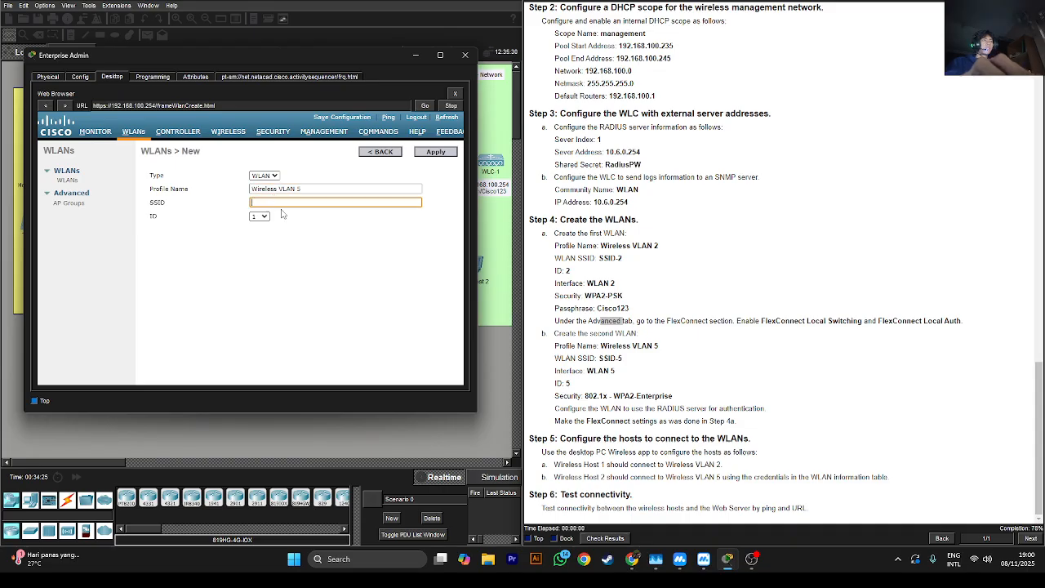
triple_click(609, 358)
left_click_drag(624, 358, 599, 359)
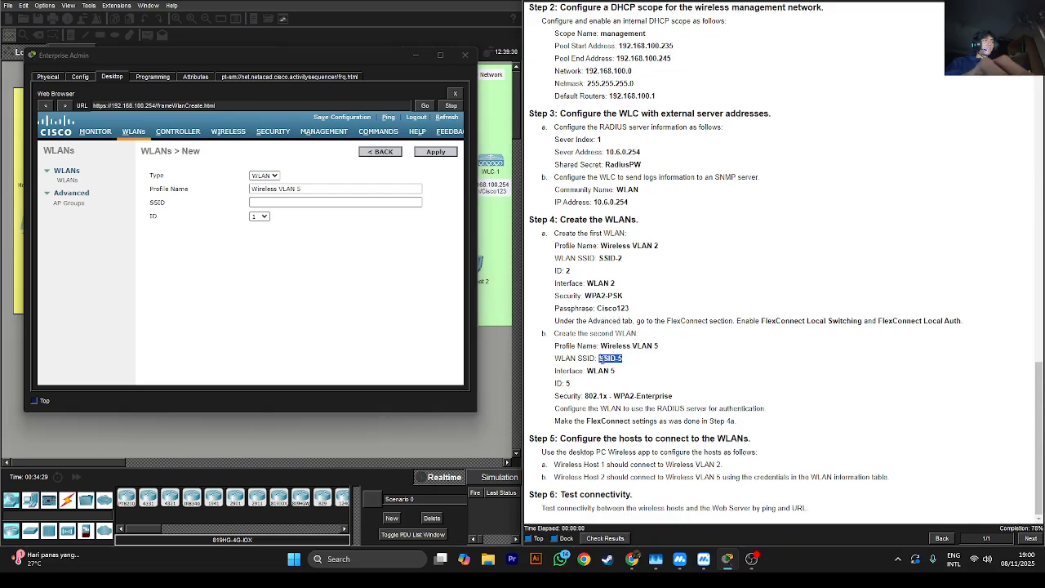
right_click(610, 363)
left_click(610, 365)
right_click(610, 360)
left_click(617, 366)
left_click(323, 203)
left_click(324, 202)
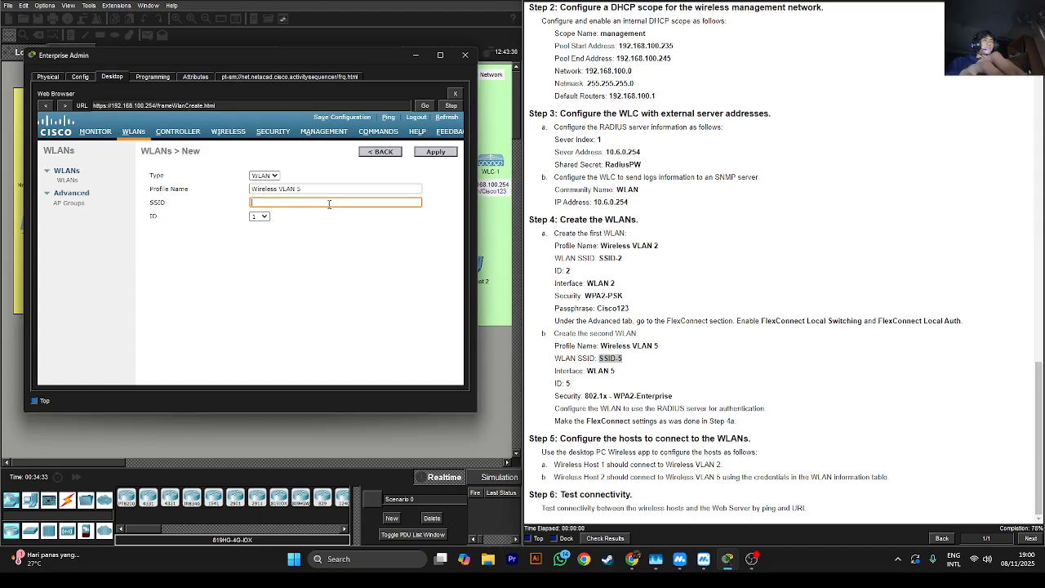
key("ctrl+v")
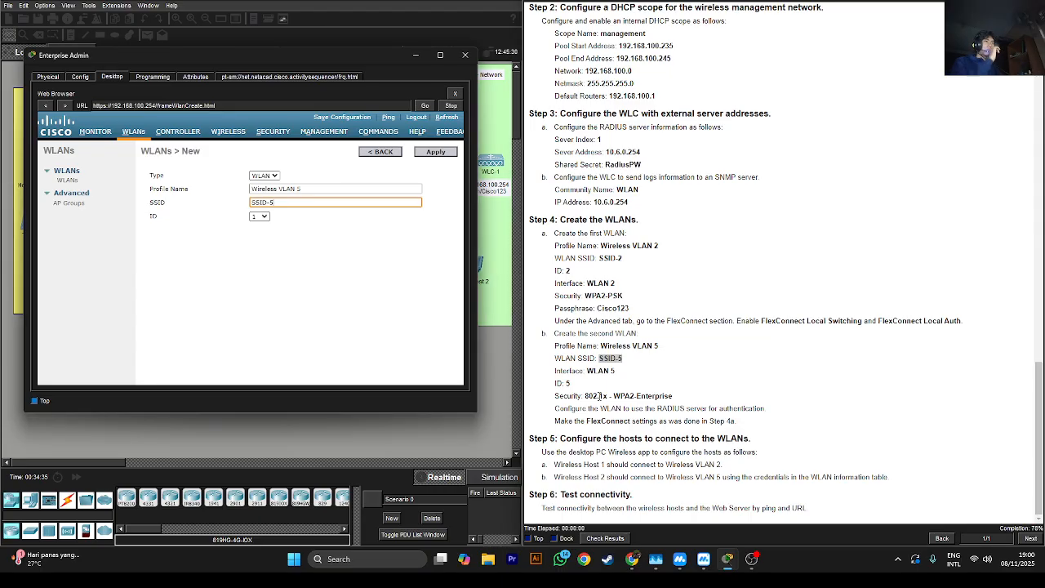
Set the WLAN ID to 5 and apply the new WLAN
left_click(258, 217)
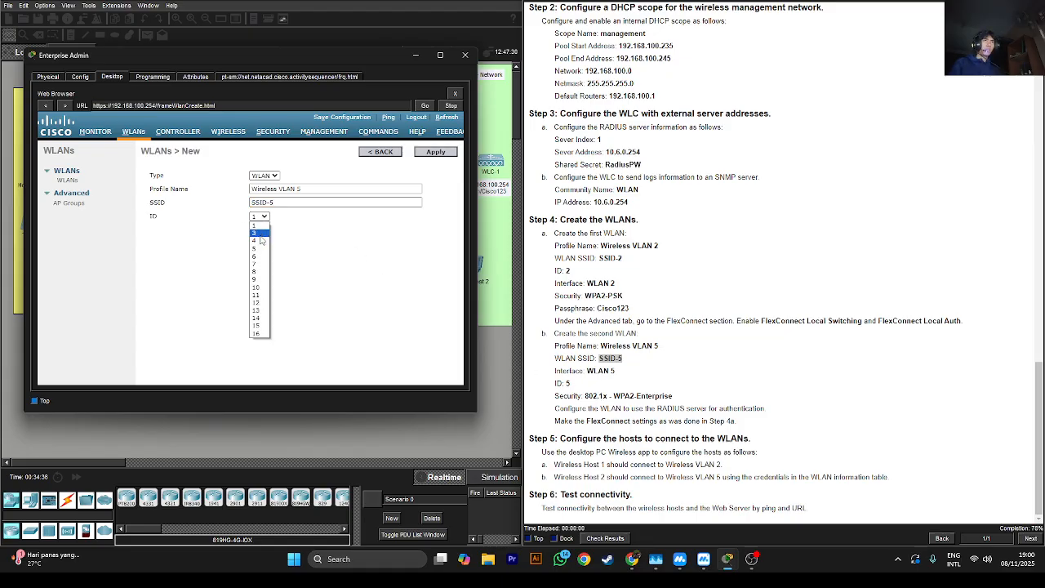
left_click(256, 249)
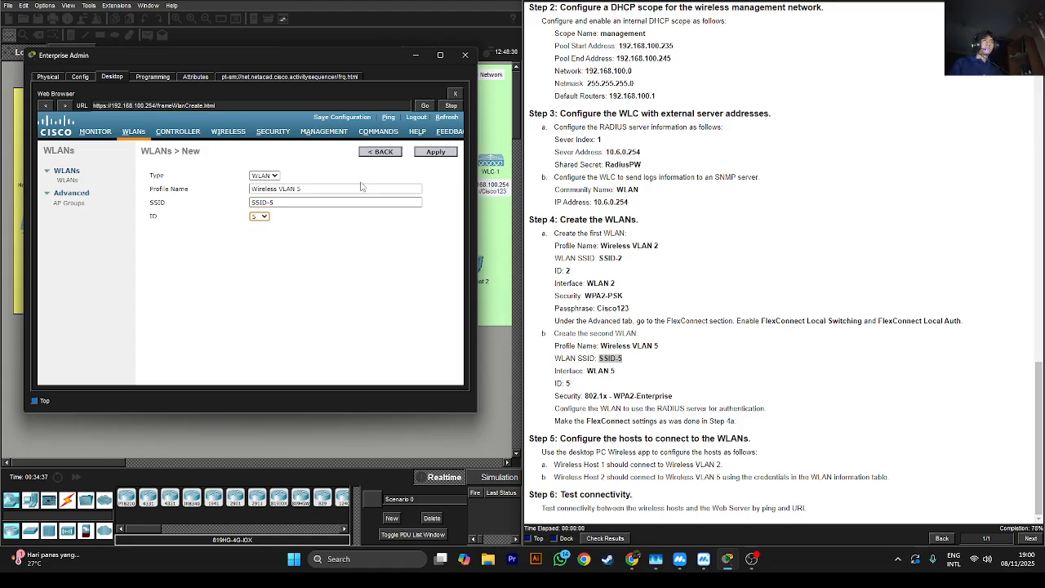
left_click(445, 155)
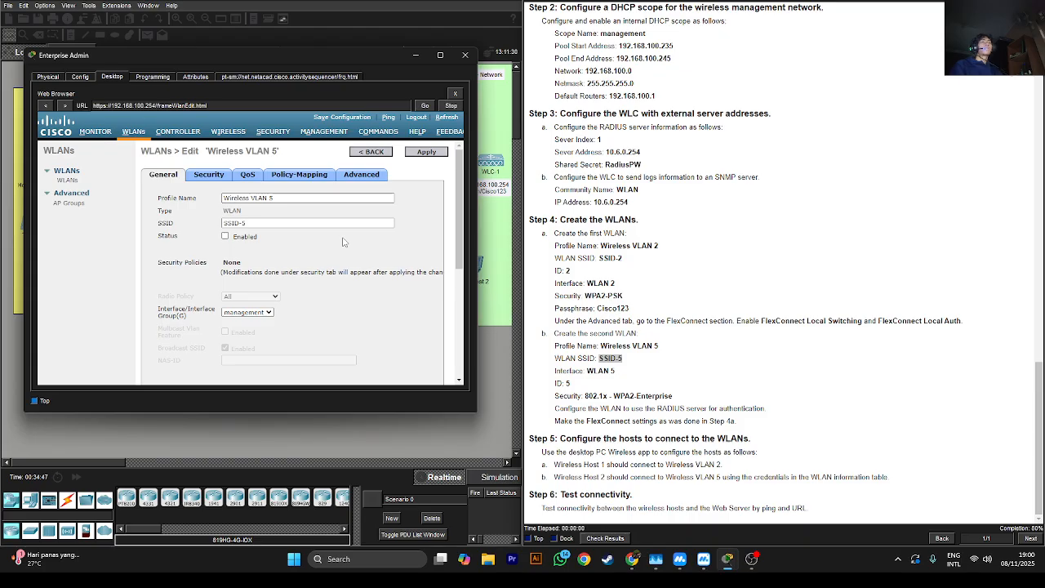
Enable Wireless VLAN 5, assign it to interface WLAN 5, and apply
left_click(225, 237)
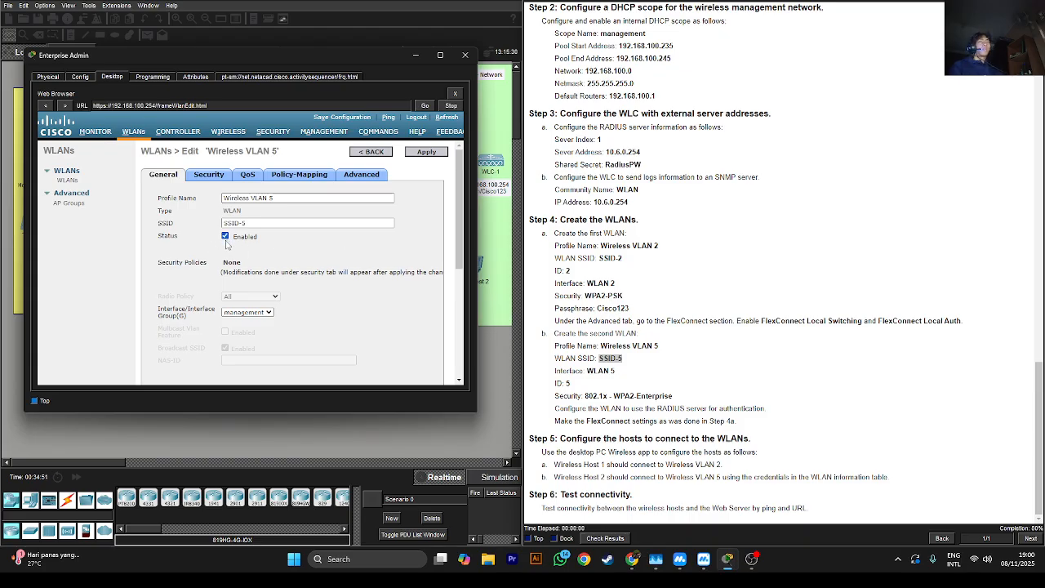
scroll(254, 306, "down", 1)
left_click(225, 281)
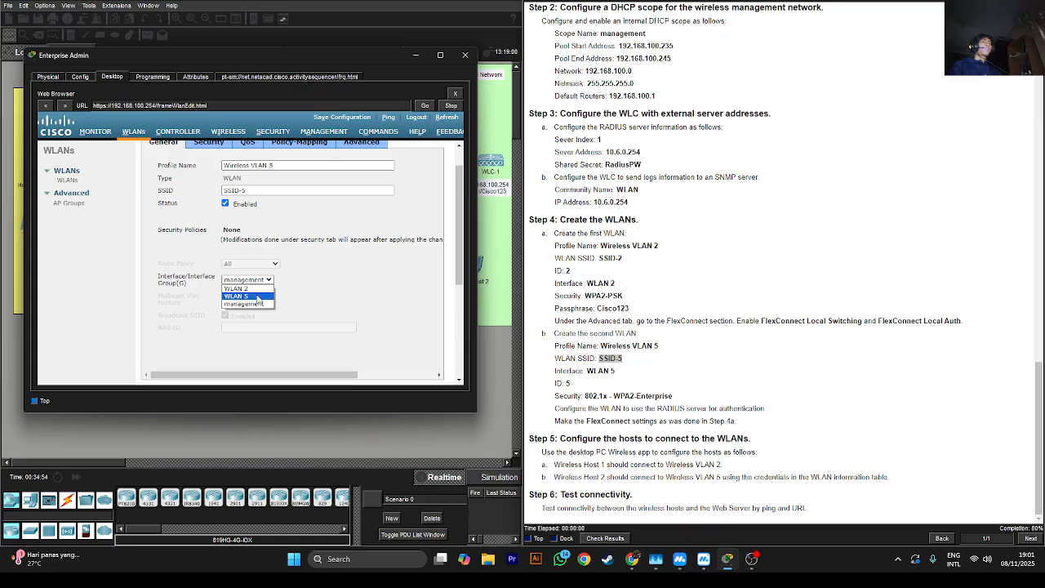
left_click(258, 295)
scroll(460, 219, "up", 1)
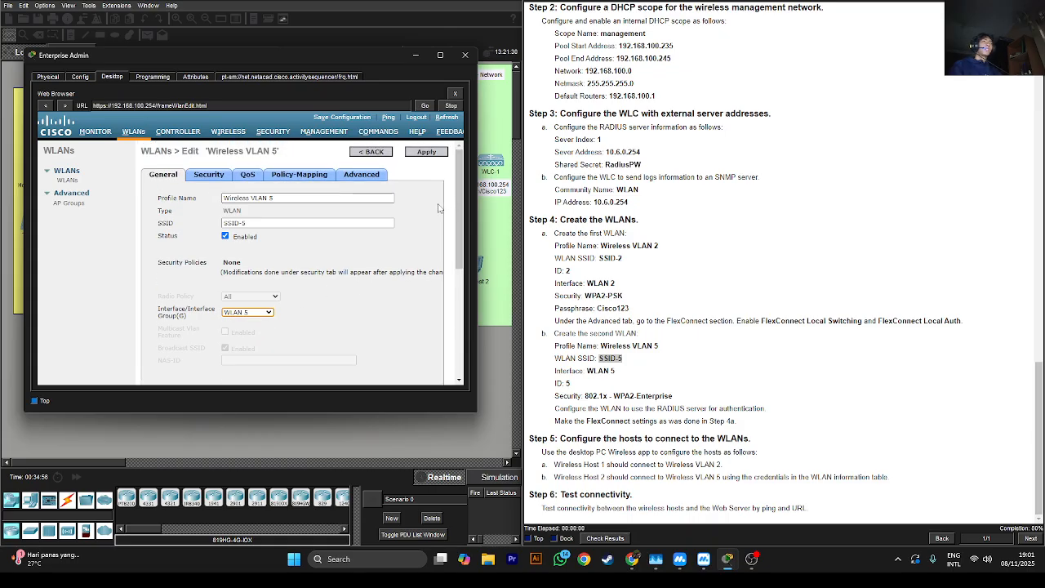
left_click(415, 158)
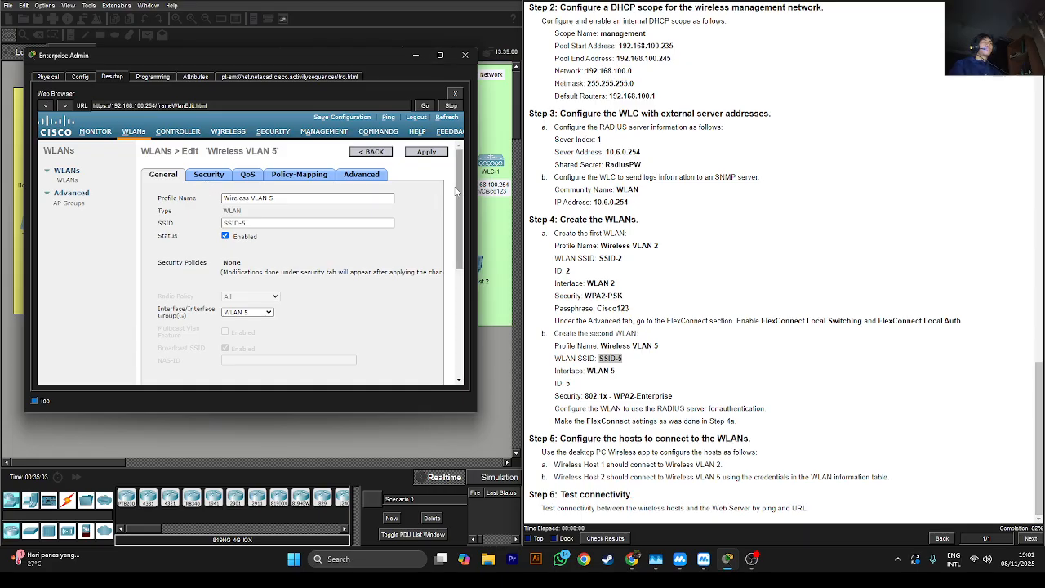
left_click_drag(458, 193, 456, 245)
scroll(326, 213, "up", 5)
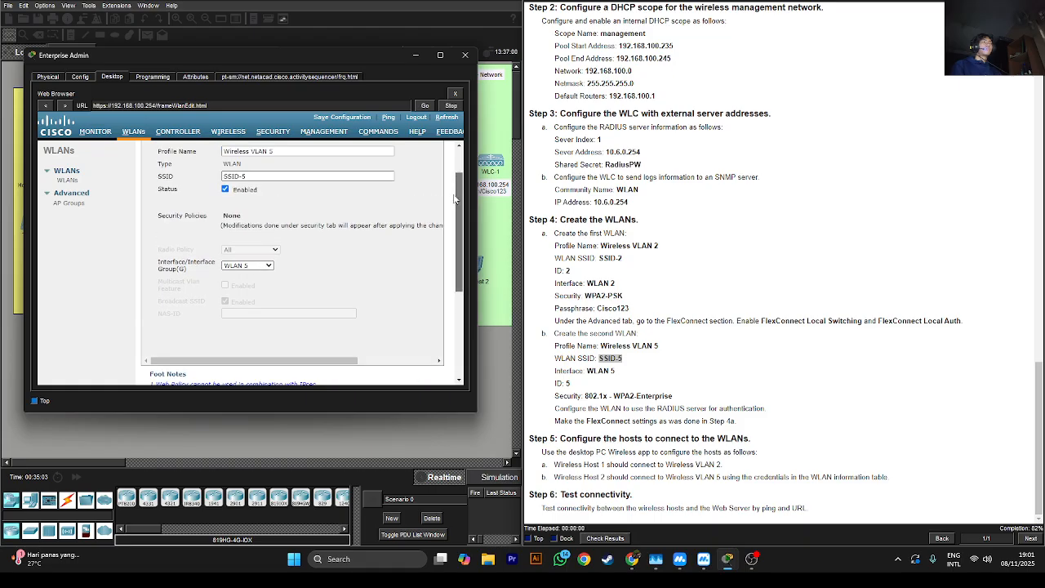
Set Wireless VLAN 5's Layer 2 security to WPA+WPA2
left_click(207, 176)
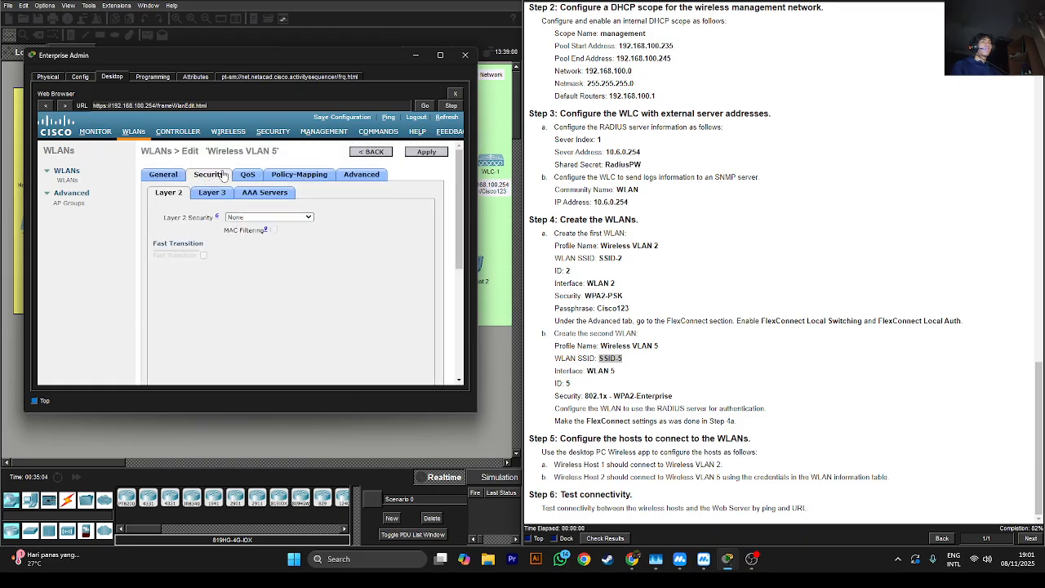
left_click(262, 217)
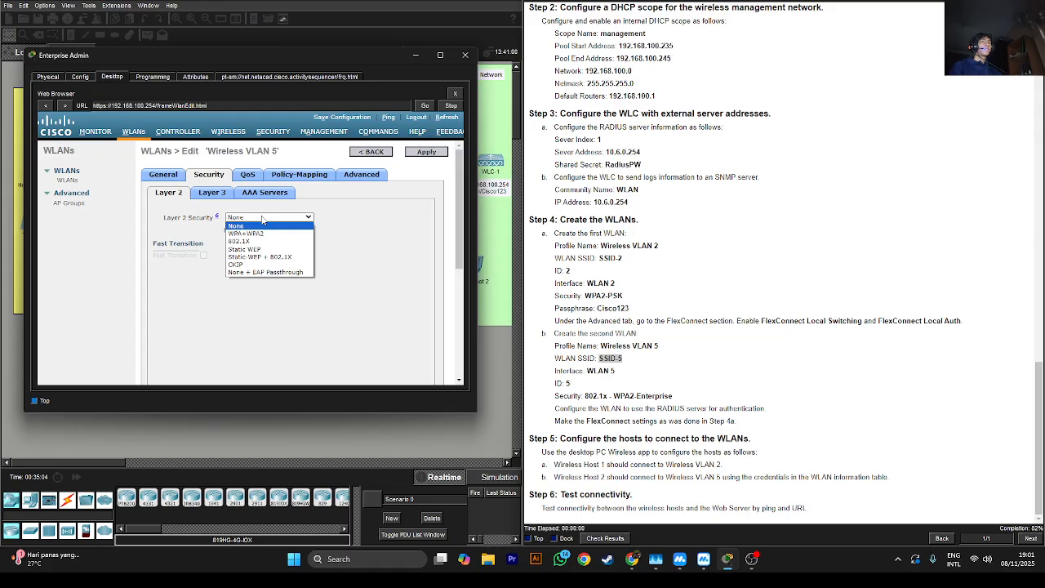
left_click(245, 235)
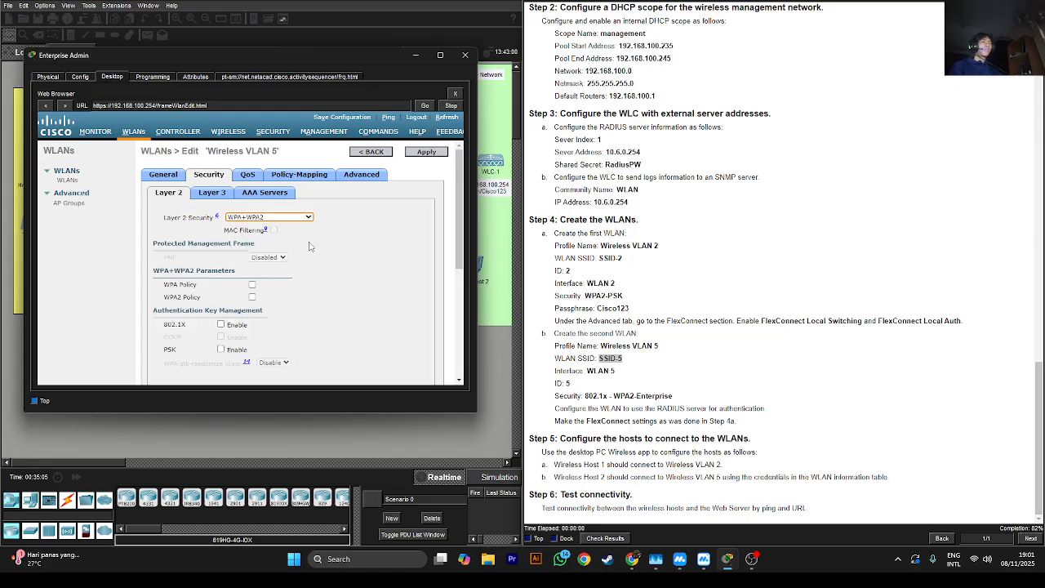
scroll(309, 245, "down", 2)
scroll(310, 246, "down", 1)
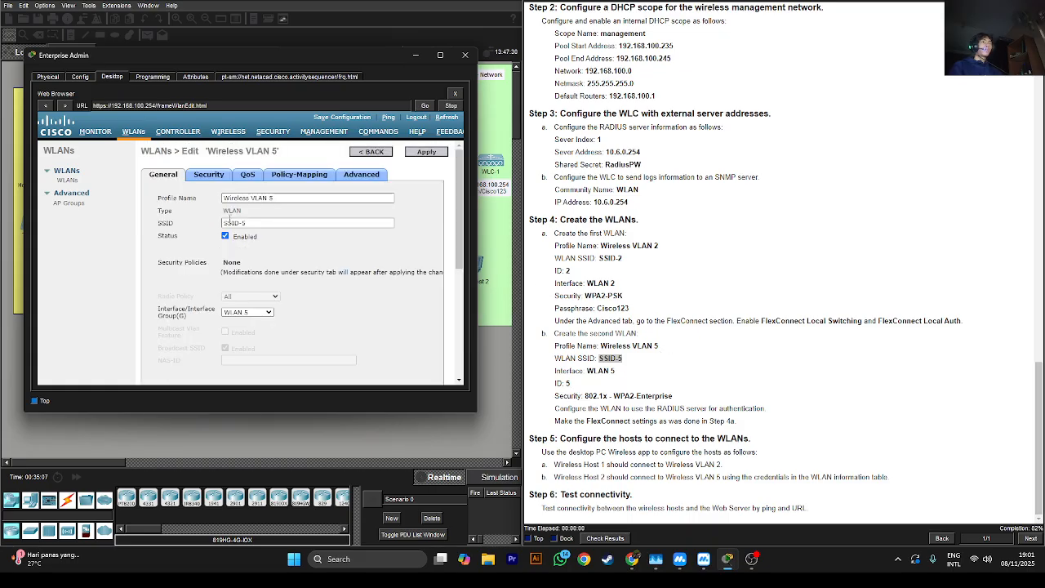
left_click(211, 176)
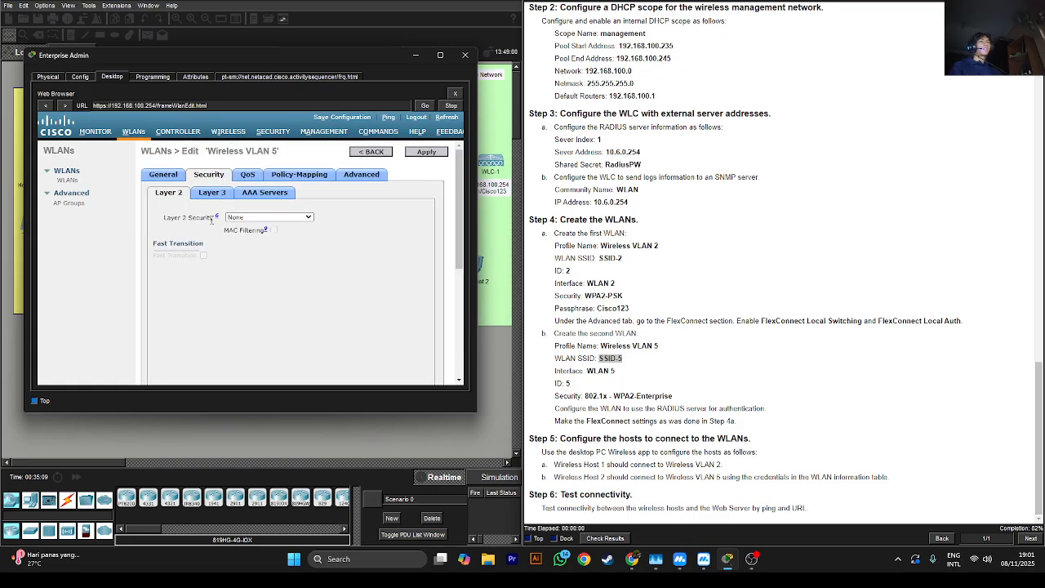
left_click(256, 218)
left_click(247, 235)
scroll(249, 253, "down", 2)
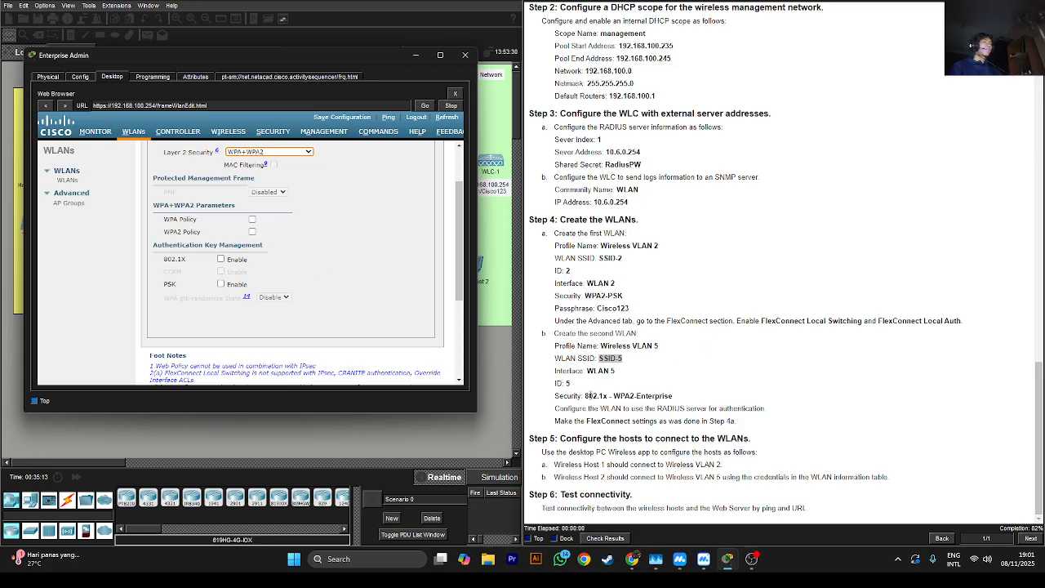
Turn on the WPA2 policy with 802.1X key management and confirm the change
left_click_drag(165, 261, 190, 261)
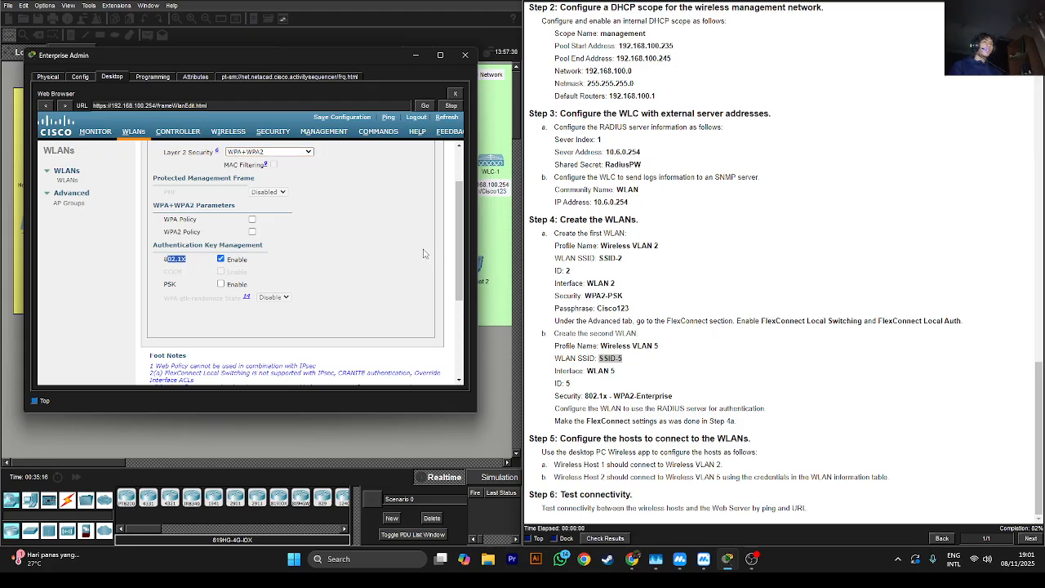
left_click_drag(461, 263, 461, 255)
left_click(252, 250)
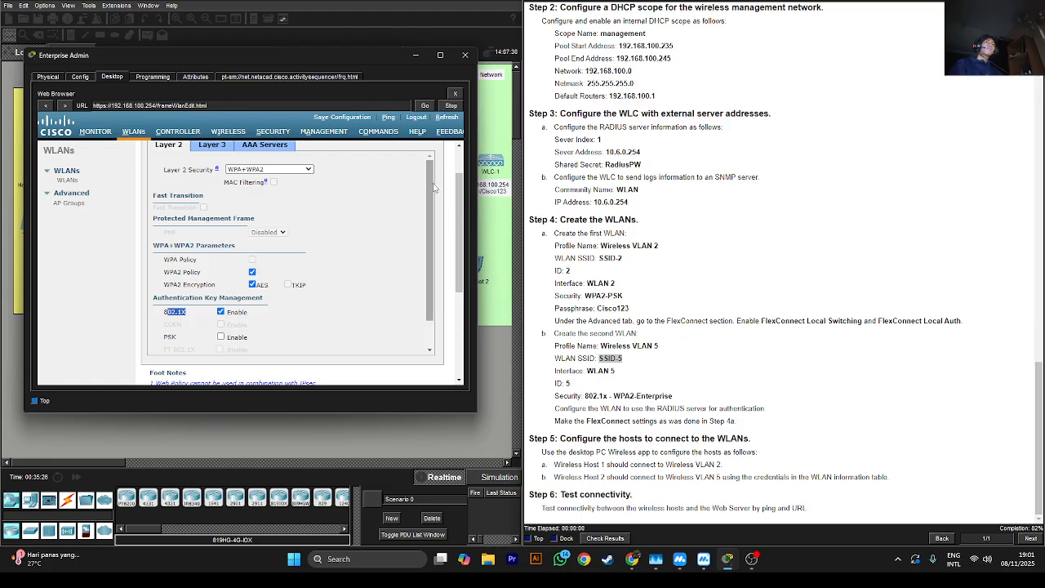
left_click_drag(451, 197, 456, 151)
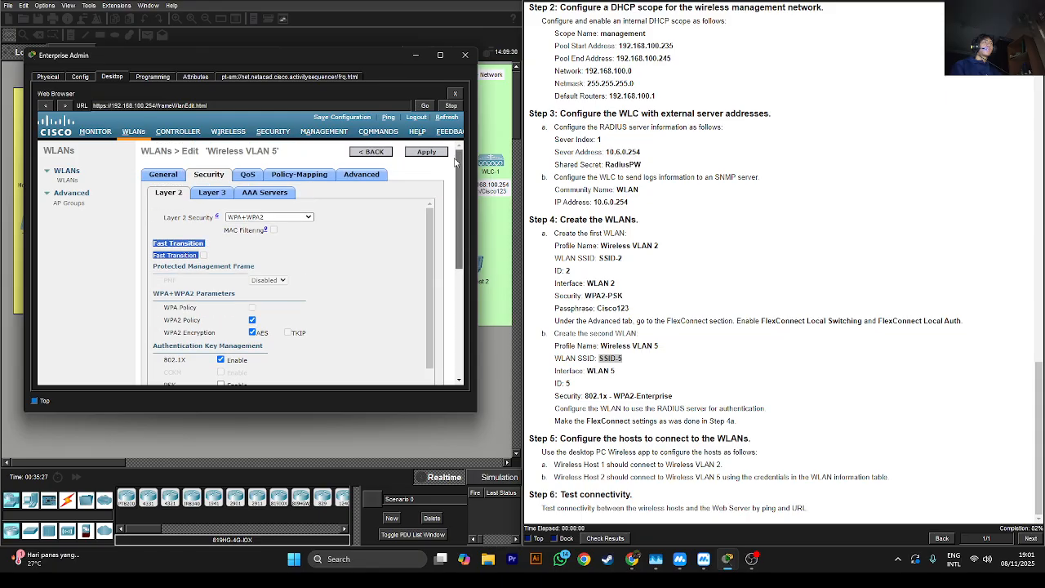
left_click(423, 152)
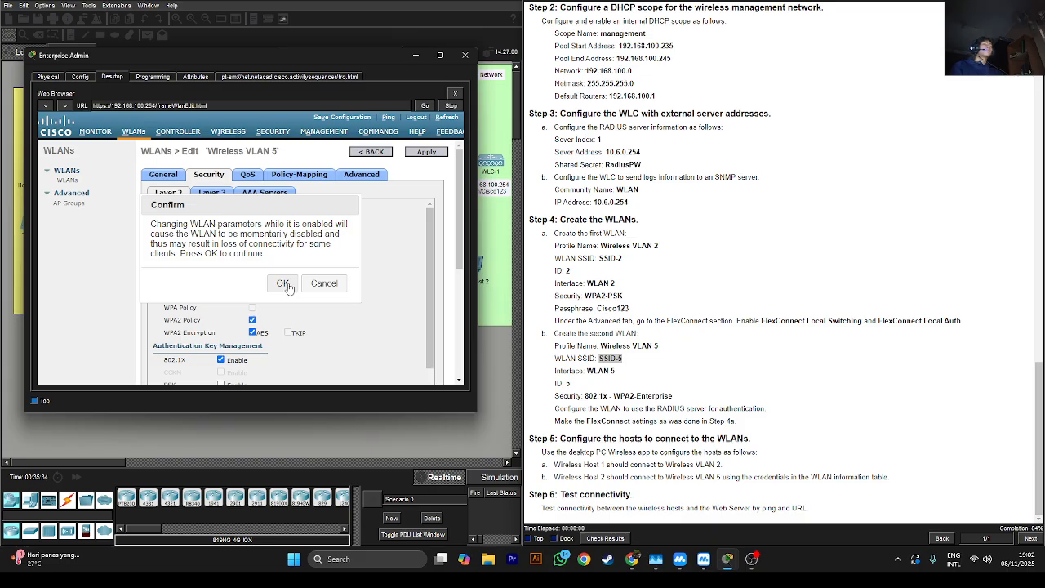
left_click(283, 284)
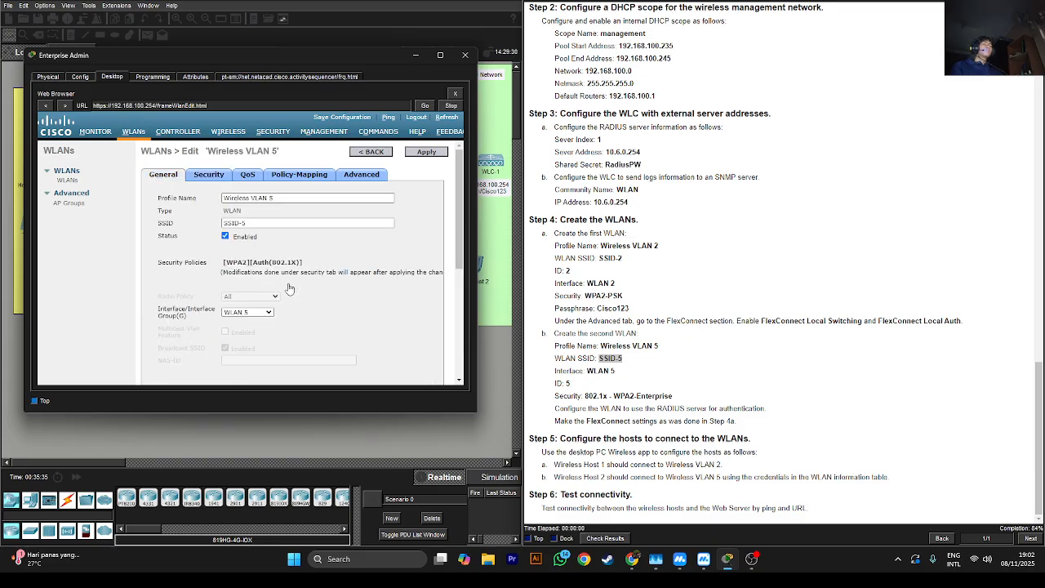
left_click(206, 175)
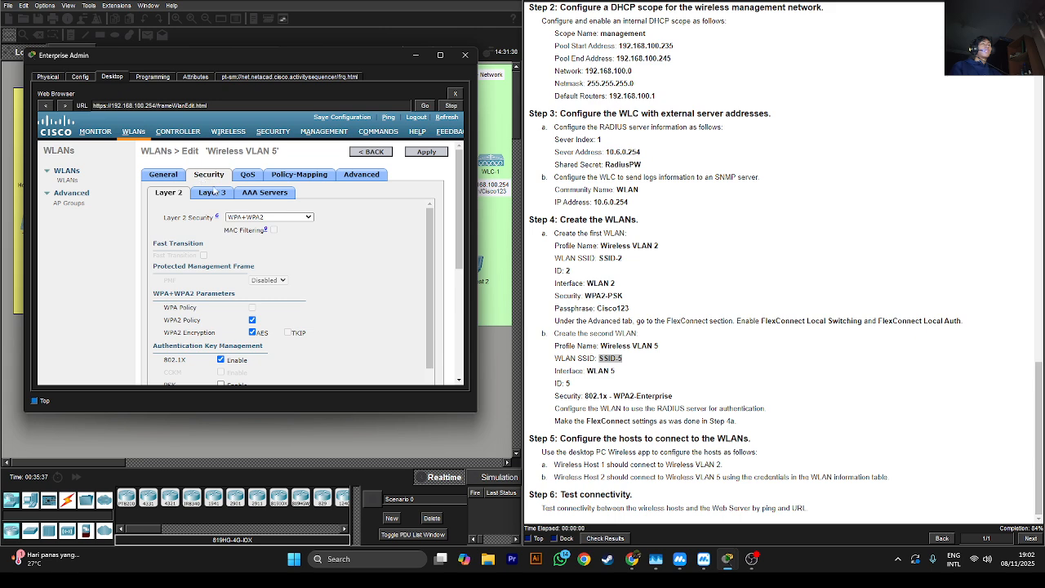
Set AAA Server 1 authentication to RADIUS 10.6.0.254 port 1812, then apply and confirm
left_click(276, 194)
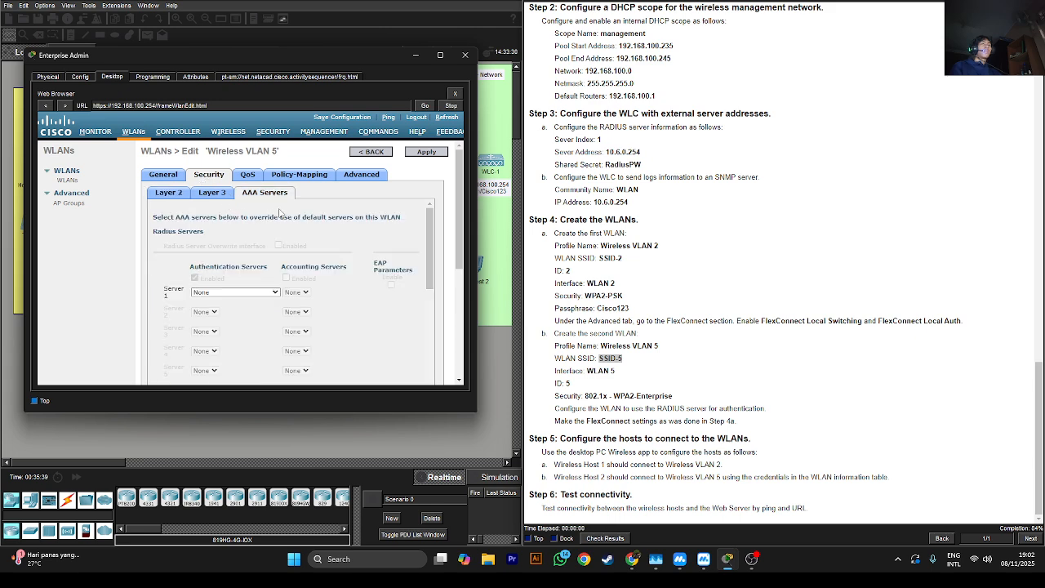
scroll(290, 222, "down", 2)
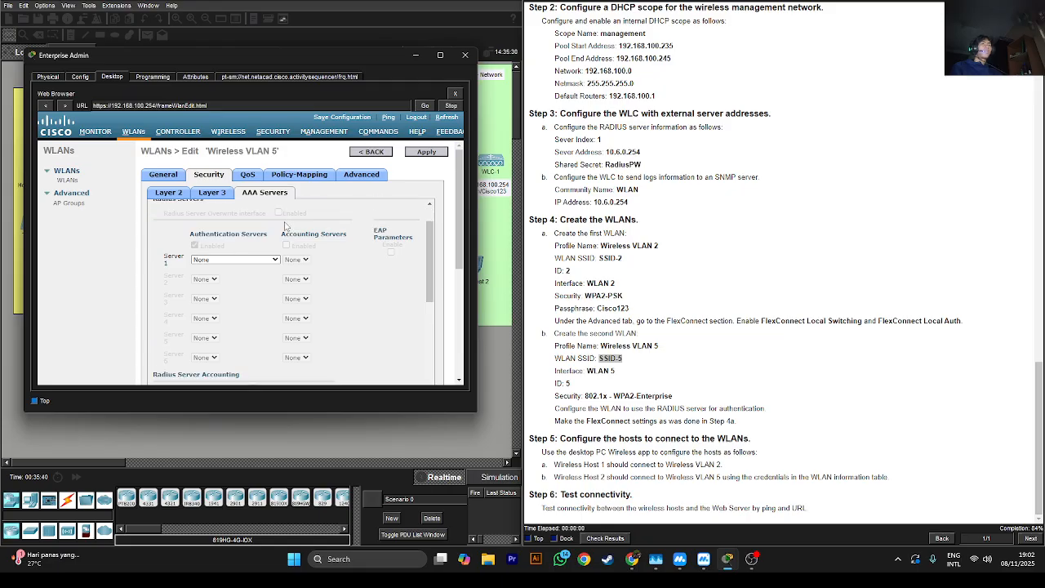
left_click(210, 260)
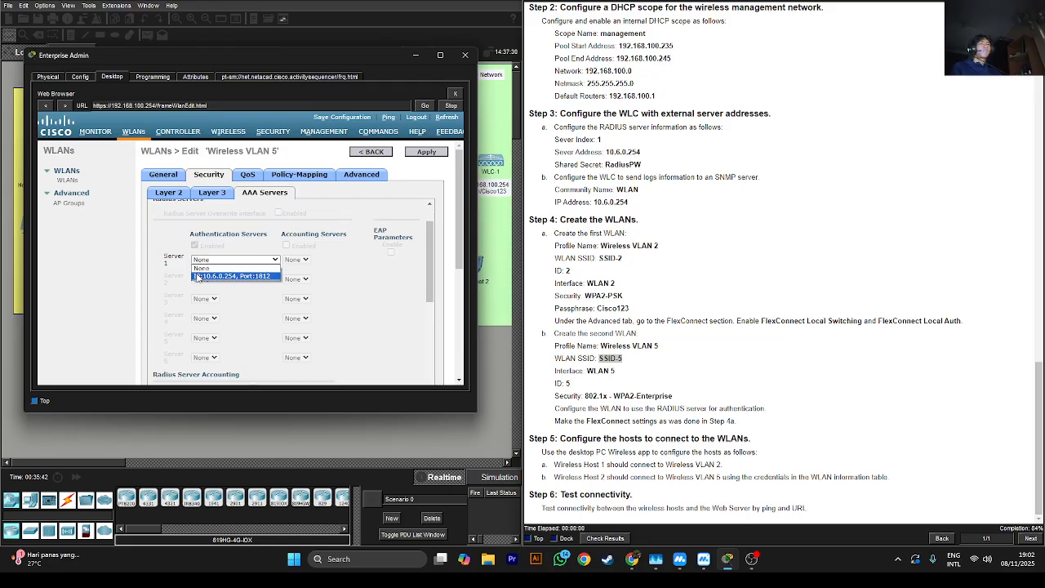
left_click(202, 277)
scroll(206, 277, "down", 2)
scroll(209, 276, "up", 2)
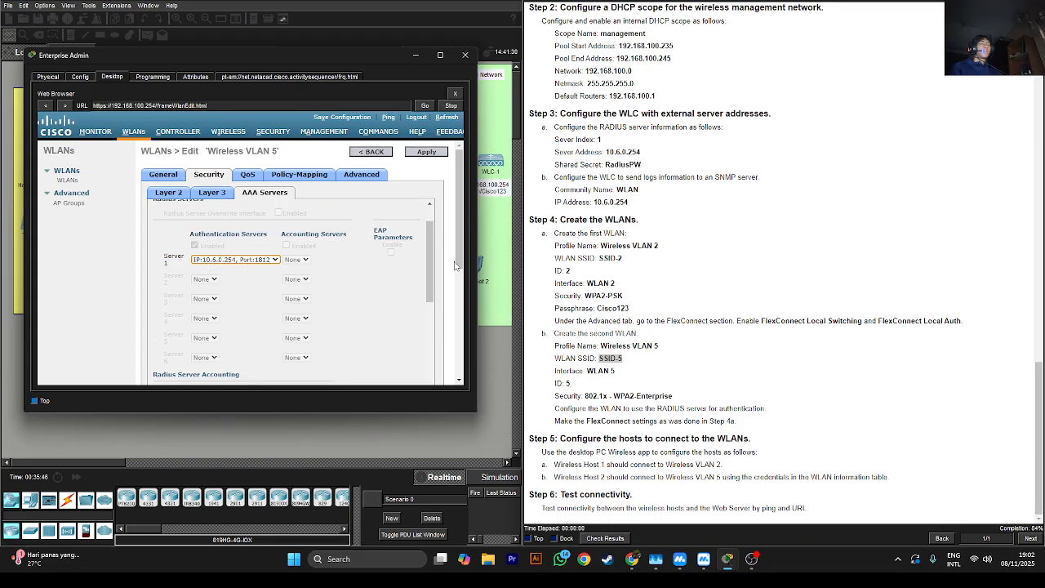
scroll(328, 267, "up", 2)
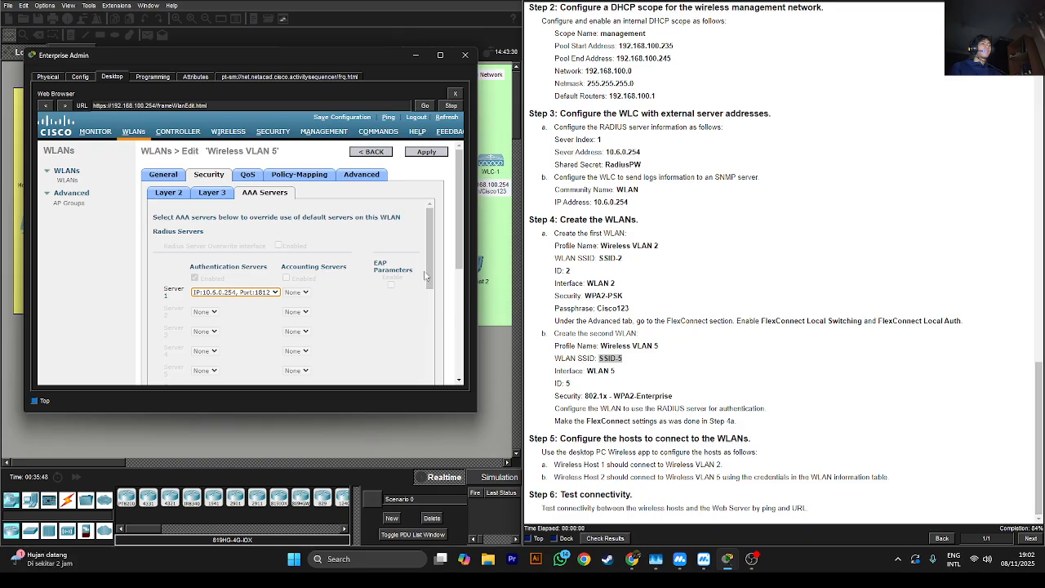
left_click(415, 154)
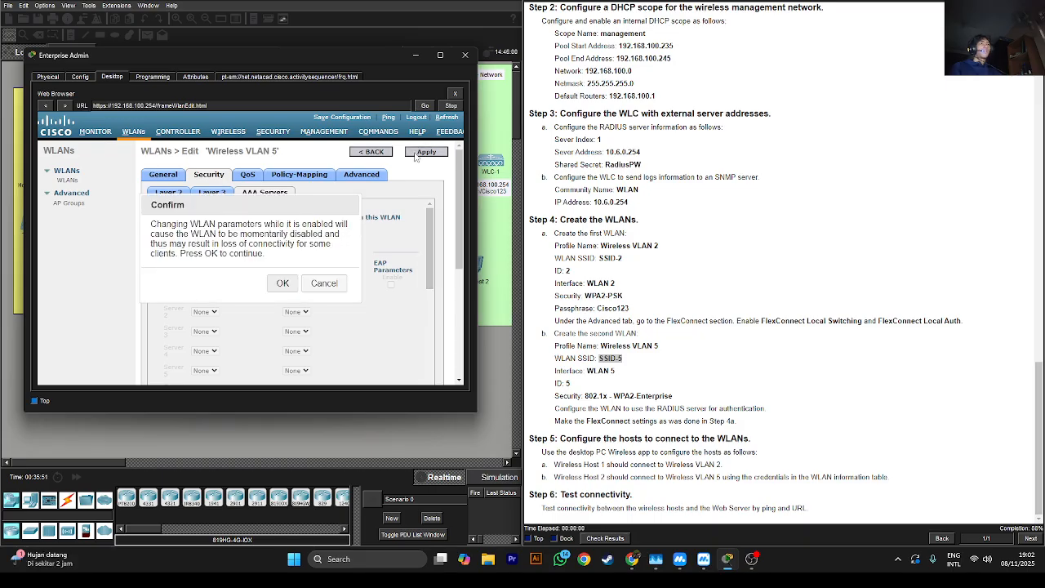
left_click(281, 290)
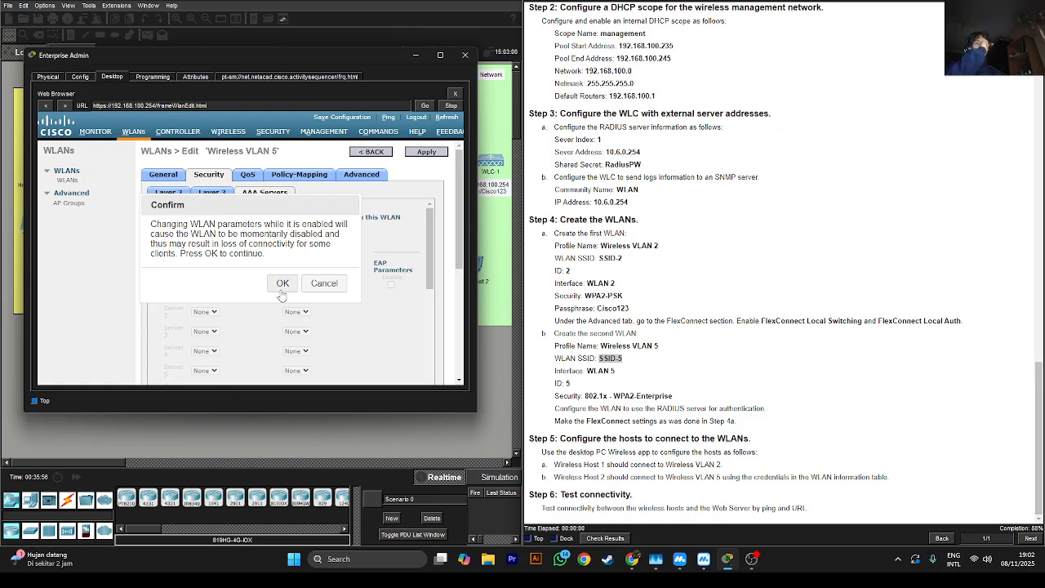
left_click(282, 289)
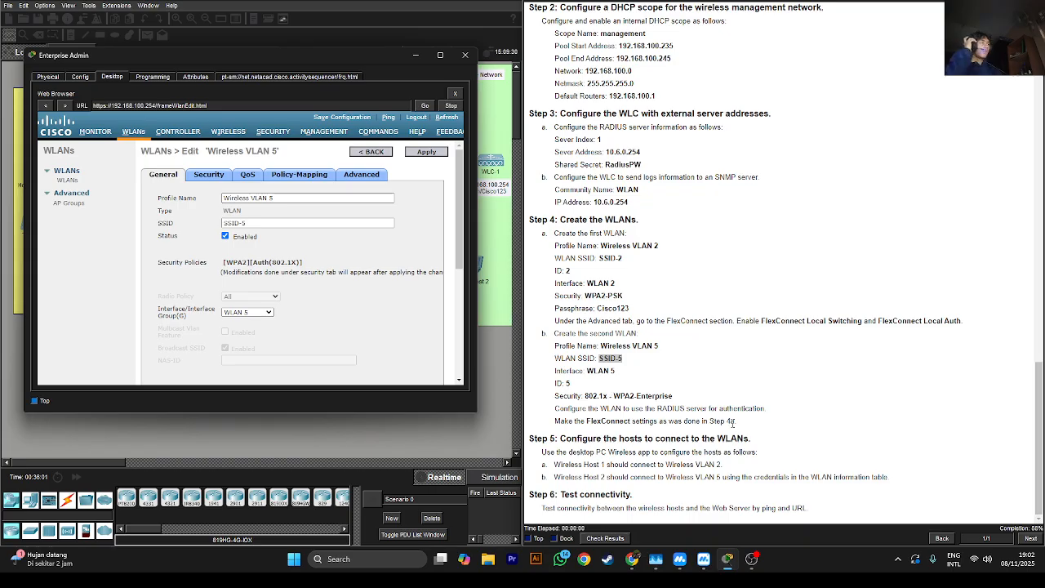
Enable FlexConnect Local Switching in Wireless VLAN 5's Advanced settings and apply
left_click(356, 180)
scroll(299, 289, "down", 10)
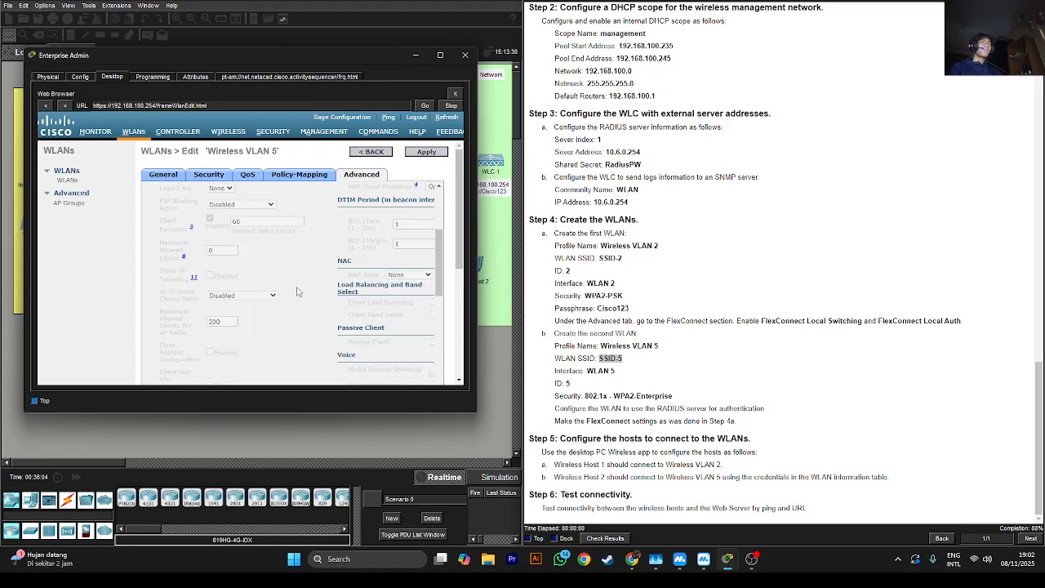
scroll(300, 289, "down", 3)
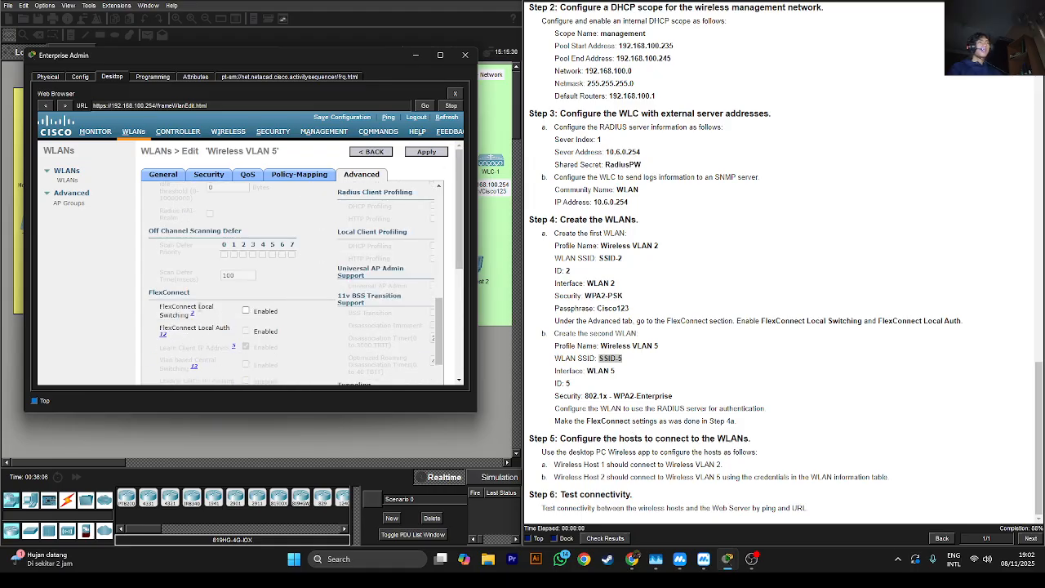
left_click(246, 311)
left_click(418, 152)
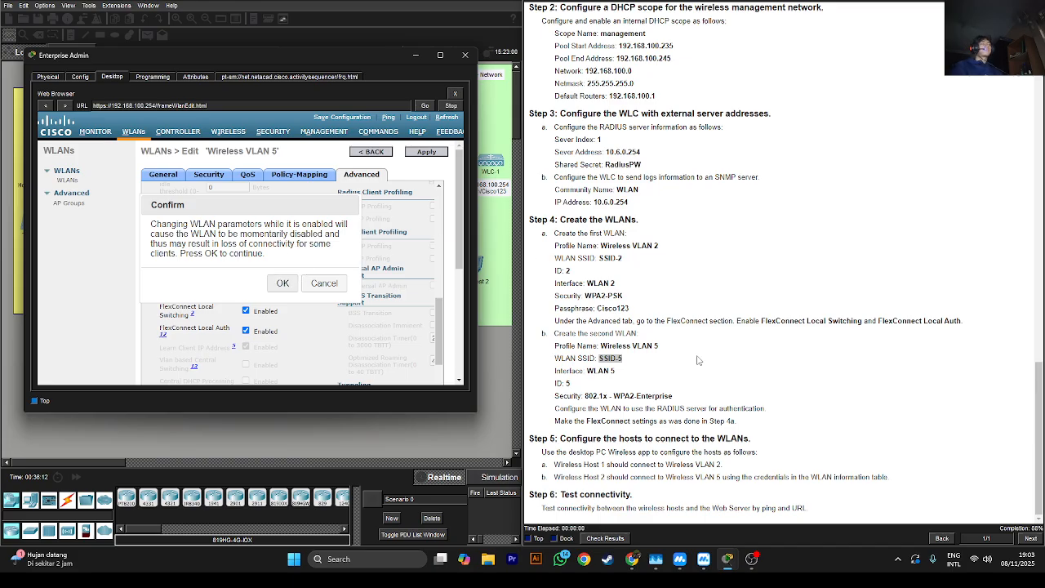
scroll(700, 340, "up", 1)
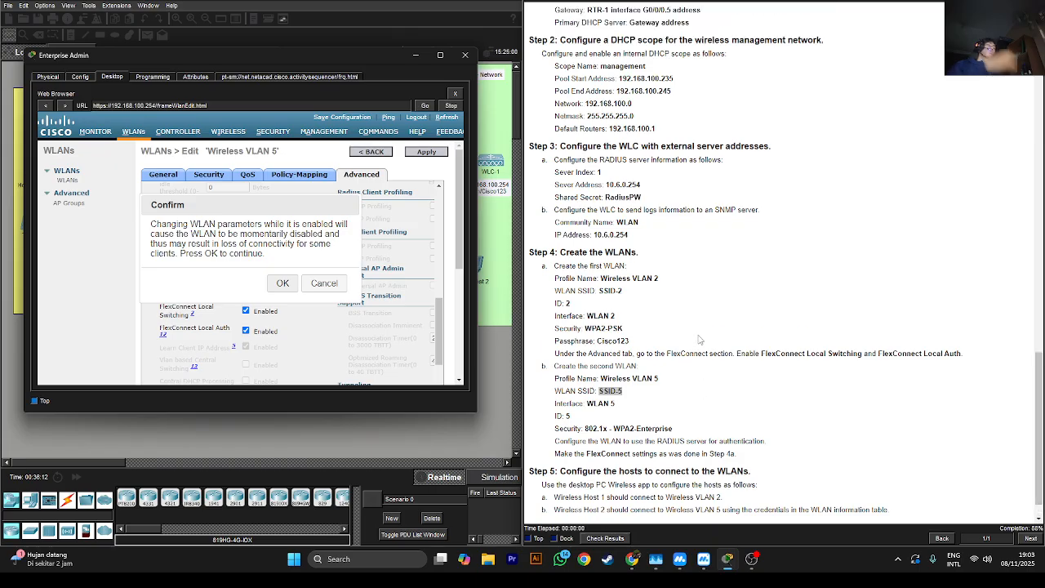
scroll(700, 340, "down", 1)
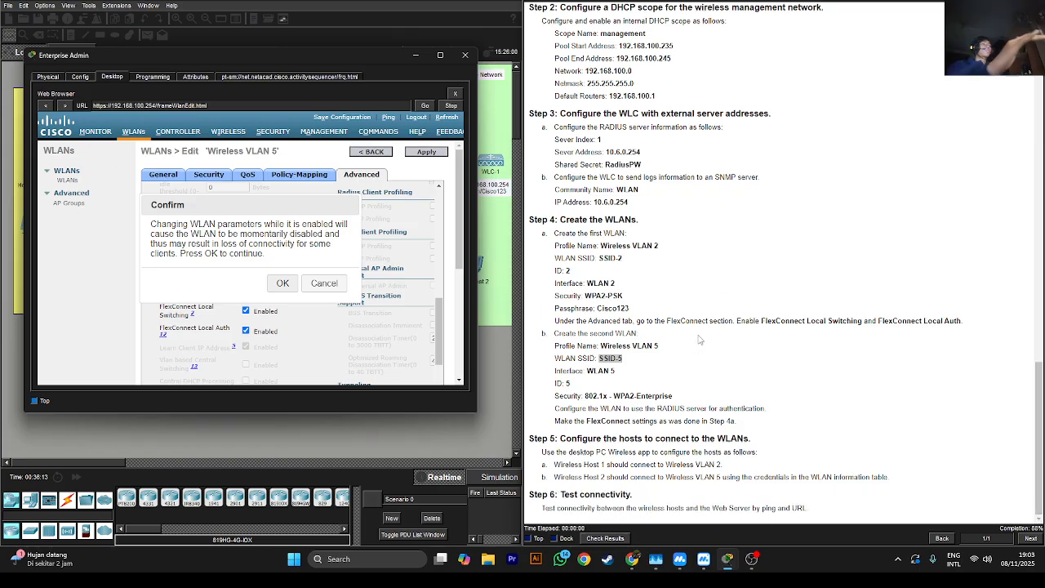
left_click(1043, 376)
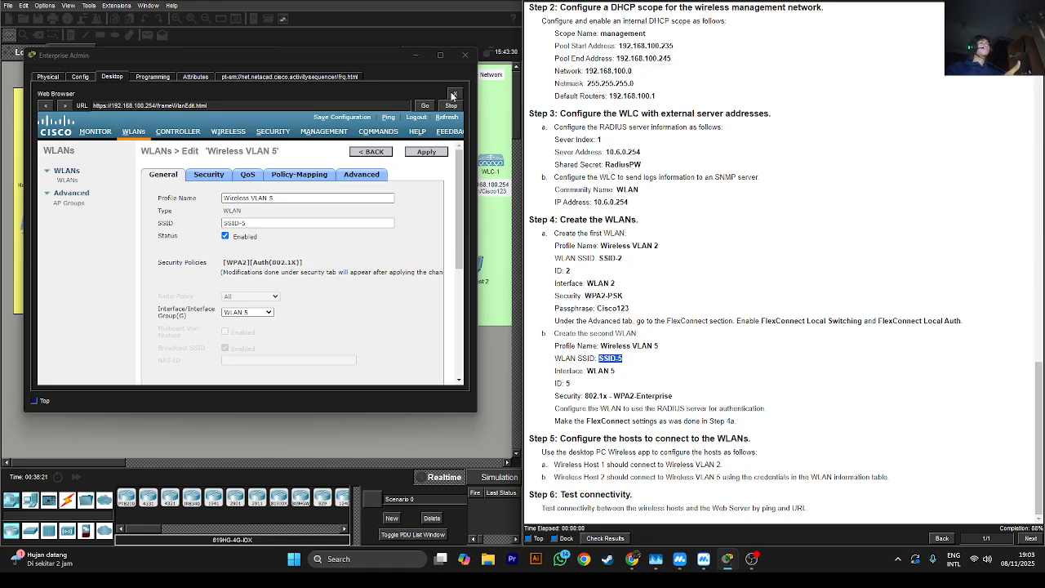
Close the Enterprise Admin window and open Wireless Host 1
left_click(416, 55)
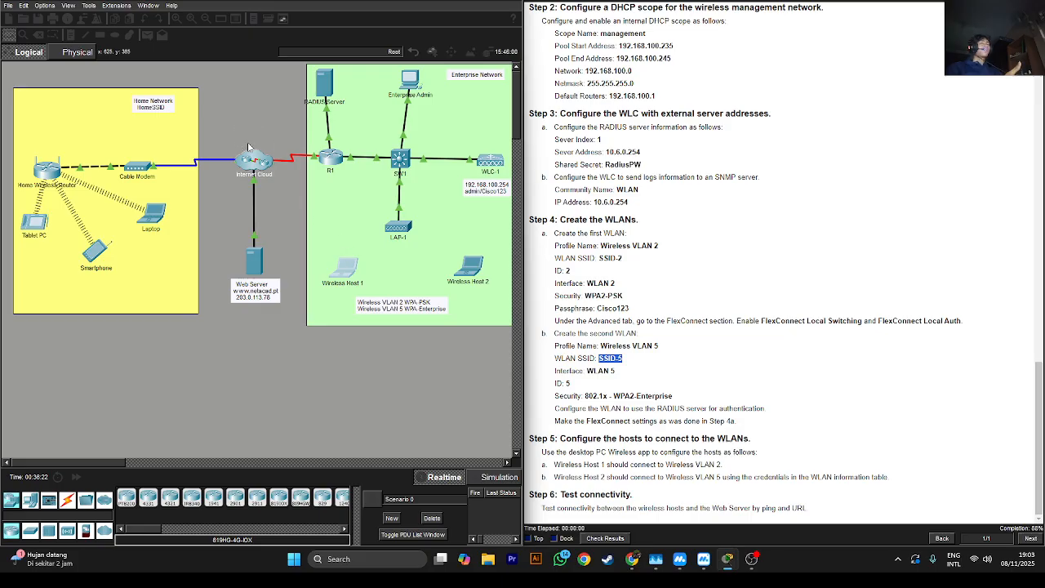
left_click(341, 271)
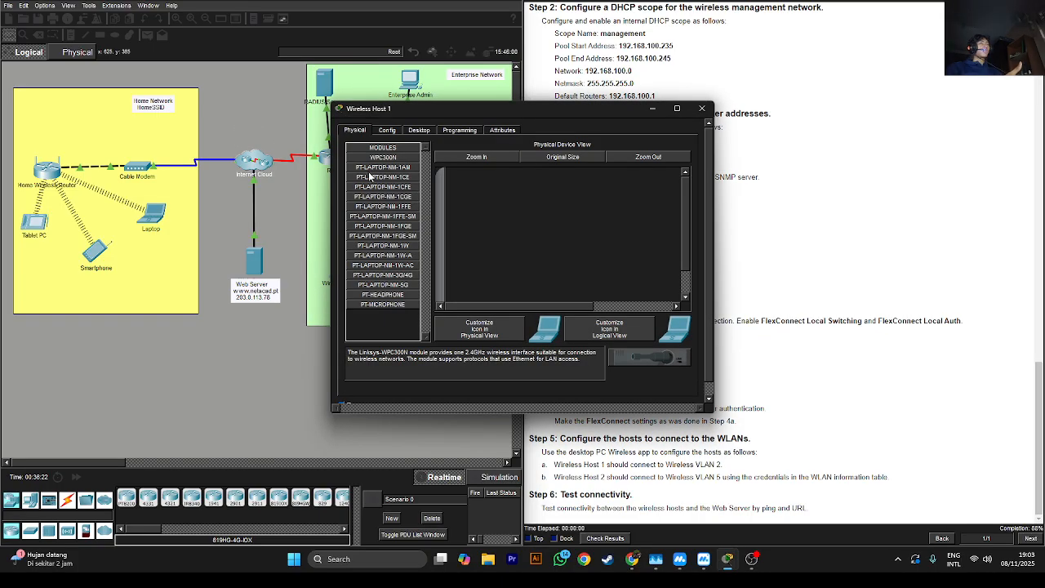
On Wireless Host 1's PC Wireless, refresh the network list and choose SSID-2
left_click(387, 129)
left_click(414, 129)
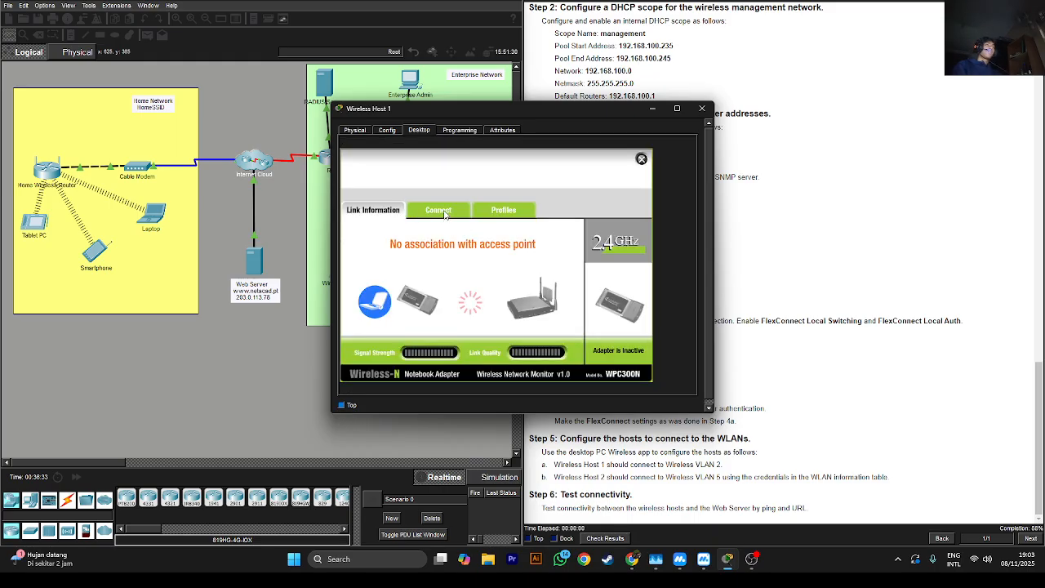
left_click(439, 211)
left_click(491, 325)
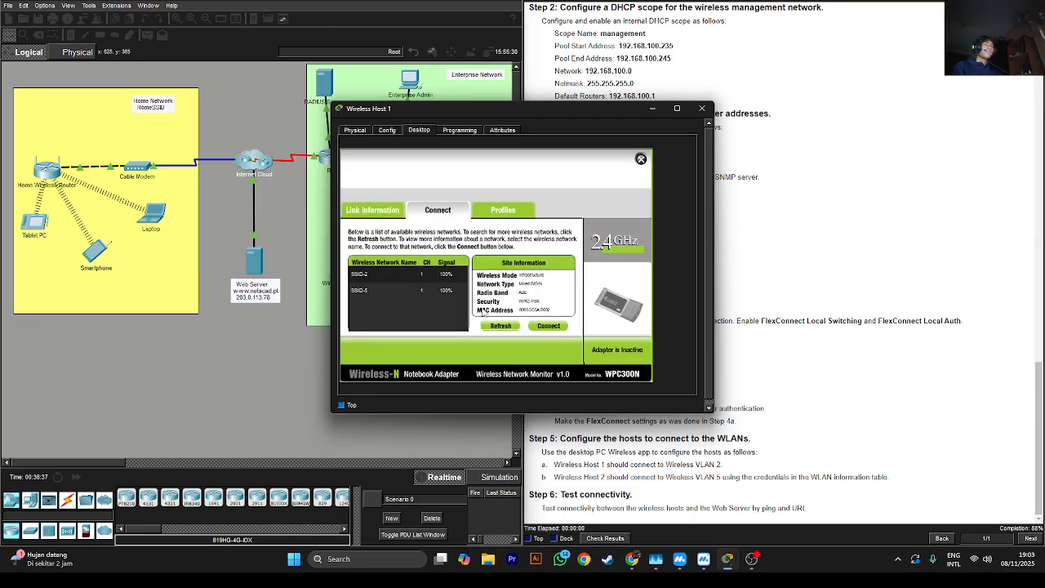
left_click(403, 272)
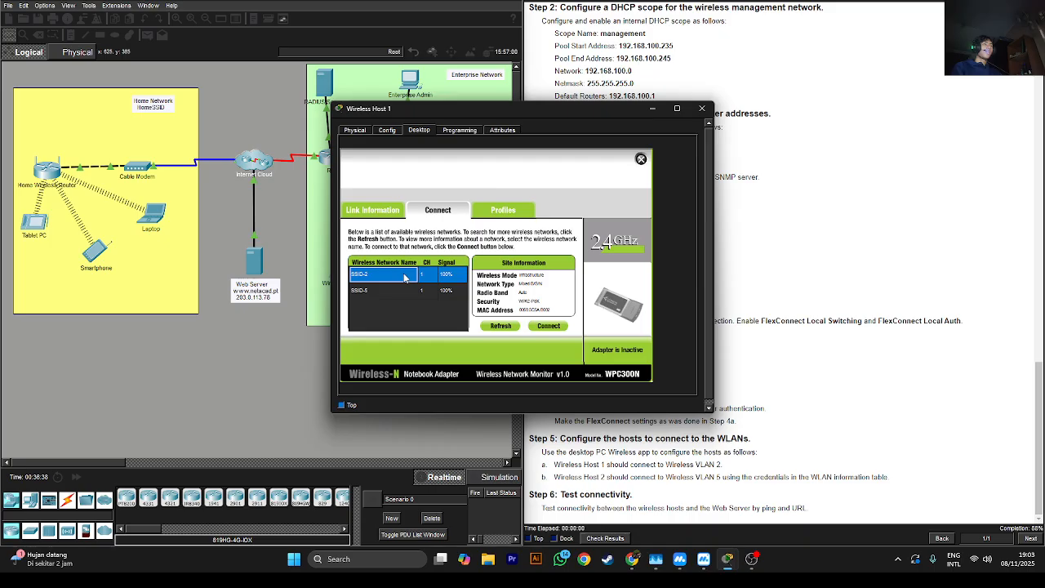
left_click(548, 326)
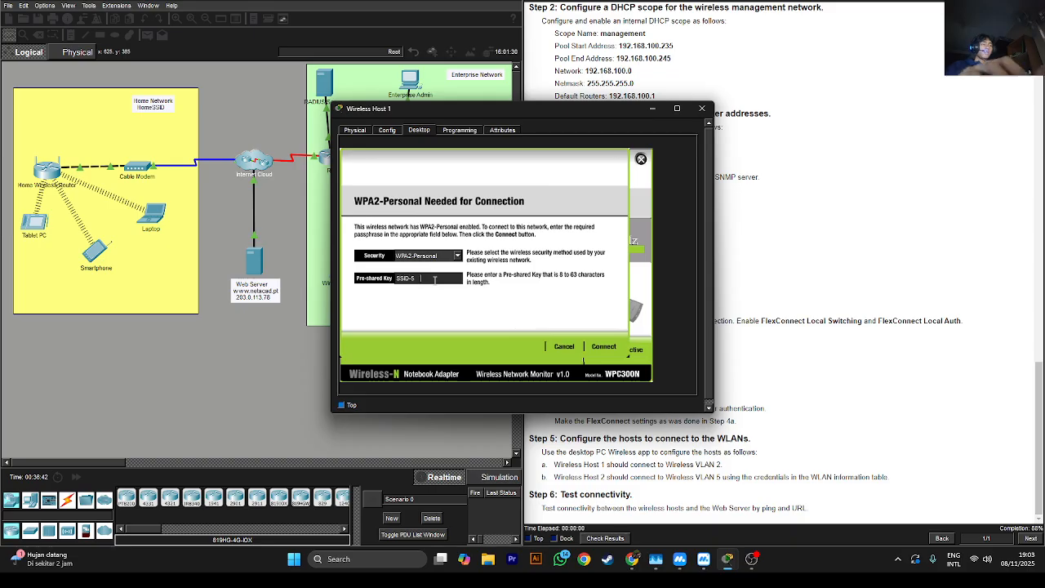
Enter the WPA2 pre-shared key to join SSID-2, then minimize the host window
key("BackSpace")
key("BackSpace")
key("BackSpace")
key("BackSpace")
key("BackSpace")
key("BackSpace")
key("BackSpace")
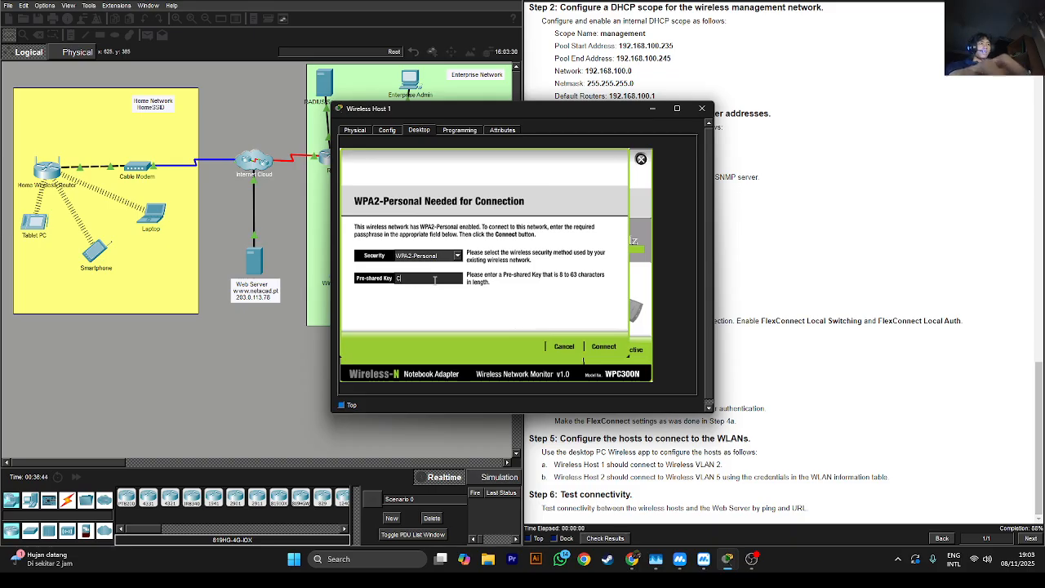
type("Cisco123")
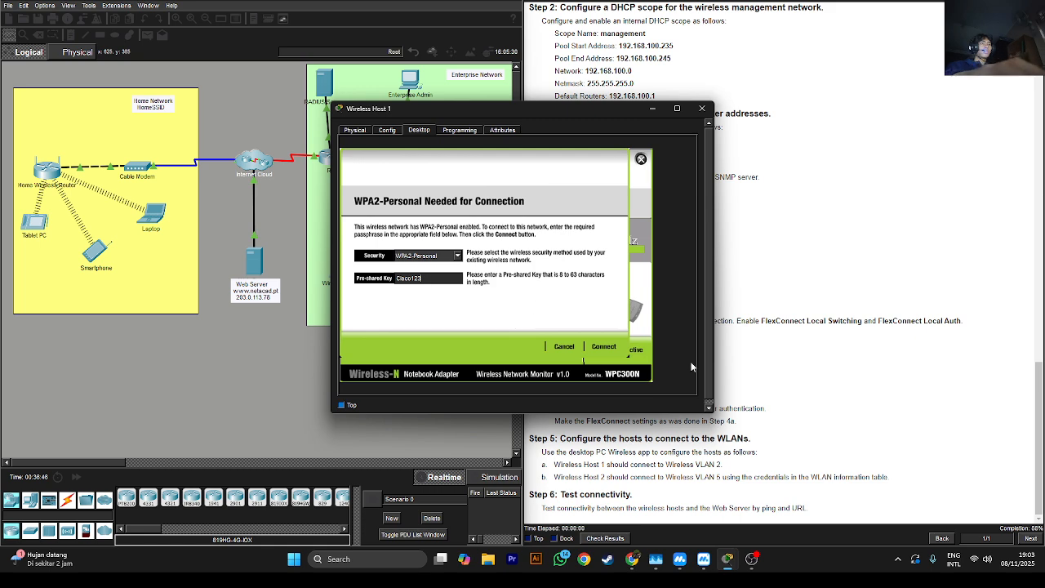
left_click(604, 347)
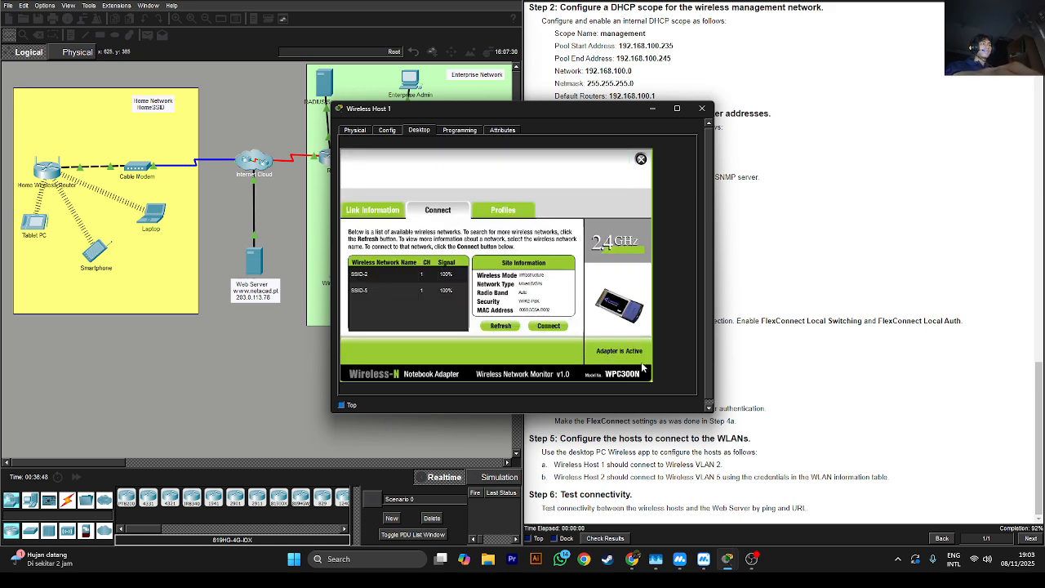
left_click_drag(503, 111, 257, 134)
left_click(409, 132)
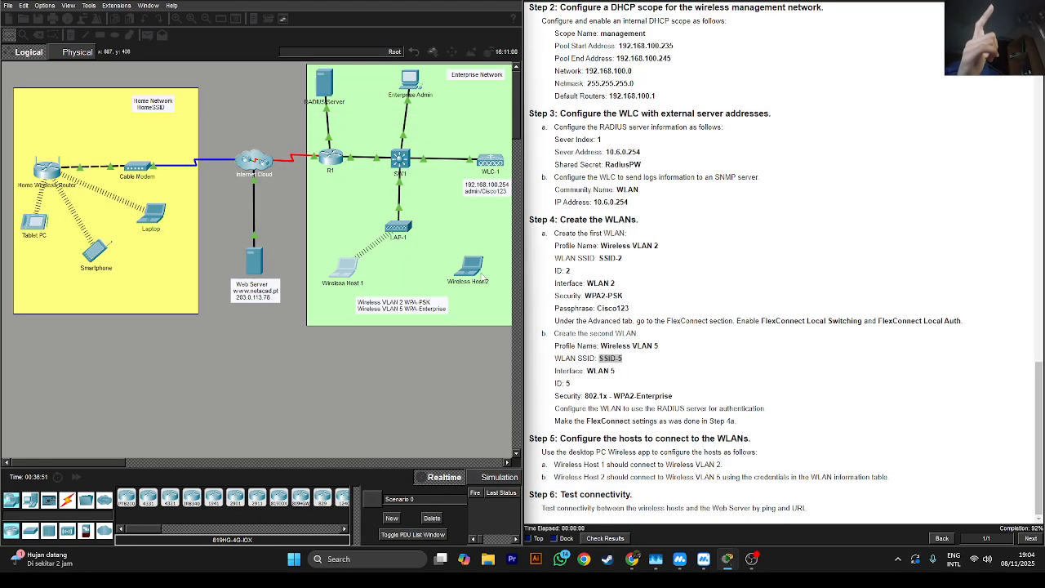
Open Wireless Host 2's PC Wireless app and select SSID-5 in the network list
left_click(474, 274)
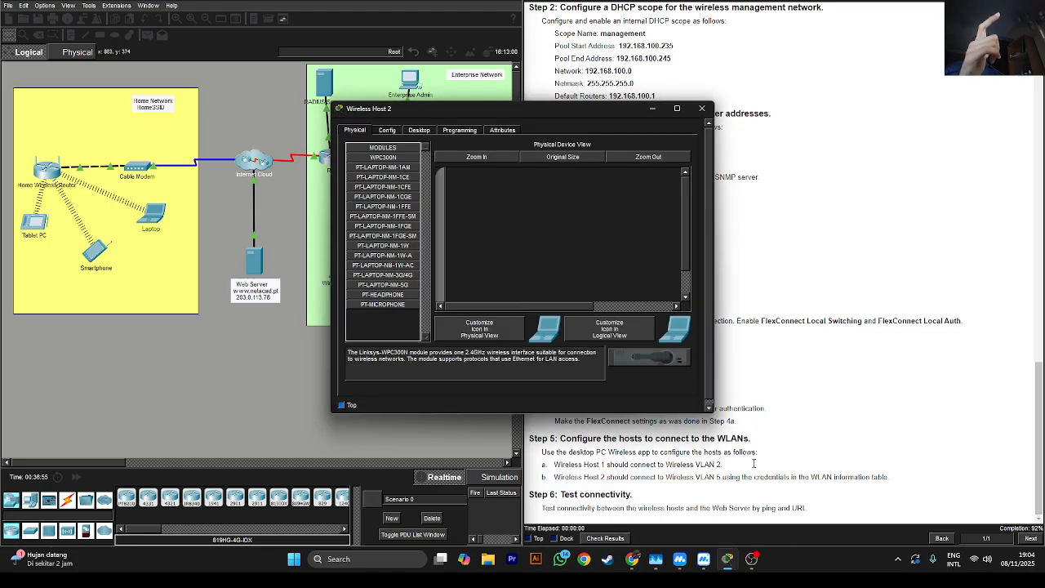
left_click(418, 130)
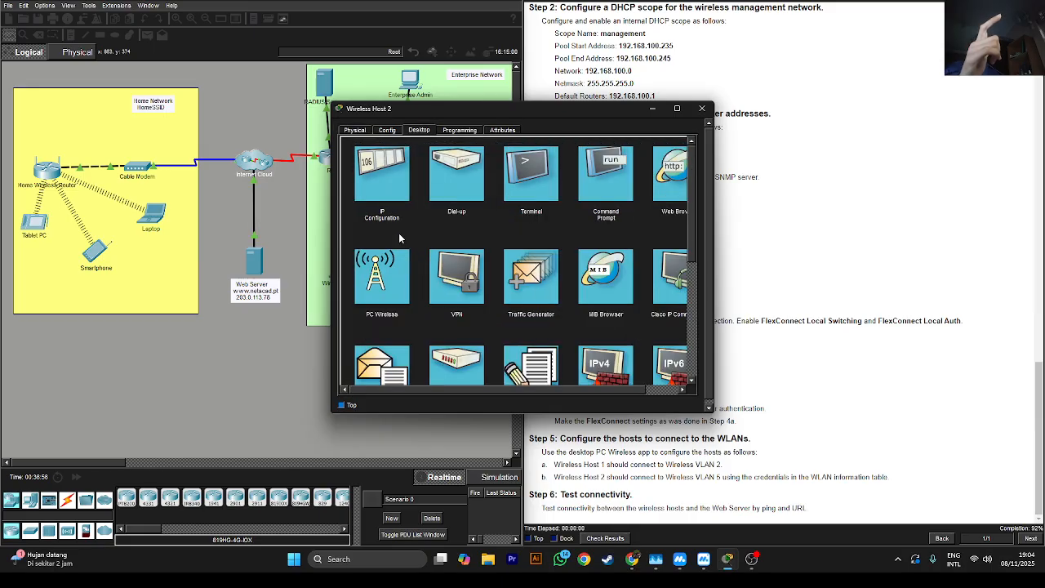
left_click(389, 267)
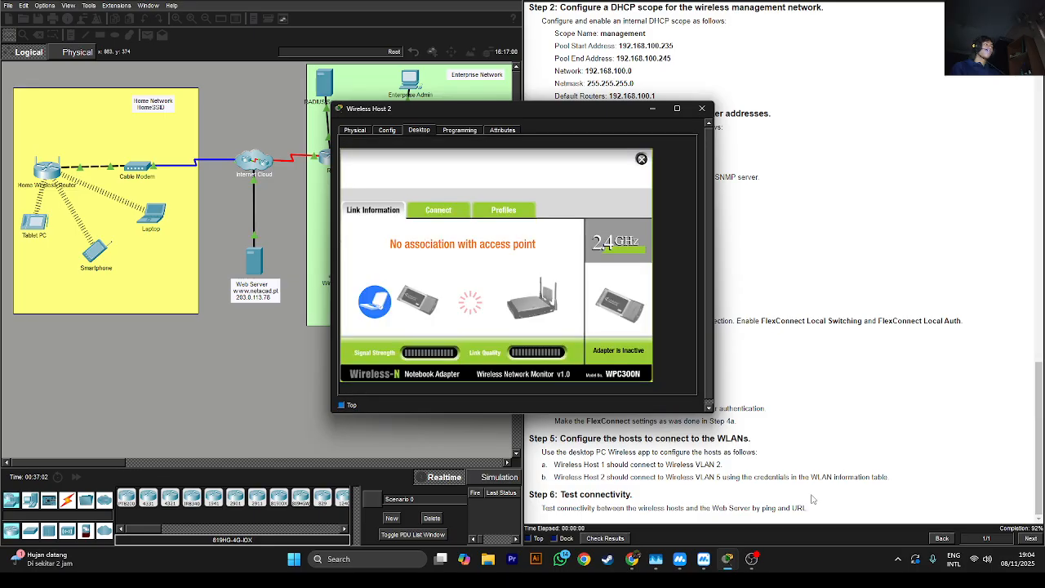
left_click(438, 211)
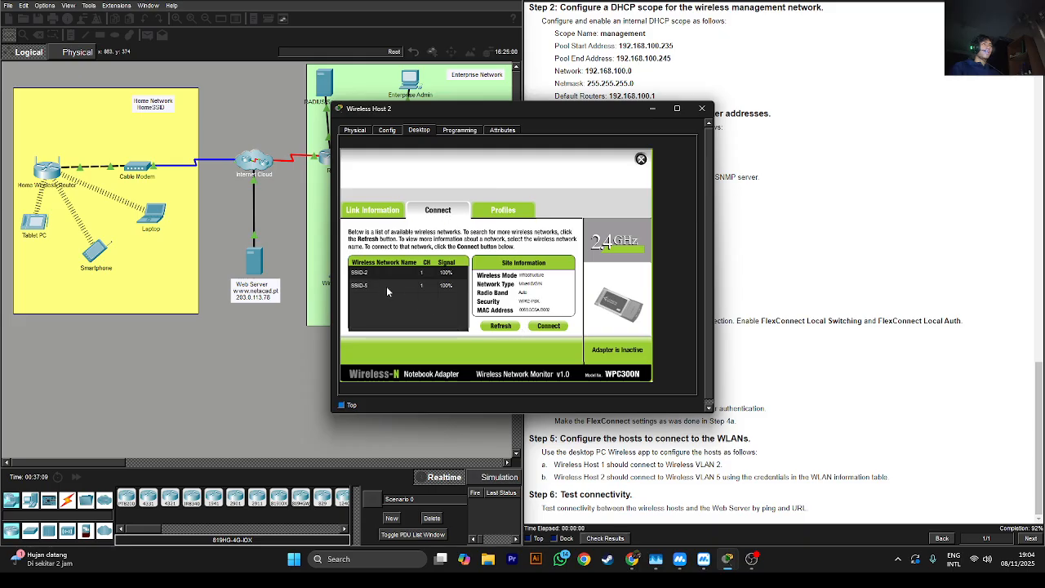
left_click(390, 286)
left_click(503, 214)
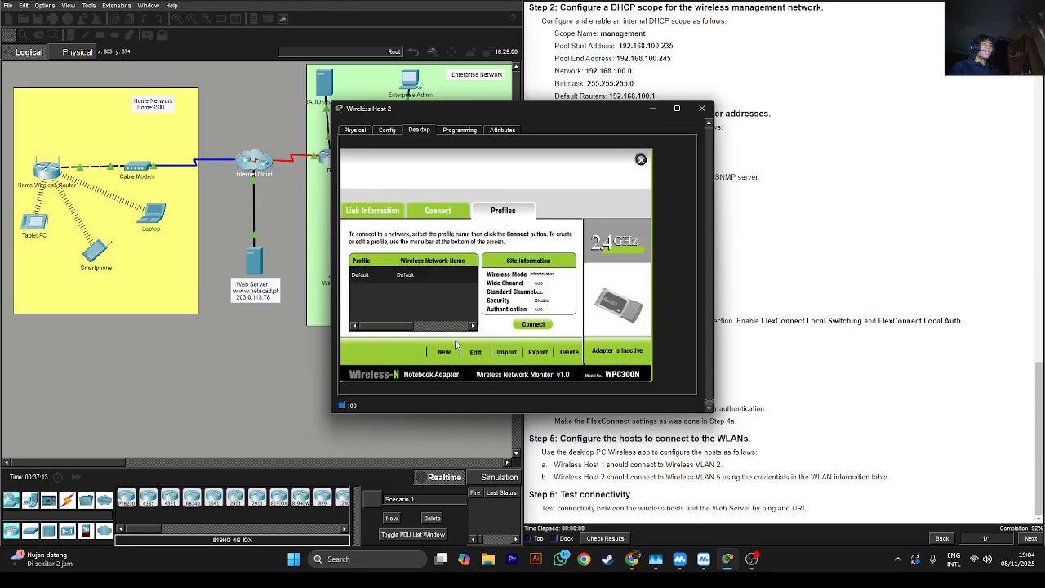
Start a new SSID-5 profile via Advanced Setup, keeping infrastructure mode and DHCP
left_click(471, 353)
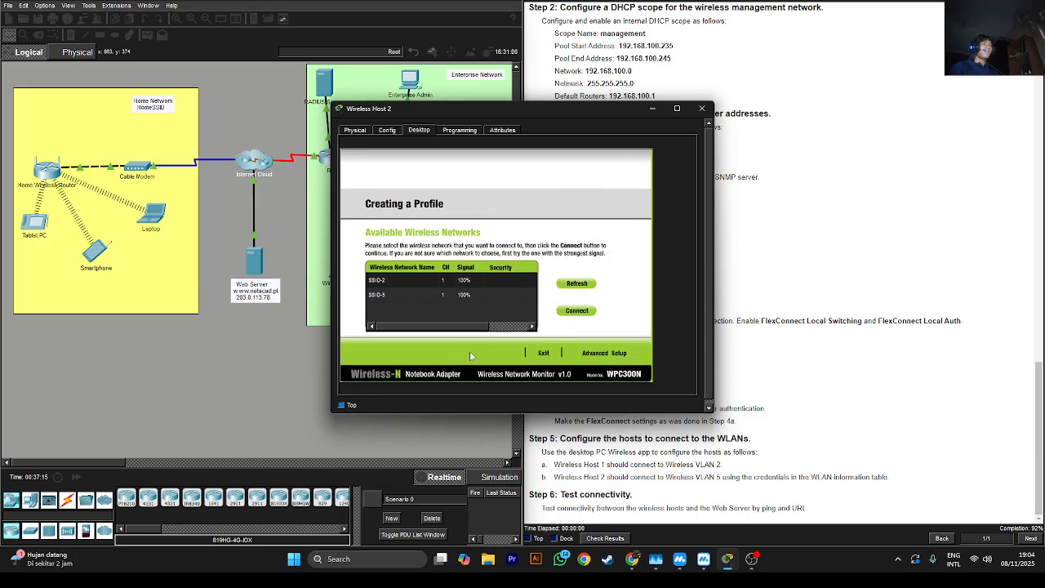
left_click(458, 296)
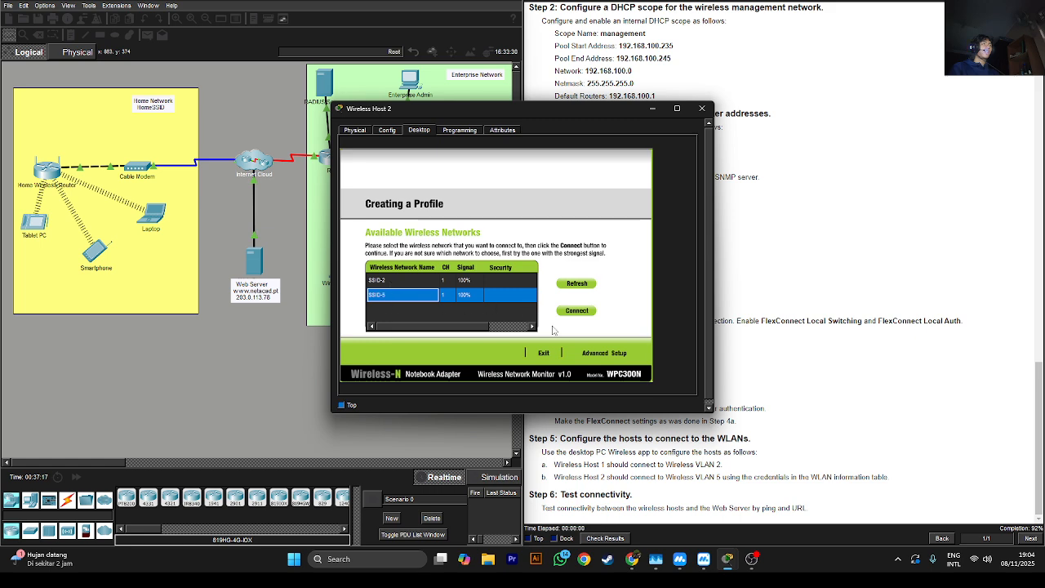
left_click(423, 295)
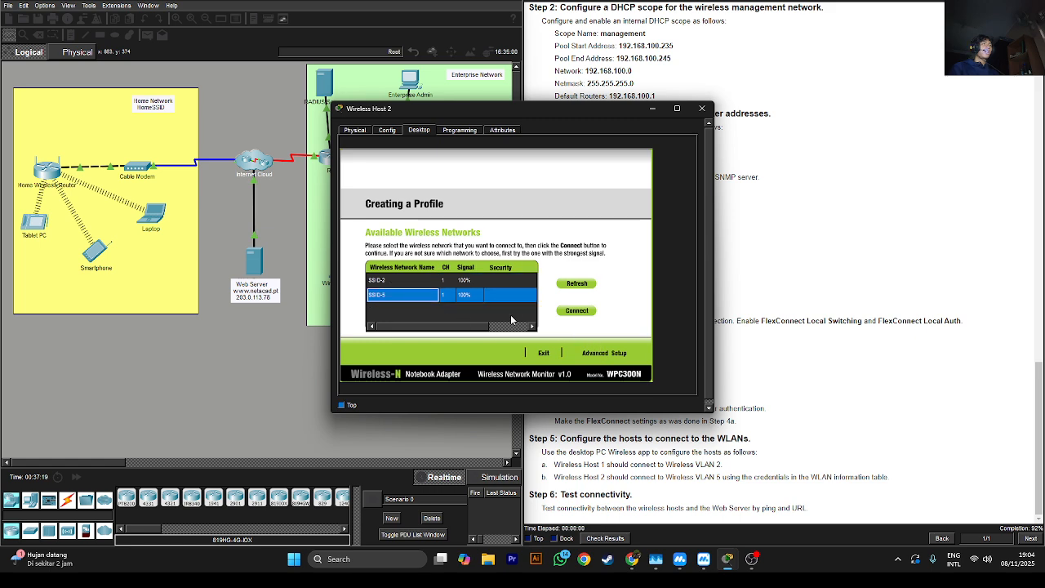
left_click(593, 353)
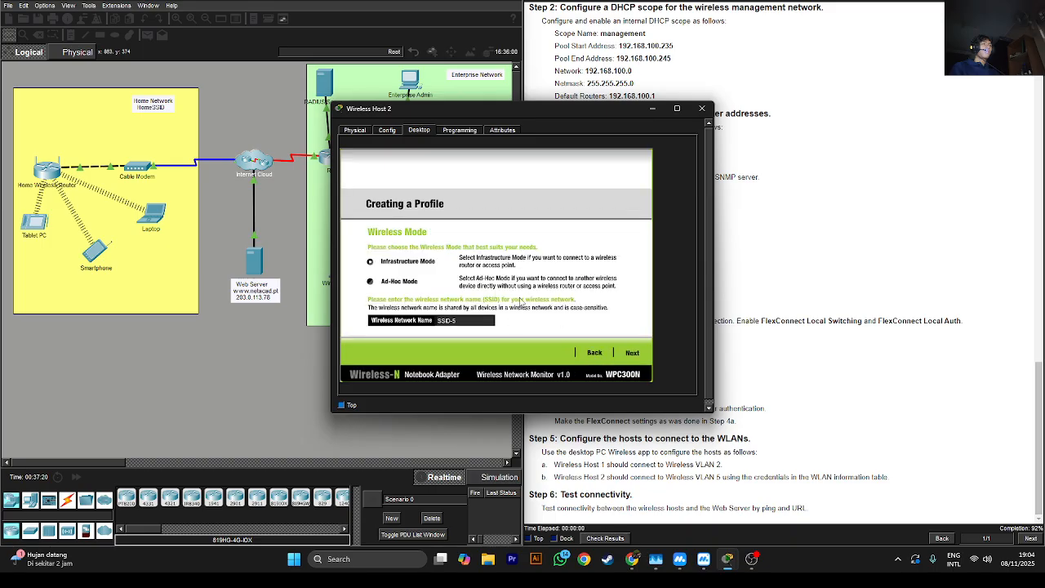
left_click(629, 353)
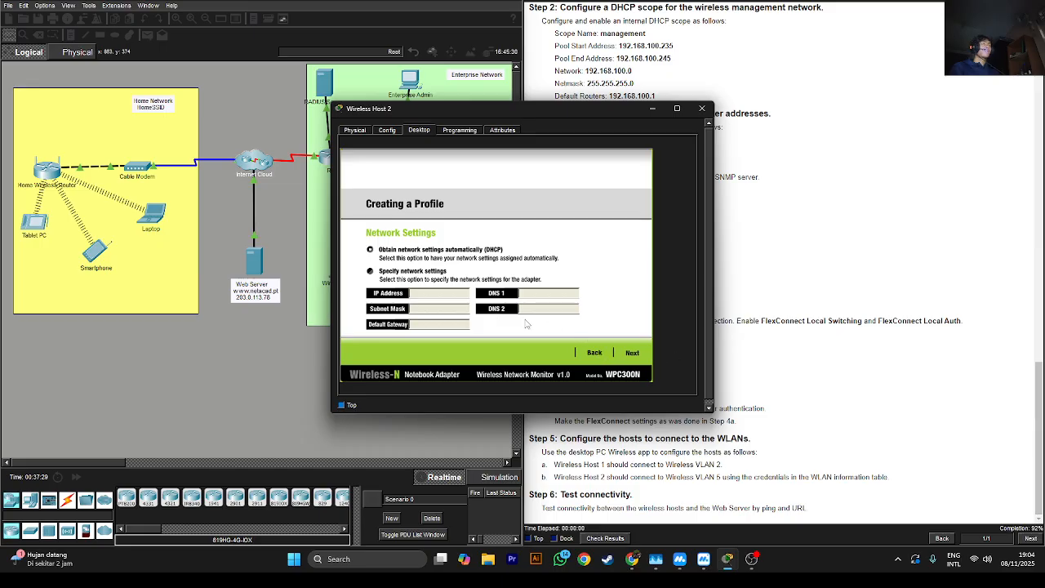
left_click(631, 353)
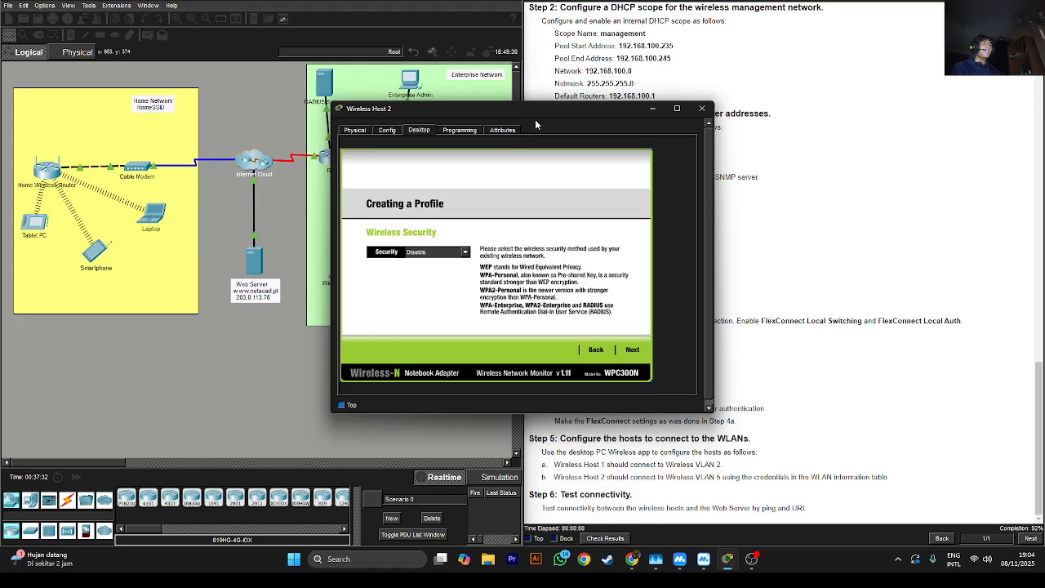
left_click_drag(535, 109, 321, 108)
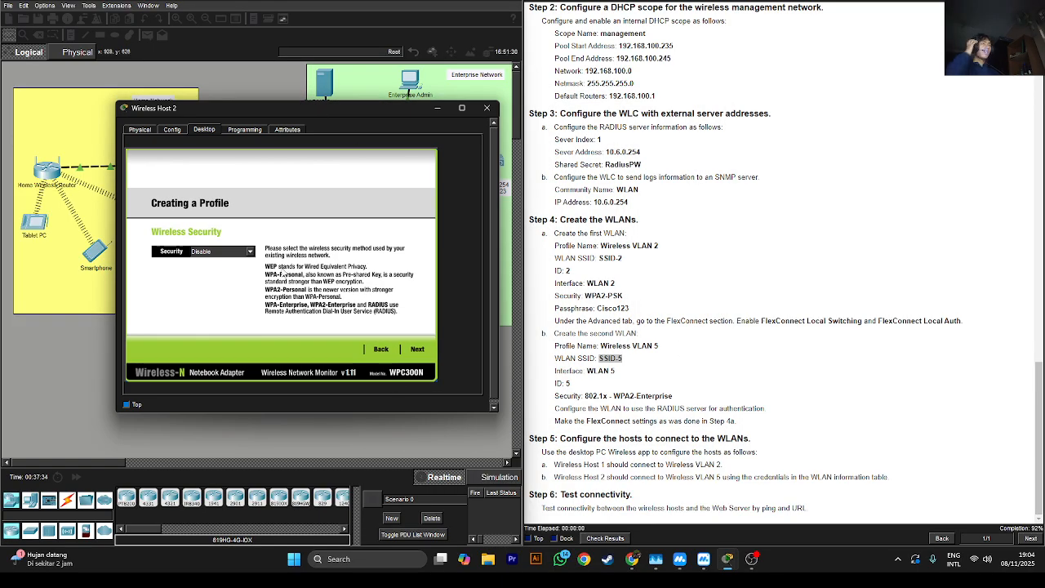
Choose WPA2-Enterprise security for the SSID-5 profile
left_click(243, 251)
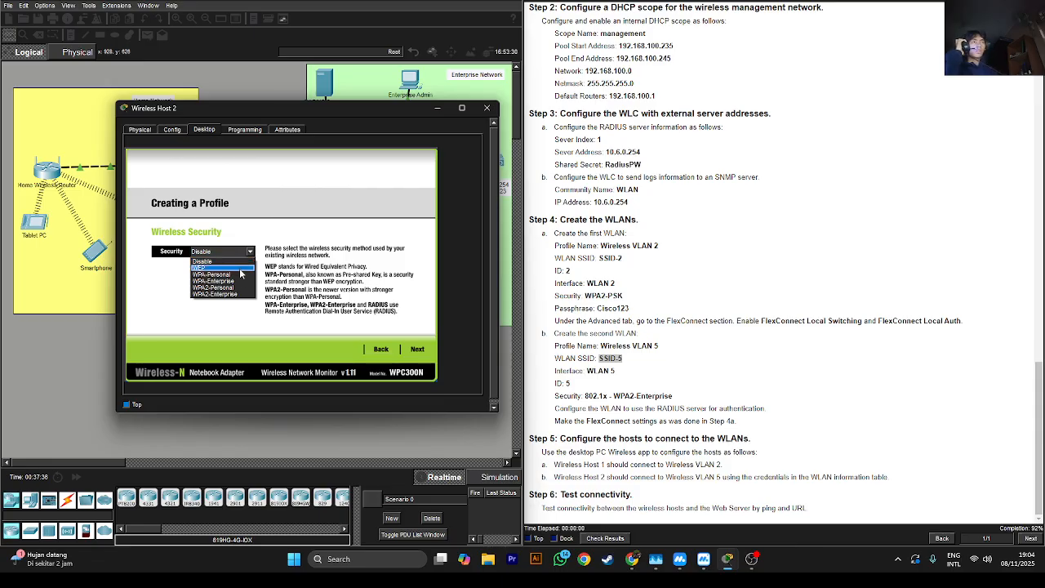
left_click(235, 294)
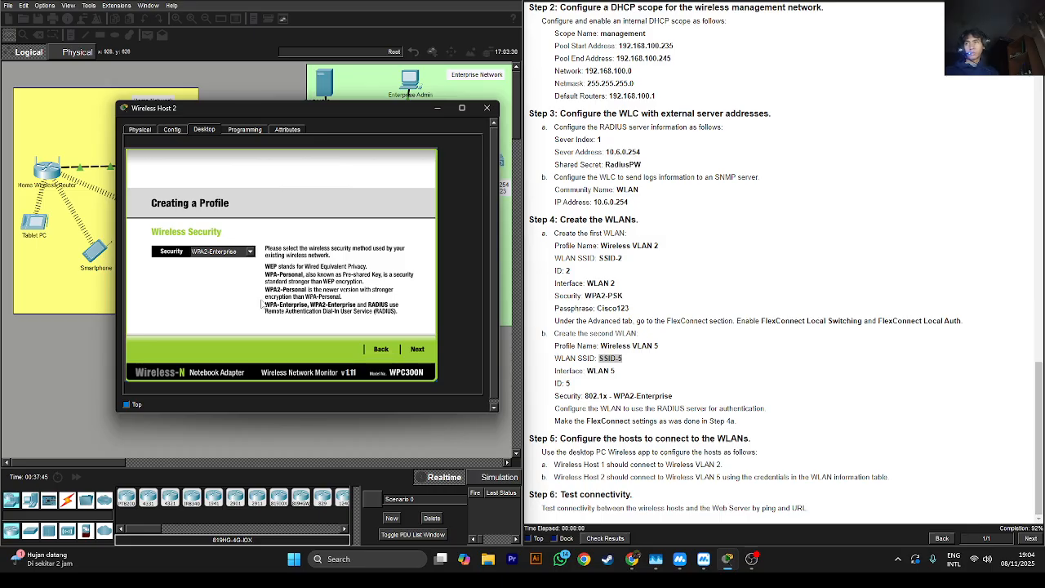
left_click(416, 350)
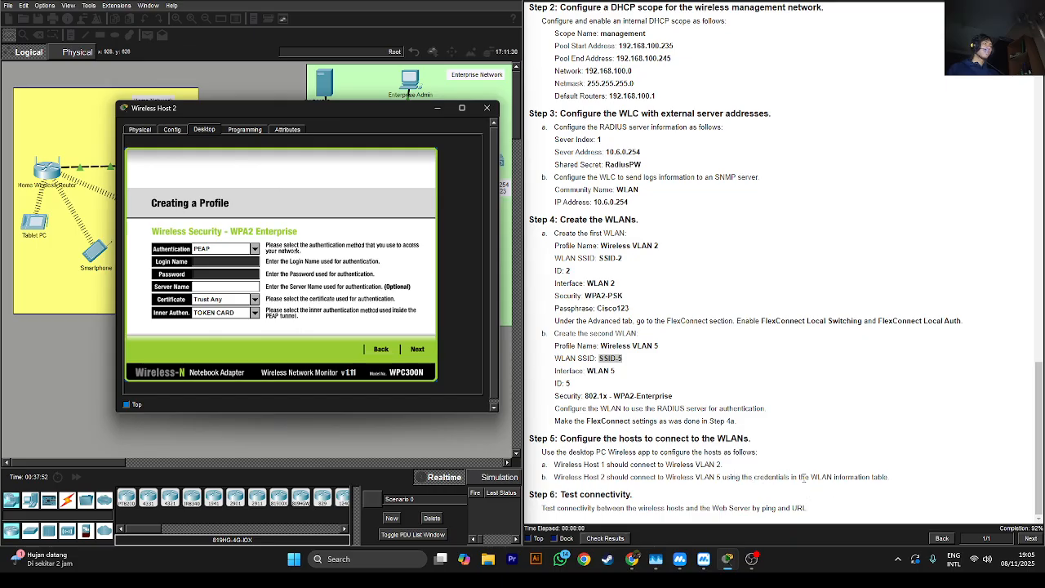
Copy the WLAN 5 username from the instructions into the login name field
left_click_drag(1039, 439, 1006, 176)
scroll(798, 203, "up", 1)
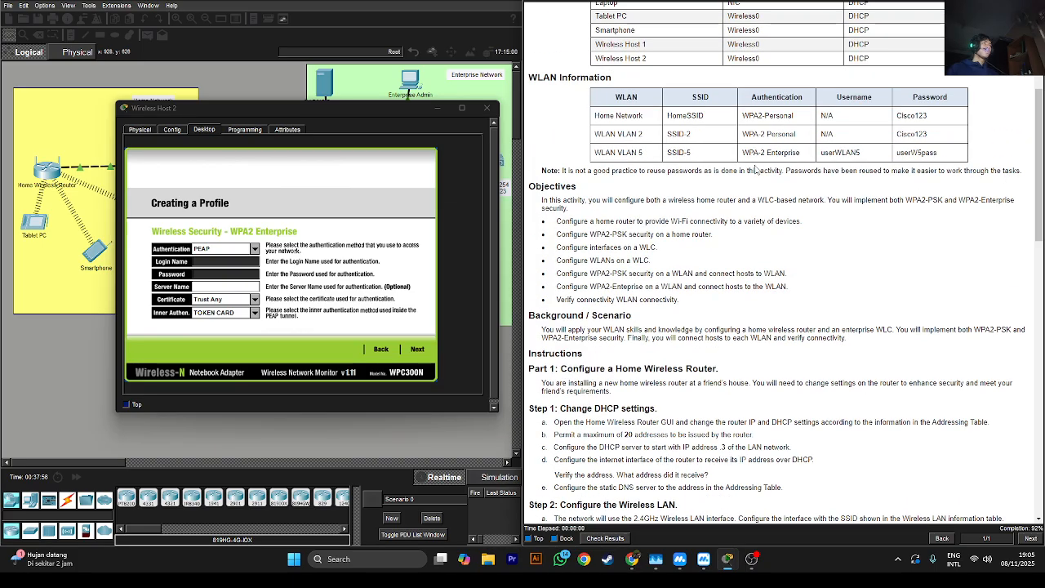
double_click(839, 152)
right_click(841, 152)
left_click(863, 158)
left_click(204, 261)
key("ctrl+v")
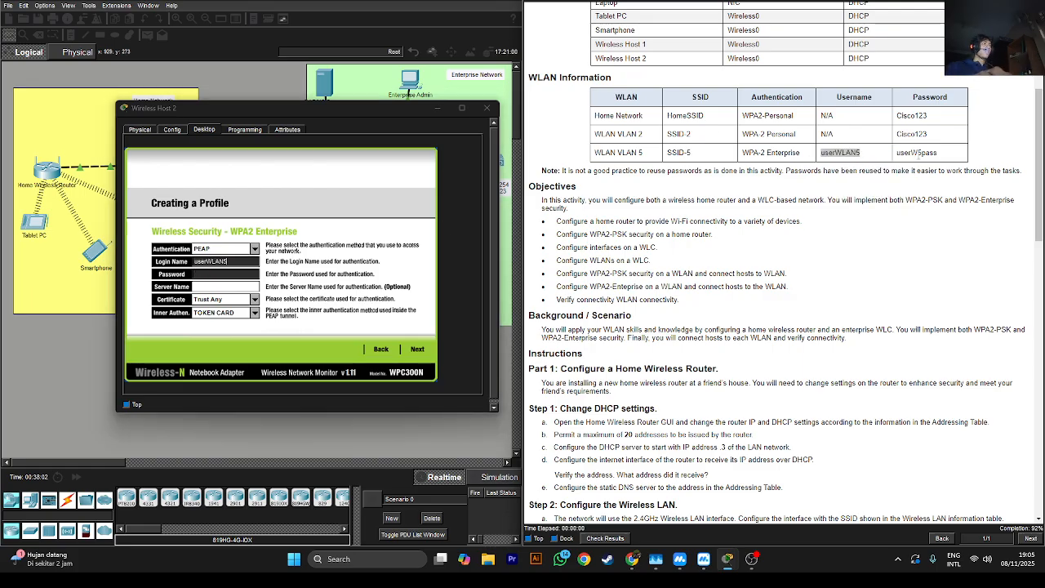
Paste the WLAN 5 password into the password field and save the SSID-5 profile
double_click(916, 153)
right_click(919, 153)
left_click(935, 162)
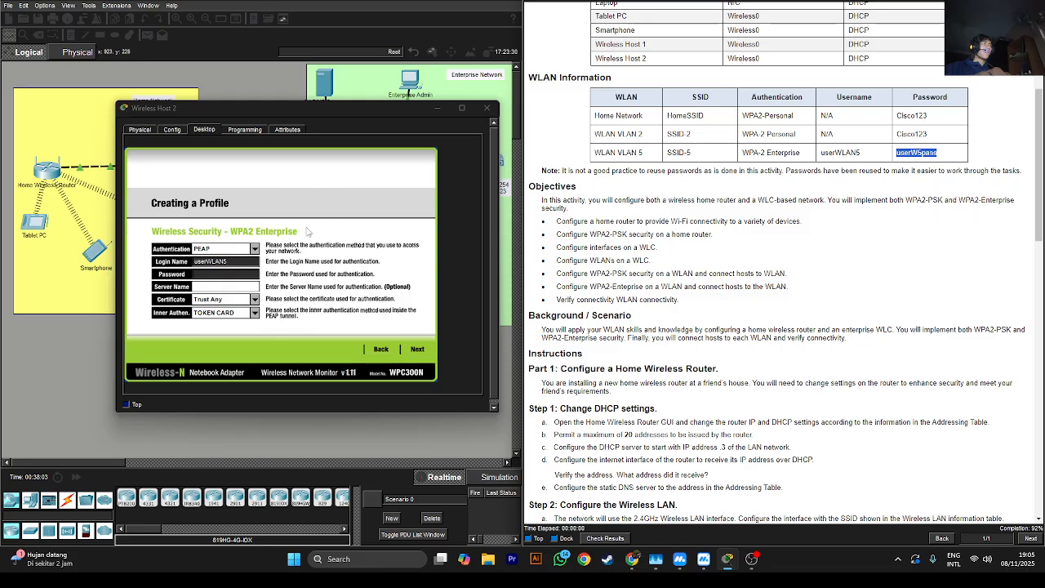
left_click(244, 275)
key("ctrl+v")
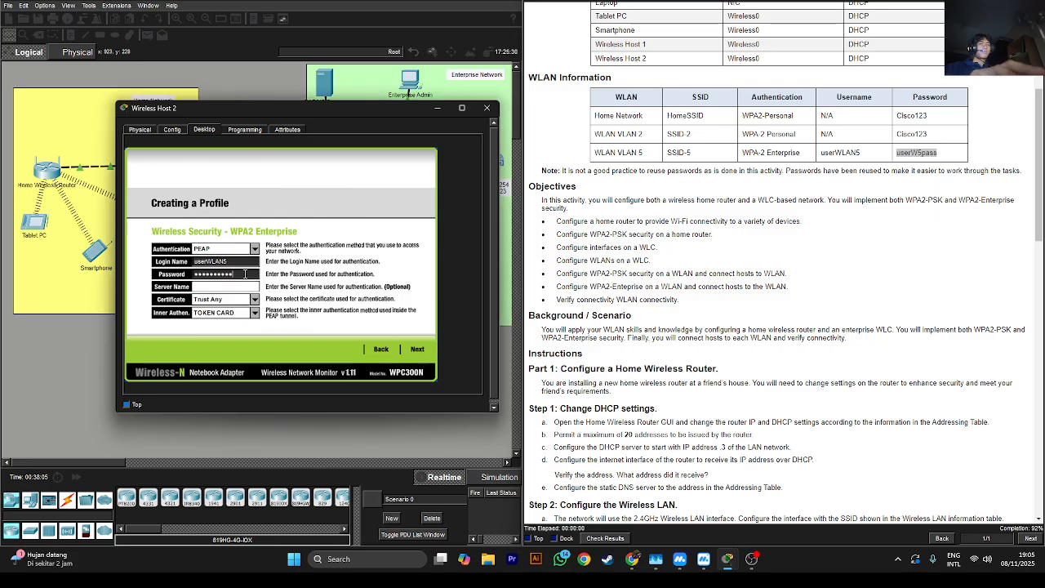
left_click(418, 350)
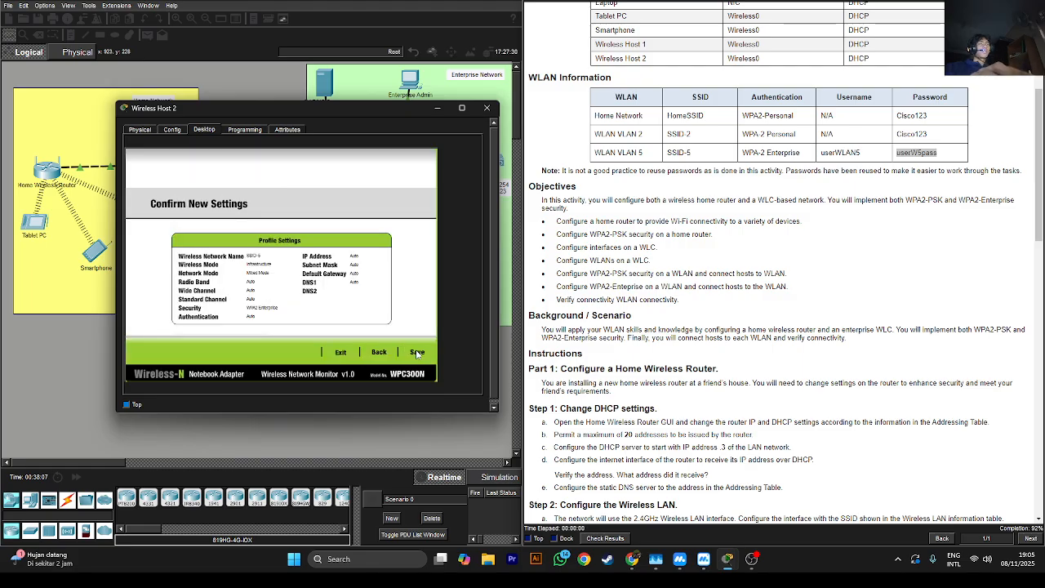
left_click(418, 353)
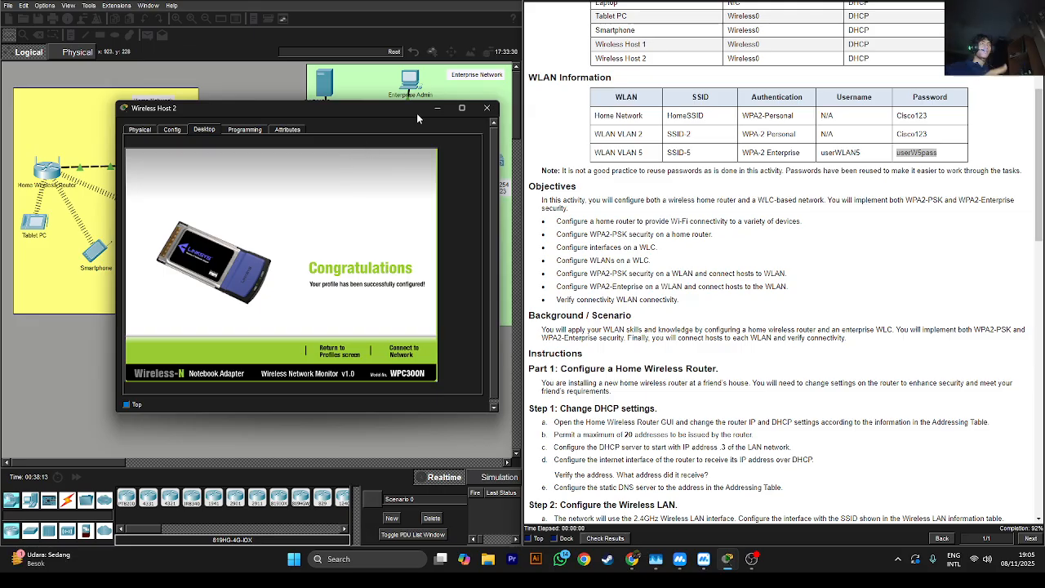
Associate Wireless Host 2 with the access point using fast-forwarded time, then check the activity results
left_click_drag(416, 113, 351, 154)
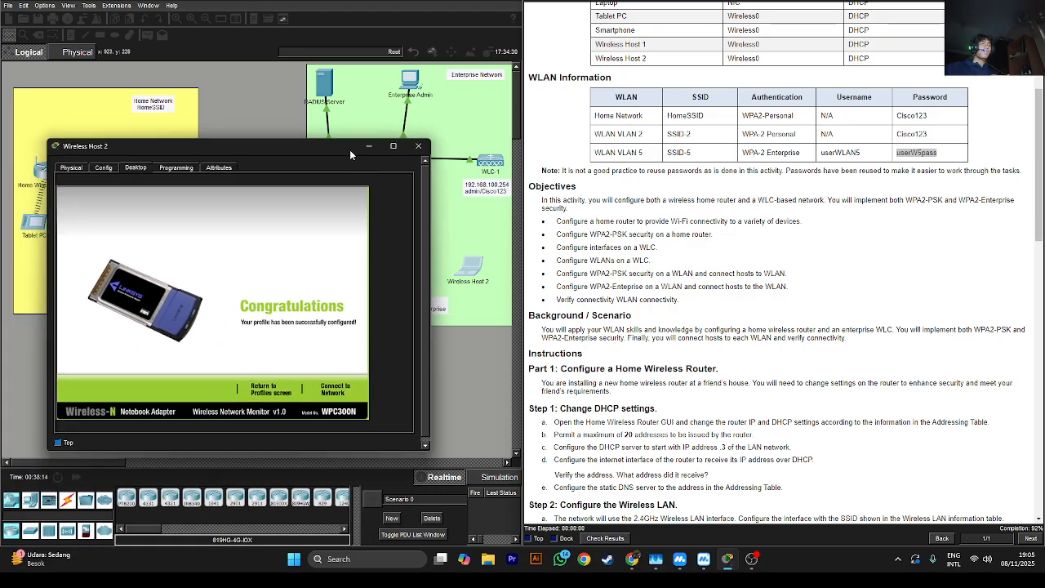
left_click(340, 394)
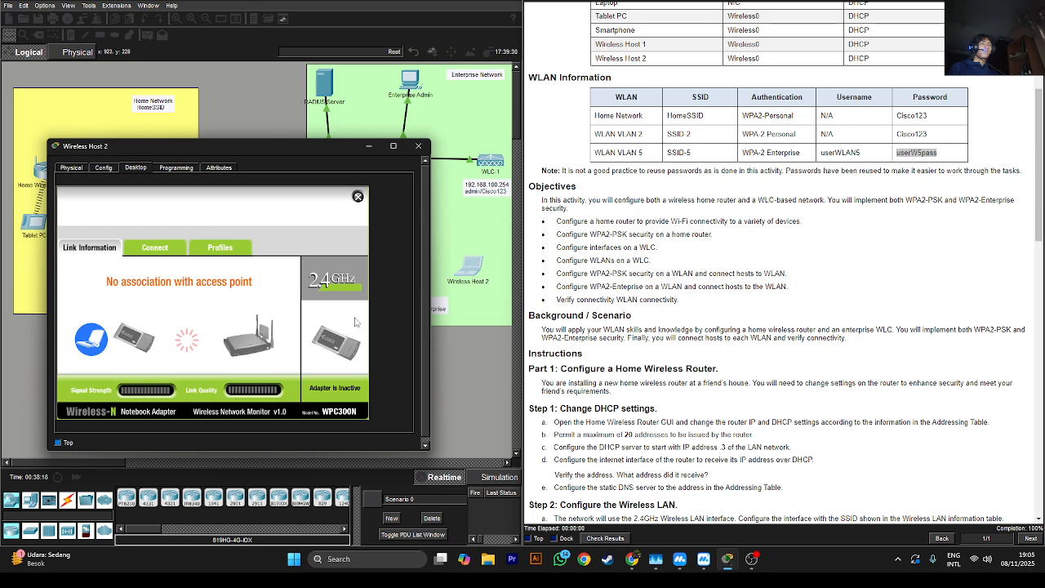
left_click_drag(333, 150, 752, 159)
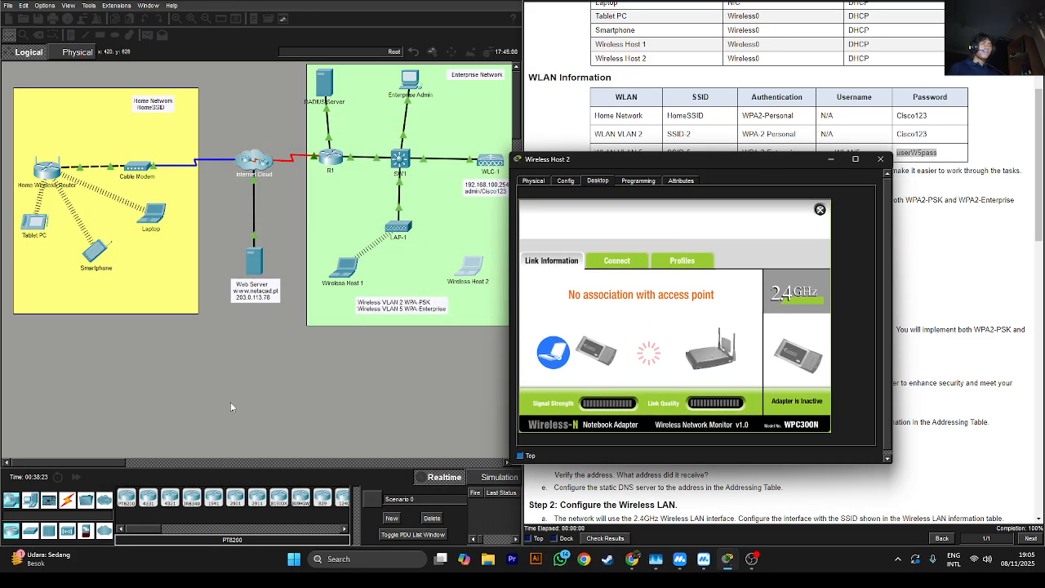
left_click(77, 479)
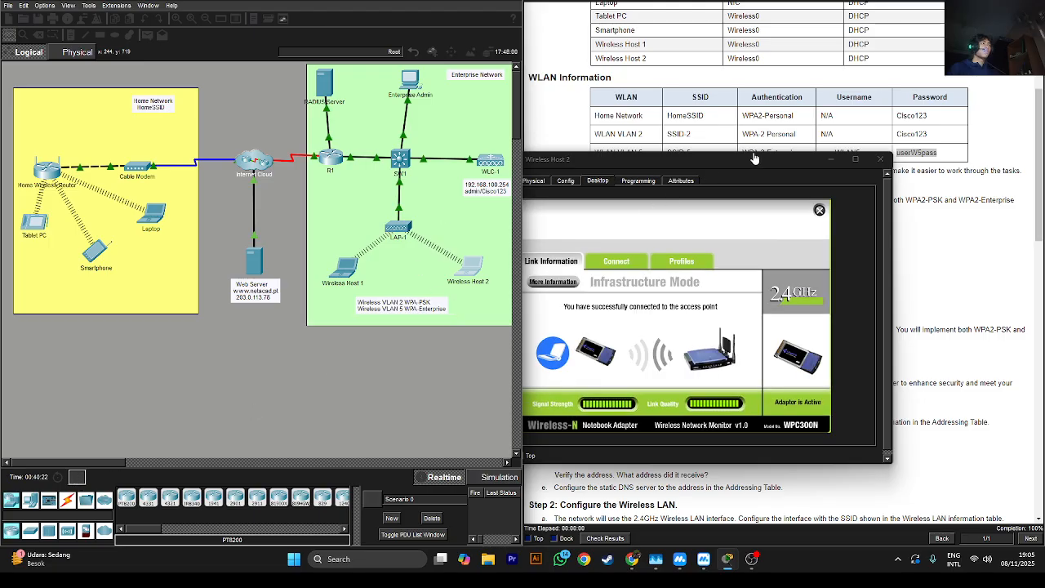
left_click(829, 159)
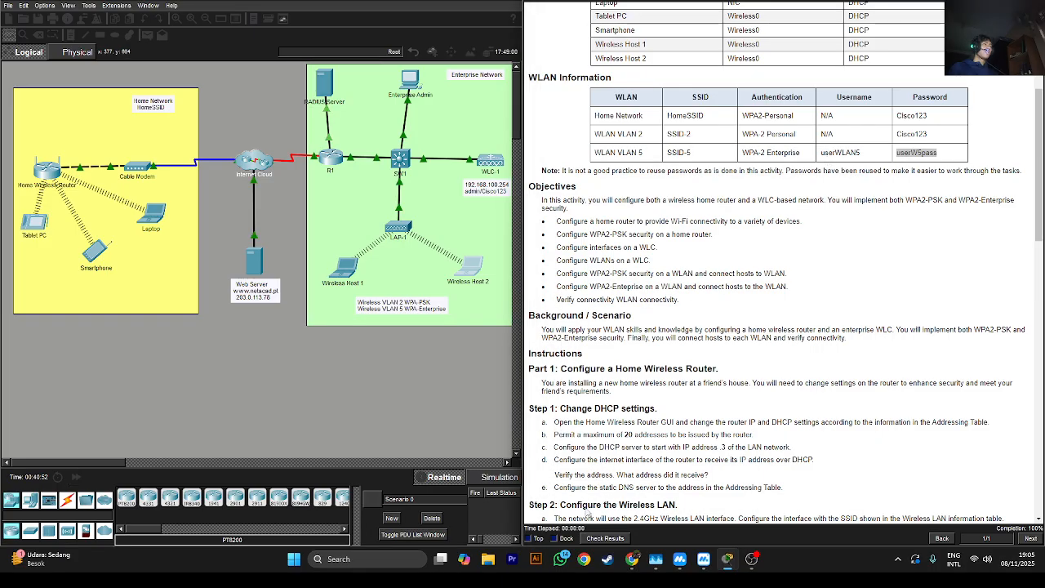
left_click(593, 538)
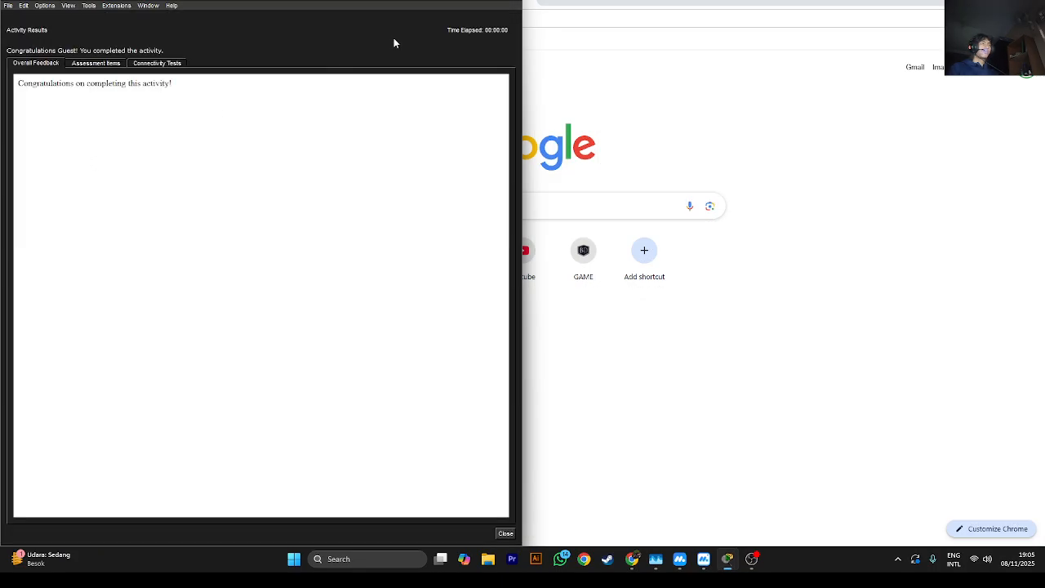
Maximize the Activity Results window and scroll the Assessment Items list showing all 52/52 correct
left_click(488, 2)
left_click(117, 60)
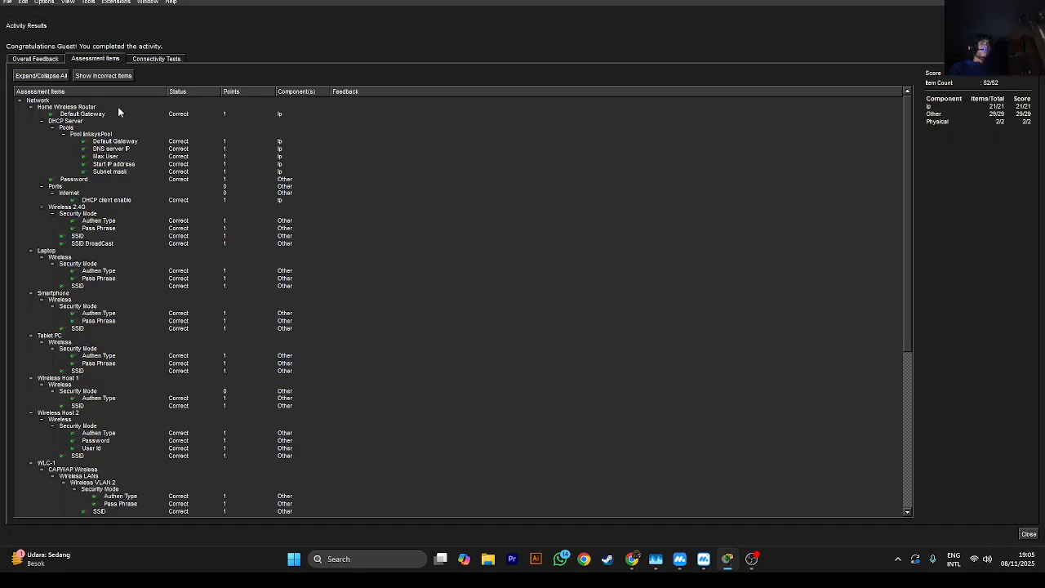
scroll(178, 213, "down", 10)
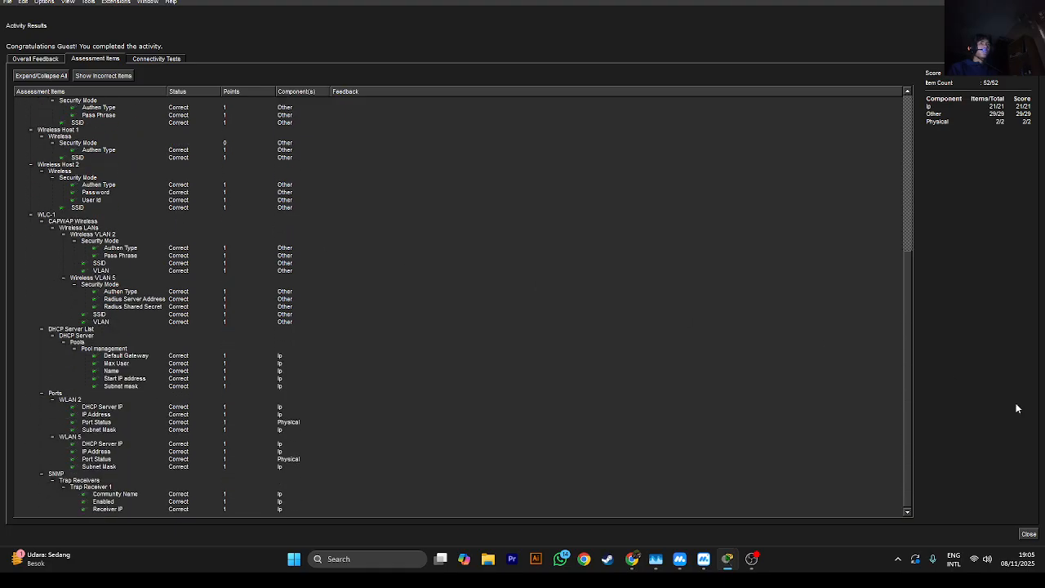
left_click(752, 558)
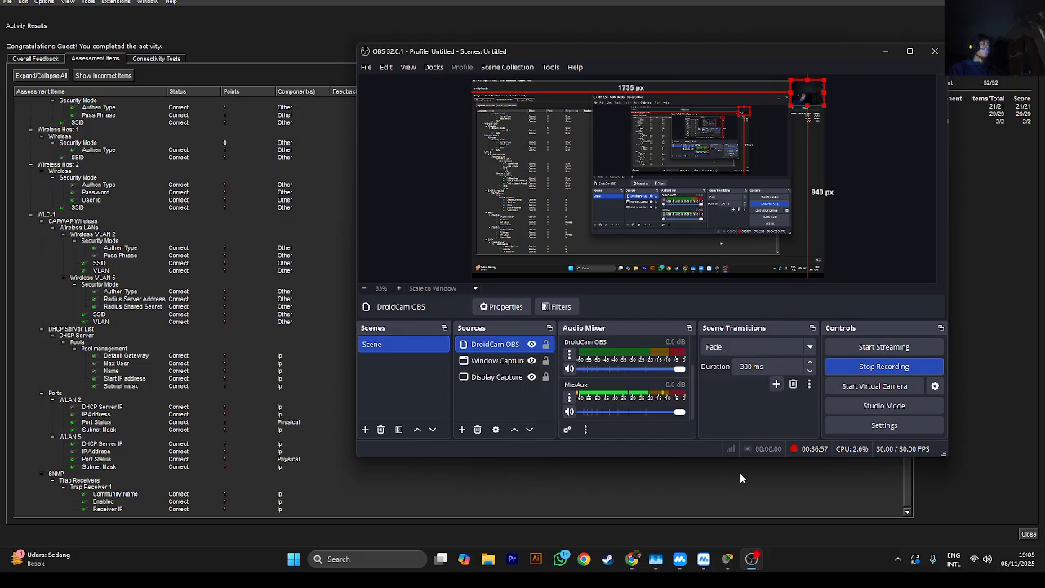